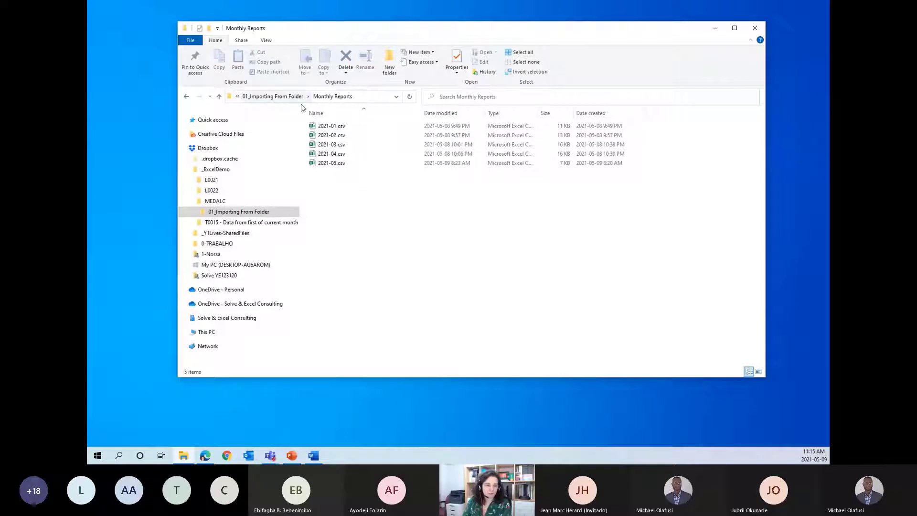
# Open 2021-01.csv from the Monthly Reports folder in Excel and autofit all of its columns
pyautogui.click(277, 96)
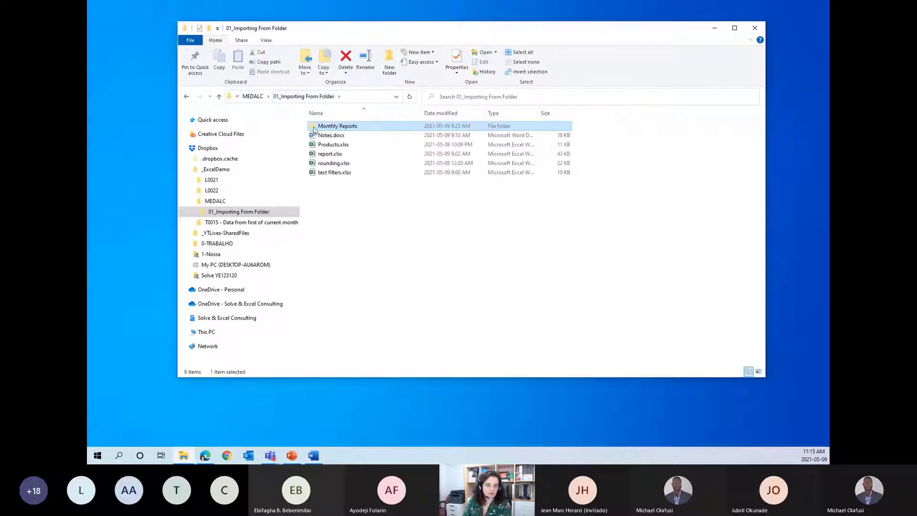
pyautogui.doubleClick(345, 128)
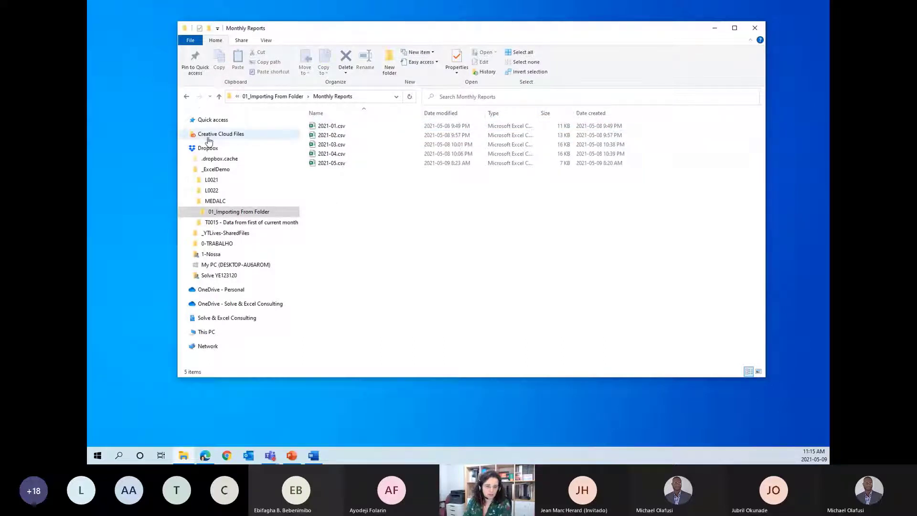
pyautogui.doubleClick(337, 127)
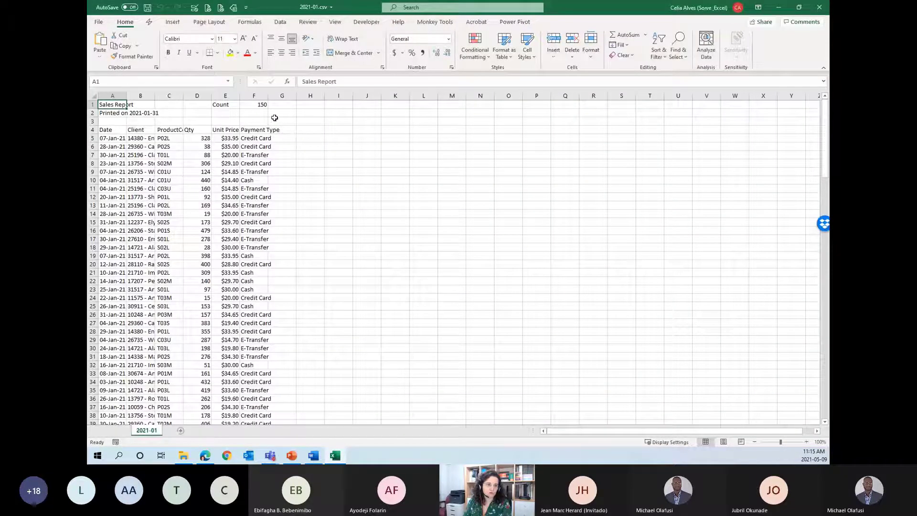
pyautogui.click(94, 94)
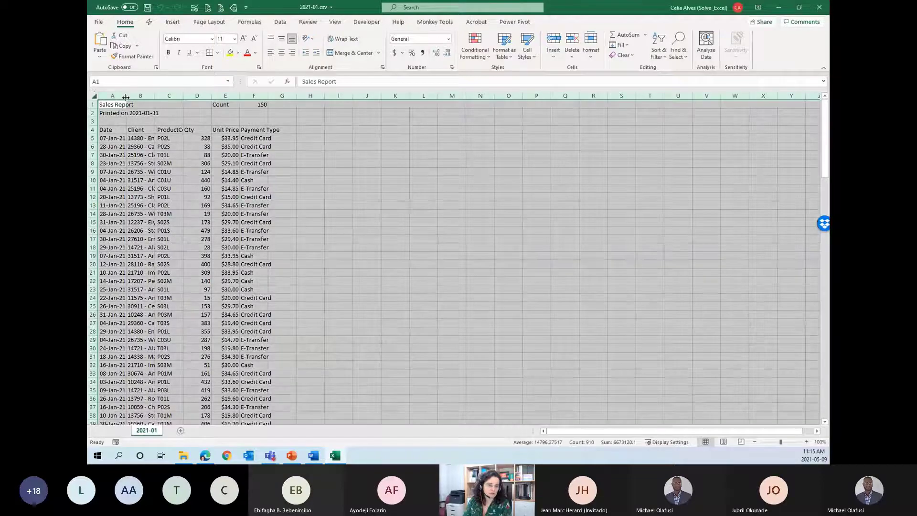
pyautogui.doubleClick(126, 95)
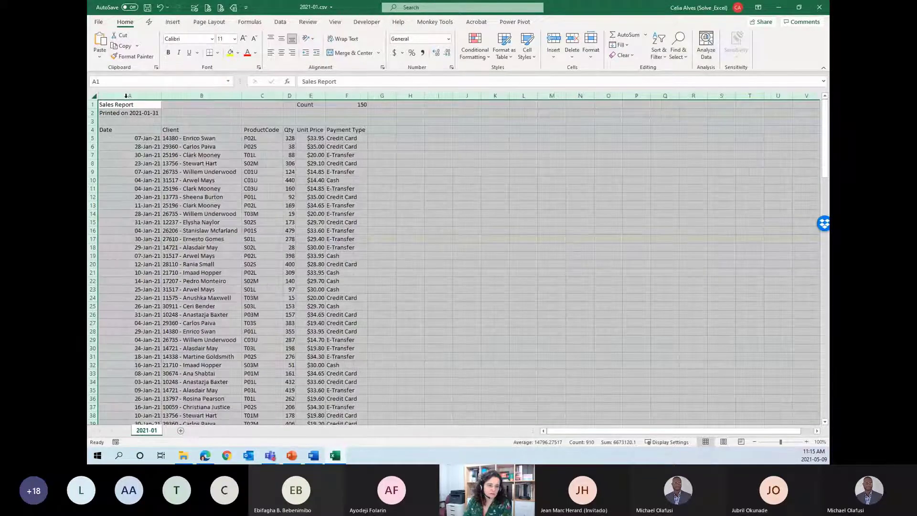
# Review the January sales records down to the last row and return to the header row at a larger zoom
pyautogui.click(155, 178)
pyautogui.hotkey('ctrl', 'Down')
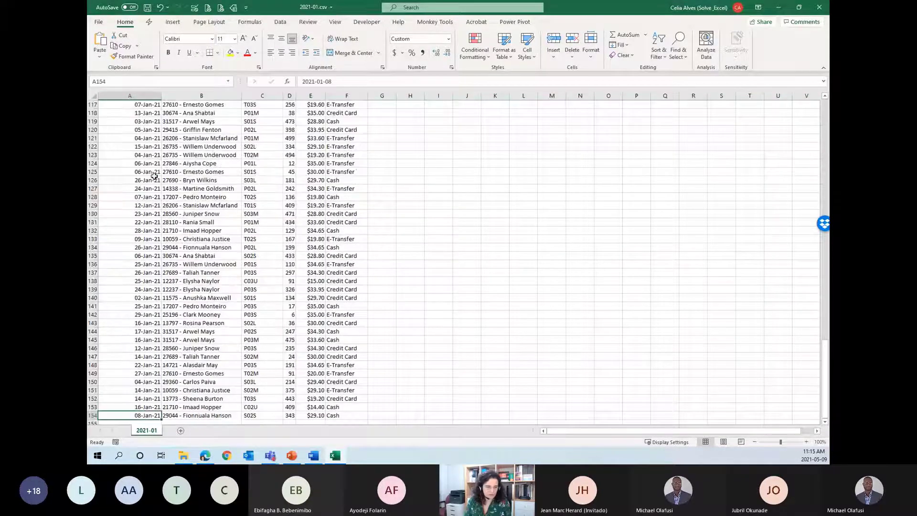
pyautogui.scroll(-3, 164, 263)
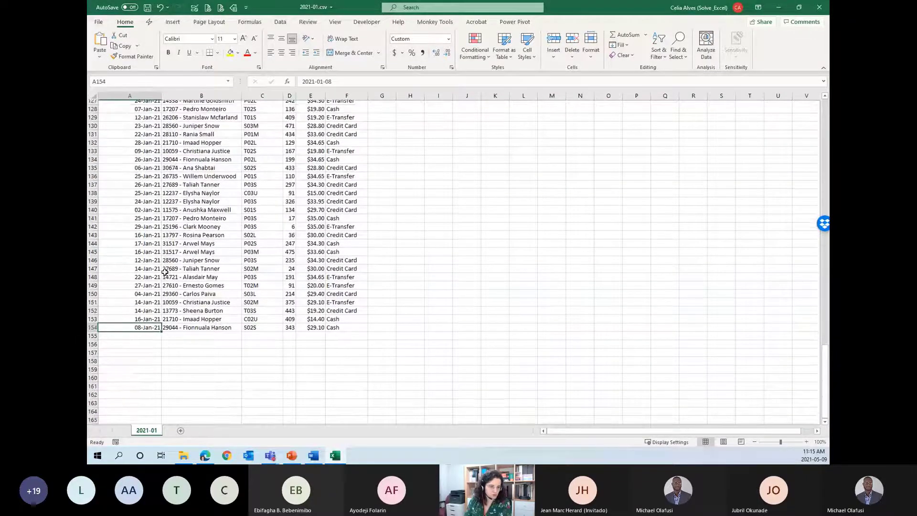
pyautogui.scroll(-1, 164, 272)
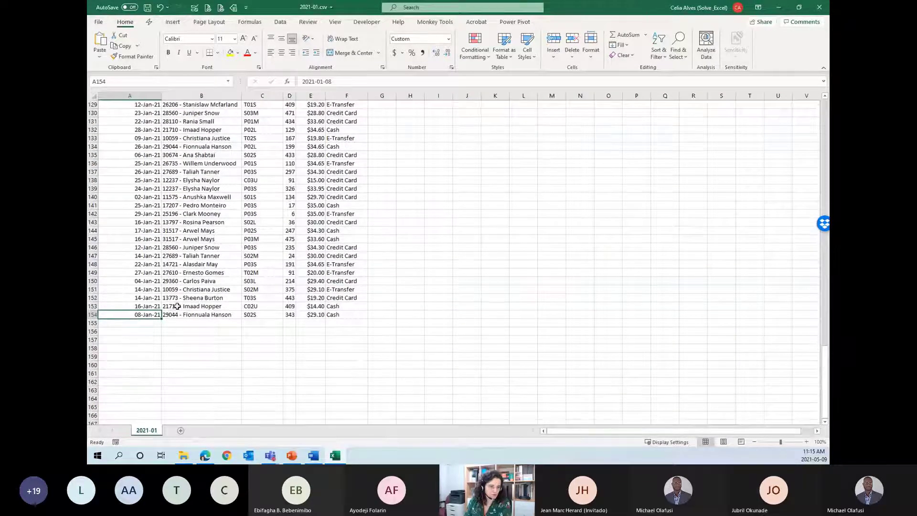
pyautogui.scroll(15, 177, 306)
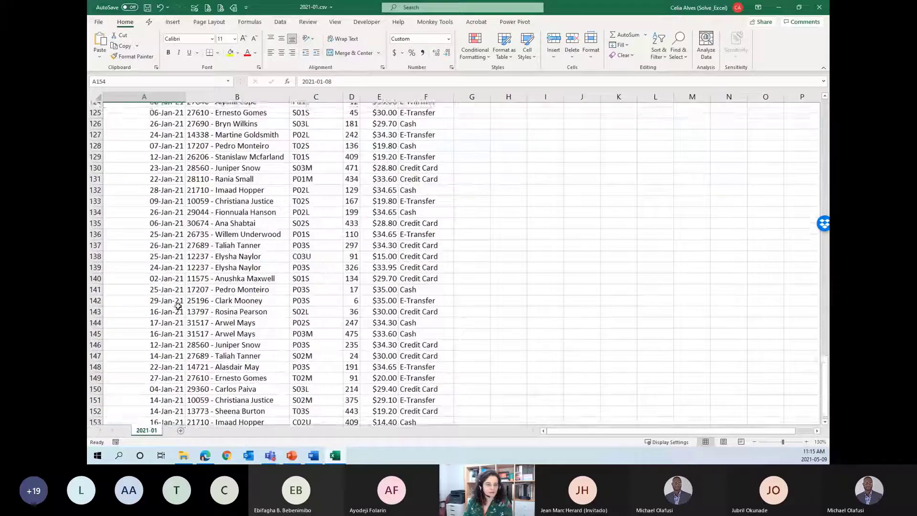
pyautogui.keyDown('ctrl'); pyautogui.scroll(2, 178, 306); pyautogui.keyUp('ctrl')
pyautogui.scroll(20, 178, 306)
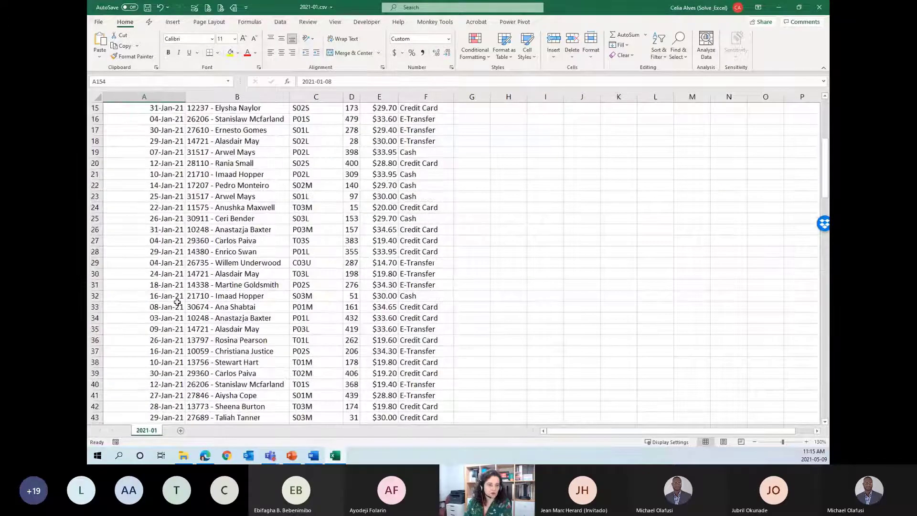
pyautogui.click(161, 278)
pyautogui.scroll(2, 161, 278)
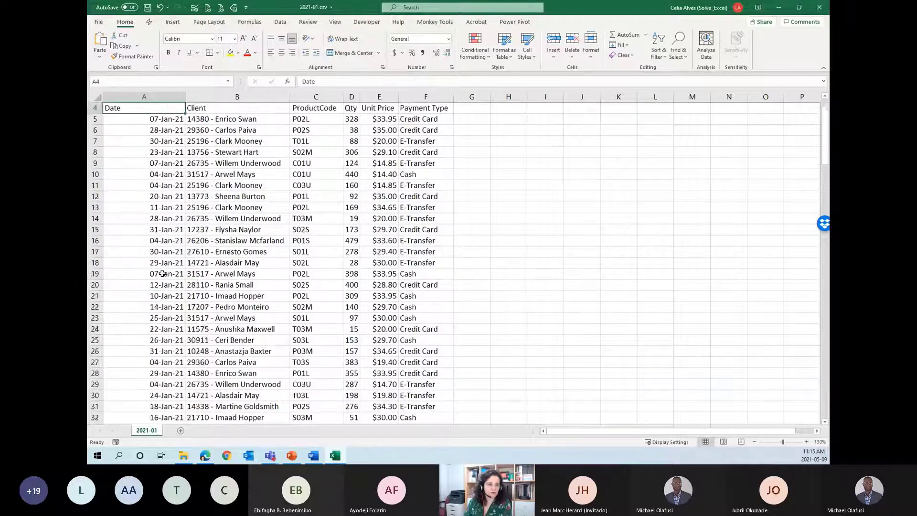
# Examine the report's fields from Date through Payment Type and the extra rows 1 to 3 above the headers
pyautogui.click(150, 145)
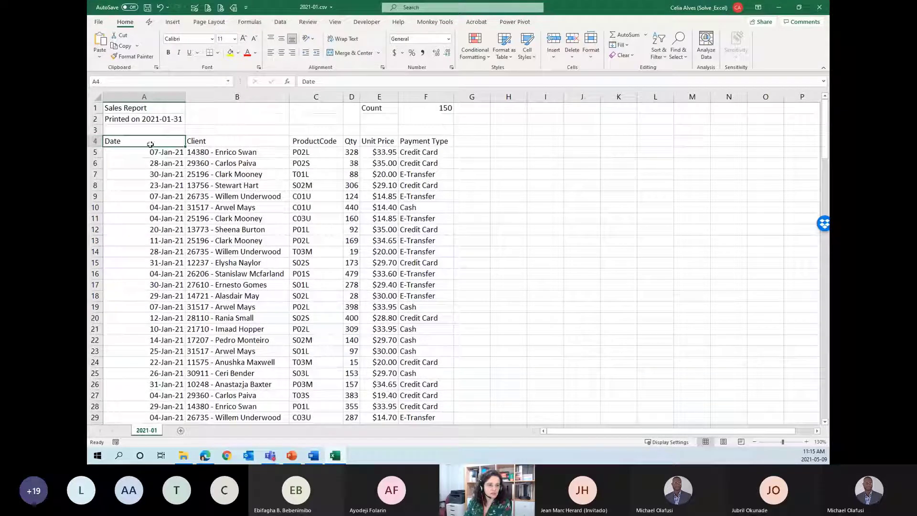
pyautogui.click(225, 156)
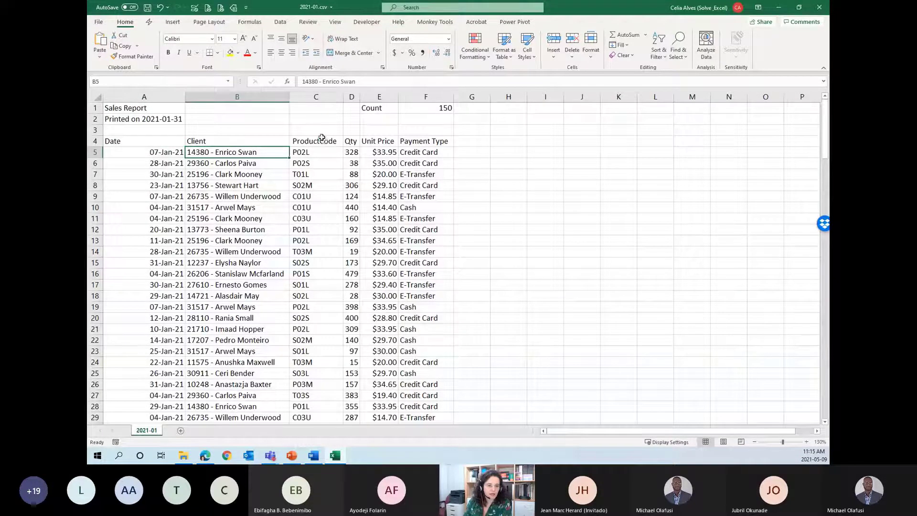
pyautogui.press('Right')
pyautogui.press('Right')
pyautogui.press('Right')
pyautogui.press('Right')
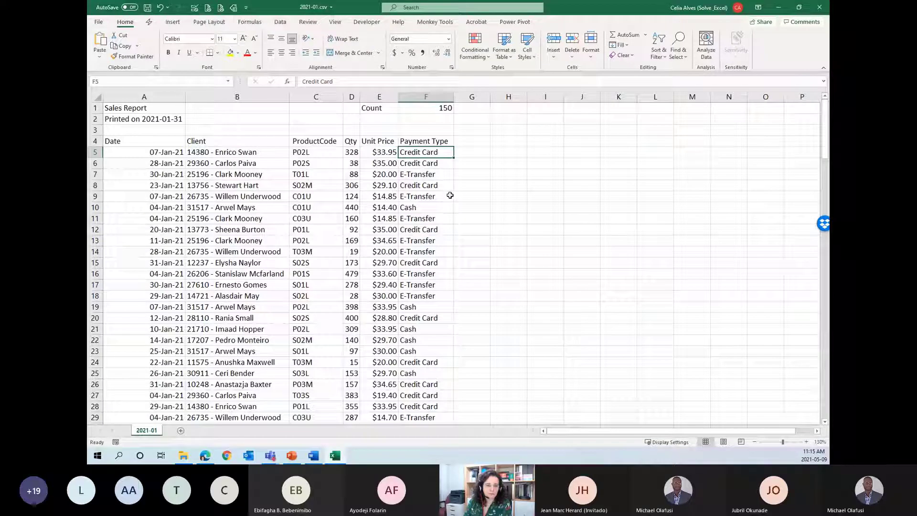
pyautogui.moveTo(91, 105); pyautogui.dragTo(93, 130)
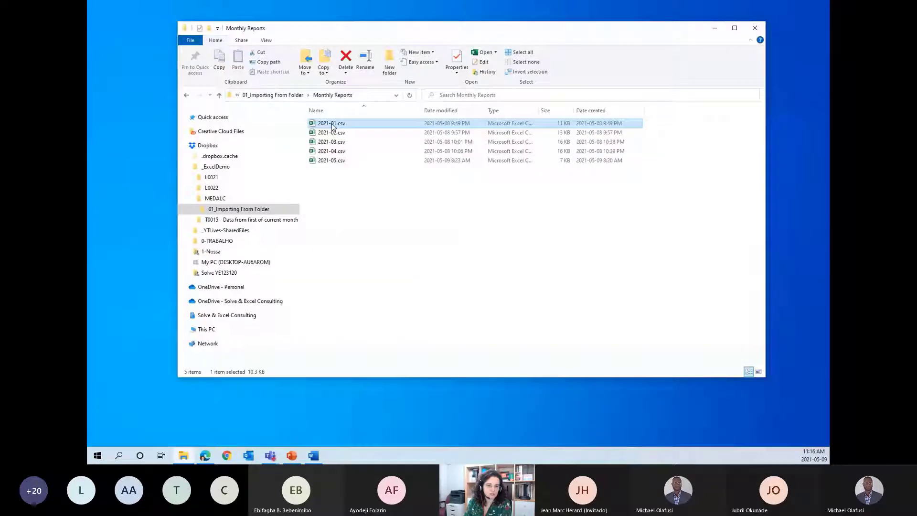
# Open 2021-01.csv from the Monthly Reports folder in Notepad and enlarge the window to show more lines
pyautogui.rightClick(332, 124)
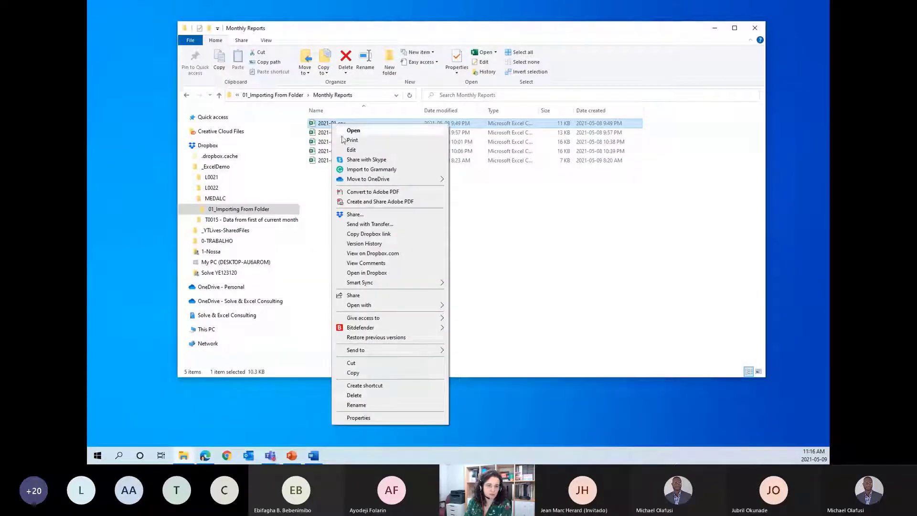
pyautogui.moveTo(423, 307)
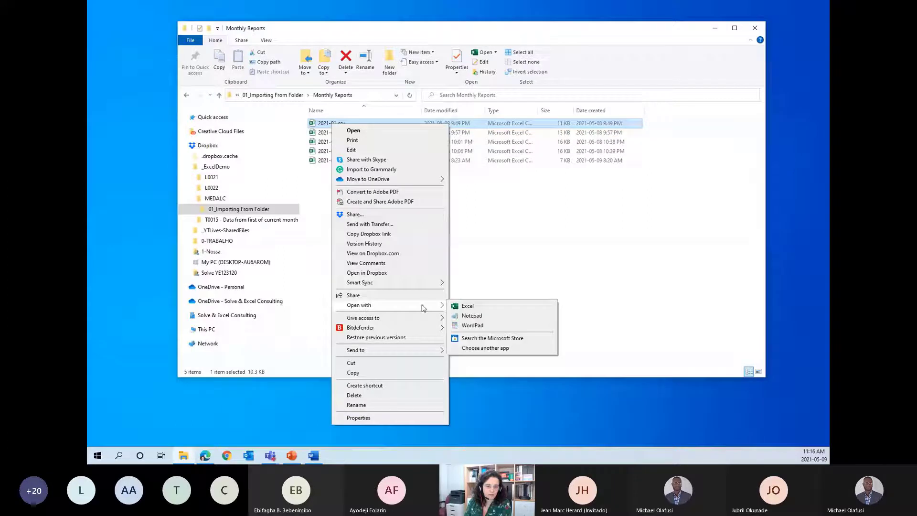
pyautogui.click(484, 315)
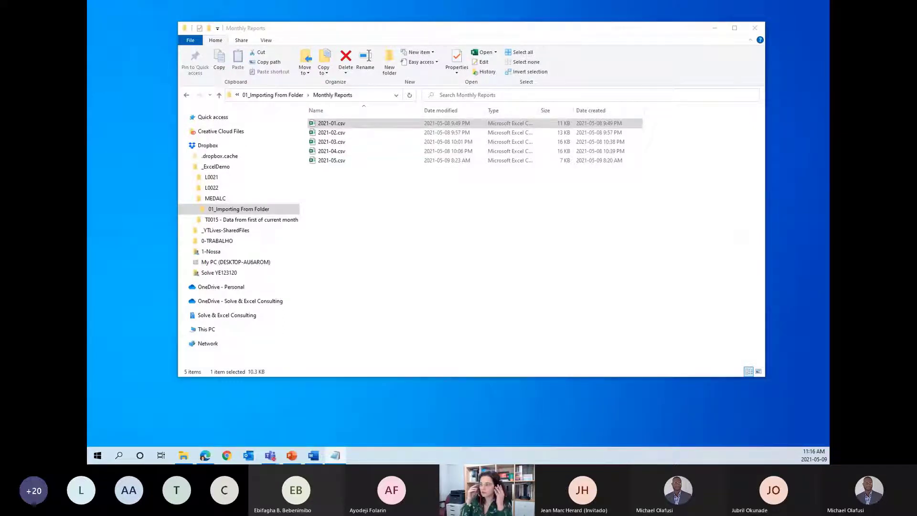
pyautogui.moveTo(827, 77); pyautogui.dragTo(397, 22)
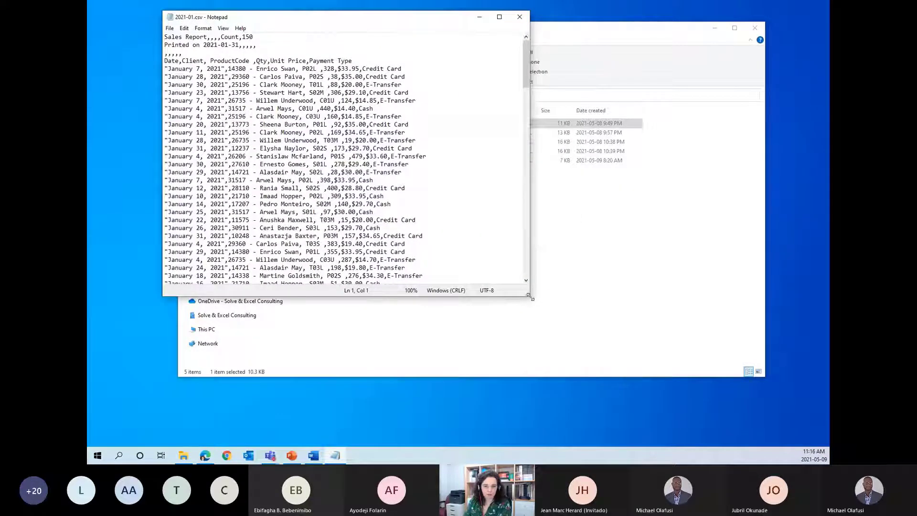
pyautogui.moveTo(530, 297); pyautogui.dragTo(801, 416)
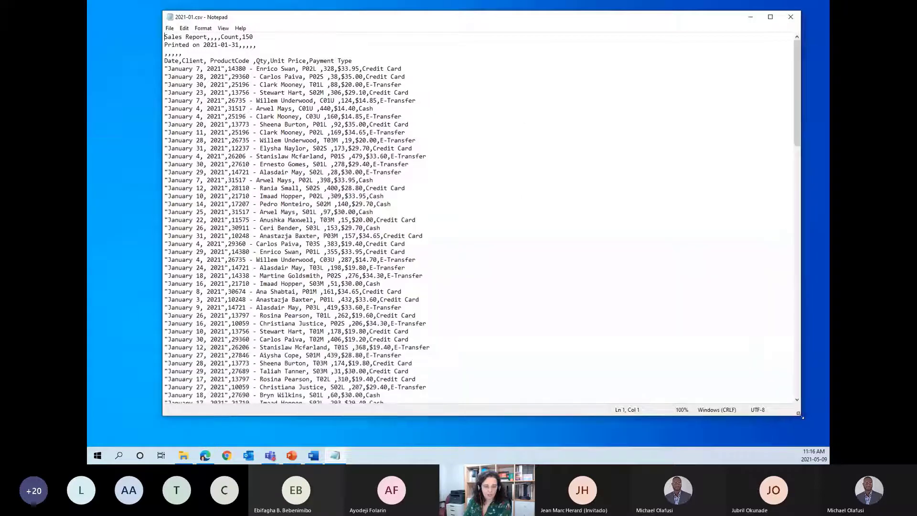
# Examine the raw CSV text, from the blank third line through the header line to the first sales record
pyautogui.click(293, 158)
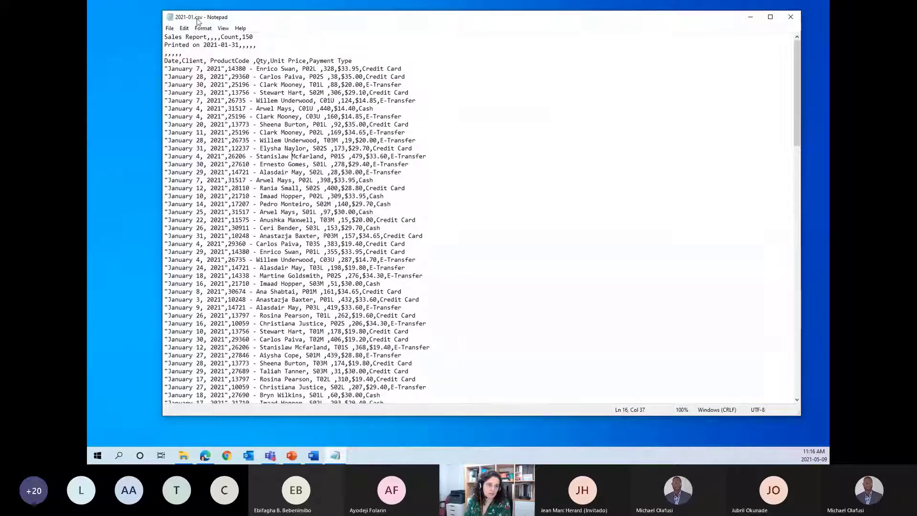
pyautogui.click(167, 54)
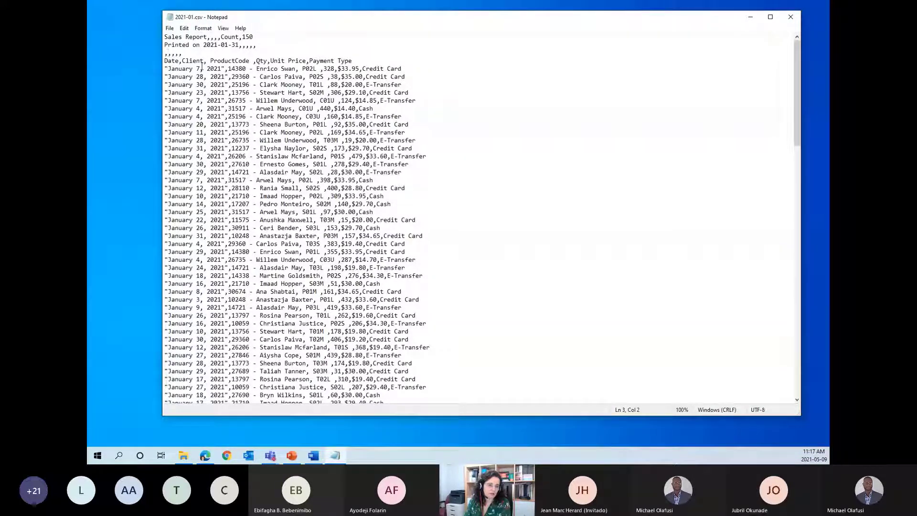
pyautogui.moveTo(165, 61); pyautogui.dragTo(352, 60)
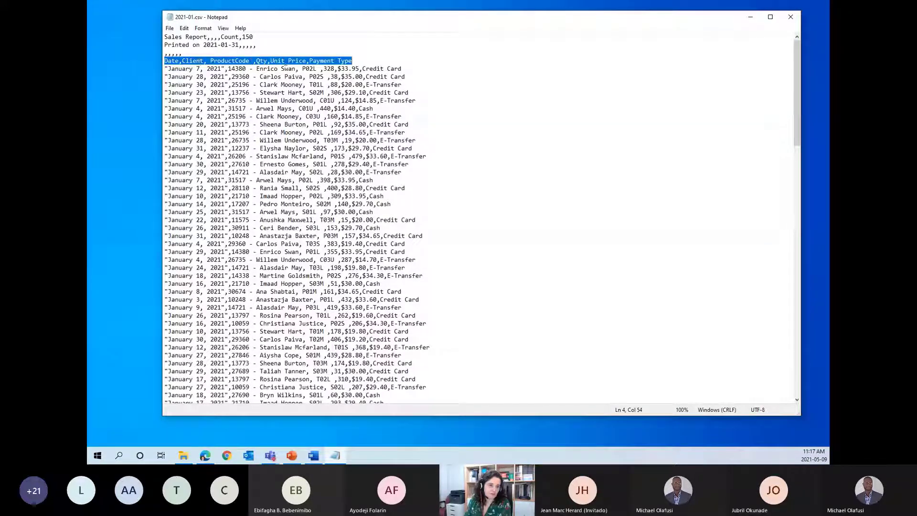
pyautogui.click(201, 93)
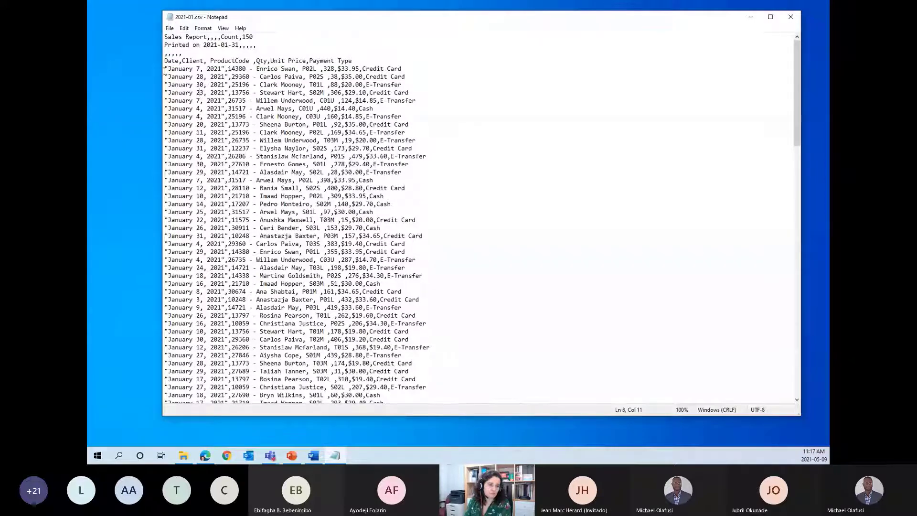
pyautogui.moveTo(165, 69); pyautogui.dragTo(402, 69)
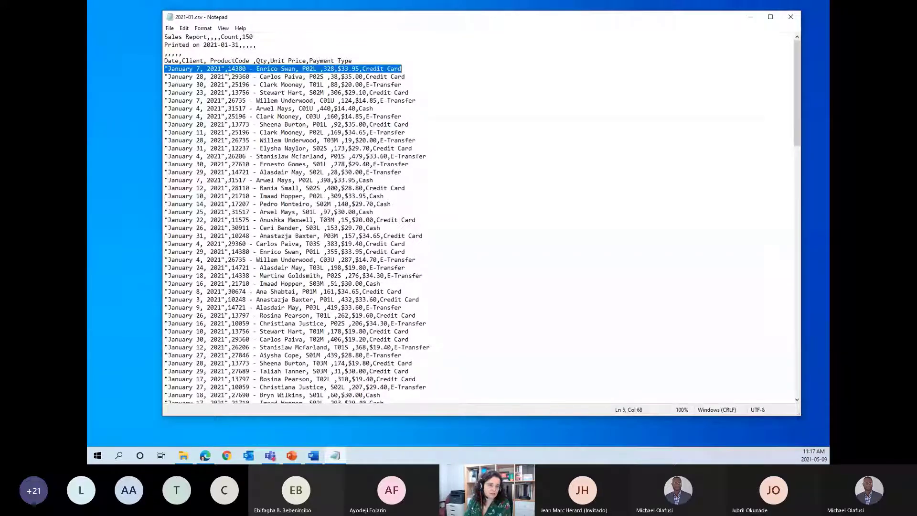
# Compare the comma inside the first record's quoted date with the comma that separates the date from the client
pyautogui.click(201, 69)
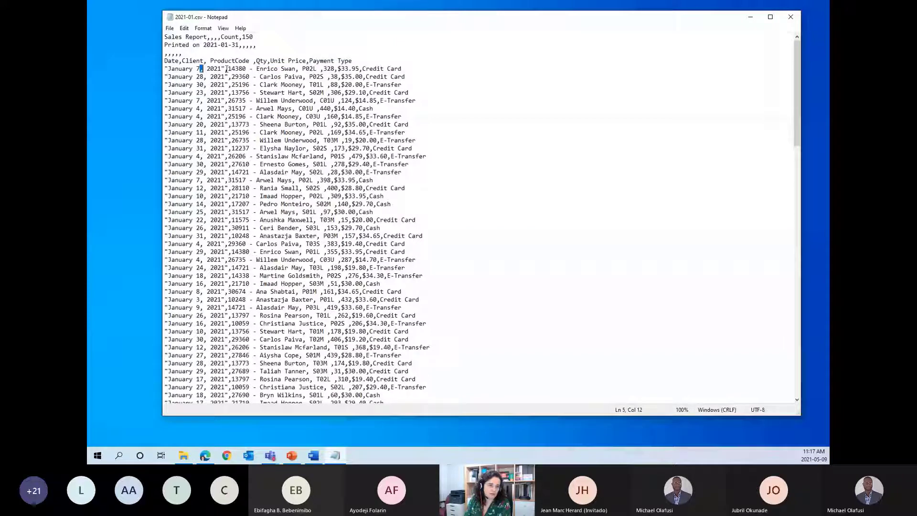
pyautogui.moveTo(224, 68); pyautogui.dragTo(228, 69)
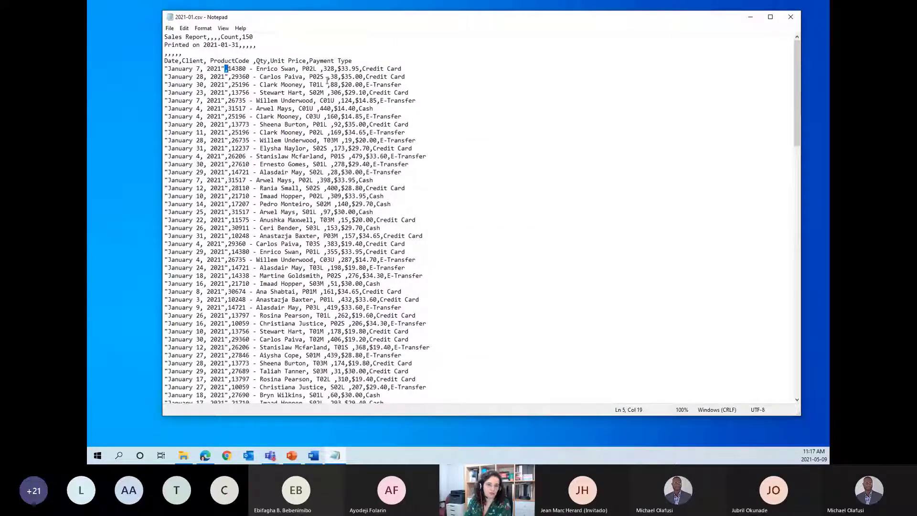
pyautogui.click(204, 93)
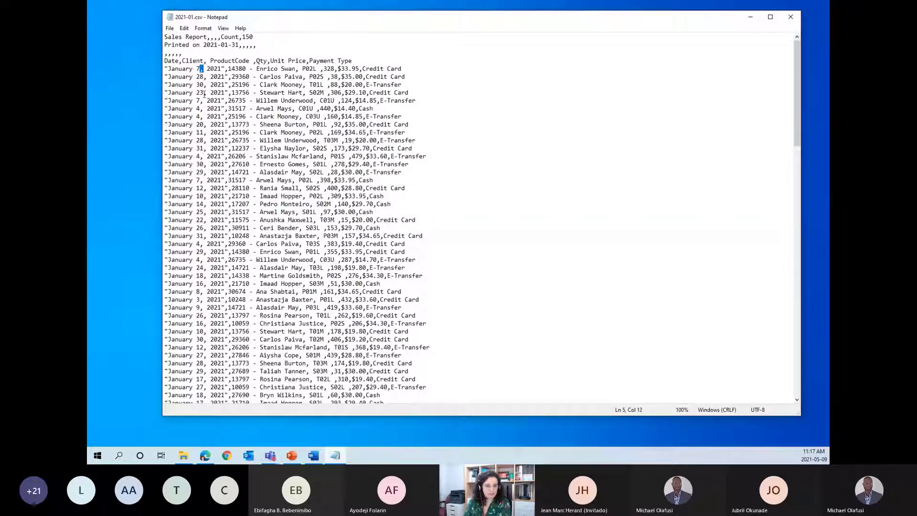
pyautogui.click(202, 92)
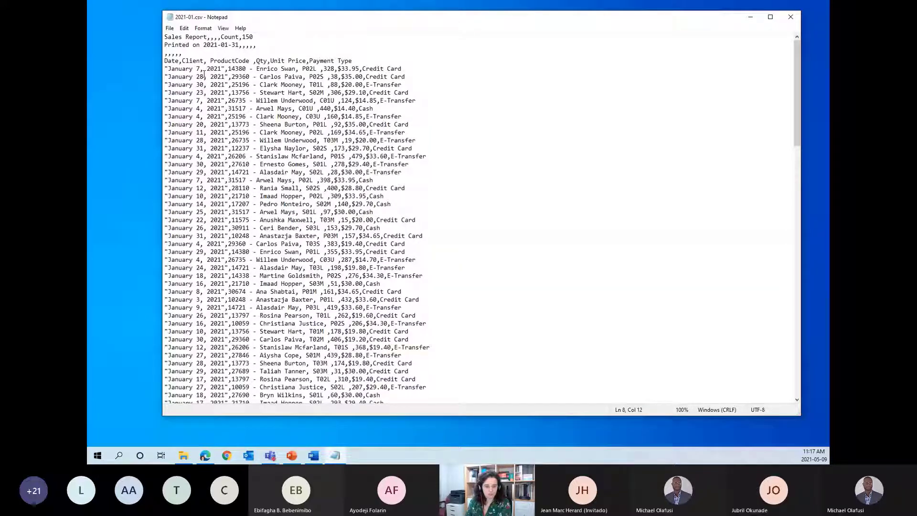
pyautogui.moveTo(199, 69); pyautogui.dragTo(204, 69)
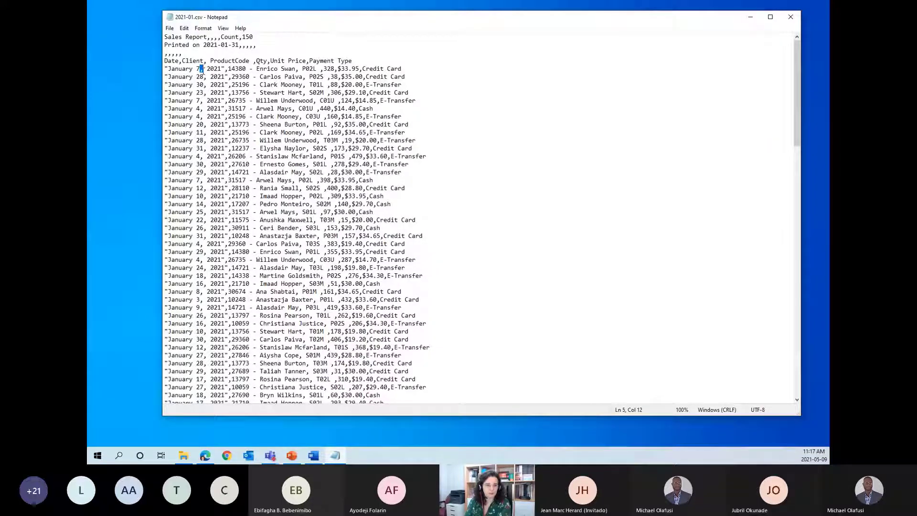
# Examine the first record's unit price and the comma separating it from the payment type
pyautogui.moveTo(339, 70); pyautogui.dragTo(387, 69)
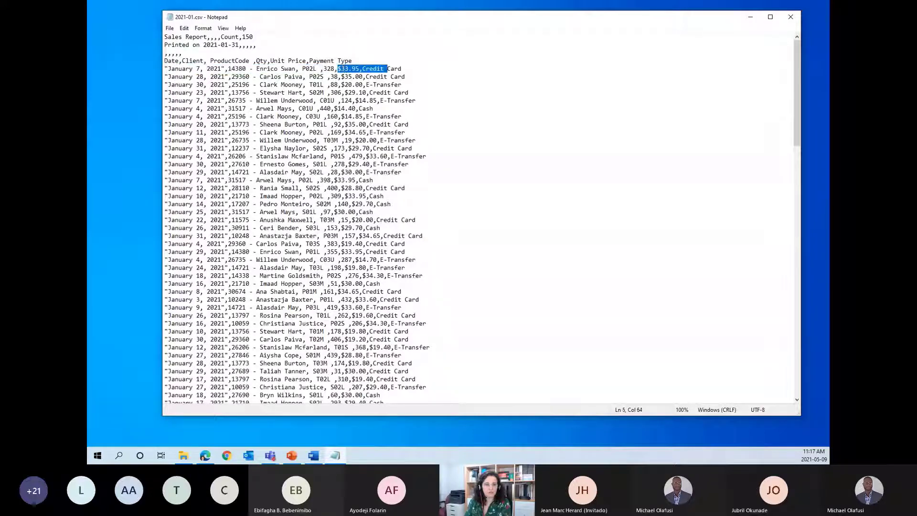
pyautogui.click(355, 68)
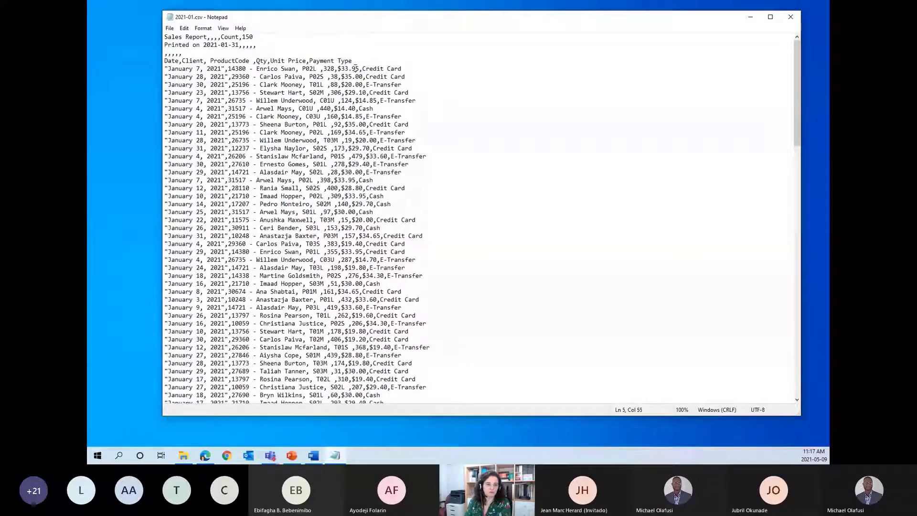
pyautogui.moveTo(358, 69); pyautogui.dragTo(362, 69)
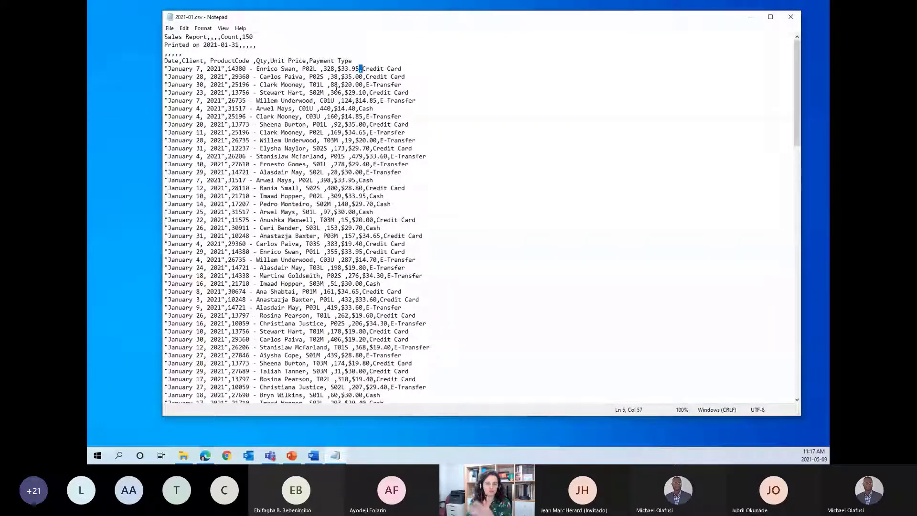
pyautogui.click(285, 93)
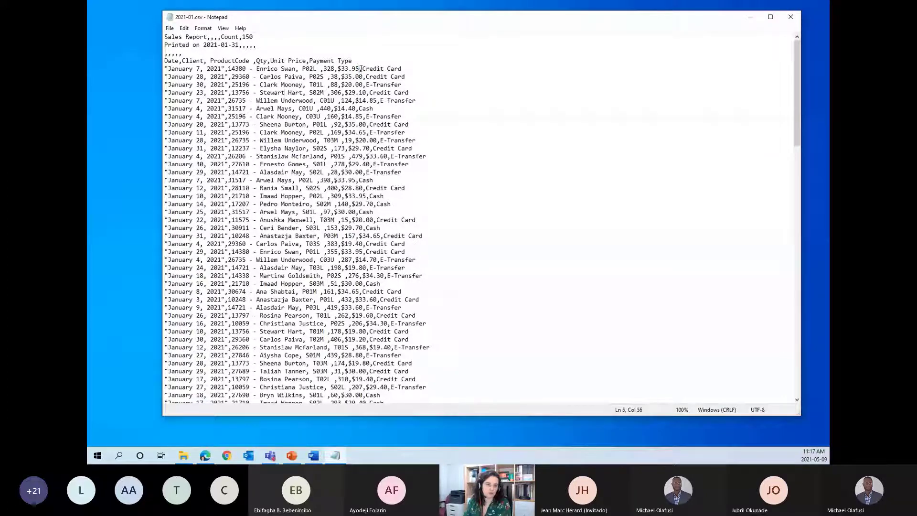
pyautogui.moveTo(360, 68); pyautogui.dragTo(361, 68)
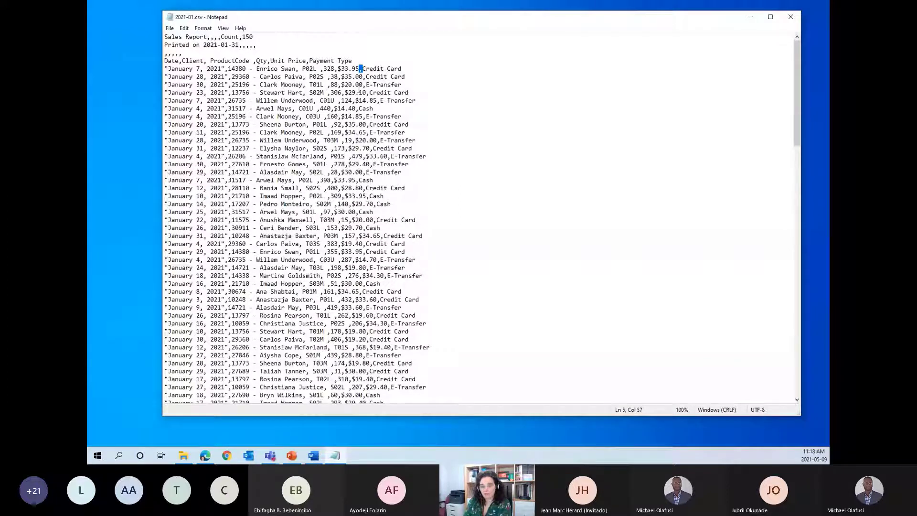
# Close the plain-text view, open 2021-01.csv in Excel and fit all column widths to their contents
pyautogui.click(366, 124)
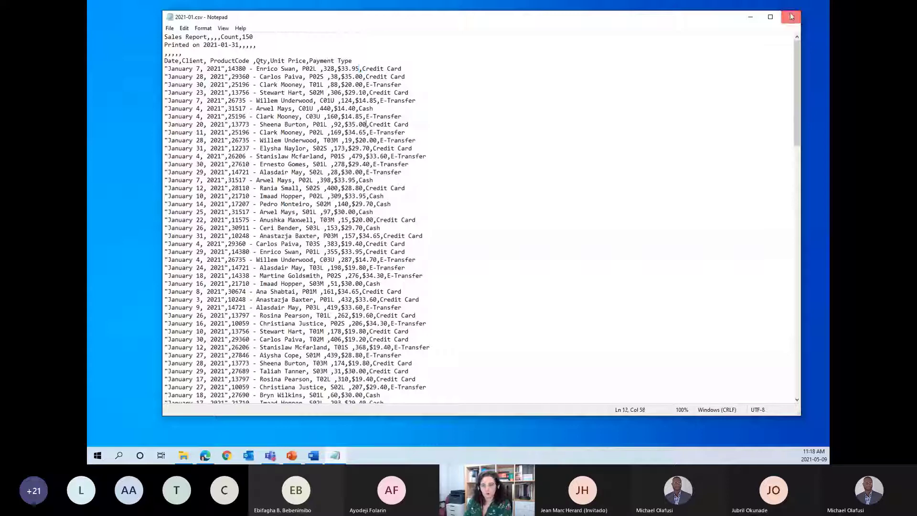
pyautogui.click(791, 17)
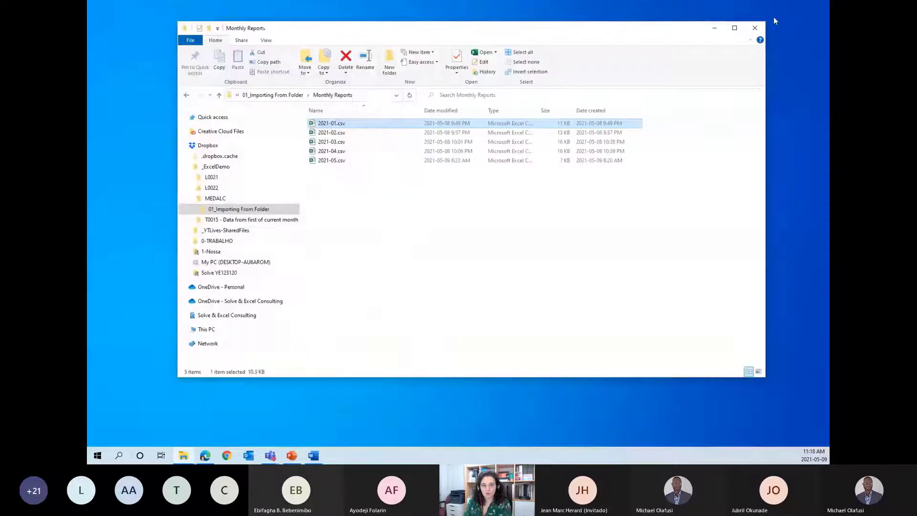
pyautogui.doubleClick(335, 123)
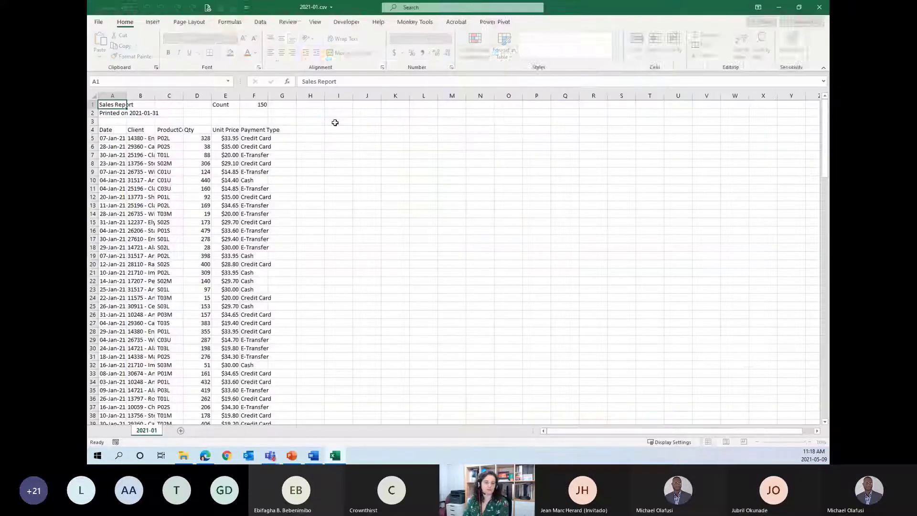
pyautogui.click(94, 96)
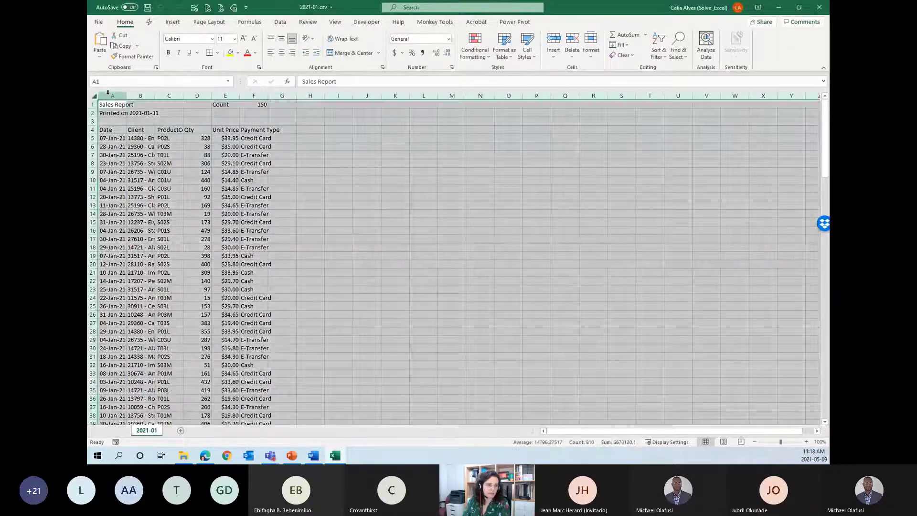
pyautogui.doubleClick(127, 96)
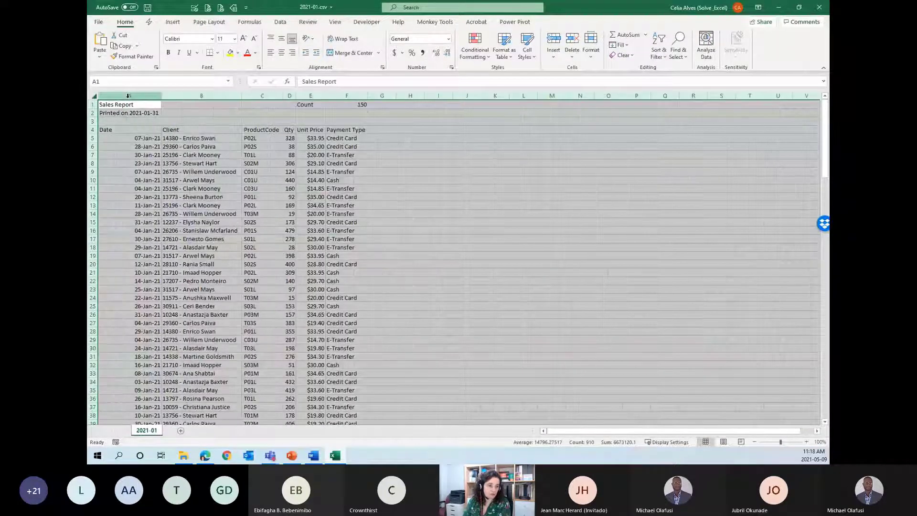
# Examine how the first sales record is split into date, client, product code, quantity, unit price and payment type columns
pyautogui.click(148, 137)
pyautogui.click(210, 138)
pyautogui.click(262, 139)
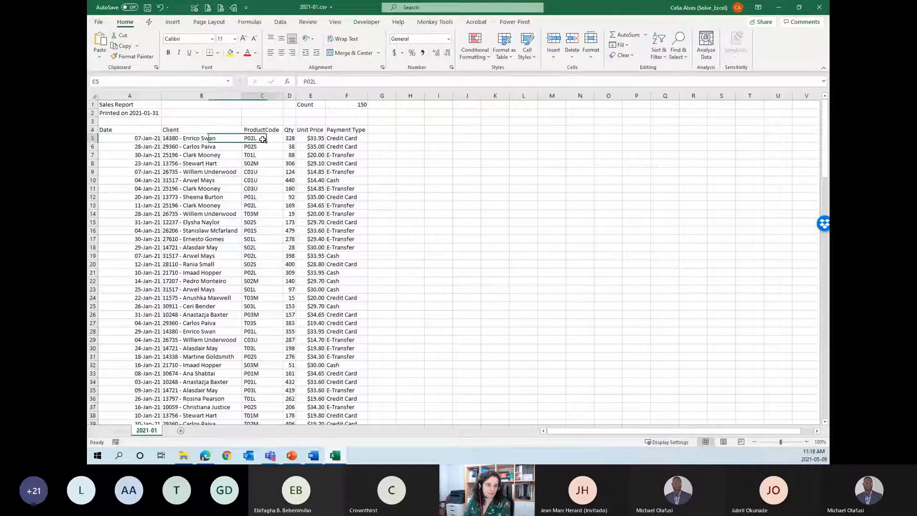
pyautogui.click(288, 139)
pyautogui.click(312, 139)
pyautogui.click(347, 140)
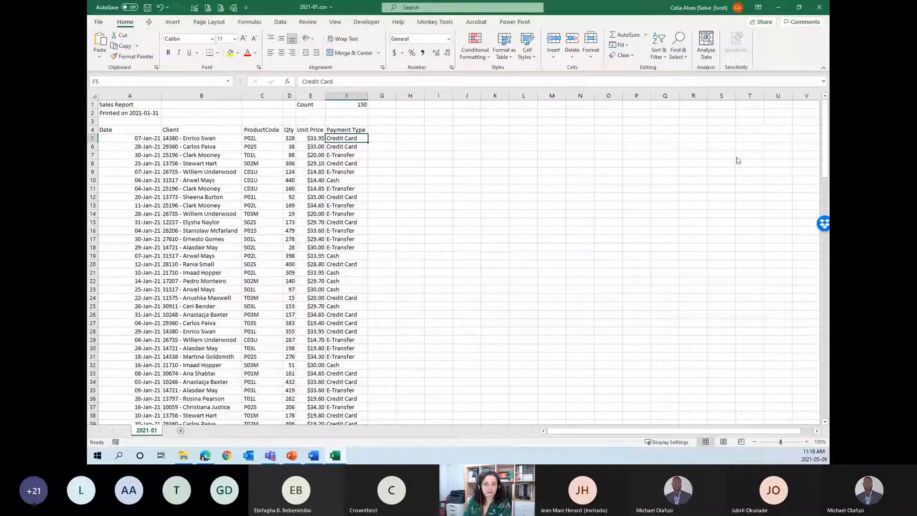
# Look through the January sales records down the sheet and close 2021-01.csv without saving changes
pyautogui.scroll(-4, 147, 143)
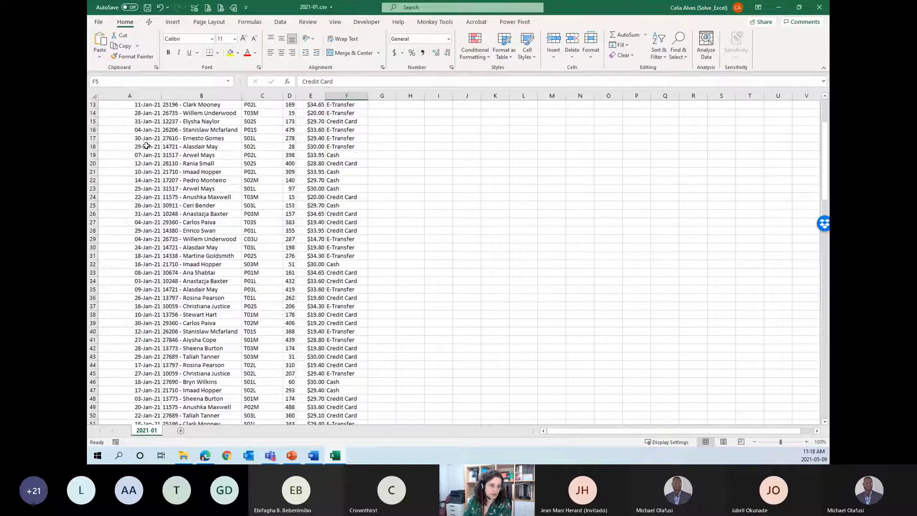
pyautogui.scroll(-20, 146, 145)
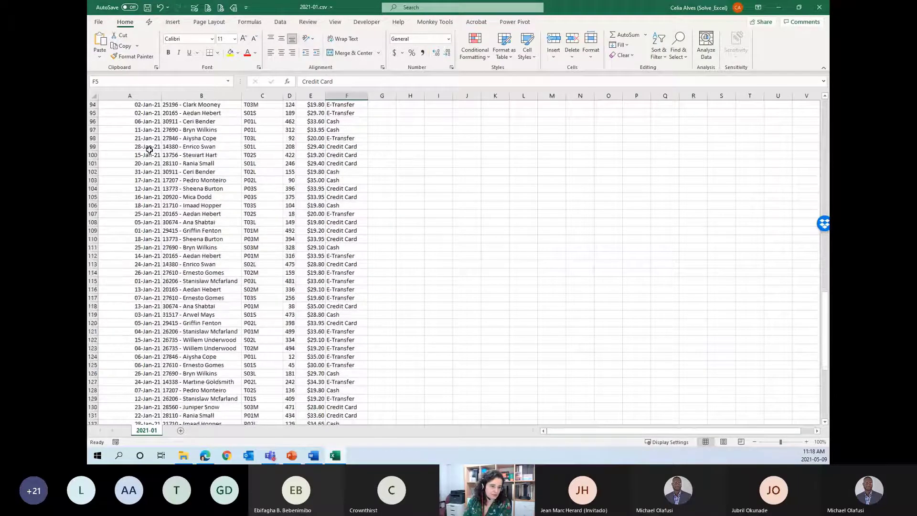
pyautogui.scroll(12, 149, 150)
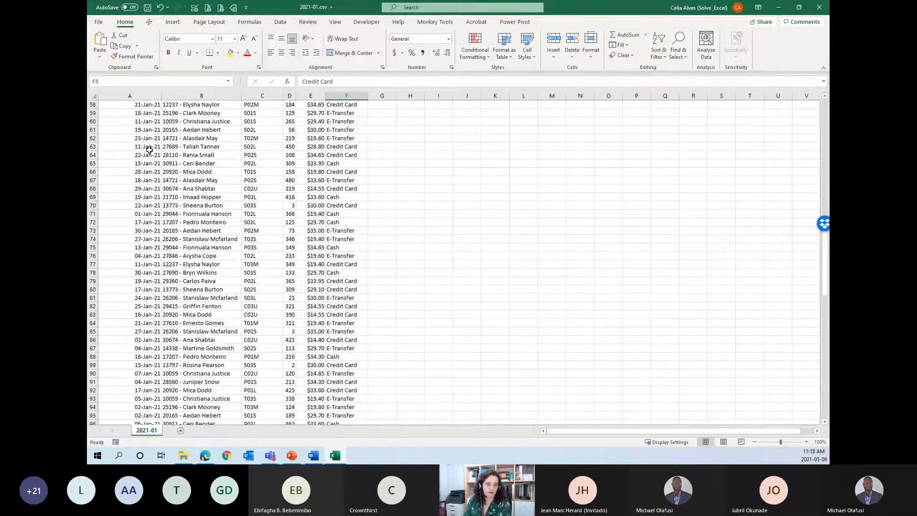
pyautogui.scroll(-3, 149, 150)
pyautogui.scroll(3, 152, 150)
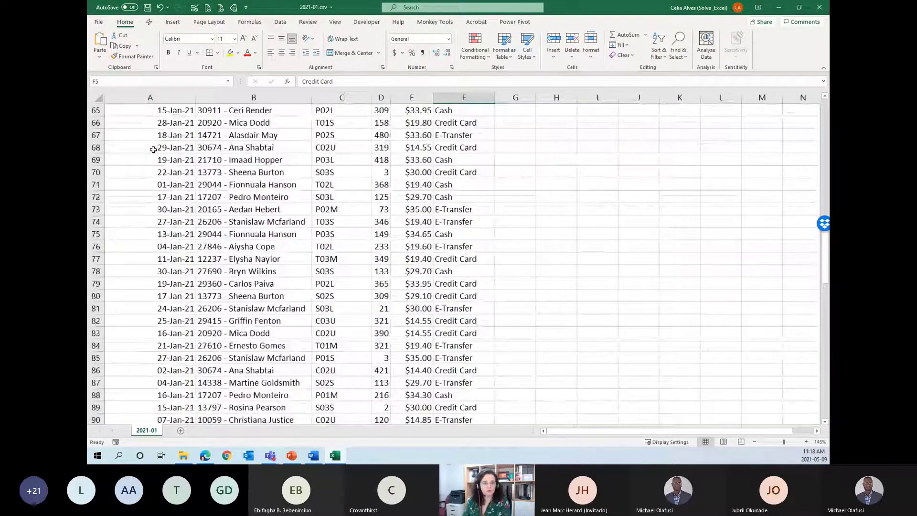
pyautogui.scroll(18, 153, 150)
pyautogui.scroll(4, 152, 148)
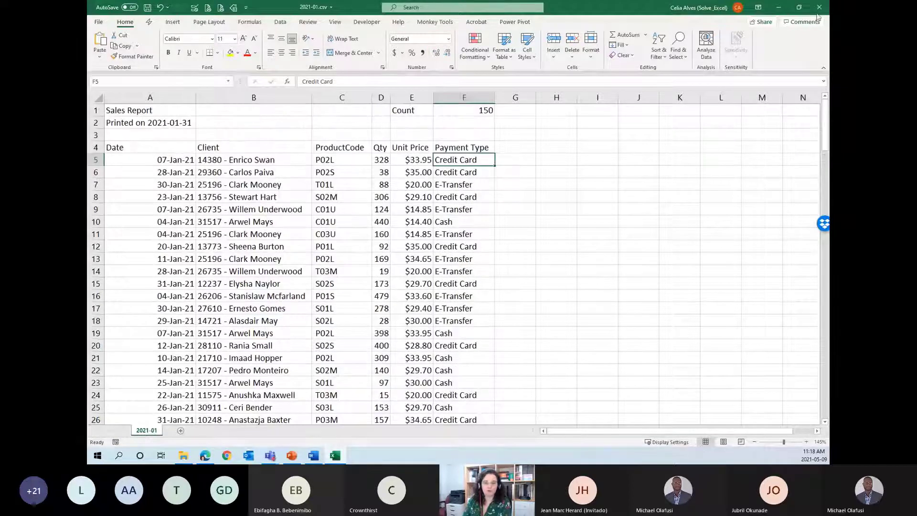
pyautogui.click(819, 7)
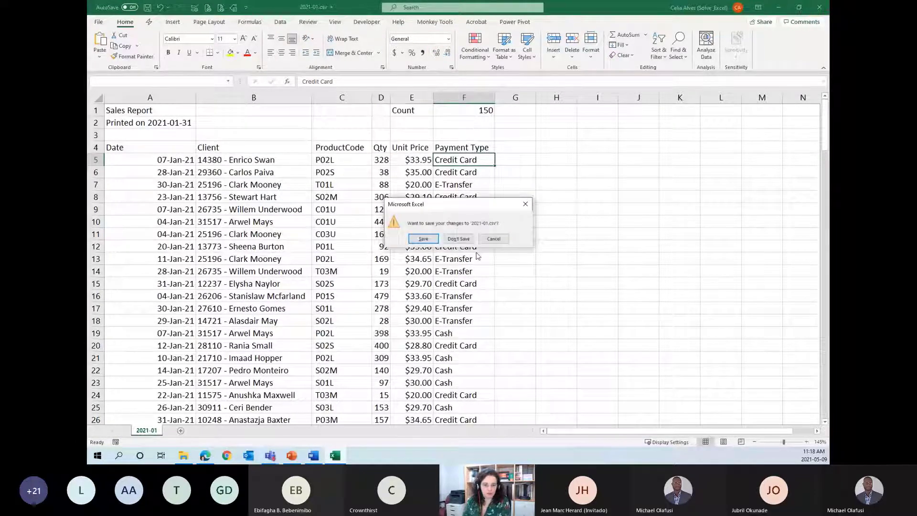
pyautogui.click(462, 239)
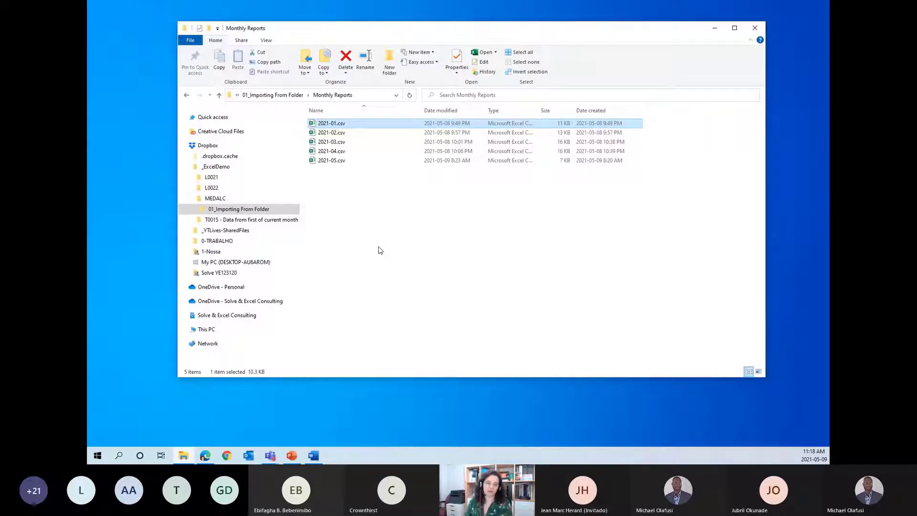
# Cut 2021-03.csv, 2021-04.csv and 2021-05.csv from Monthly Reports and return to the 01_Importing From Folder directory
pyautogui.click(333, 143)
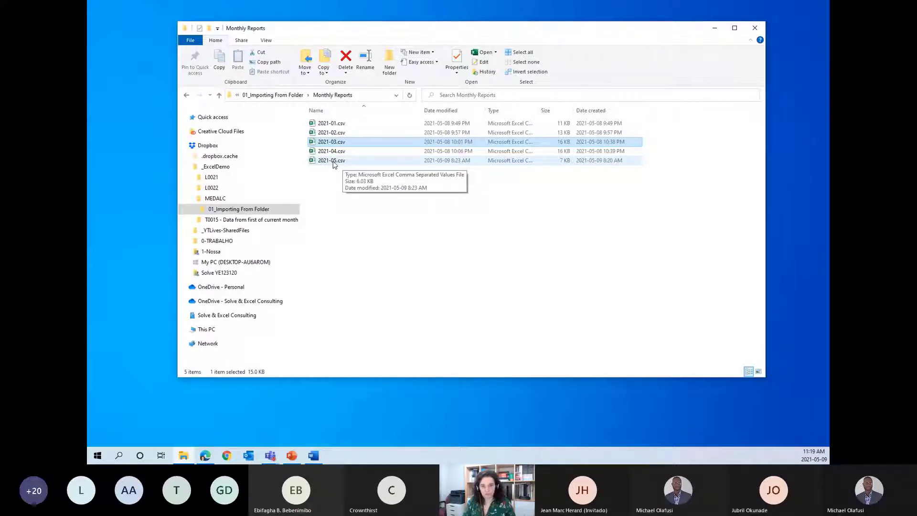
pyautogui.keyDown('shift'); pyautogui.click(333, 162); pyautogui.keyUp('shift')
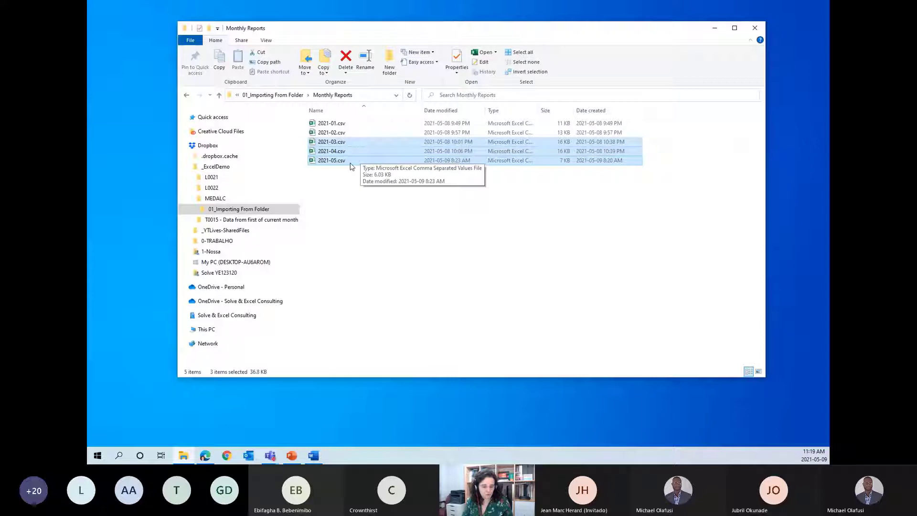
pyautogui.click(286, 94)
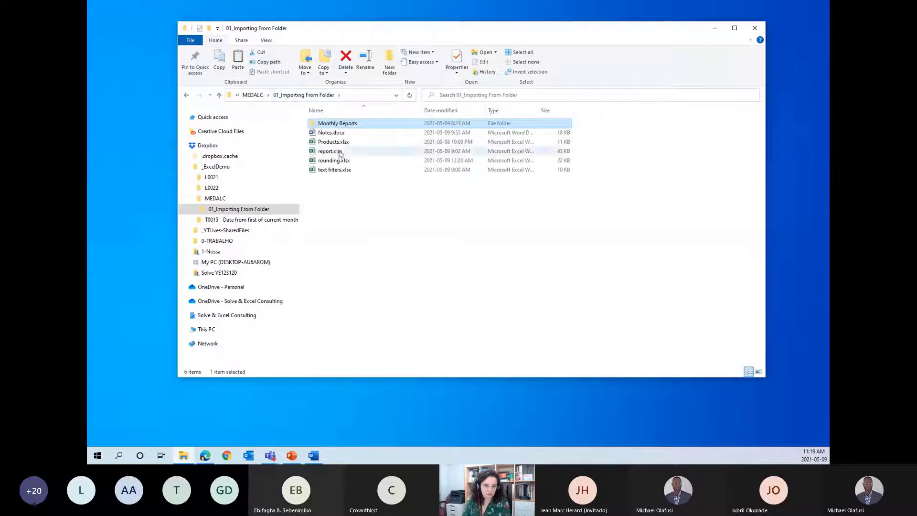
# Create a folder named Other inside 01_Importing From Folder and open it
pyautogui.rightClick(324, 194)
pyautogui.moveTo(367, 378)
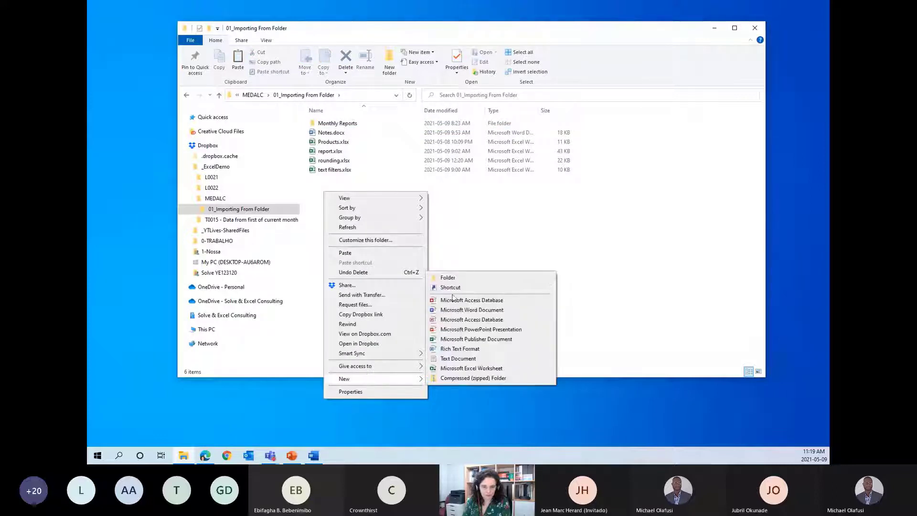
pyautogui.click(452, 278)
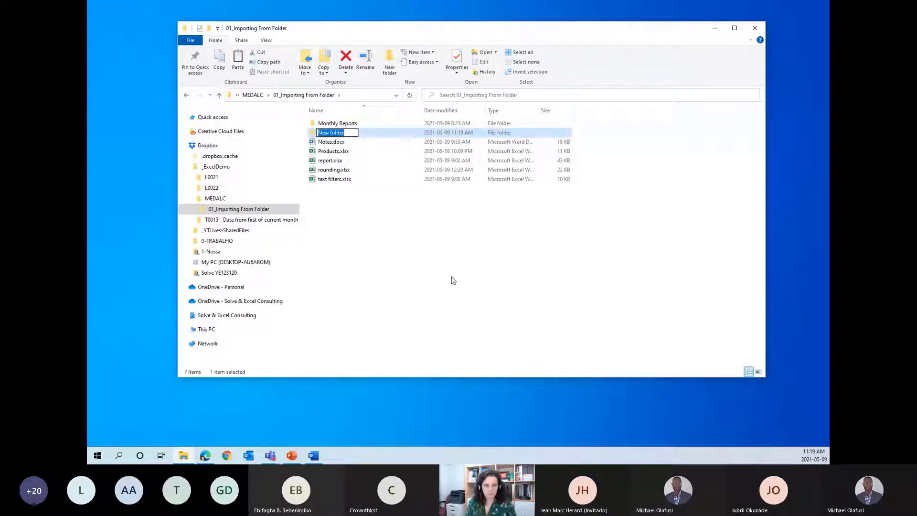
pyautogui.write('Other')
pyautogui.press('Return')
pyautogui.press('Return')
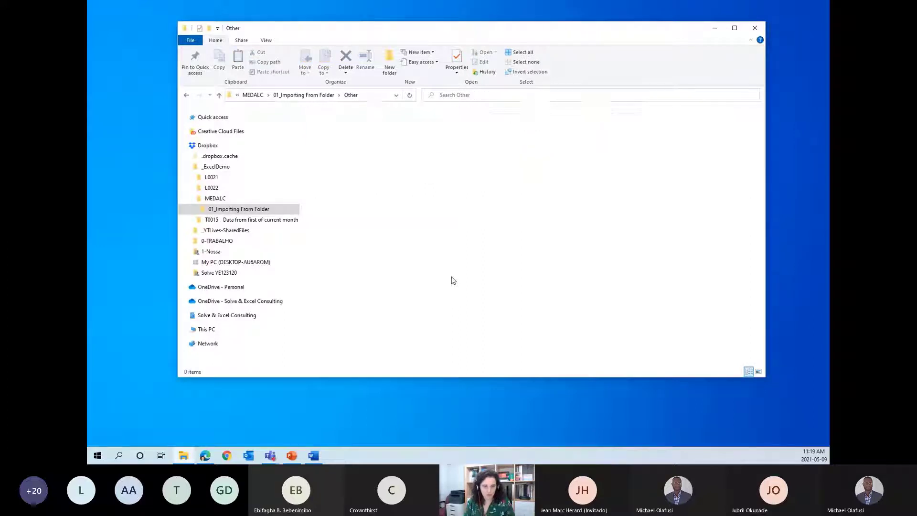
# Paste the cut March to May CSV files into Other and check what remains in Monthly Reports
pyautogui.hotkey('ctrl', 'v')
pyautogui.click(321, 97)
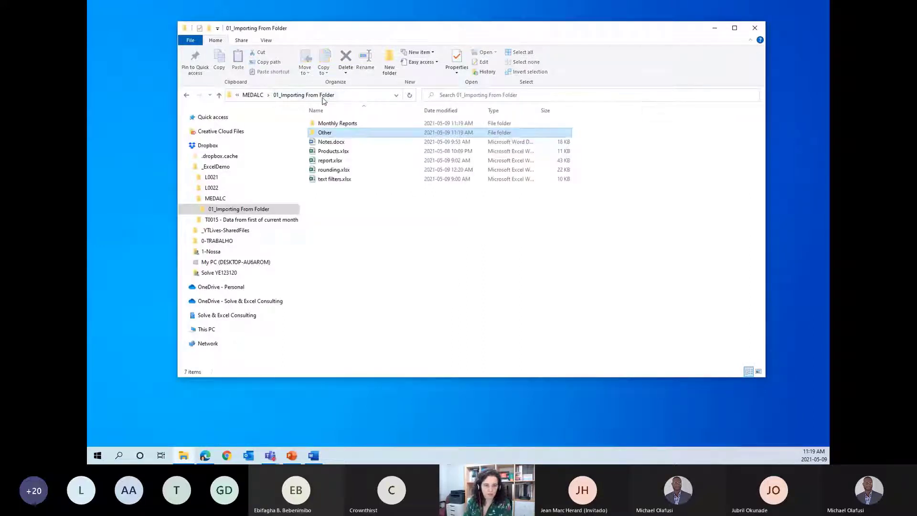
pyautogui.doubleClick(337, 123)
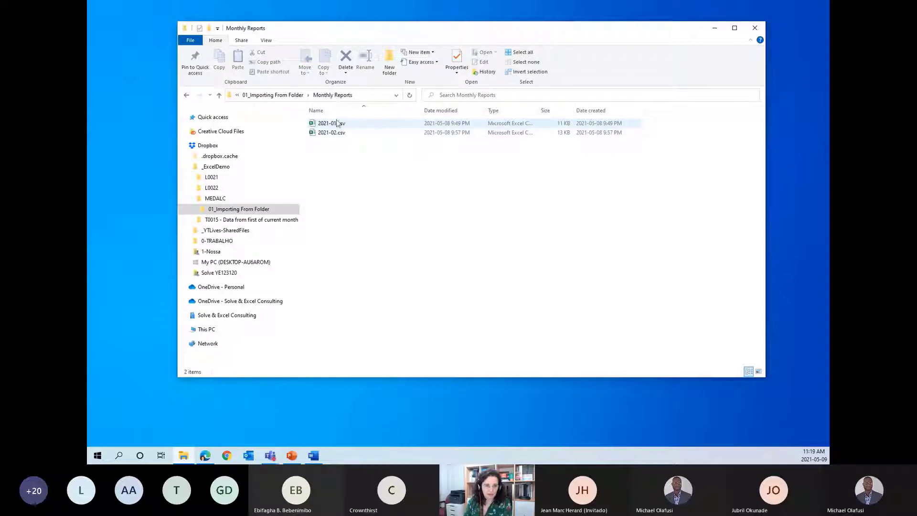
# Create an Excel workbook named ALL REPORTS.xlsx in 01_Importing From Folder and open it
pyautogui.click(272, 95)
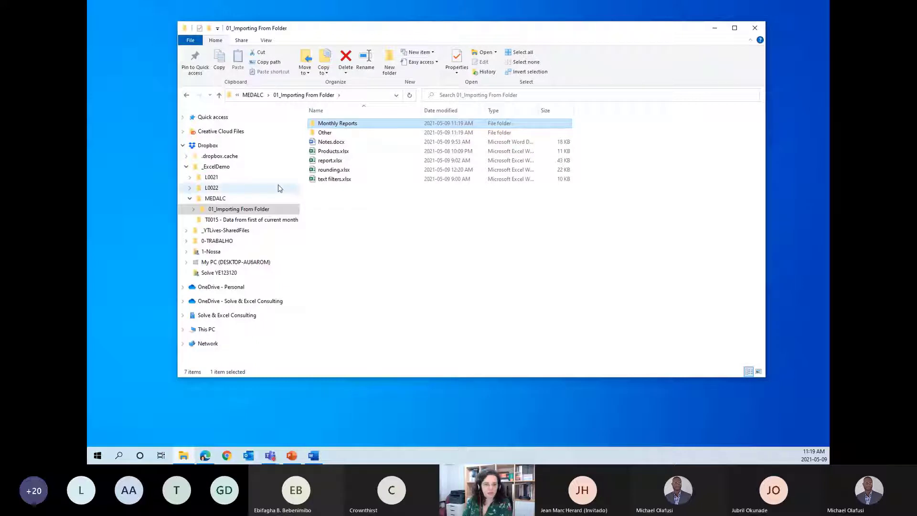
pyautogui.rightClick(320, 203)
pyautogui.moveTo(362, 391)
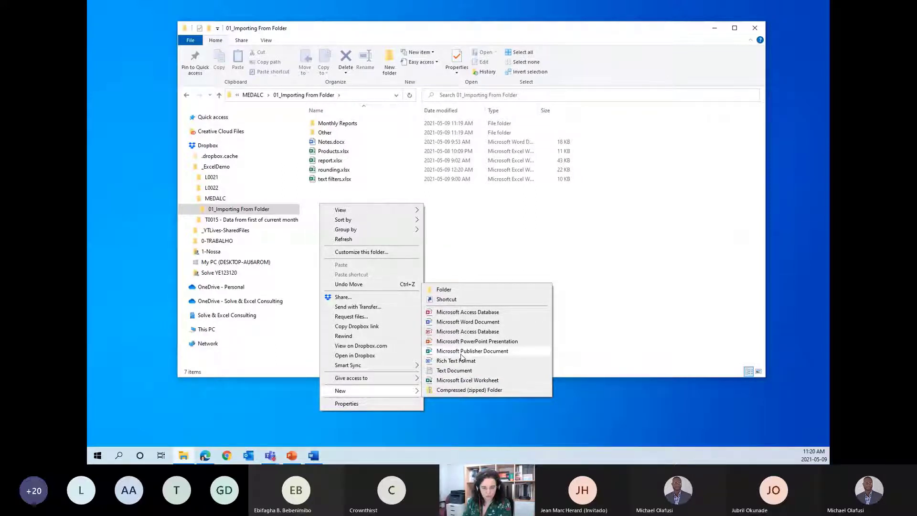
pyautogui.click(462, 379)
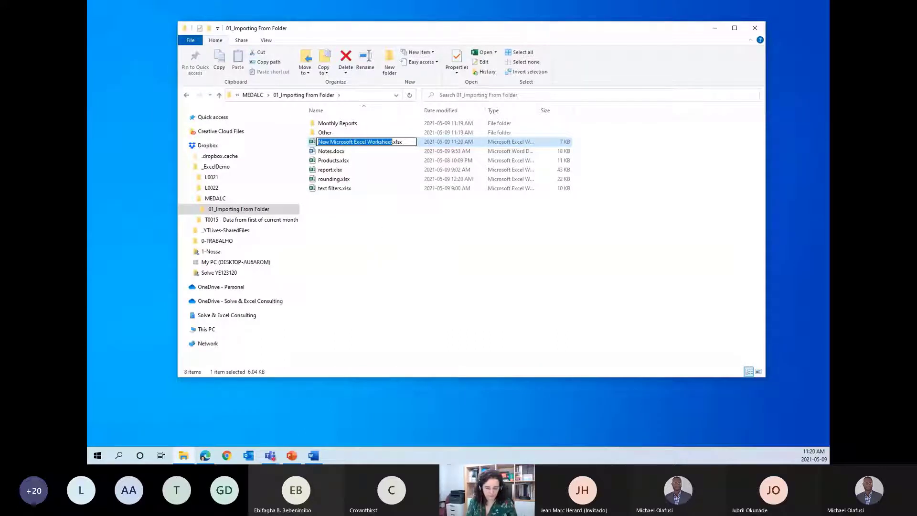
pyautogui.write('ALL RE')
pyautogui.write('PORTS')
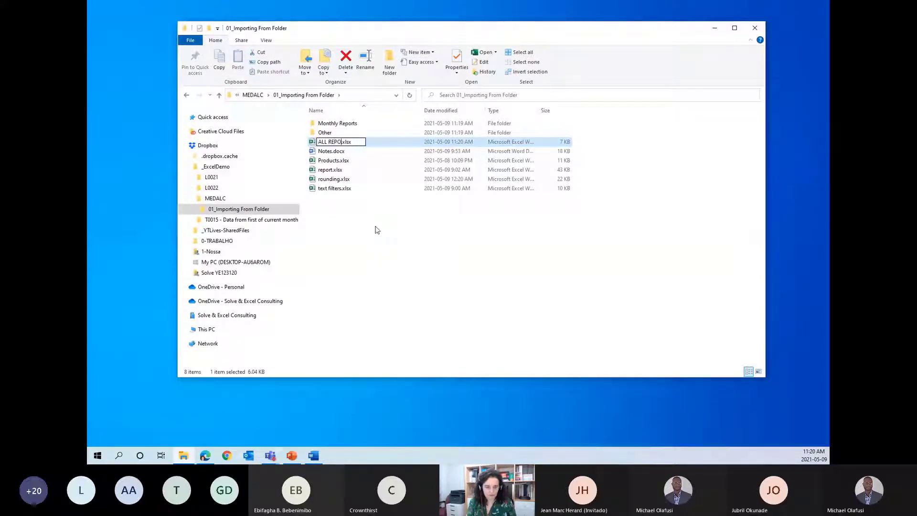
pyautogui.press('Return')
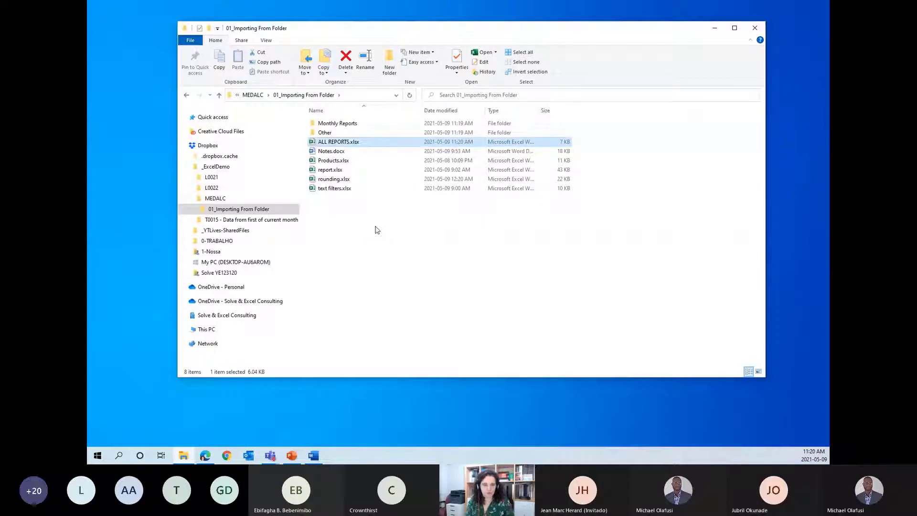
pyautogui.press('Return')
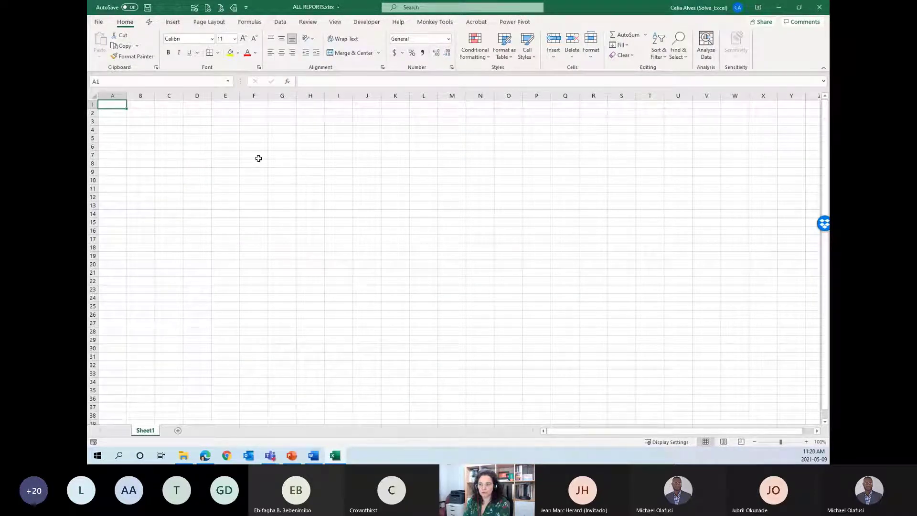
# Review the Get Data source categories and start an import from a folder
pyautogui.click(166, 124)
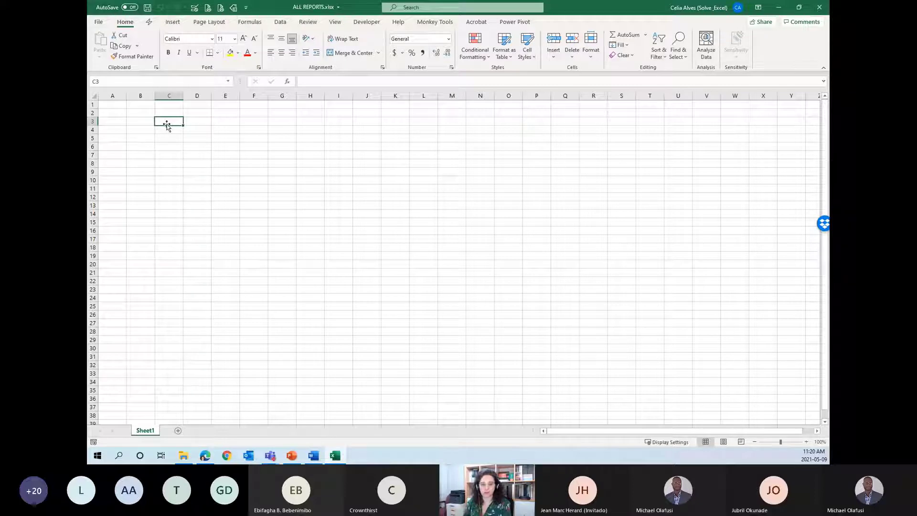
pyautogui.click(221, 138)
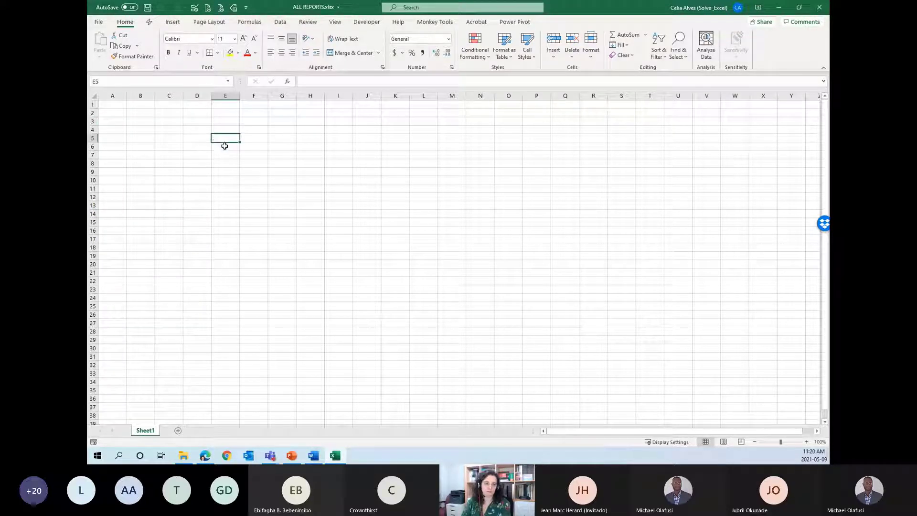
pyautogui.click(280, 24)
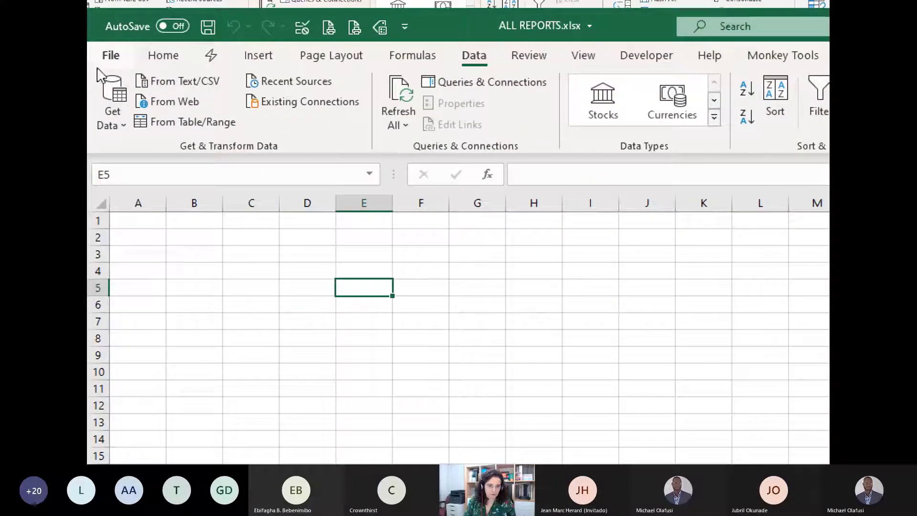
pyautogui.click(105, 57)
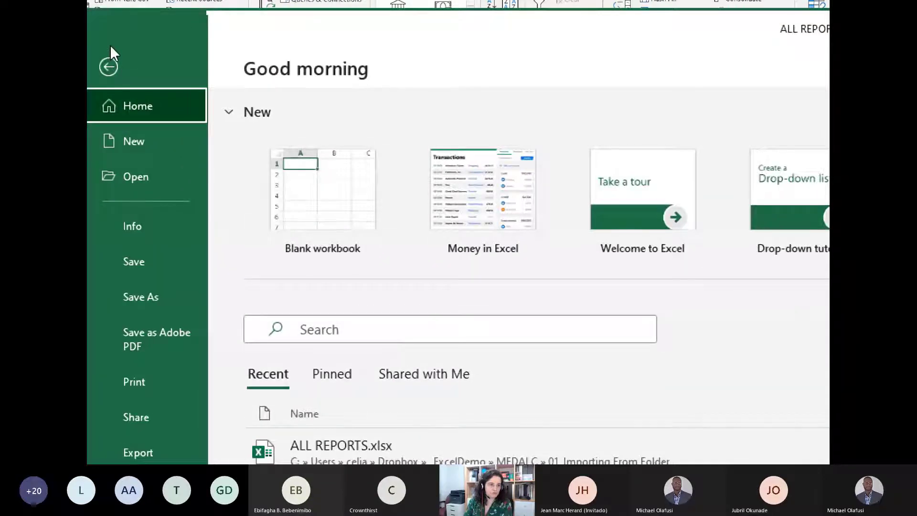
pyautogui.click(109, 62)
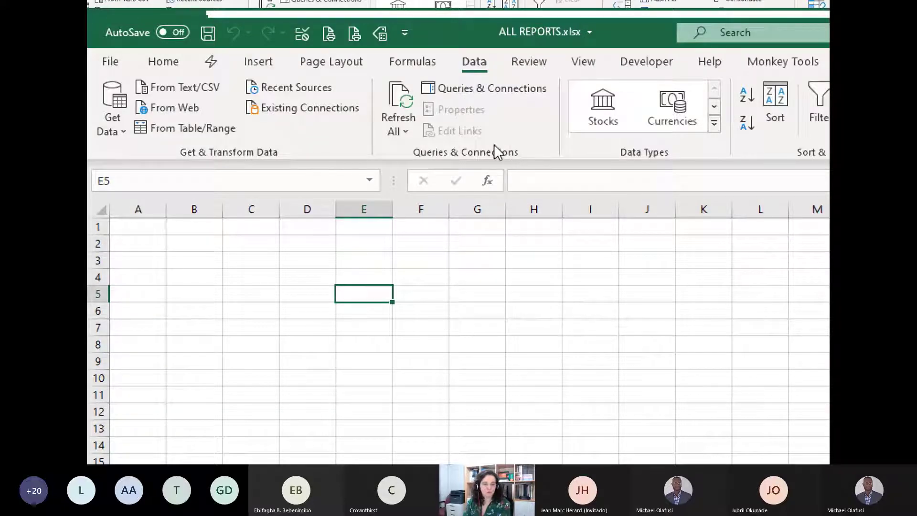
pyautogui.click(127, 119)
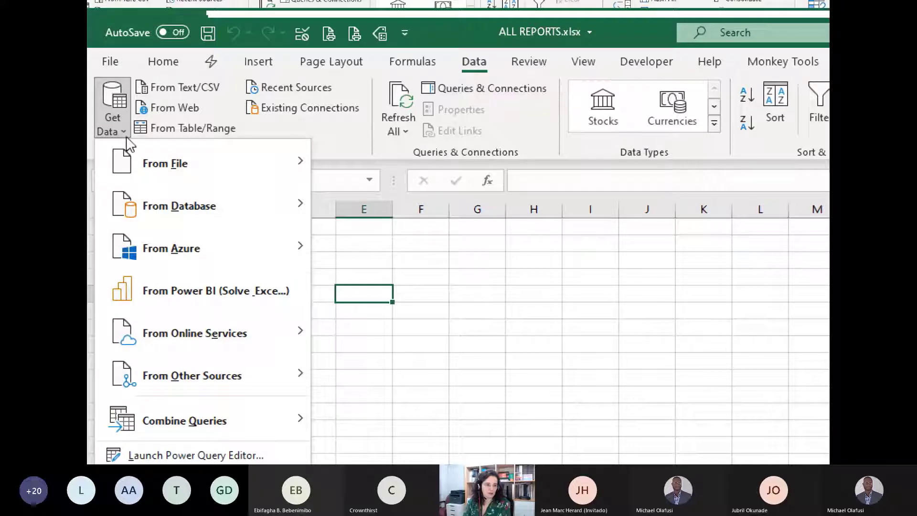
pyautogui.moveTo(132, 170)
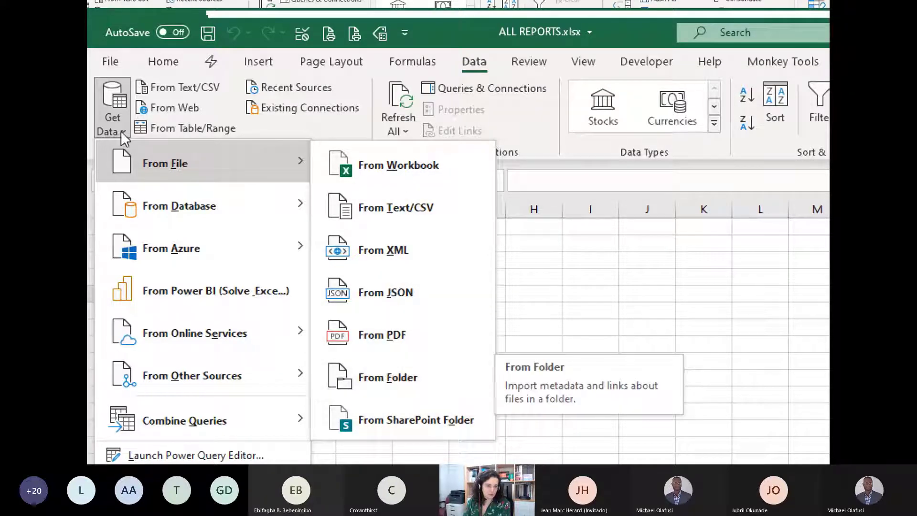
pyautogui.moveTo(165, 199)
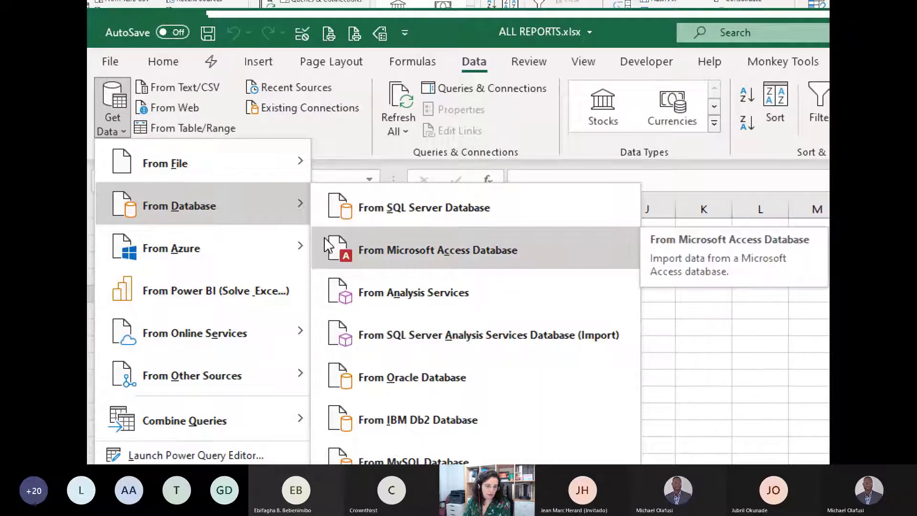
pyautogui.moveTo(280, 247)
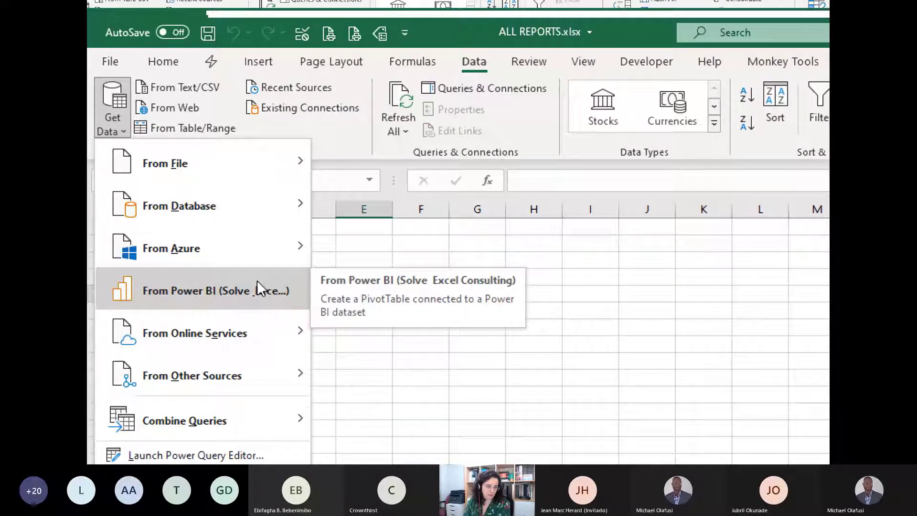
pyautogui.moveTo(231, 351)
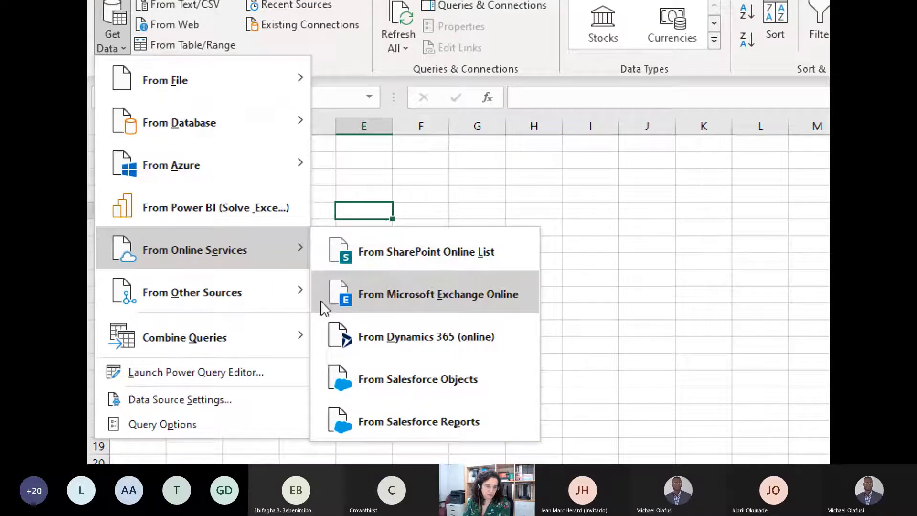
pyautogui.moveTo(209, 82)
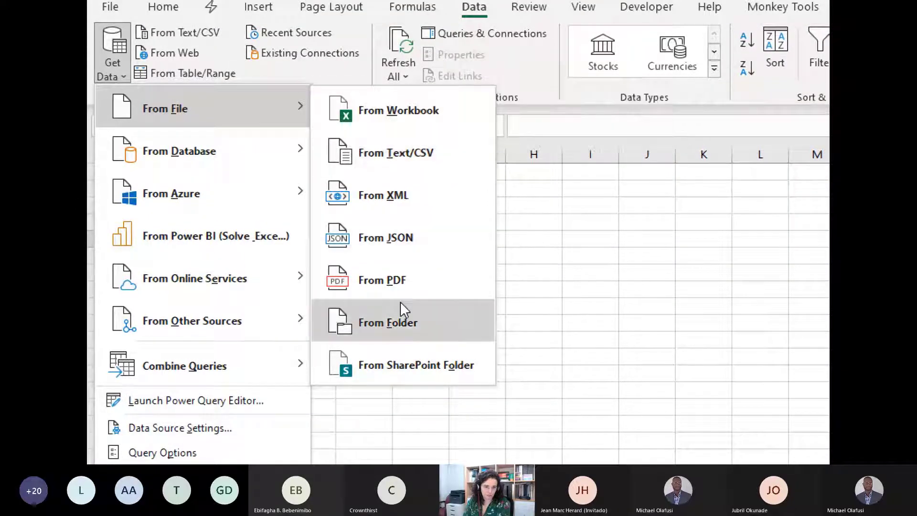
pyautogui.click(420, 340)
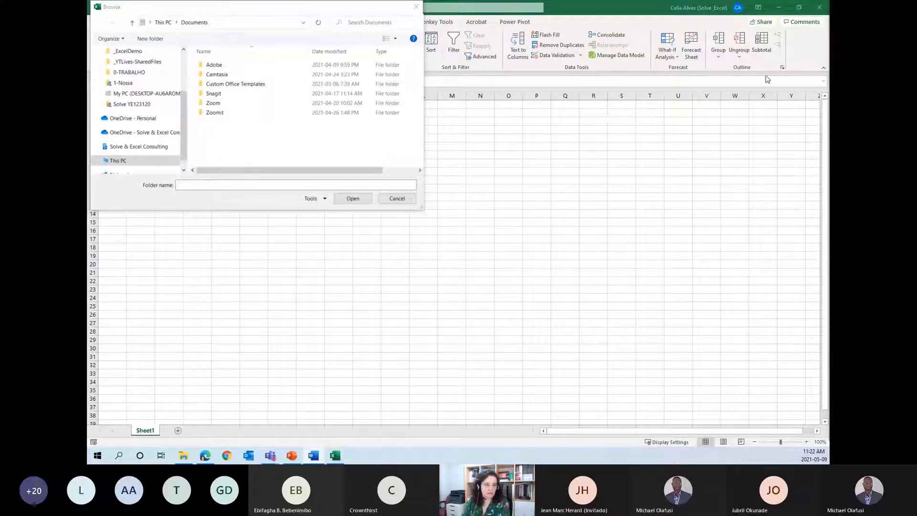
# Try to go directly to the path ending in _ExcelDemo\MEDALC\01_Importing From Folder\Monthly in the folder browser
pyautogui.click(235, 24)
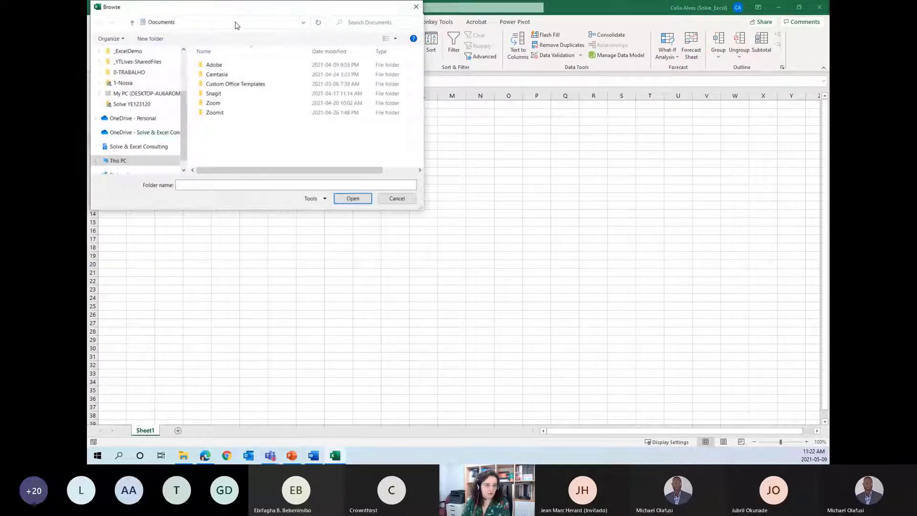
pyautogui.click(236, 24)
pyautogui.write('box\\_ExcelDemo\\MEDALC\\01_Importing From Folder\\Monthly')
pyautogui.hotkey('ctrl', 'a')
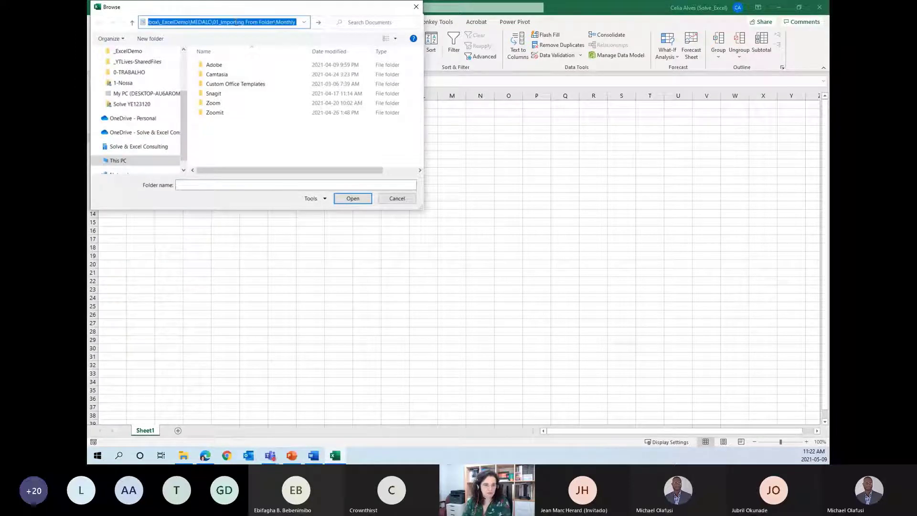
pyautogui.press('Return')
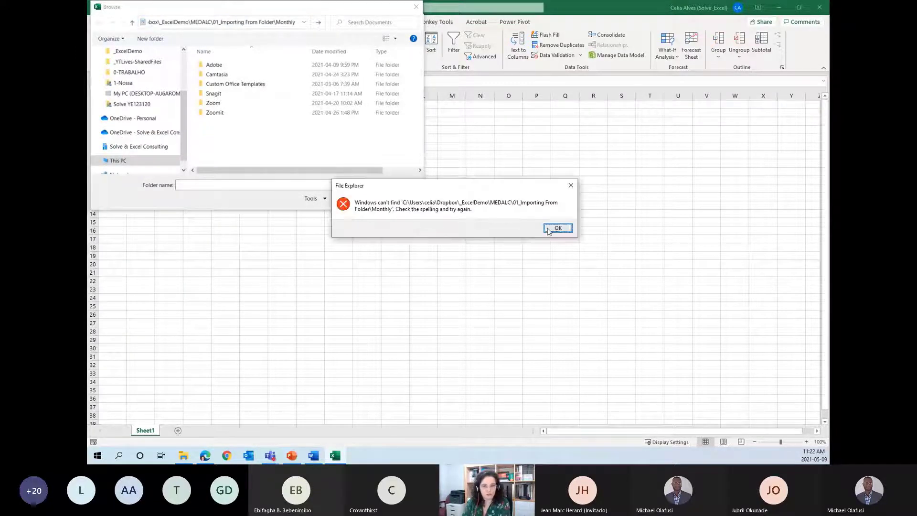
pyautogui.click(557, 228)
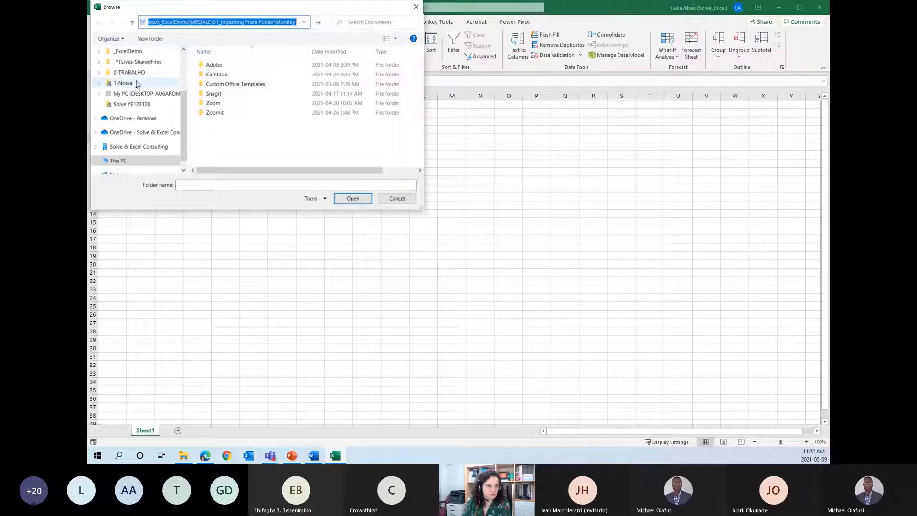
# Choose the Monthly Reports folder under Dropbox\_ExcelDemo\MEDALC\01_Importing From Folder as the import source
pyautogui.scroll(3, 136, 89)
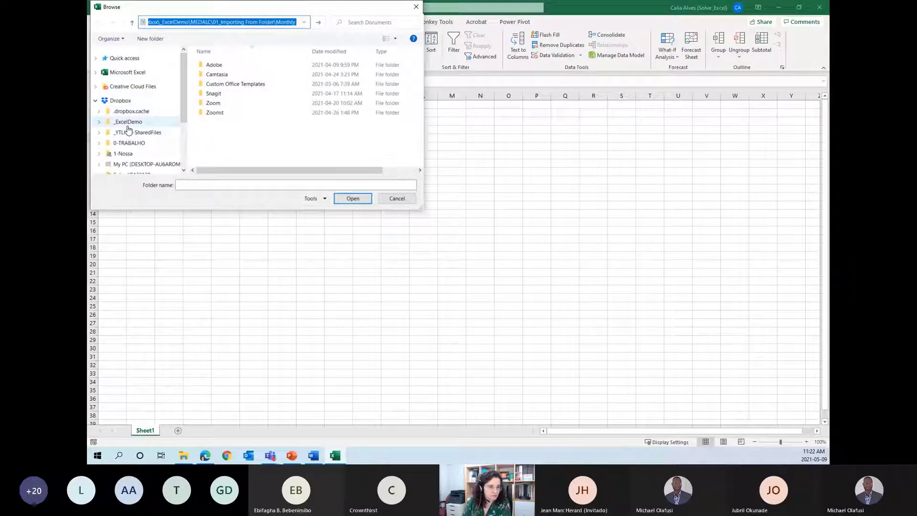
pyautogui.click(128, 126)
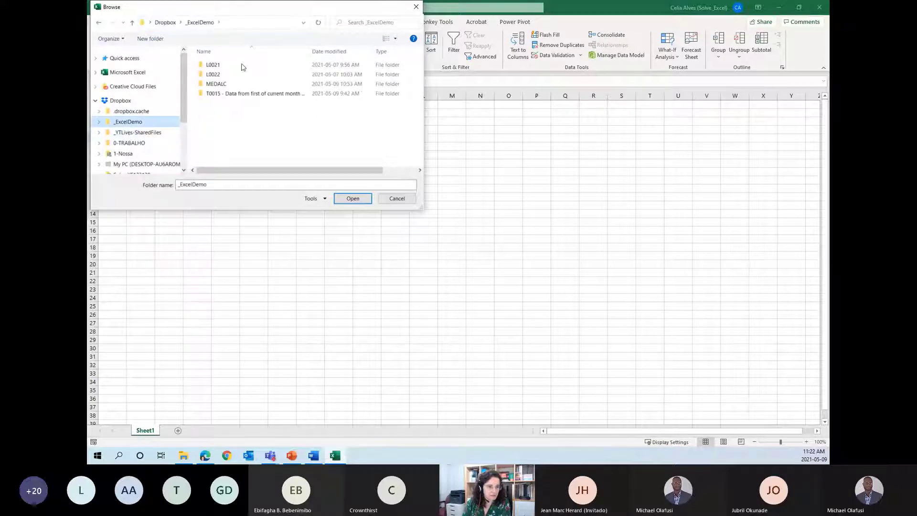
pyautogui.doubleClick(231, 85)
pyautogui.doubleClick(234, 66)
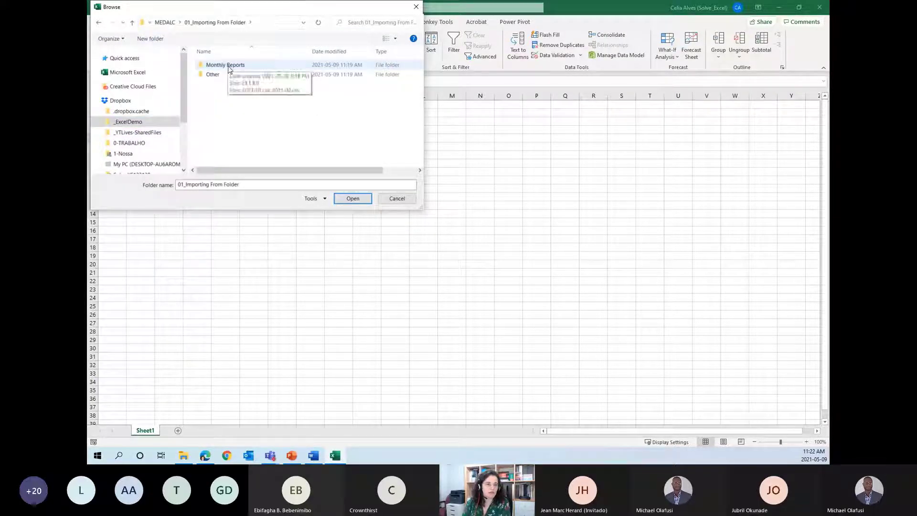
pyautogui.doubleClick(230, 67)
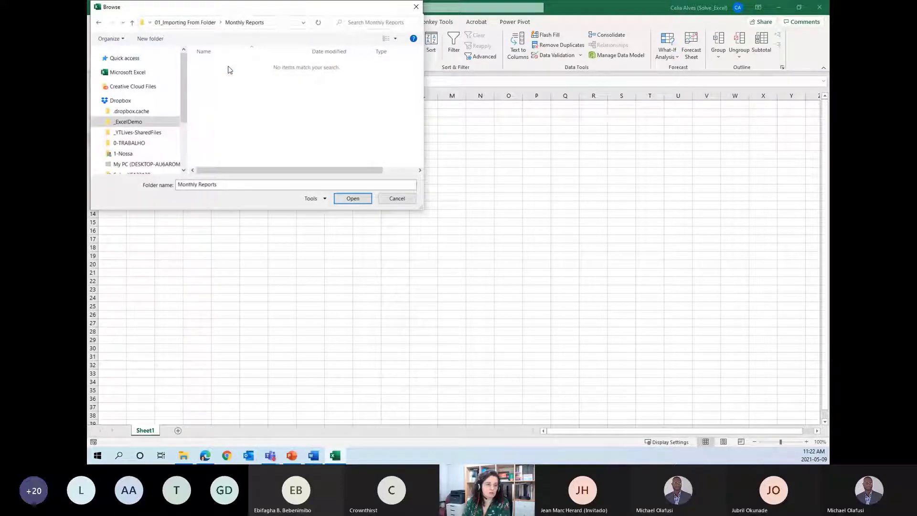
pyautogui.click(356, 203)
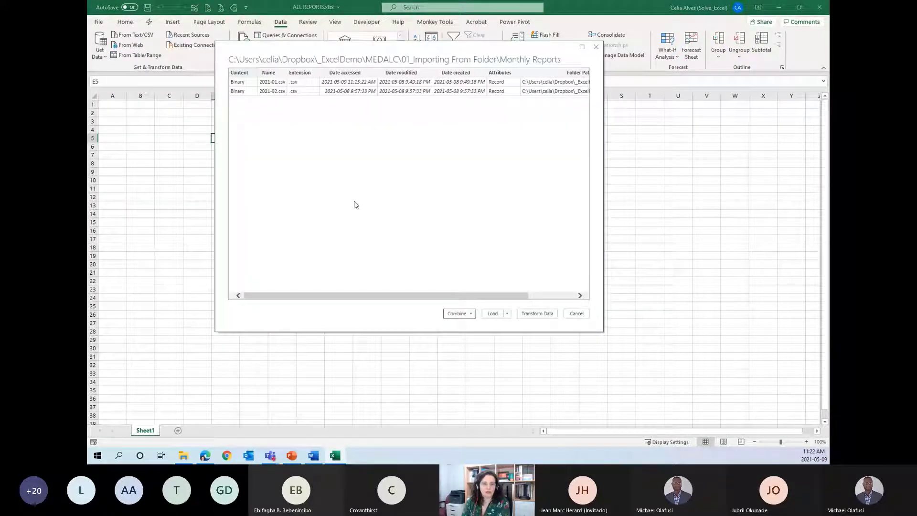
# Widen the folder preview to show the full file list and load it into the Power Query Editor with Transform Data
pyautogui.moveTo(603, 258); pyautogui.dragTo(723, 251)
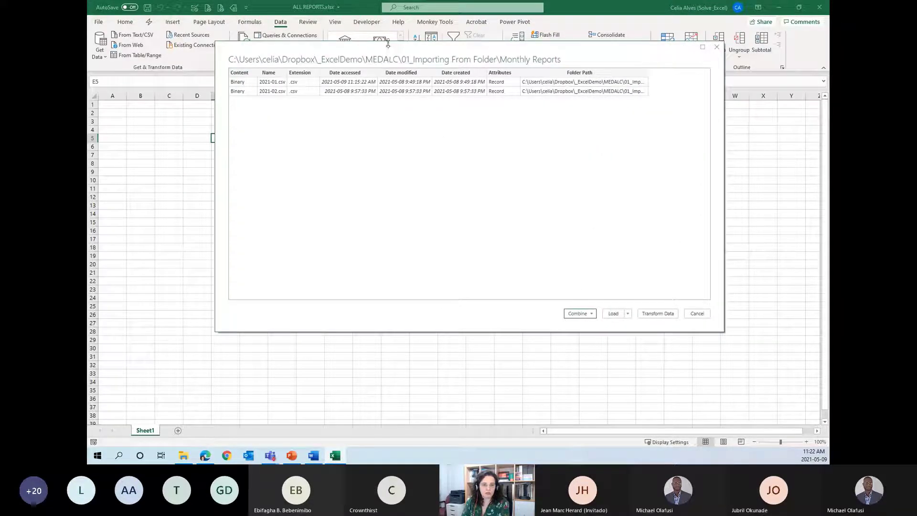
pyautogui.moveTo(388, 43); pyautogui.dragTo(399, 113)
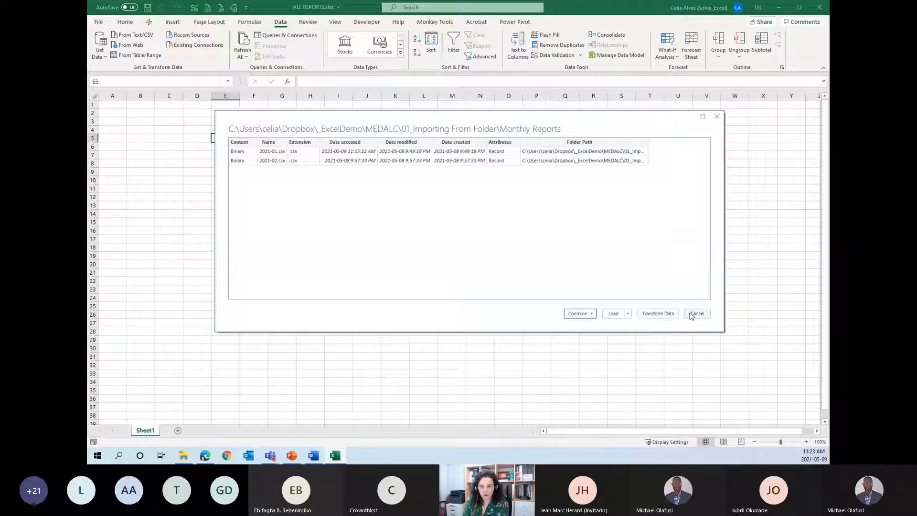
pyautogui.click(663, 318)
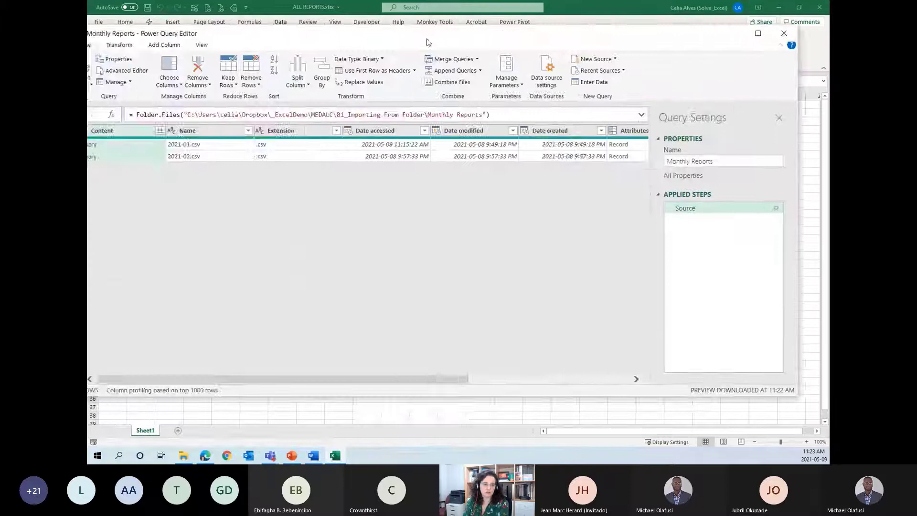
# Move and resize the Power Query Editor window so its ribbon, preview and Query Settings all fit on screen
pyautogui.moveTo(427, 39); pyautogui.dragTo(447, 42)
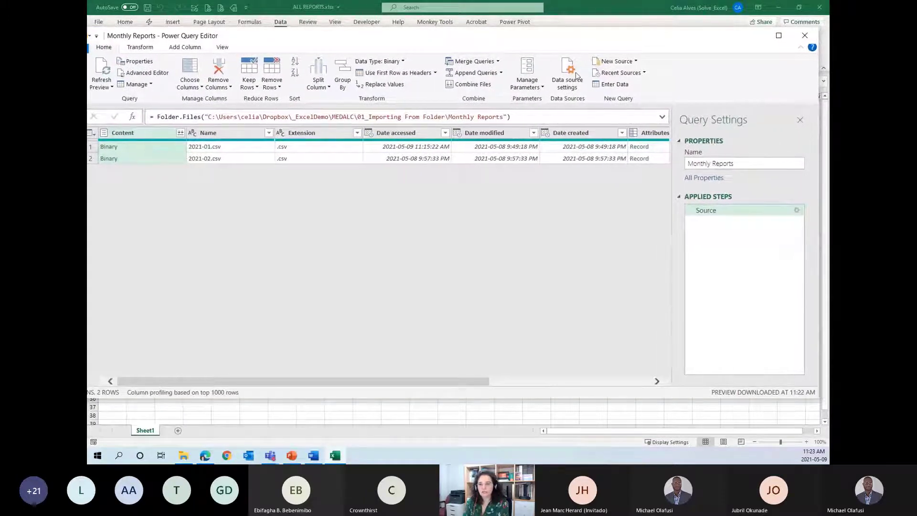
pyautogui.moveTo(817, 159); pyautogui.dragTo(678, 159)
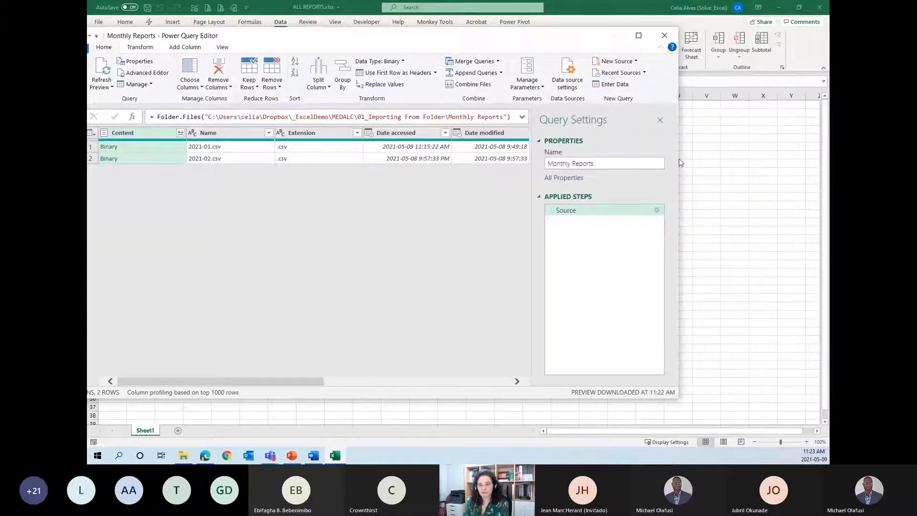
pyautogui.moveTo(476, 40); pyautogui.dragTo(562, 39)
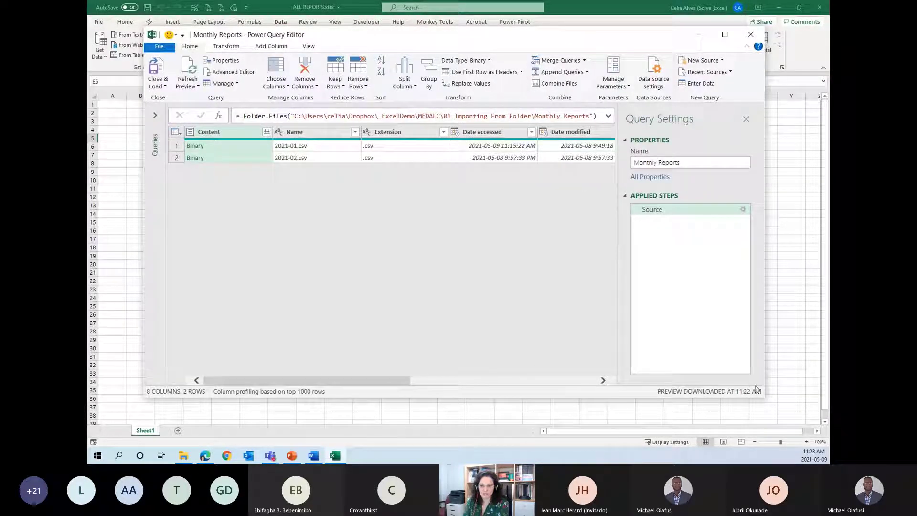
pyautogui.moveTo(764, 398); pyautogui.dragTo(796, 414)
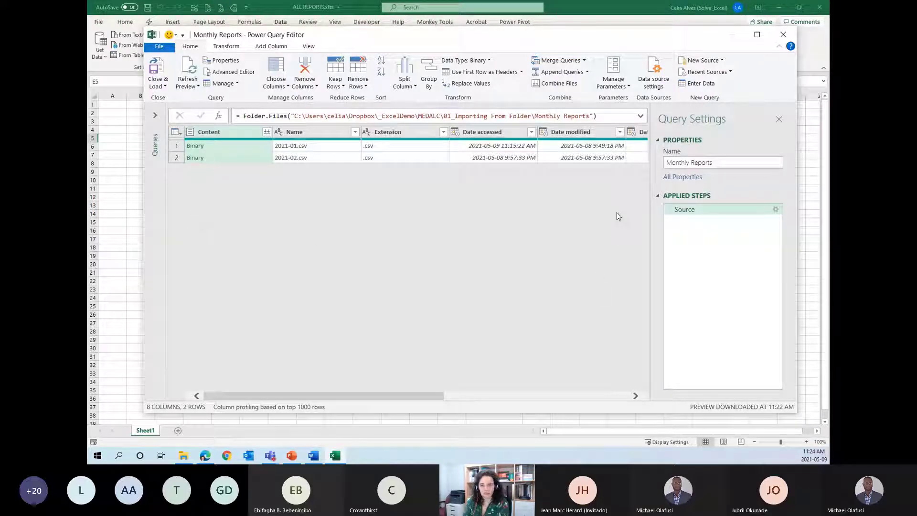
# Examine the Monthly Reports query's name, applied steps, the list of queries and the editor's layout options
pyautogui.click(692, 163)
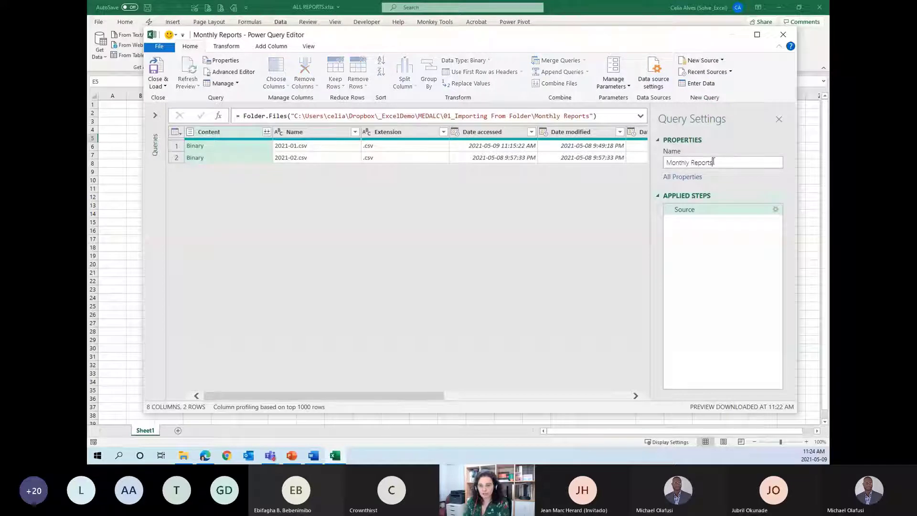
pyautogui.click(718, 224)
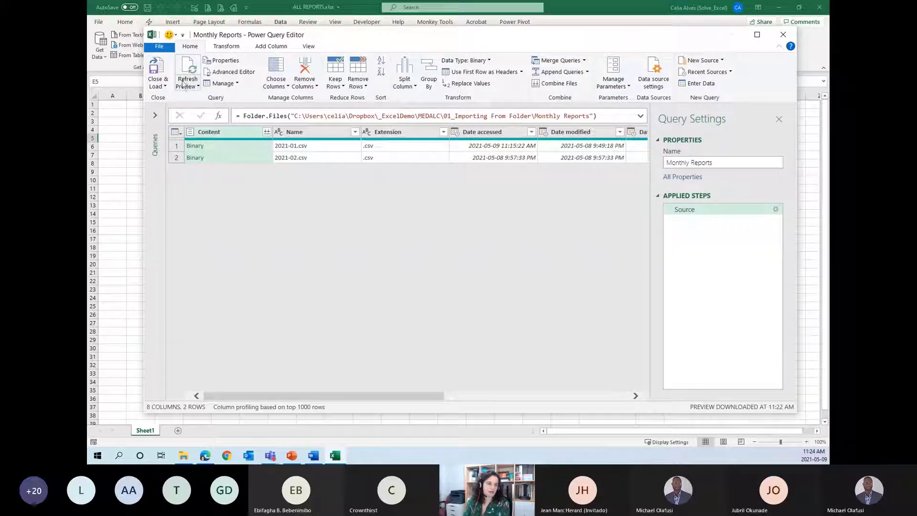
pyautogui.click(155, 116)
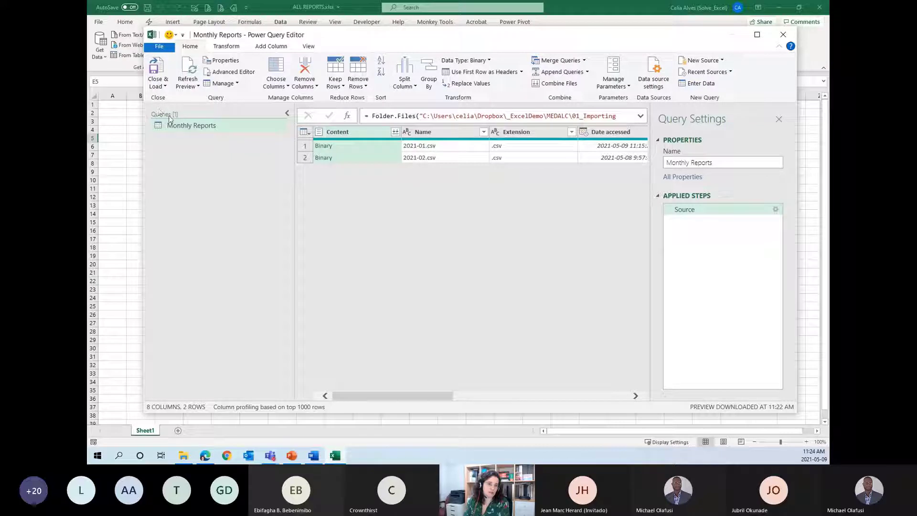
pyautogui.click(287, 113)
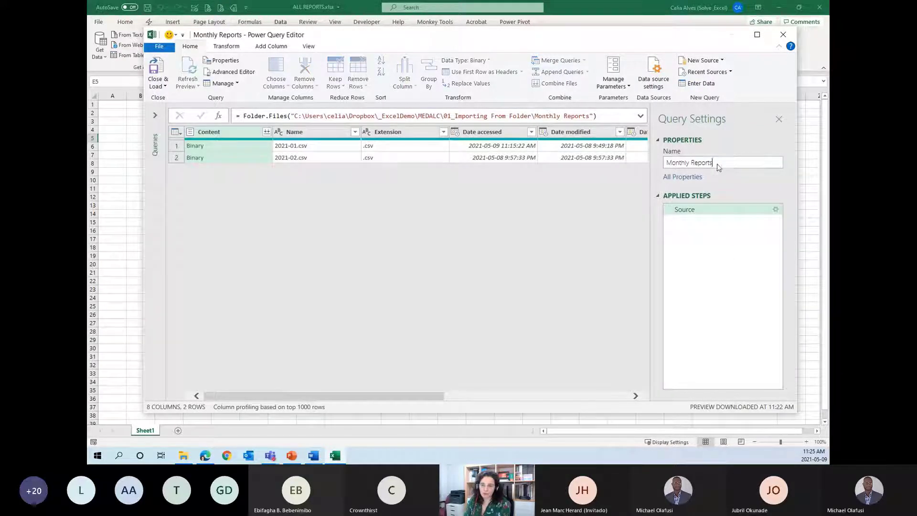
pyautogui.moveTo(712, 163); pyautogui.dragTo(667, 163)
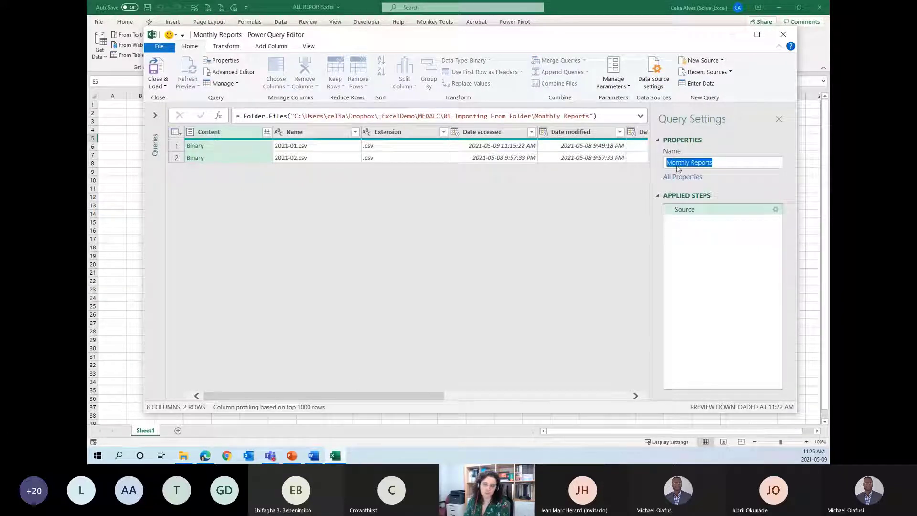
pyautogui.click(716, 164)
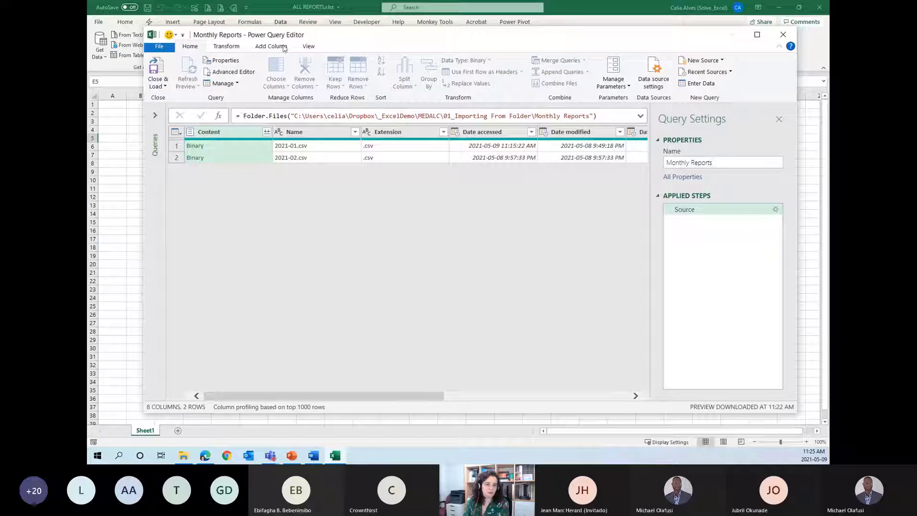
pyautogui.click(308, 46)
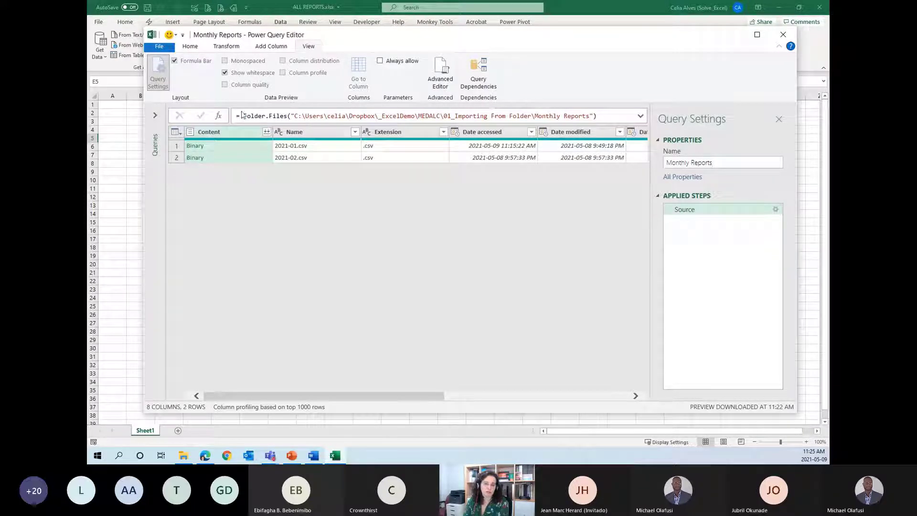
# Examine the full Folder.Files formula behind the Source step of the Monthly Reports query
pyautogui.click(601, 116)
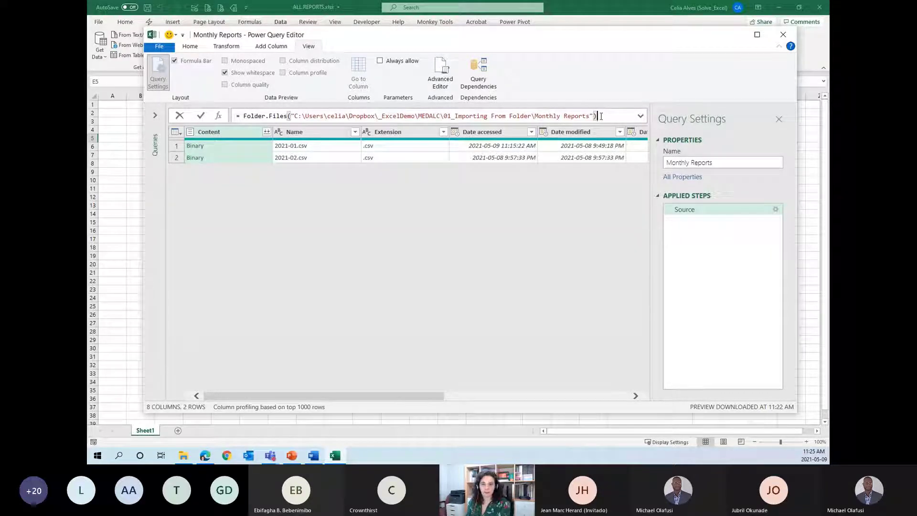
pyautogui.moveTo(601, 116); pyautogui.dragTo(189, 118)
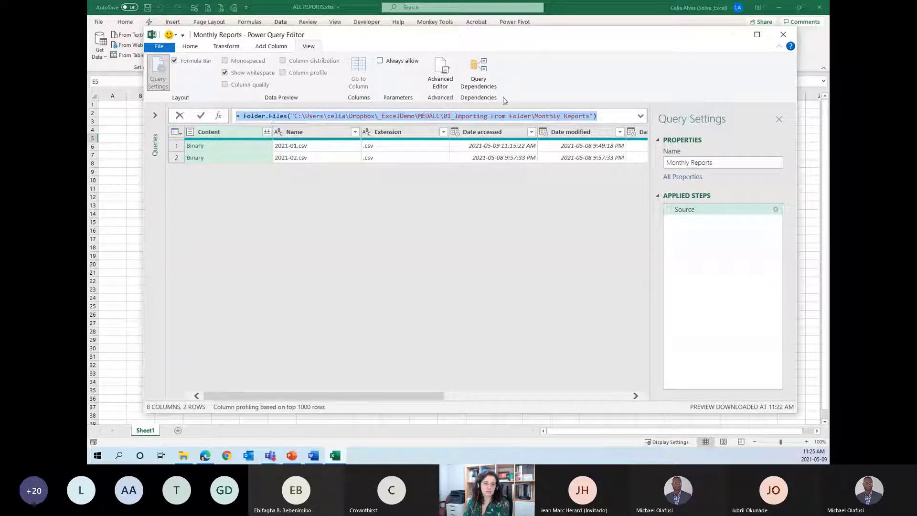
pyautogui.click(615, 116)
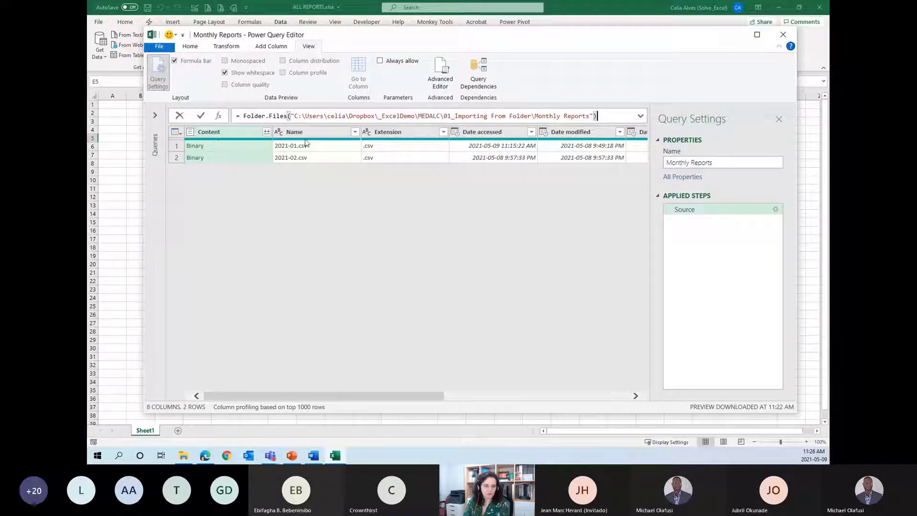
# Review the file attribute columns and remove every column except Content from the Monthly Reports query
pyautogui.click(377, 398)
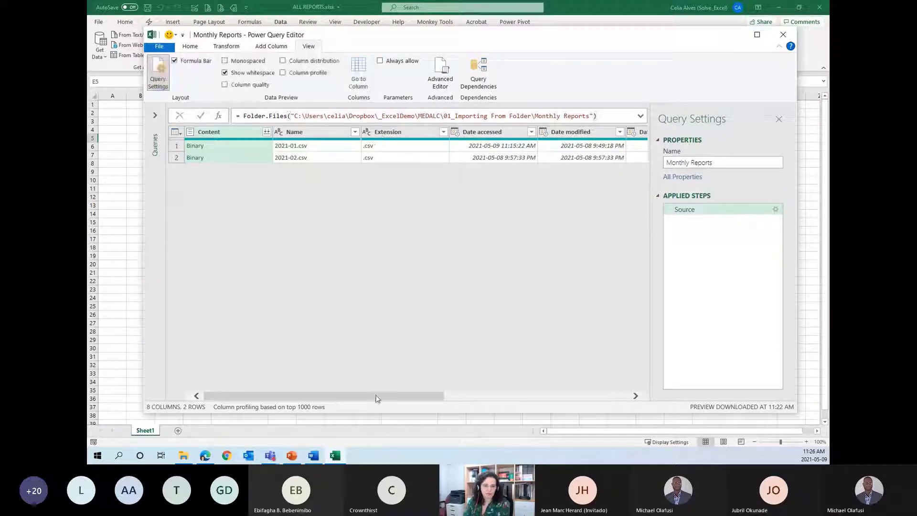
pyautogui.moveTo(432, 397); pyautogui.dragTo(488, 397)
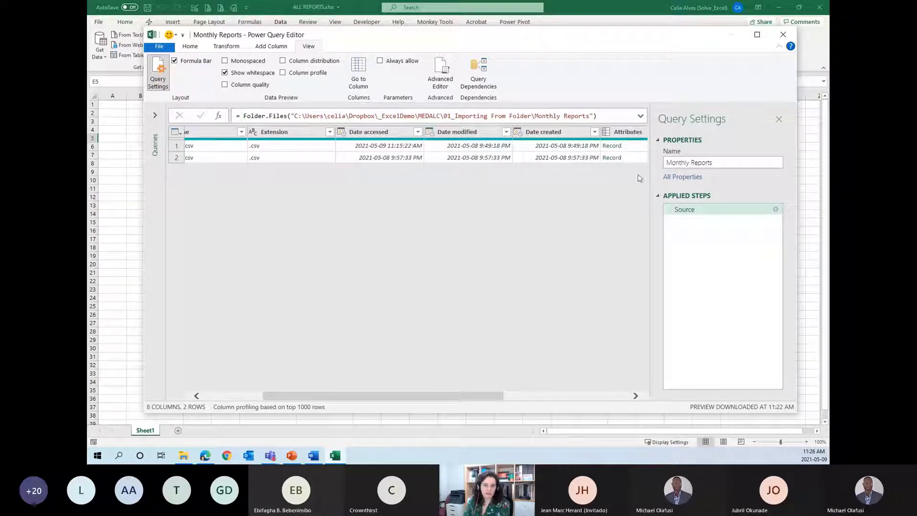
pyautogui.moveTo(472, 395); pyautogui.dragTo(319, 370)
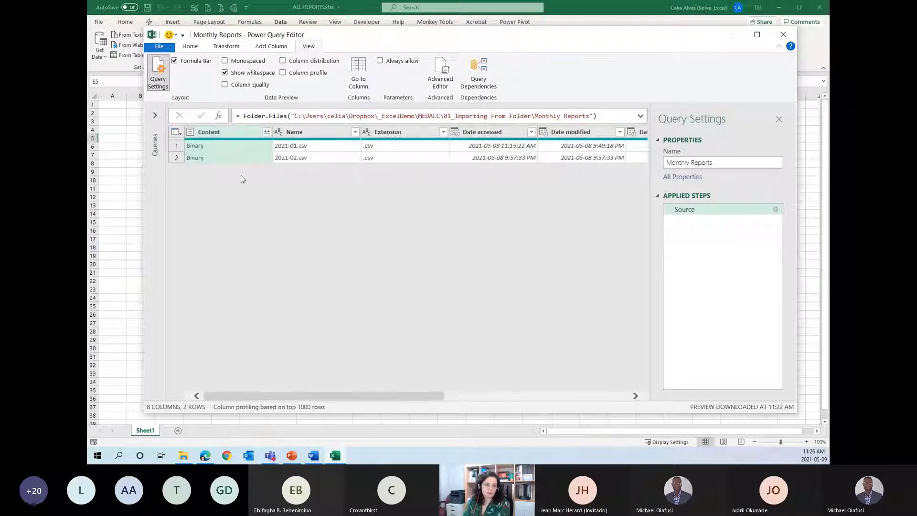
pyautogui.rightClick(215, 131)
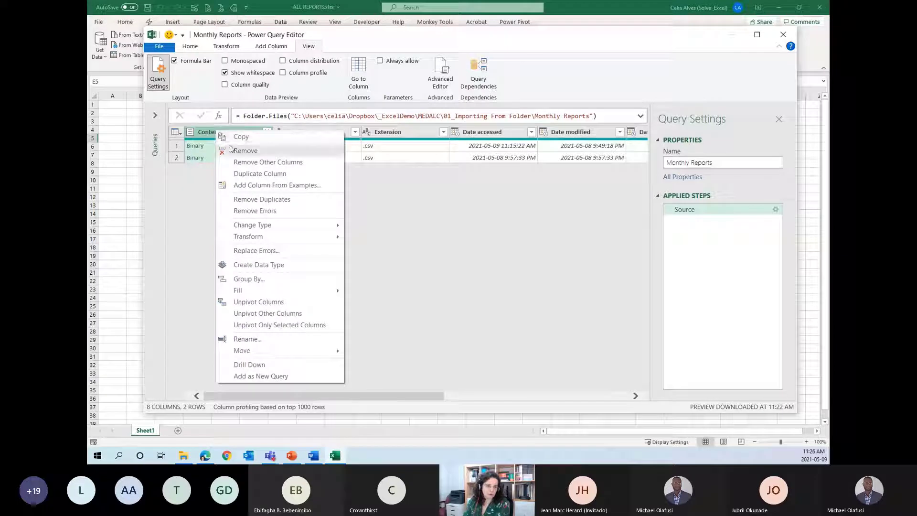
pyautogui.click(249, 161)
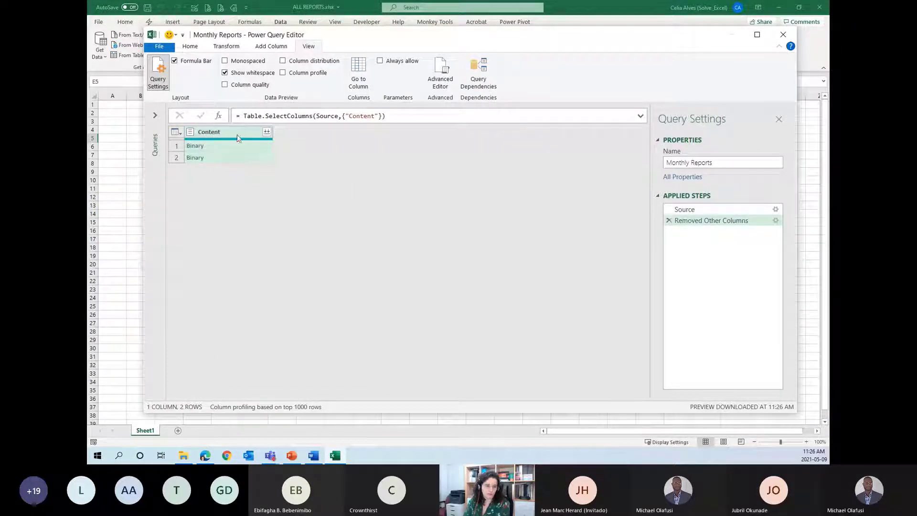
# Combine the files in the Content column using First file as sample, 1252: Western European (Windows) origin, Comma delimiter and type detection on first 200 rows
pyautogui.click(267, 132)
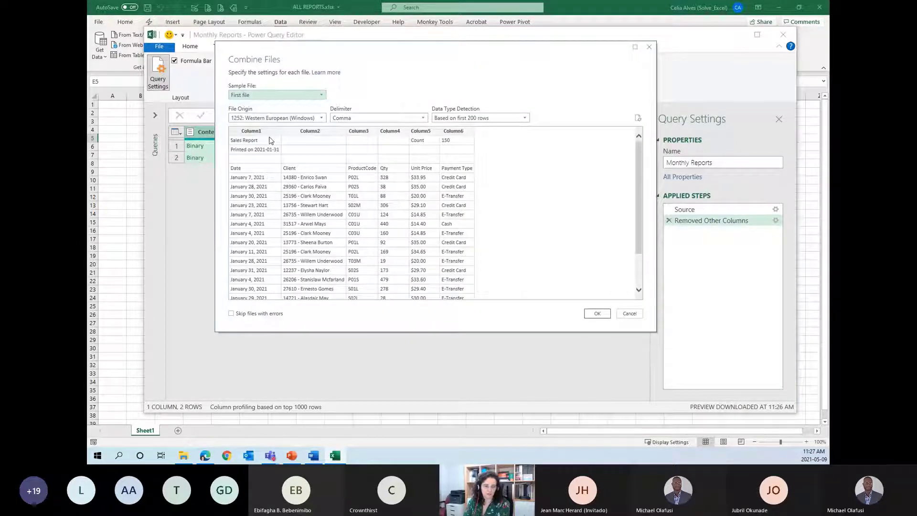
pyautogui.moveTo(459, 330); pyautogui.dragTo(460, 376)
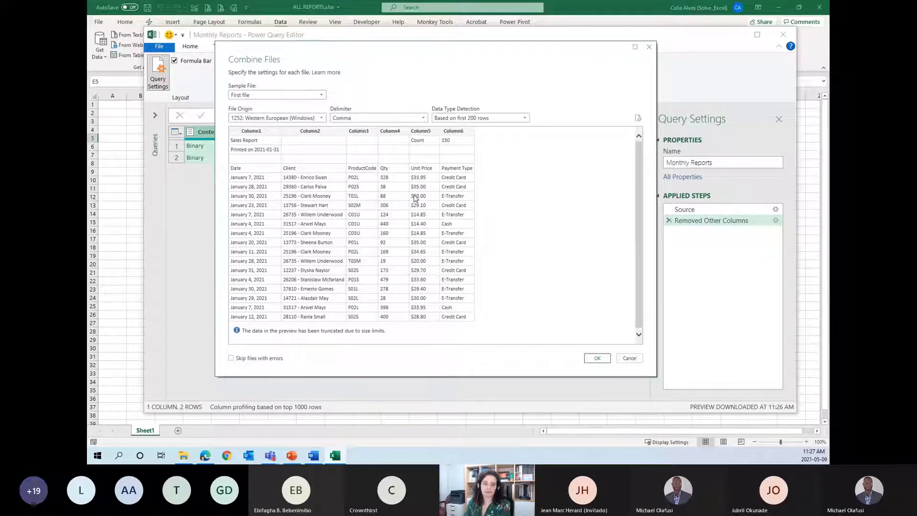
pyautogui.click(321, 95)
pyautogui.click(324, 97)
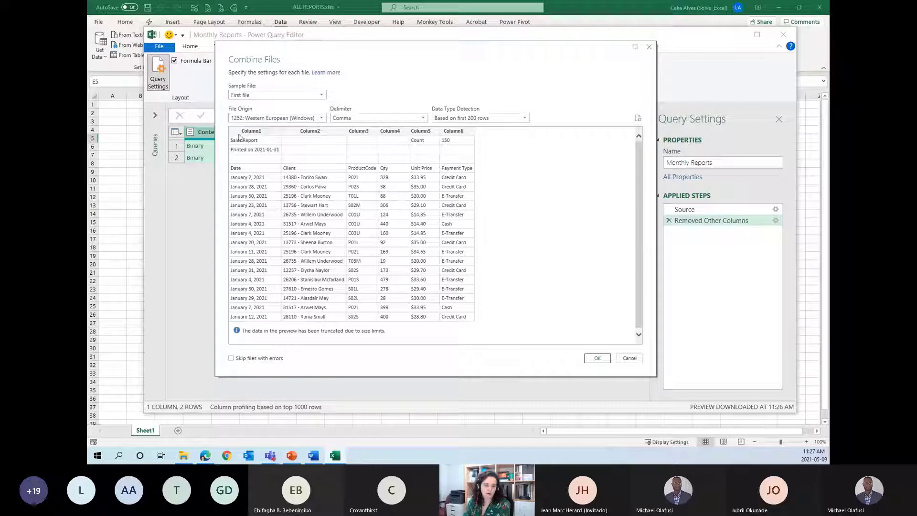
pyautogui.click(424, 119)
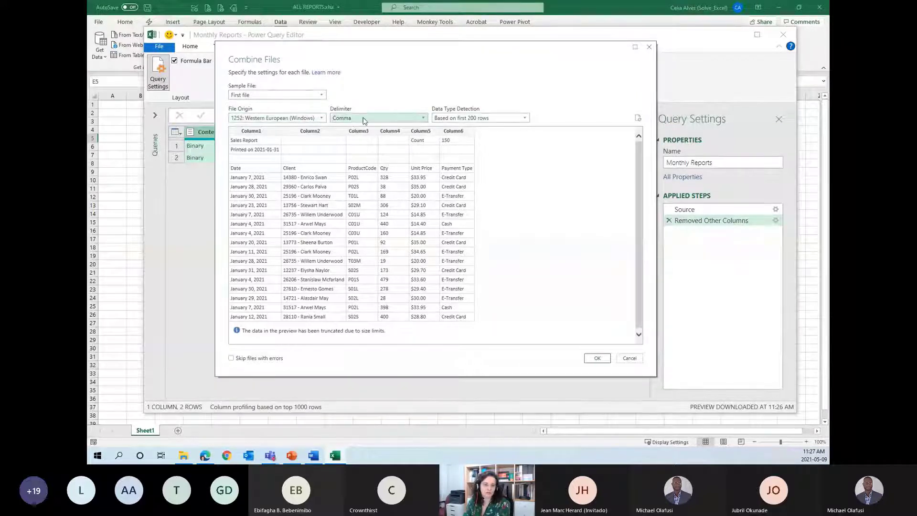
pyautogui.click(288, 119)
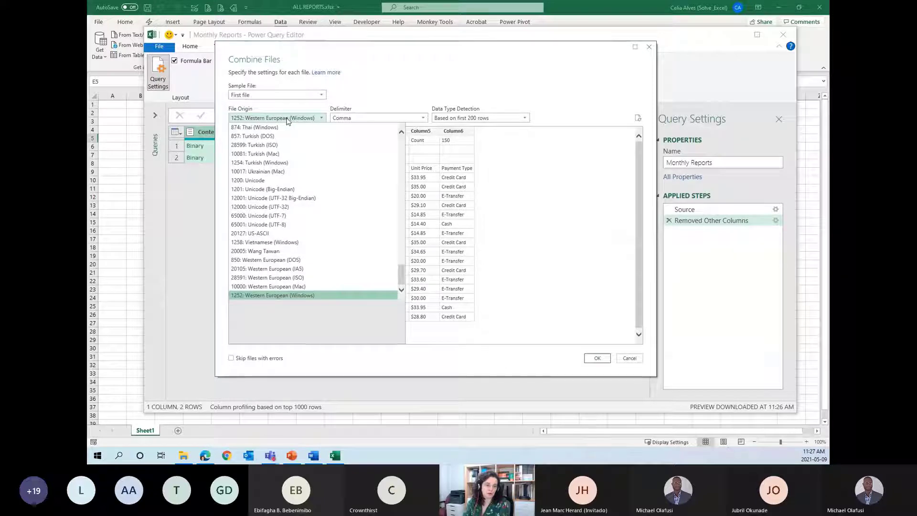
pyautogui.click(287, 119)
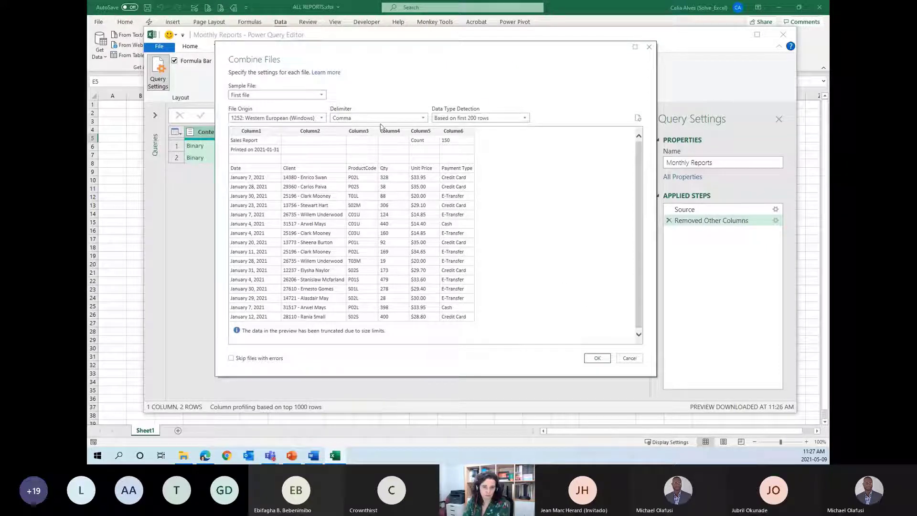
pyautogui.click(597, 358)
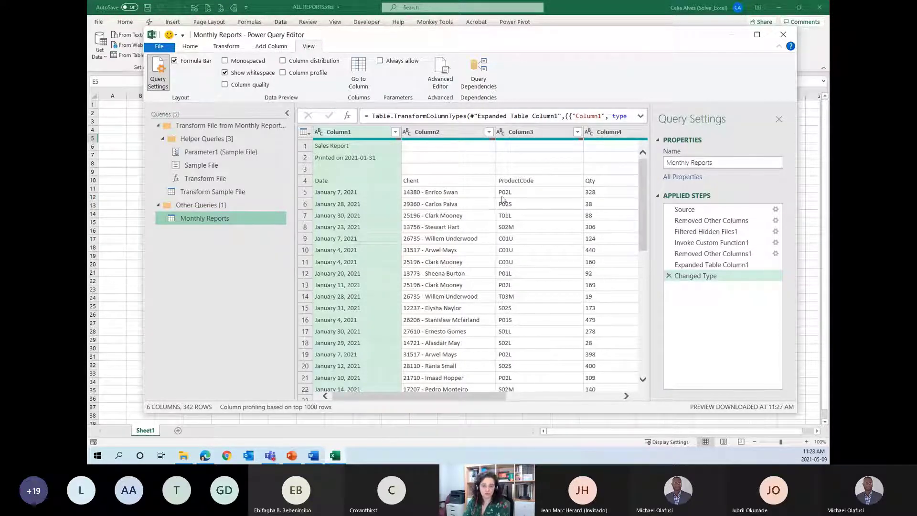
# Examine the combined rows of the Monthly Reports query from January into February, and check the column profiling options
pyautogui.click(333, 187)
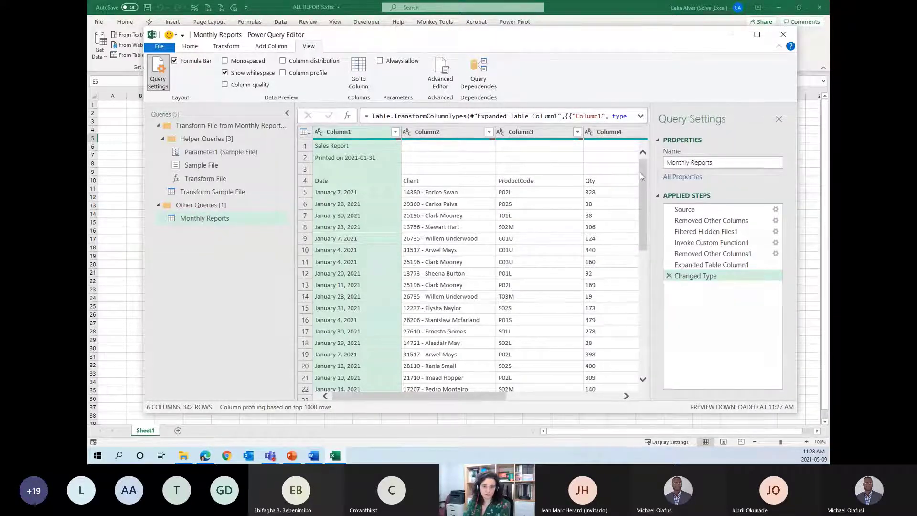
pyautogui.moveTo(640, 172); pyautogui.dragTo(647, 287)
pyautogui.scroll(-10, 447, 281)
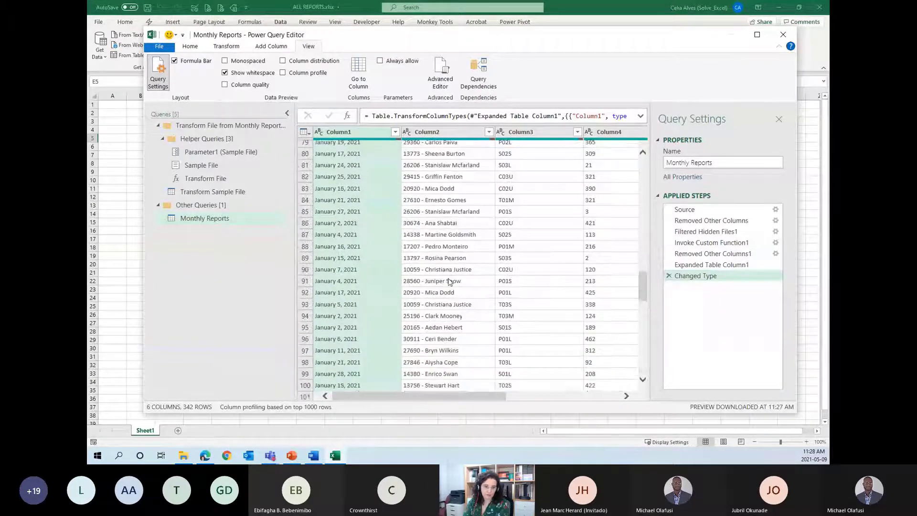
pyautogui.scroll(-5, 448, 282)
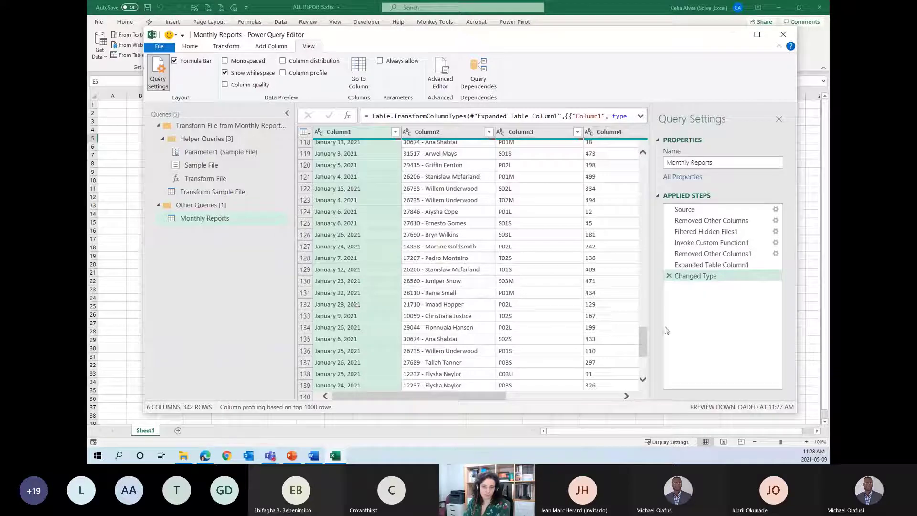
pyautogui.moveTo(643, 341); pyautogui.dragTo(643, 362)
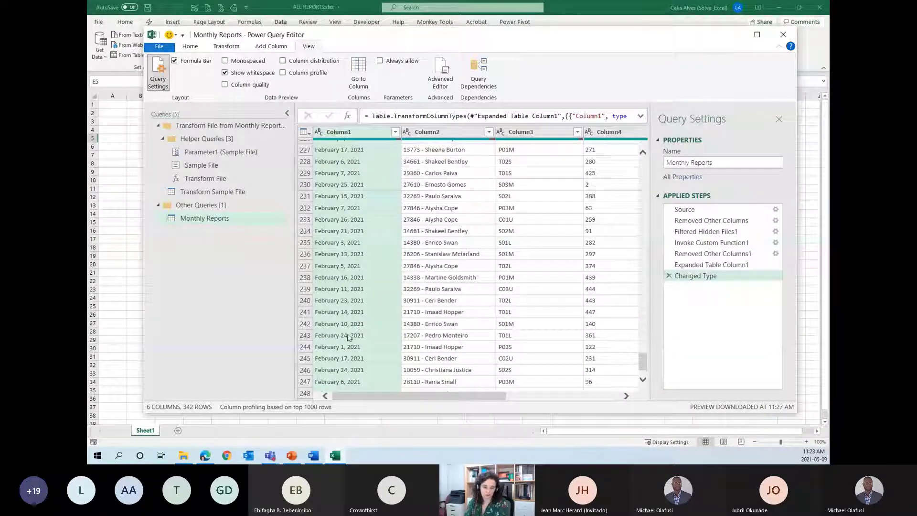
pyautogui.click(287, 407)
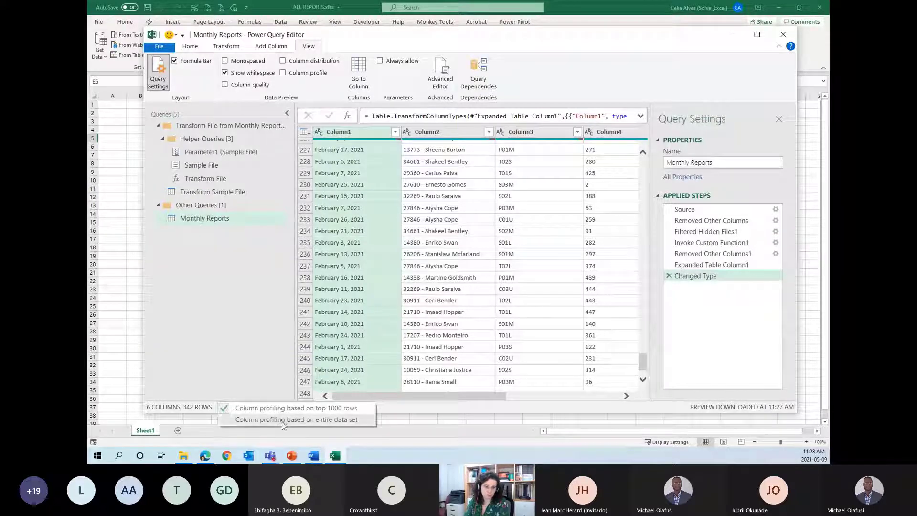
pyautogui.click(283, 413)
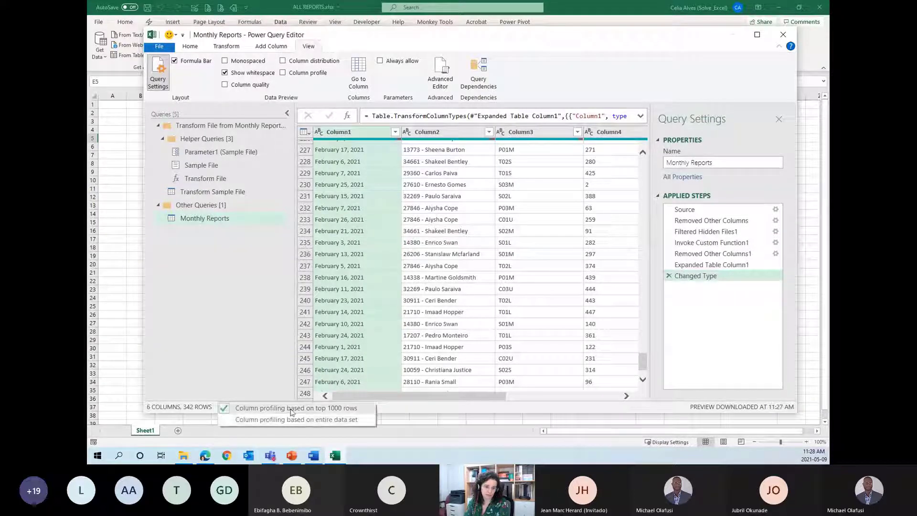
# Inspect the report title, print date, blank and header rows where the February file follows the January data
pyautogui.scroll(4, 387, 305)
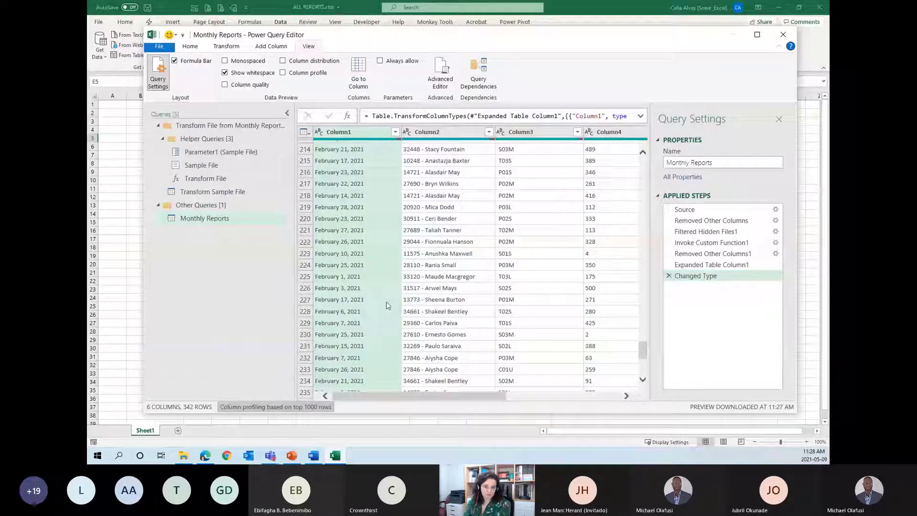
pyautogui.scroll(8, 380, 272)
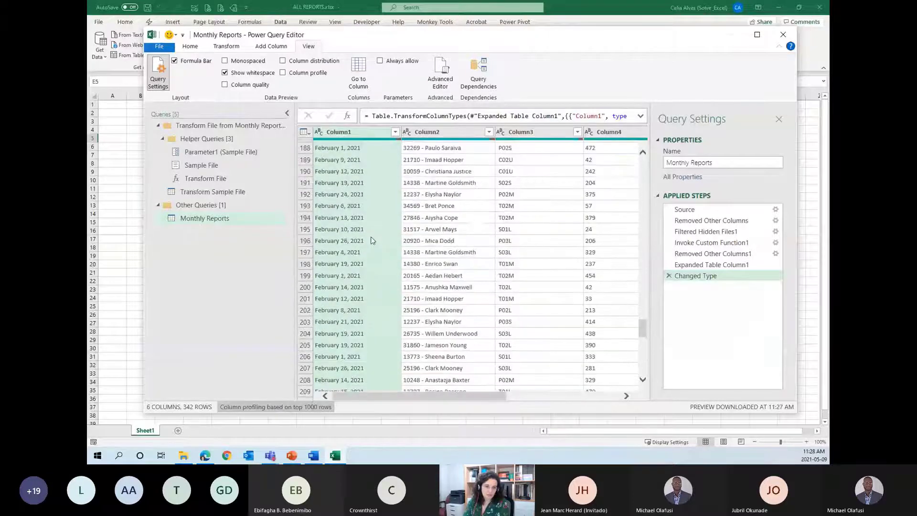
pyautogui.scroll(14, 372, 240)
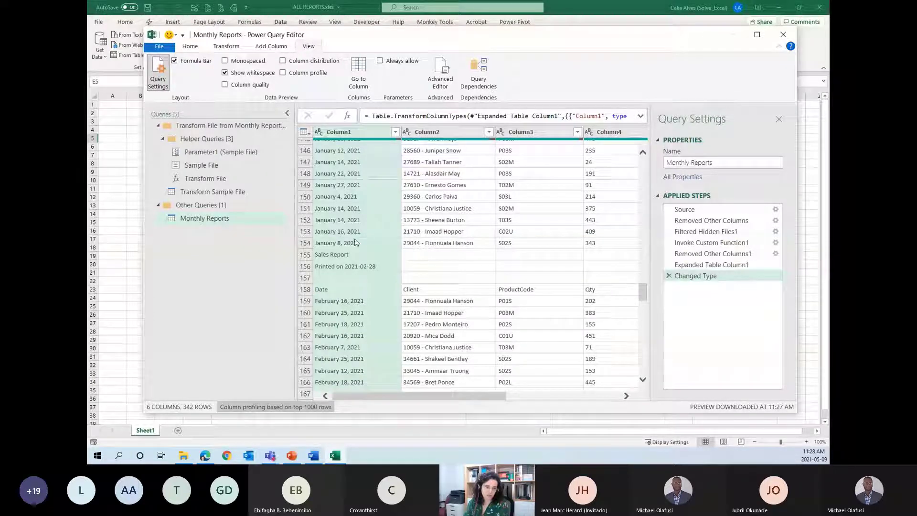
pyautogui.click(321, 243)
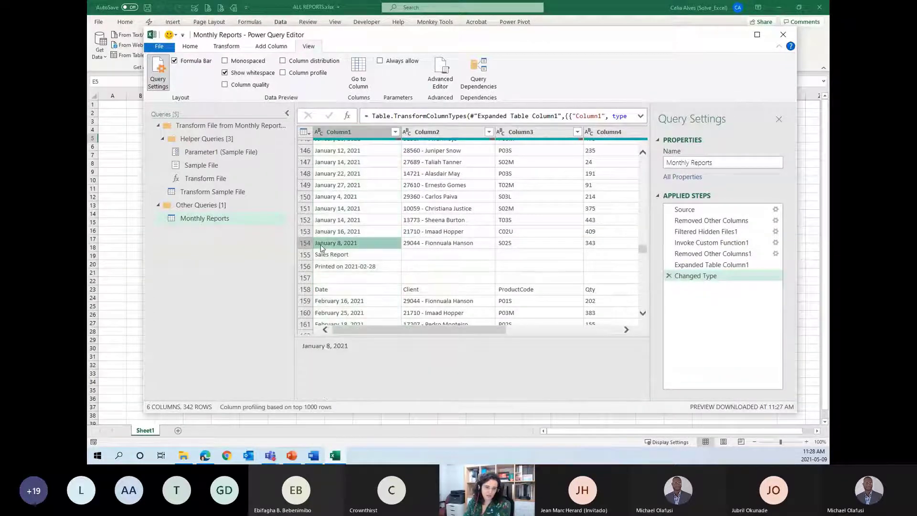
pyautogui.click(324, 255)
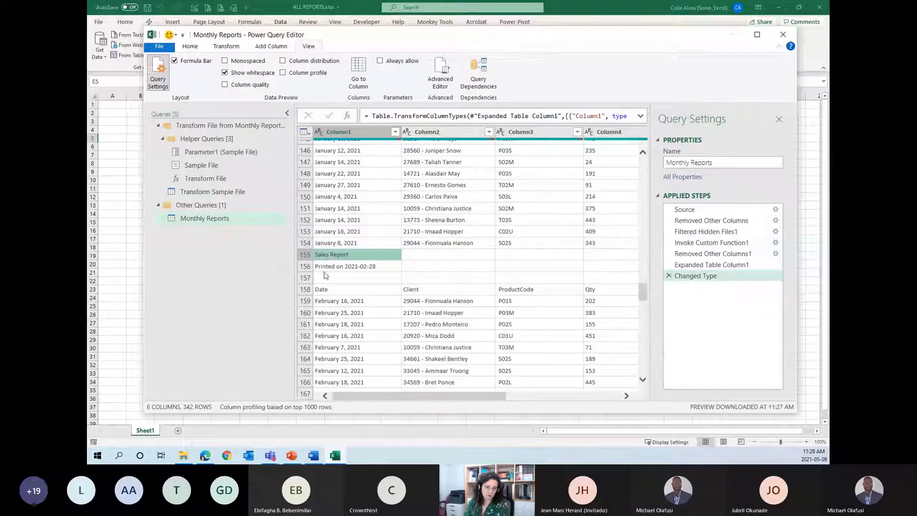
pyautogui.click(323, 278)
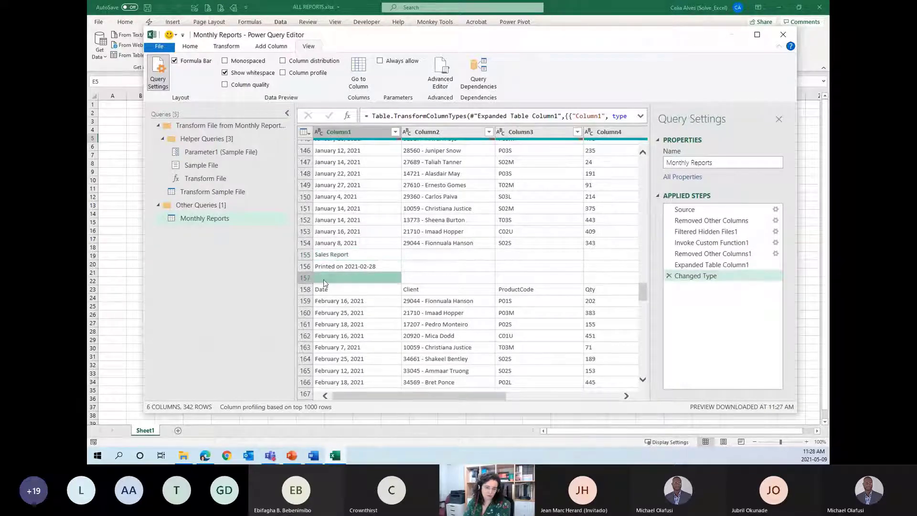
pyautogui.click(325, 289)
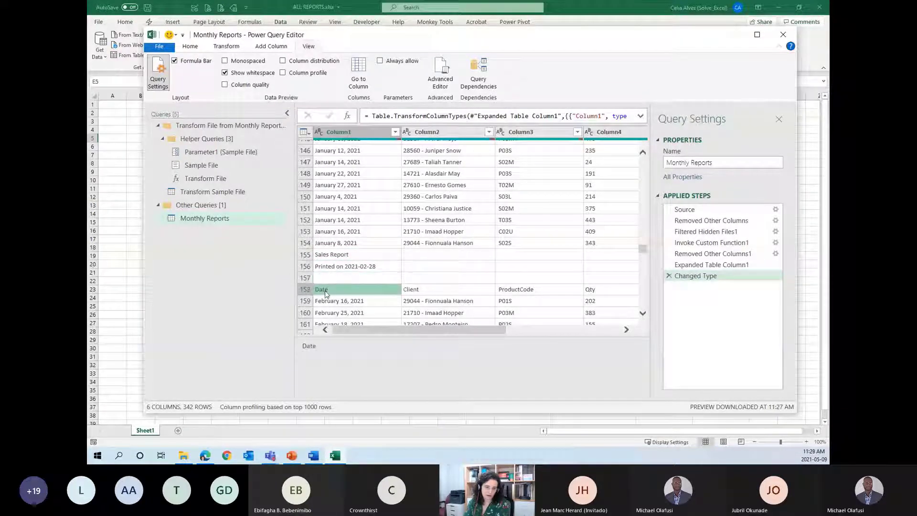
pyautogui.click(348, 301)
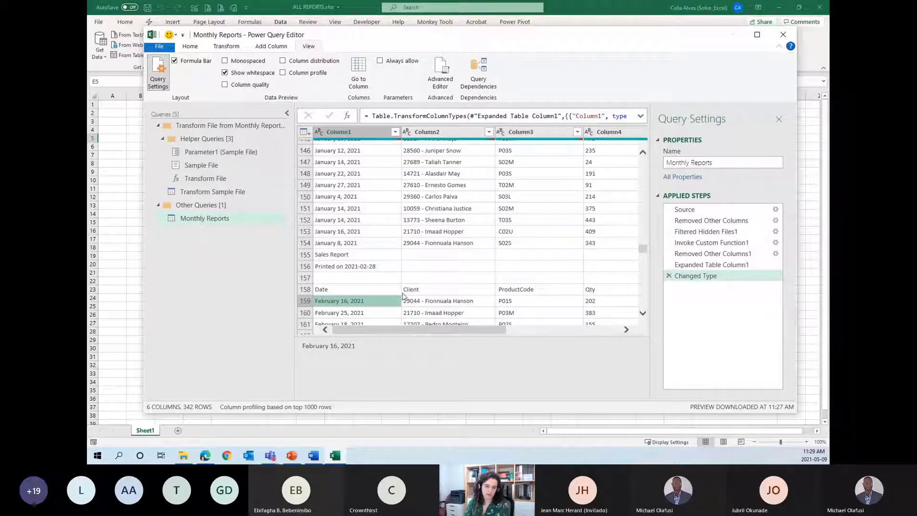
pyautogui.click(377, 279)
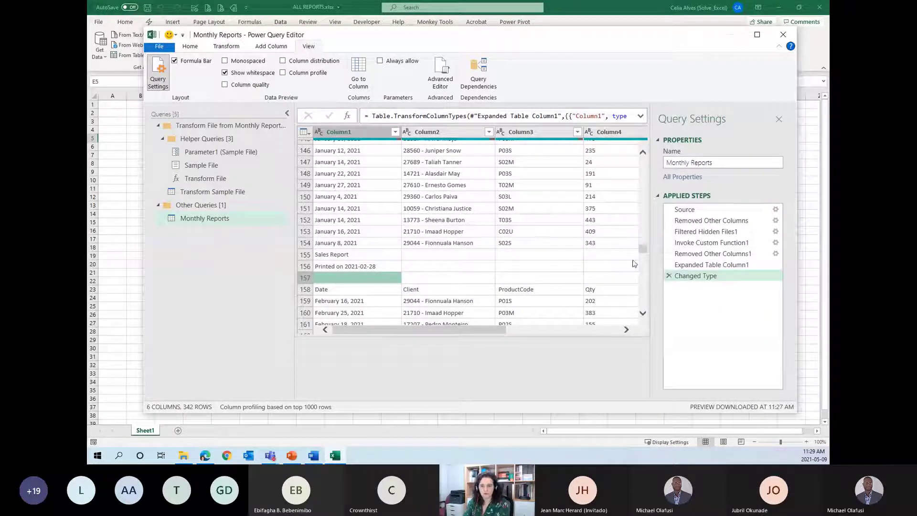
pyautogui.moveTo(643, 248); pyautogui.dragTo(646, 159)
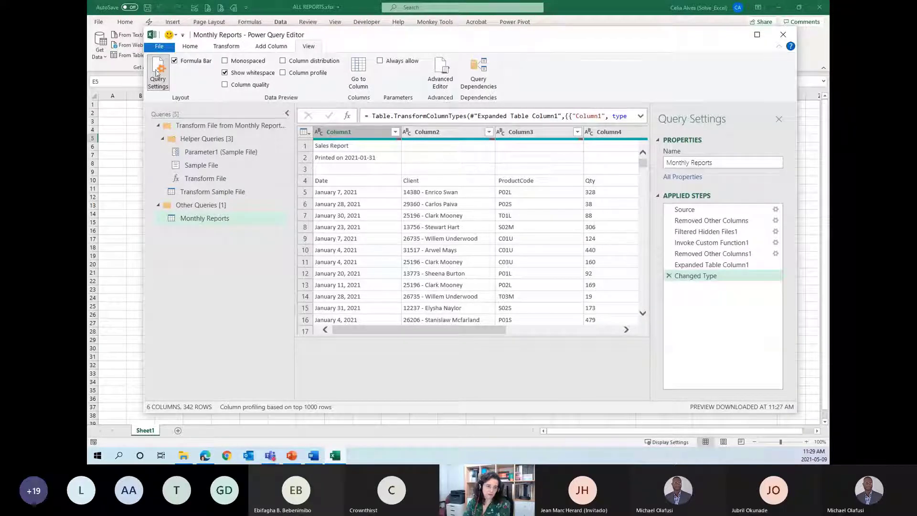
# Delete the Changed Type step from the Monthly Reports query
pyautogui.click(207, 219)
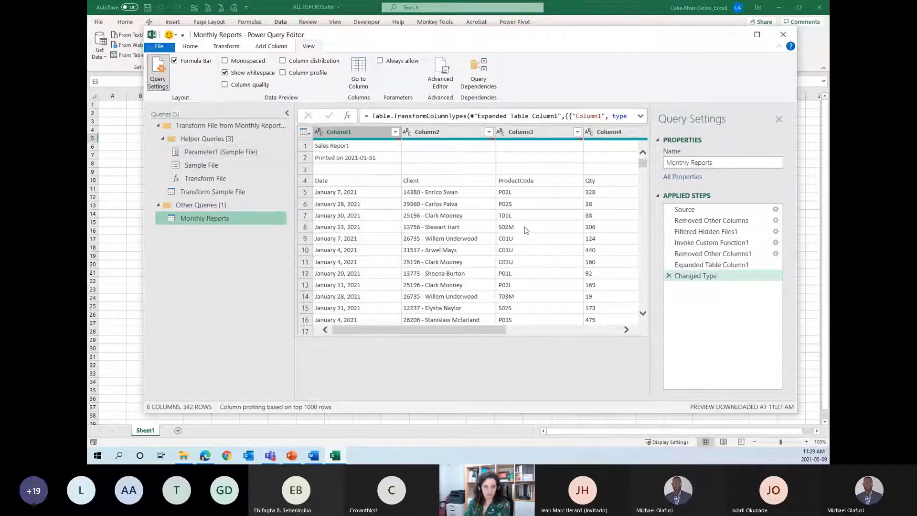
pyautogui.click(697, 279)
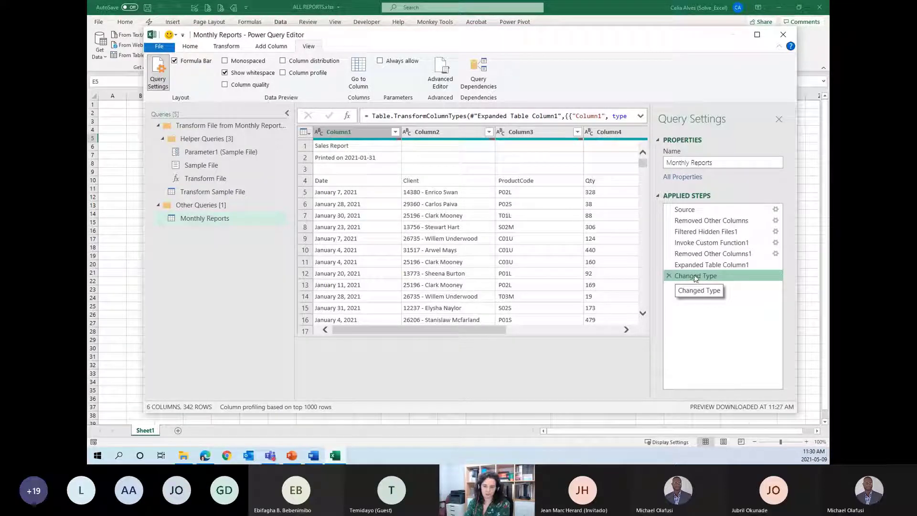
pyautogui.click(669, 276)
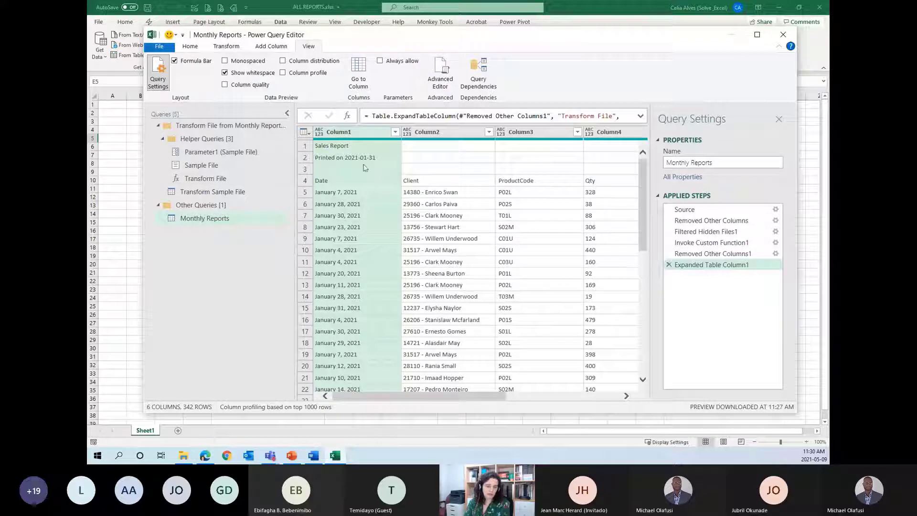
# Remove the top 3 rows from the Transform Sample File query
pyautogui.click(195, 191)
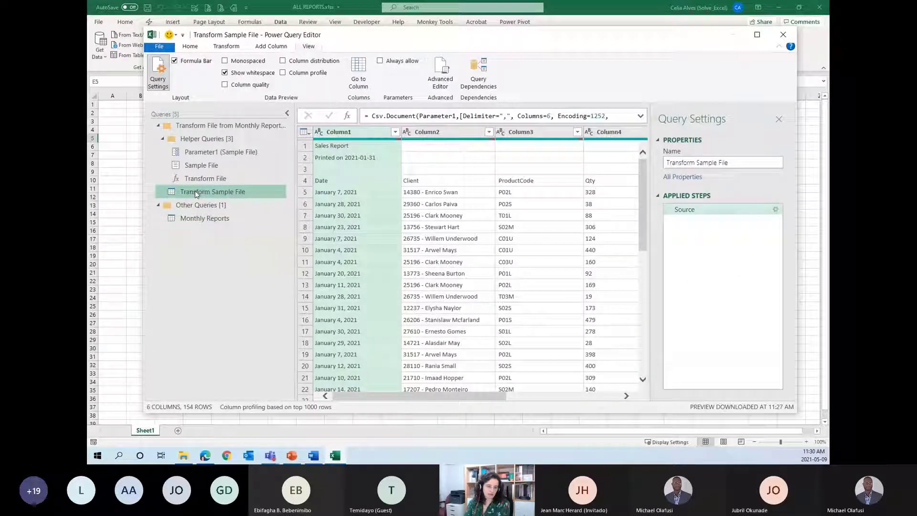
pyautogui.click(286, 114)
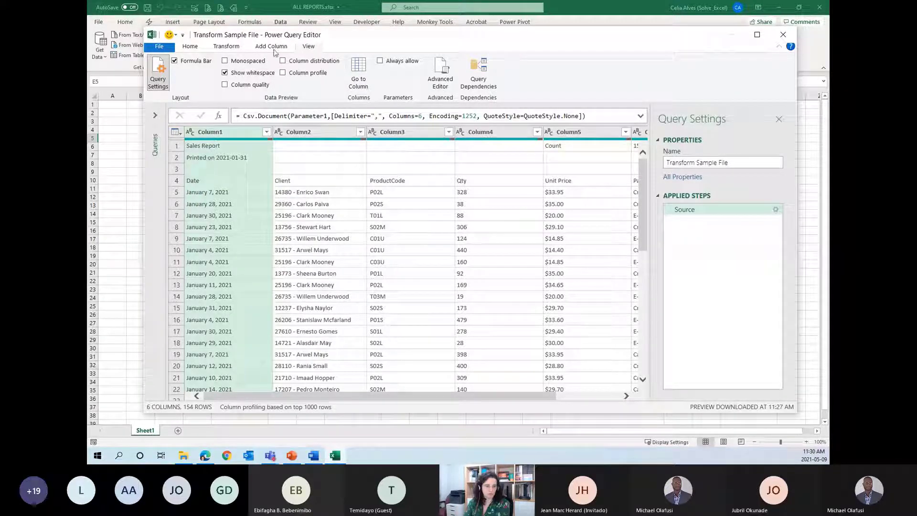
pyautogui.click(190, 46)
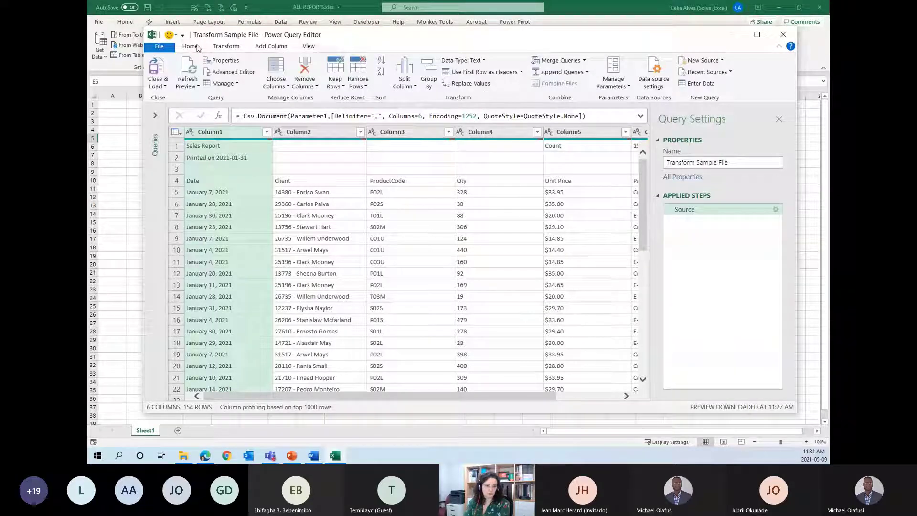
pyautogui.click(359, 82)
pyautogui.click(378, 99)
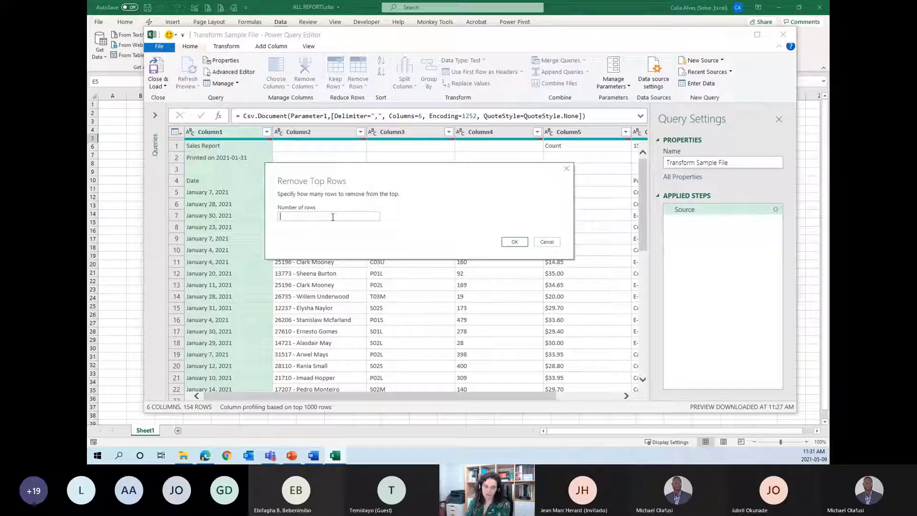
pyautogui.write('3')
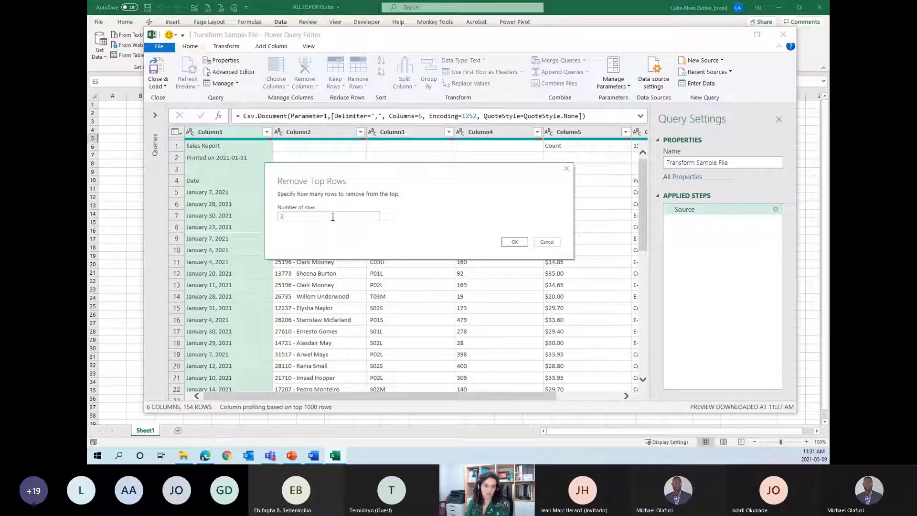
pyautogui.click(515, 242)
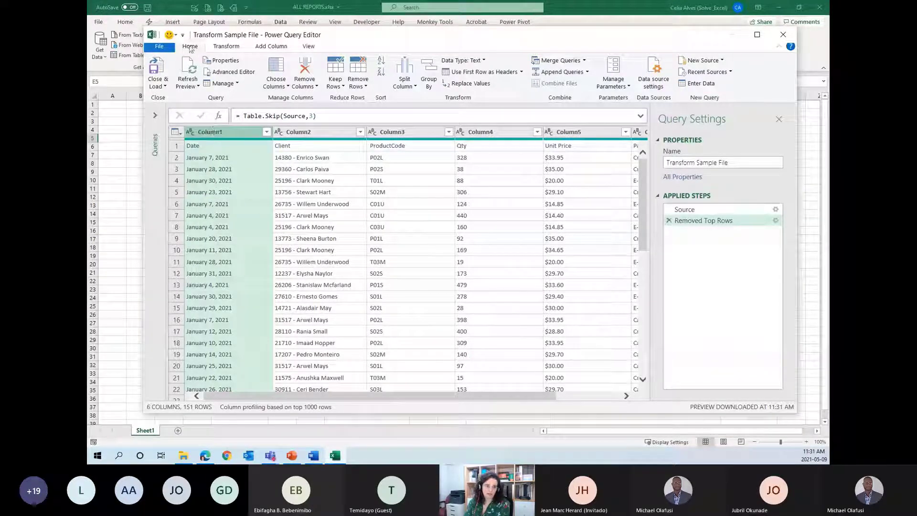
# Promote the first row of the Transform Sample File query to headers and delete the automatic Changed Type step
pyautogui.click(492, 73)
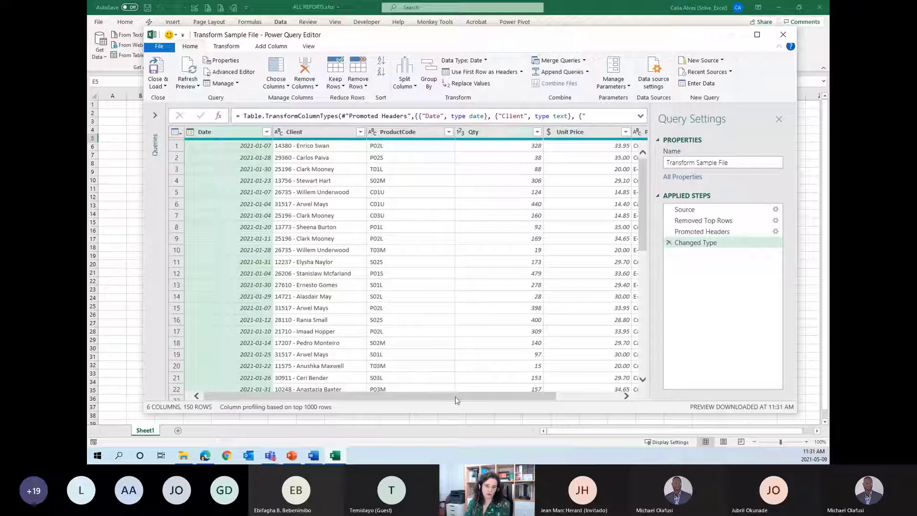
pyautogui.moveTo(458, 399)
pyautogui.mouseDown()
pyautogui.moveTo(567, 393)
pyautogui.moveTo(442, 389)
pyautogui.mouseUp()
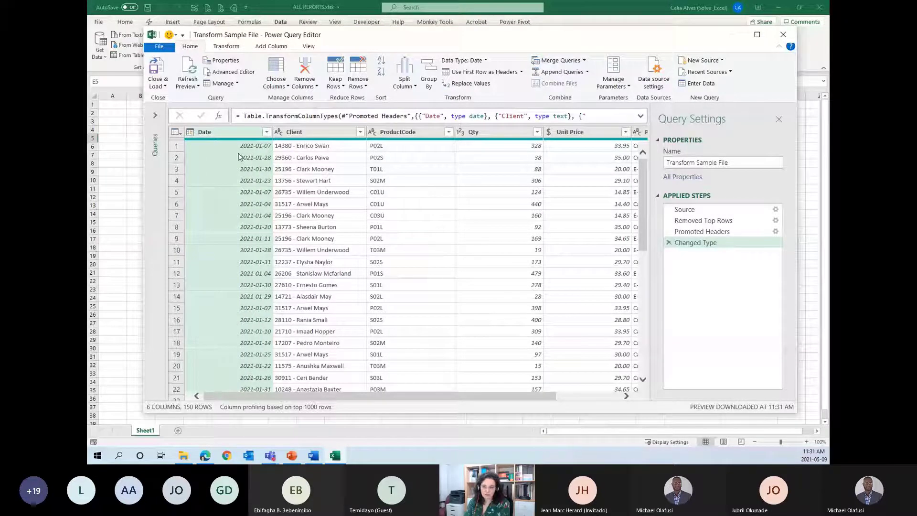
pyautogui.click(669, 243)
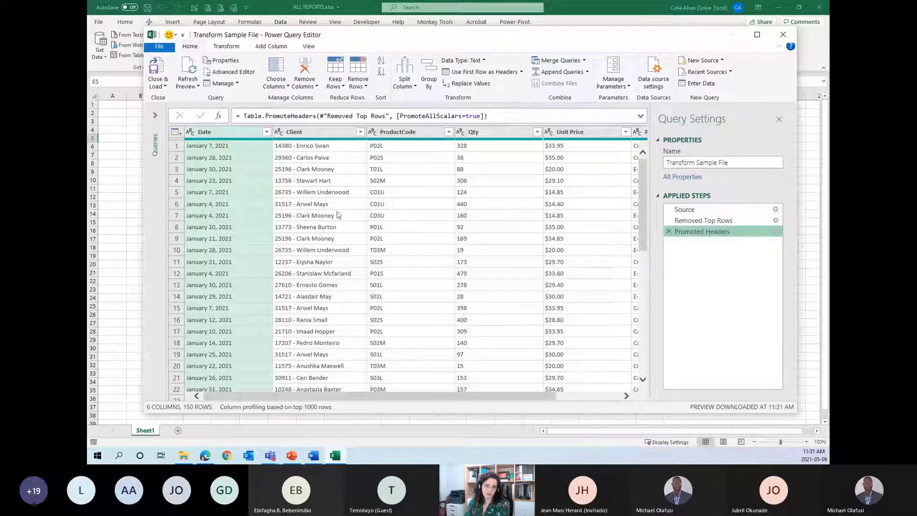
pyautogui.click(155, 115)
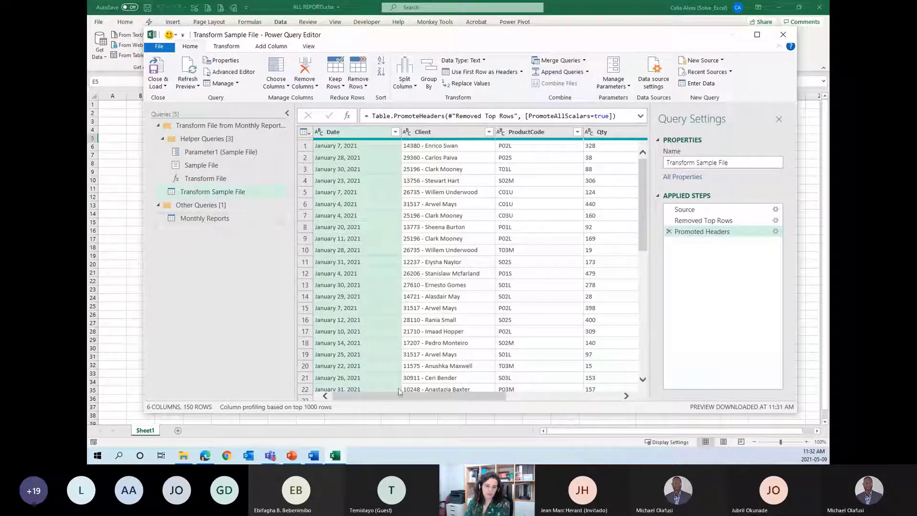
pyautogui.click(286, 116)
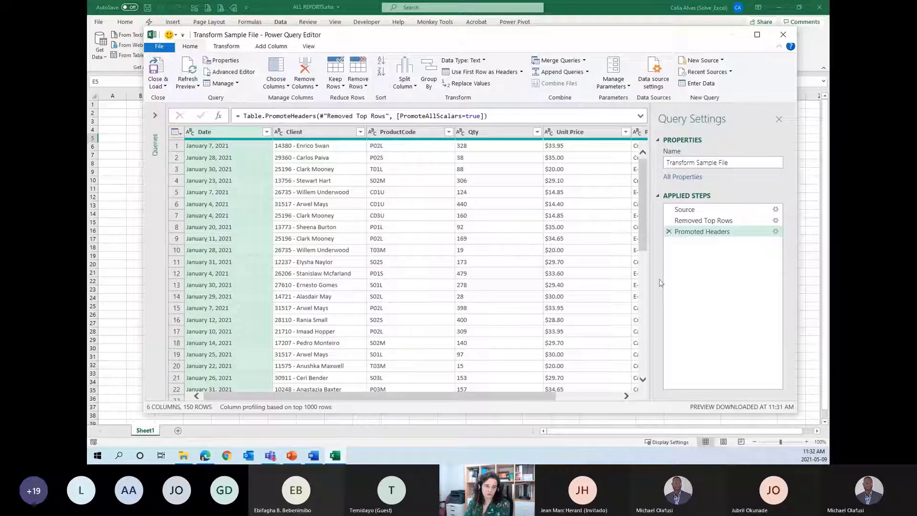
pyautogui.moveTo(388, 398); pyautogui.dragTo(364, 411)
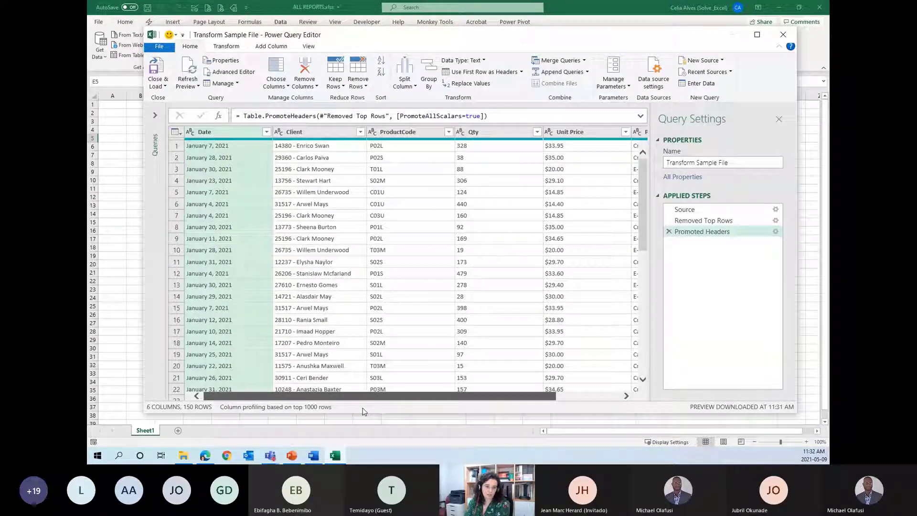
pyautogui.click(325, 131)
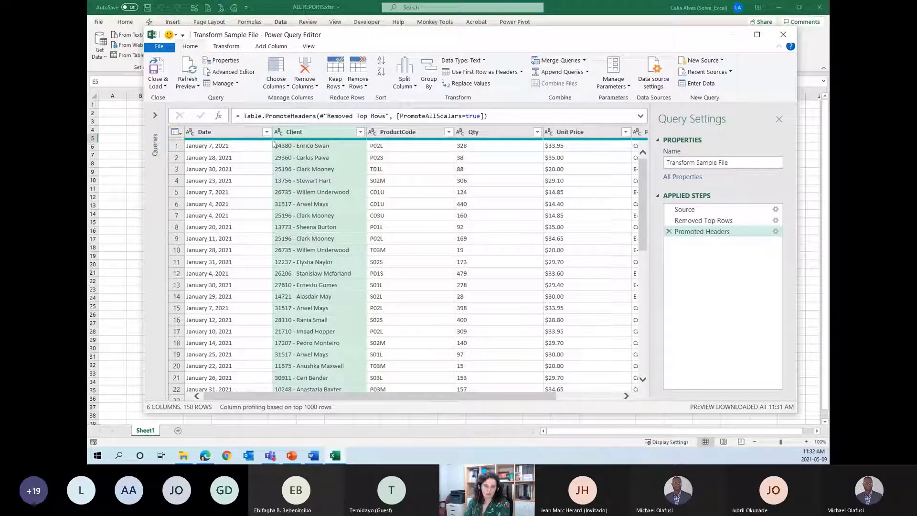
# Examine the combined Monthly Reports rows where January data meets February data, and compare them with the Transform Sample File query
pyautogui.click(155, 115)
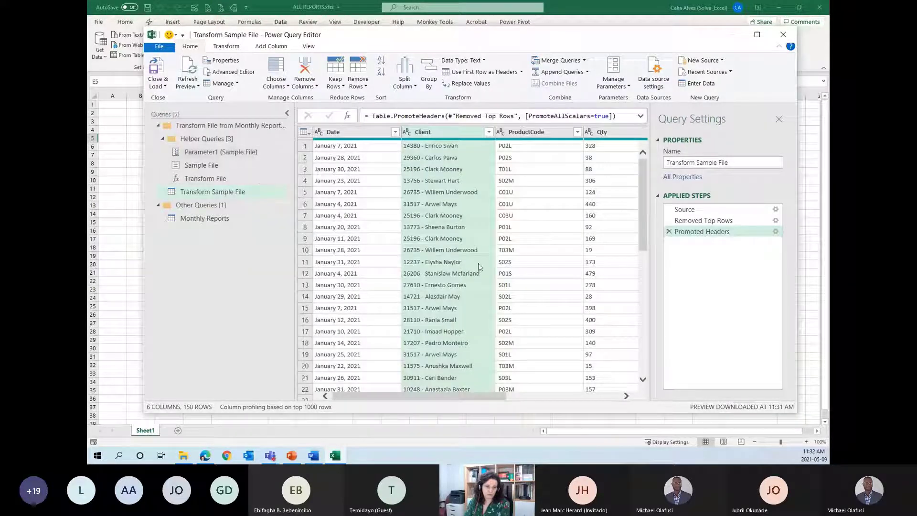
pyautogui.moveTo(481, 395)
pyautogui.mouseDown()
pyautogui.moveTo(594, 398)
pyautogui.moveTo(498, 397)
pyautogui.mouseUp()
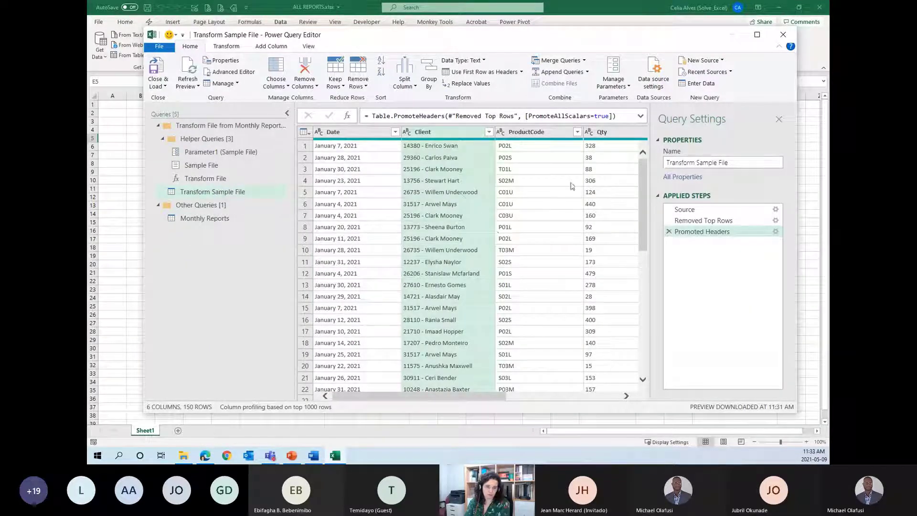
pyautogui.click(221, 221)
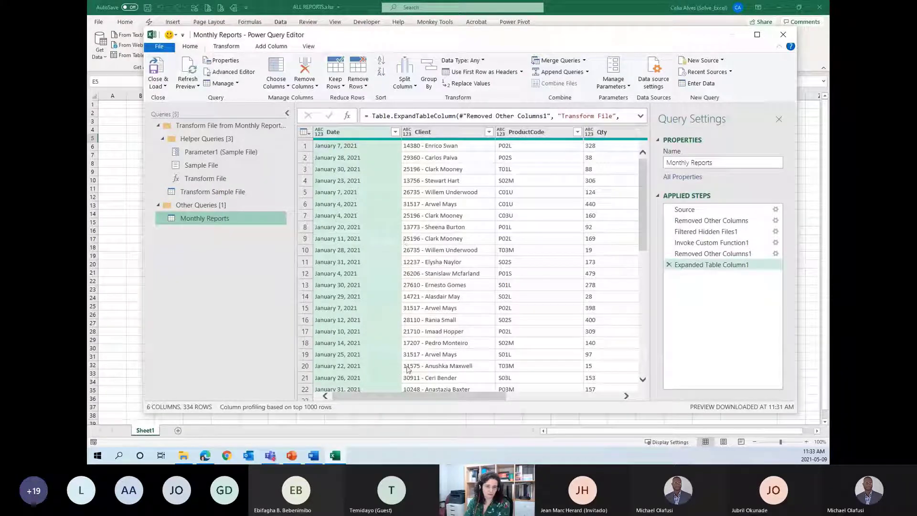
pyautogui.scroll(-20, 348, 246)
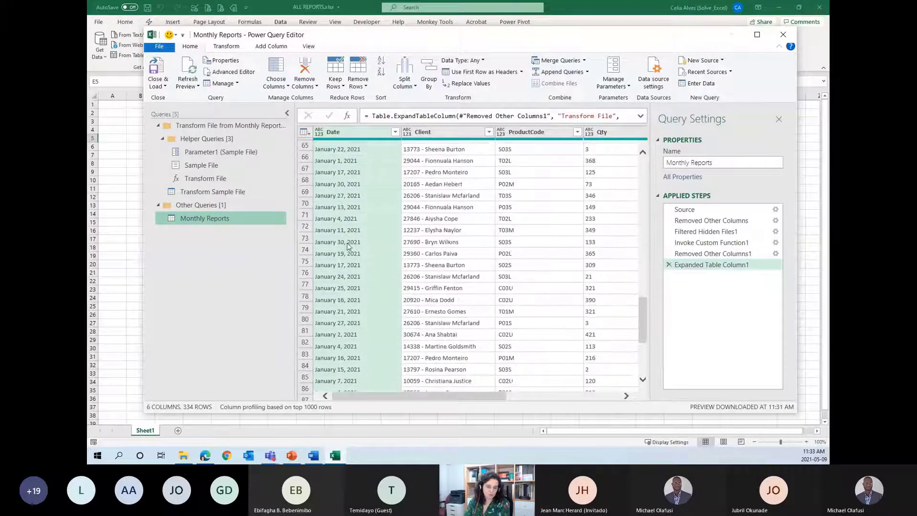
pyautogui.scroll(-20, 348, 246)
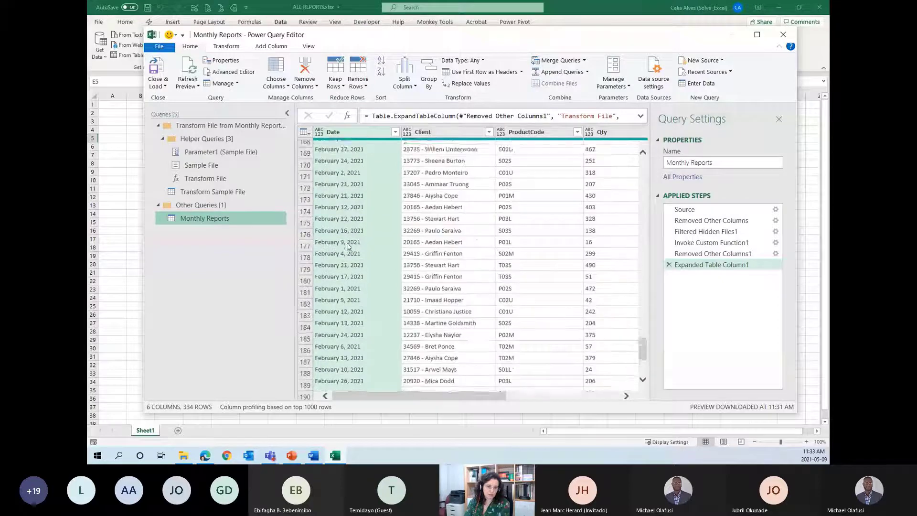
pyautogui.scroll(9, 347, 251)
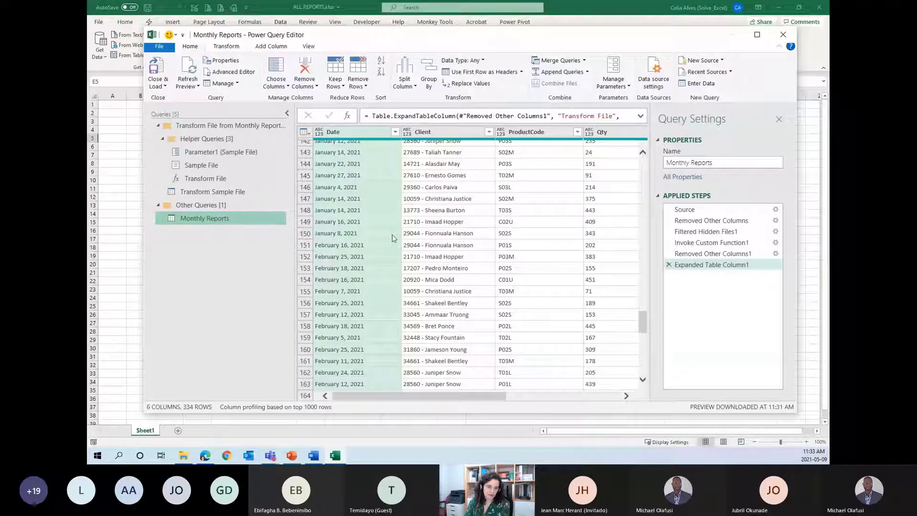
pyautogui.click(221, 197)
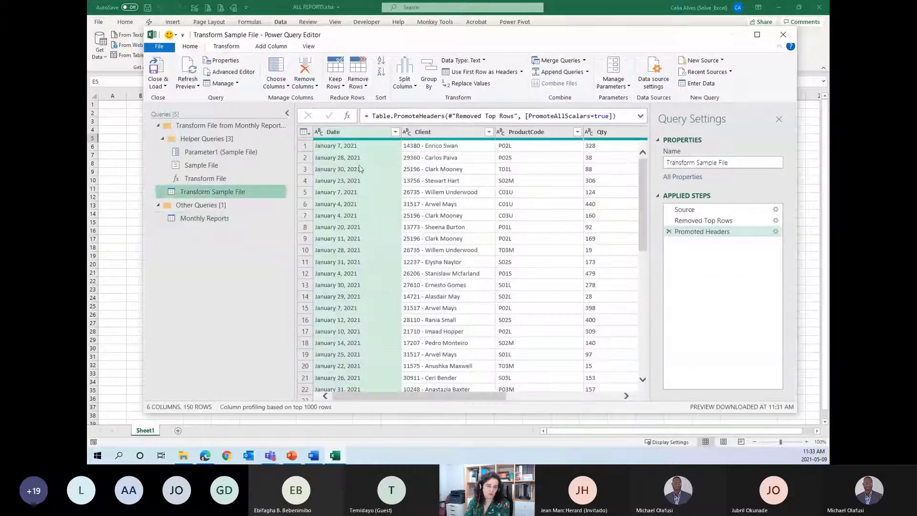
pyautogui.click(191, 218)
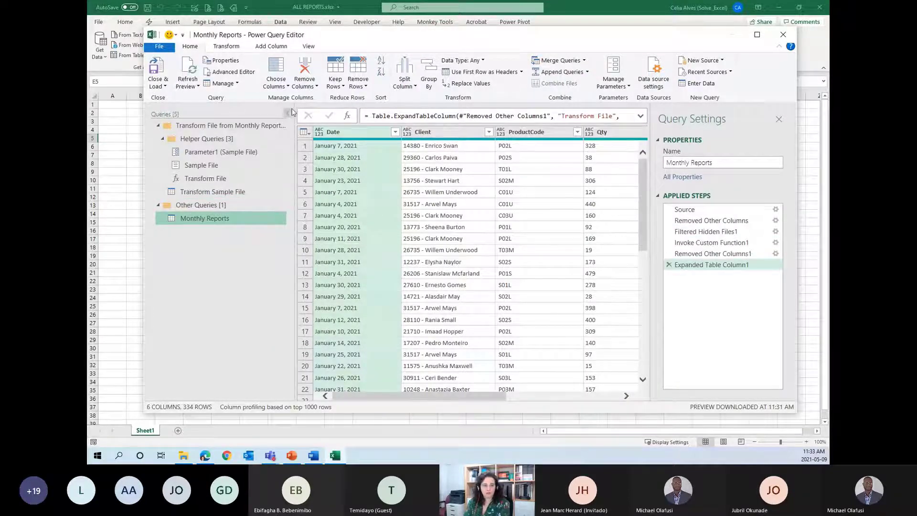
# Maximize the query editor and compare the Extract options for transforming the Client column in place with those for adding a new column
pyautogui.click(286, 114)
pyautogui.click(756, 35)
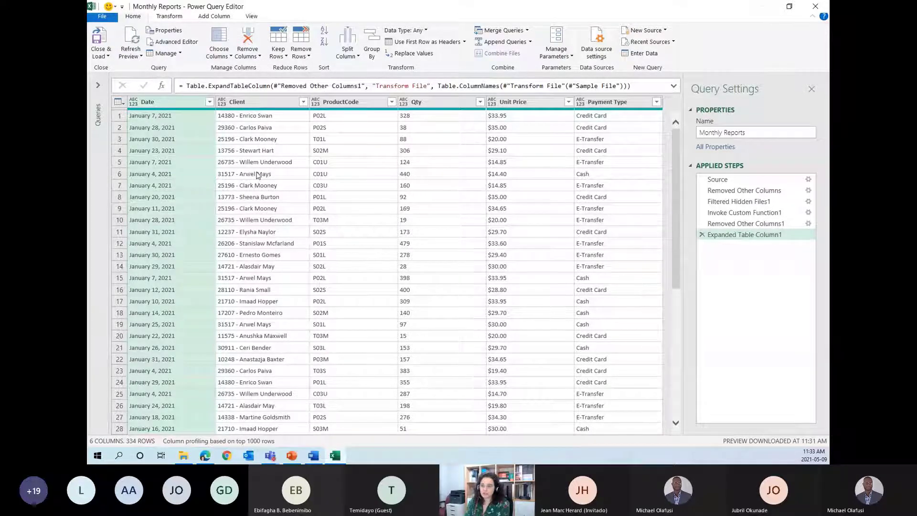
pyautogui.click(273, 103)
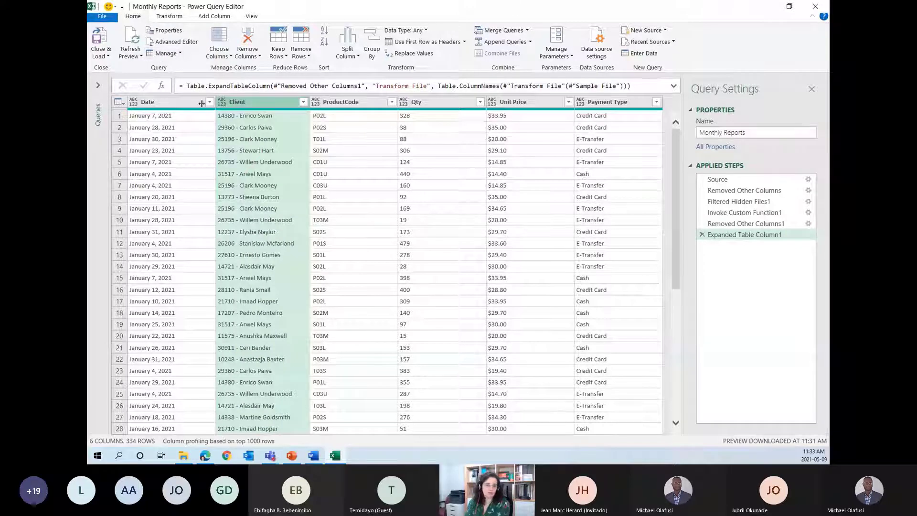
pyautogui.click(176, 20)
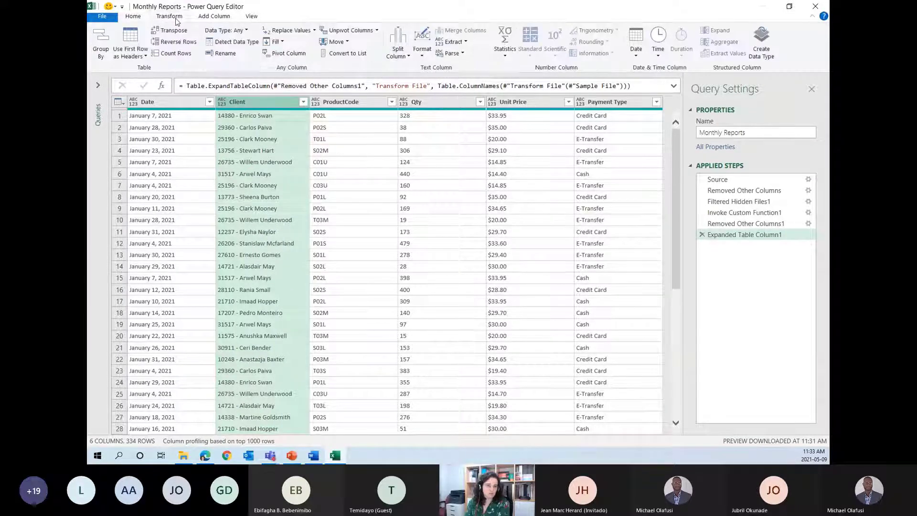
pyautogui.click(217, 18)
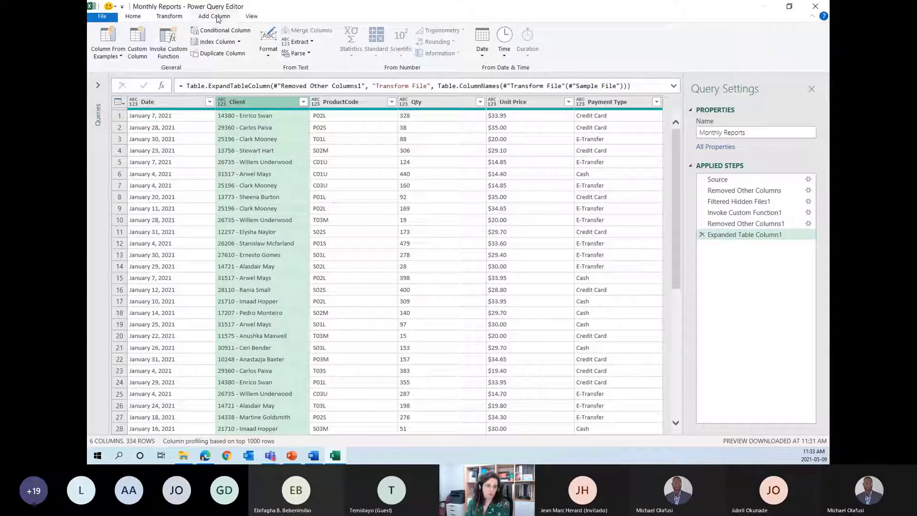
pyautogui.click(182, 20)
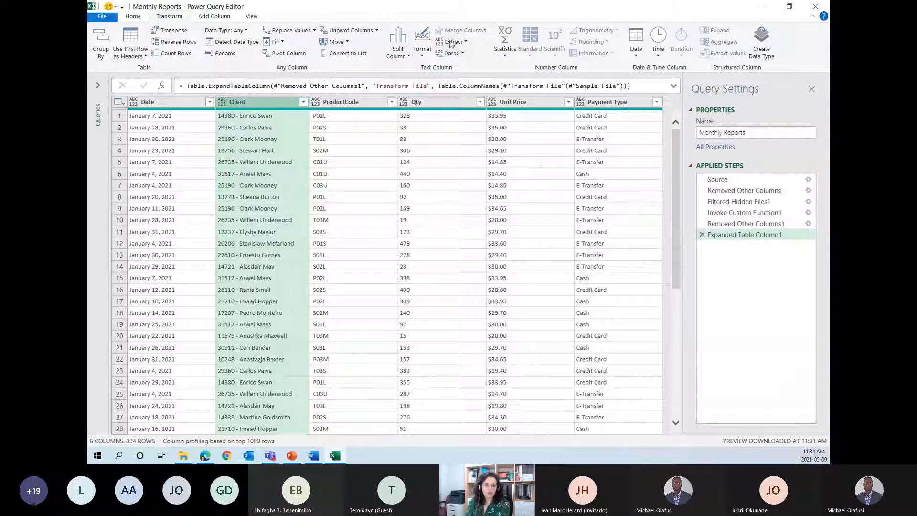
pyautogui.click(464, 43)
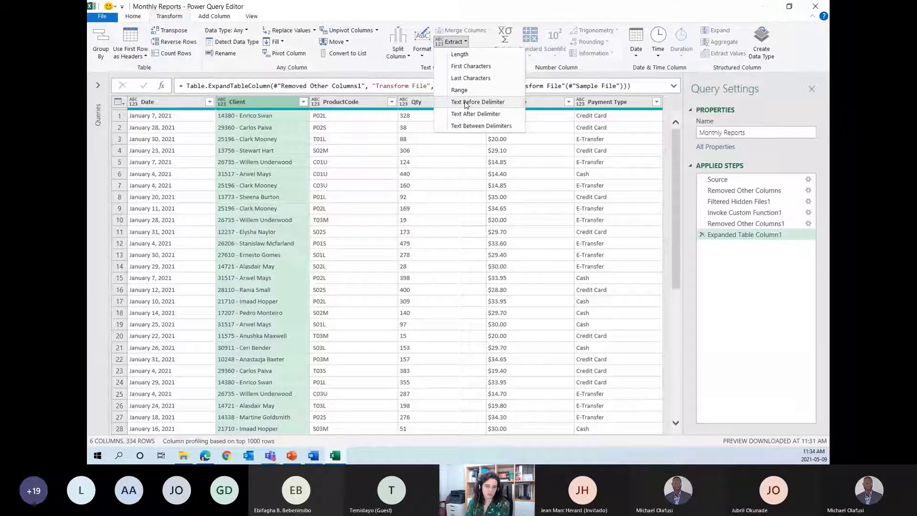
pyautogui.click(451, 41)
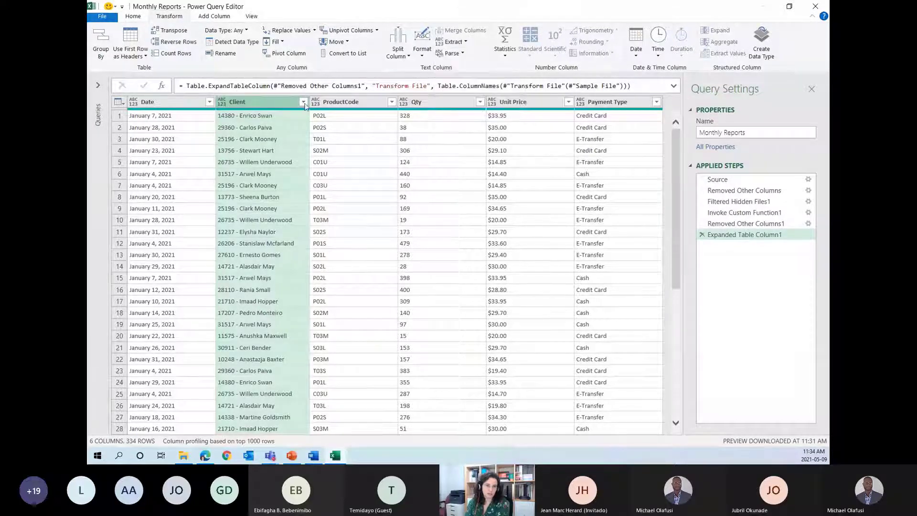
pyautogui.click(213, 16)
pyautogui.click(304, 42)
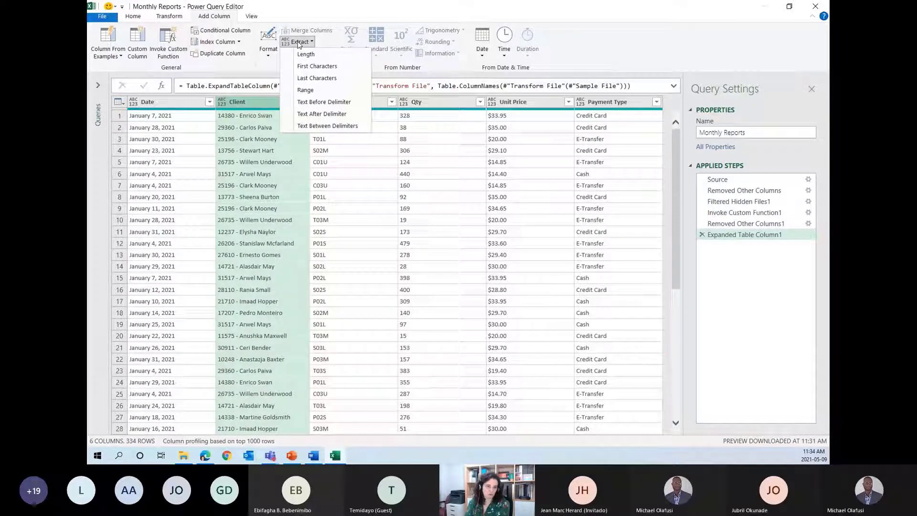
pyautogui.click(252, 104)
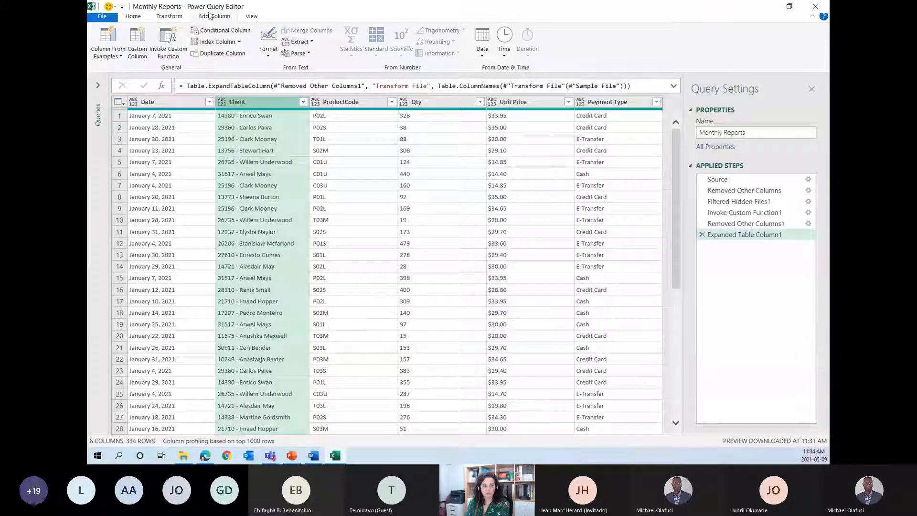
# Extract the text before the delimiter " - " in place in the Client column of the Monthly Reports query
pyautogui.click(164, 16)
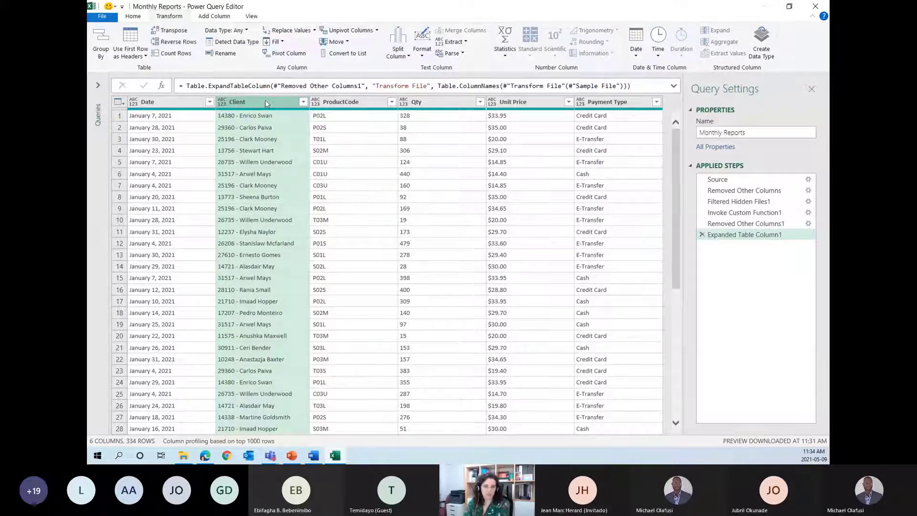
pyautogui.click(454, 43)
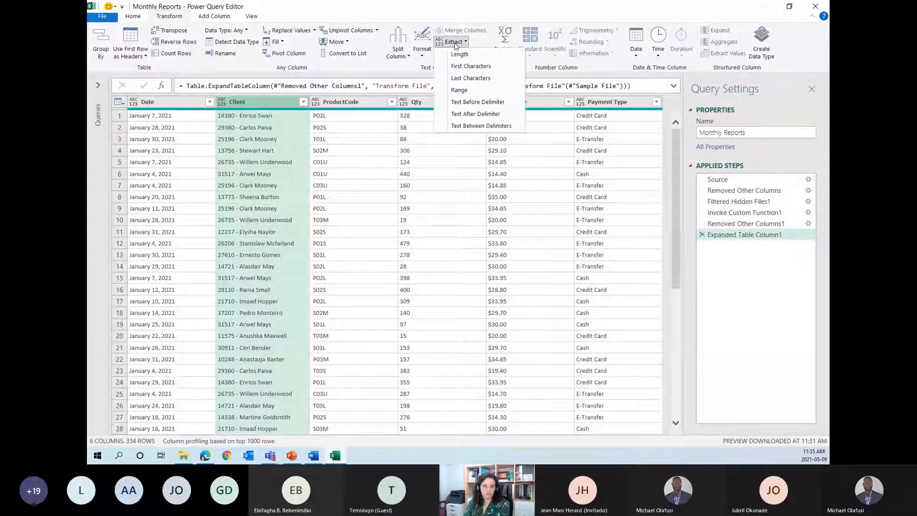
pyautogui.click(463, 101)
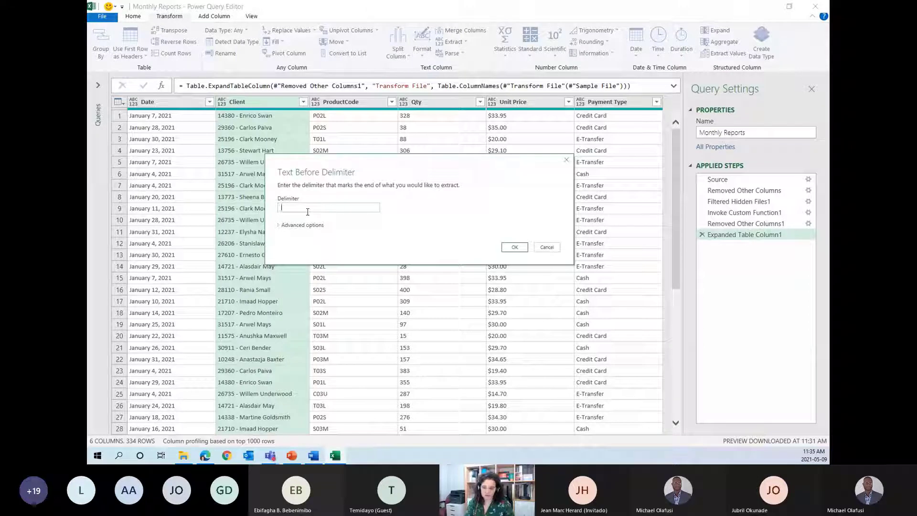
pyautogui.write('-')
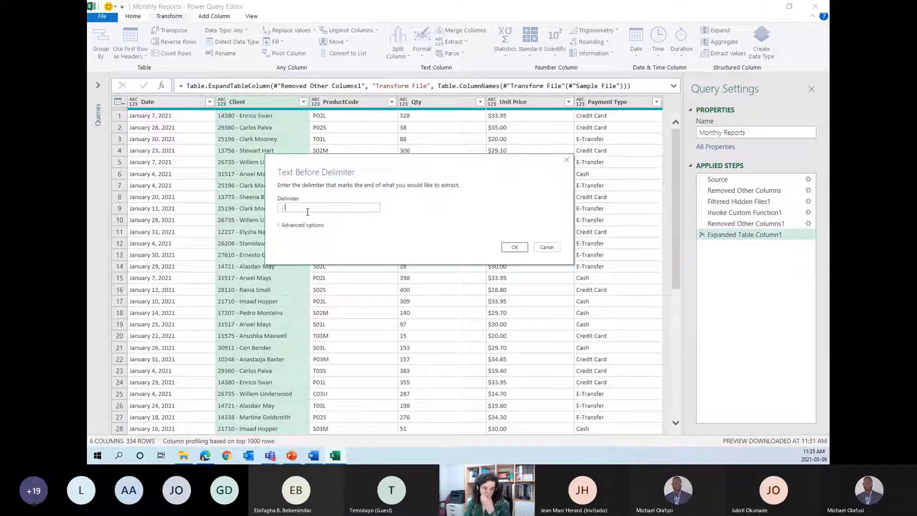
pyautogui.click(513, 249)
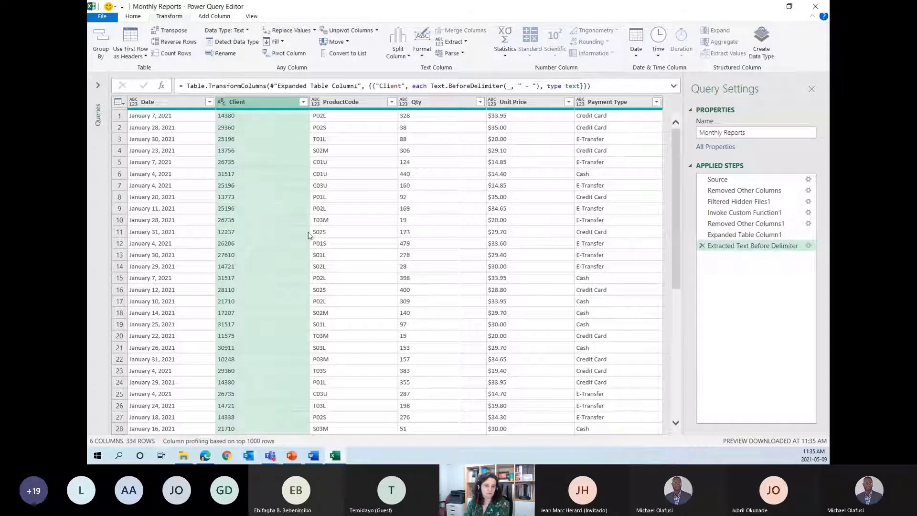
# Rename the Client column of the Monthly Reports query to "Client ID"
pyautogui.doubleClick(263, 102)
pyautogui.click(264, 102)
pyautogui.write('ID')
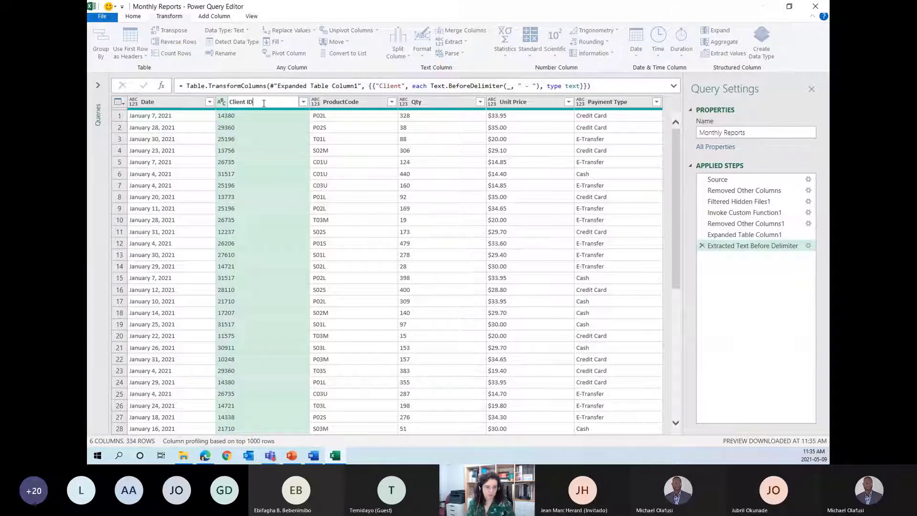
pyautogui.press('Return')
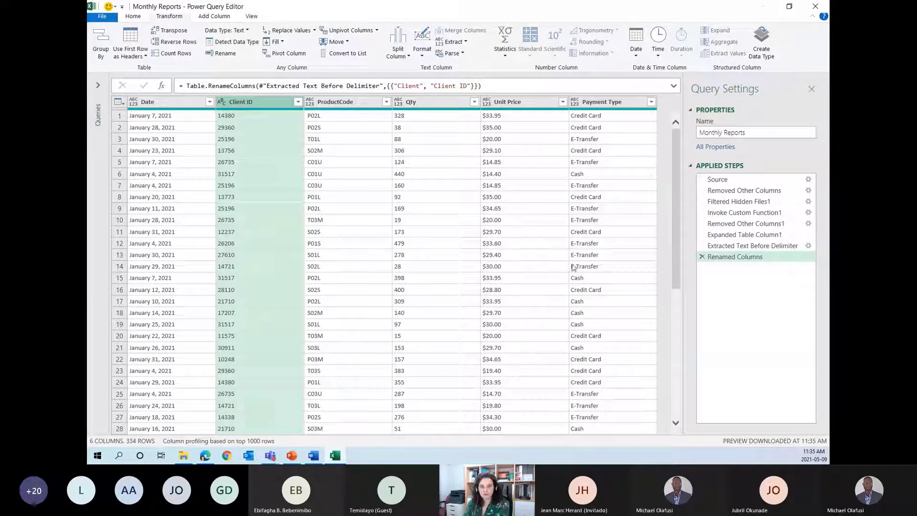
# Remove the Payment Type column from the Monthly Reports query
pyautogui.click(605, 104)
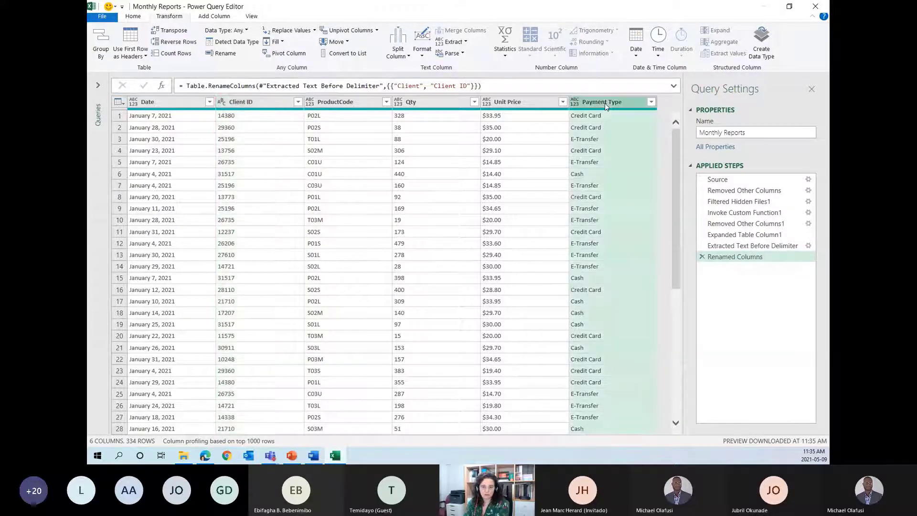
pyautogui.rightClick(605, 103)
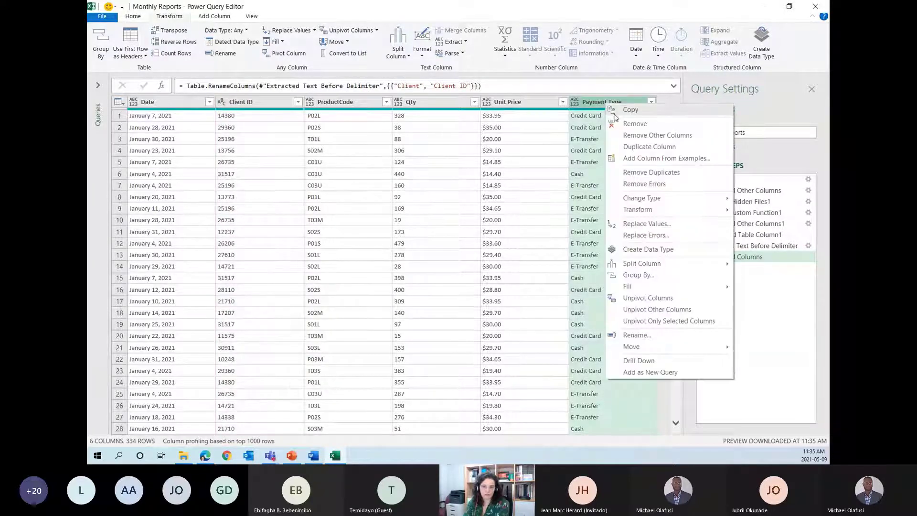
pyautogui.click(621, 125)
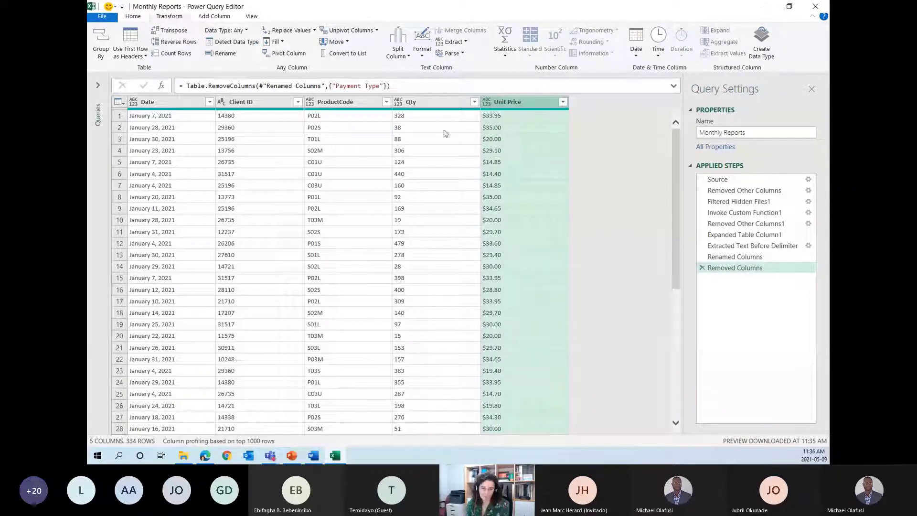
# Set the data type of the Qty column to Whole Number and of the Unit Price column to Currency
pyautogui.click(407, 102)
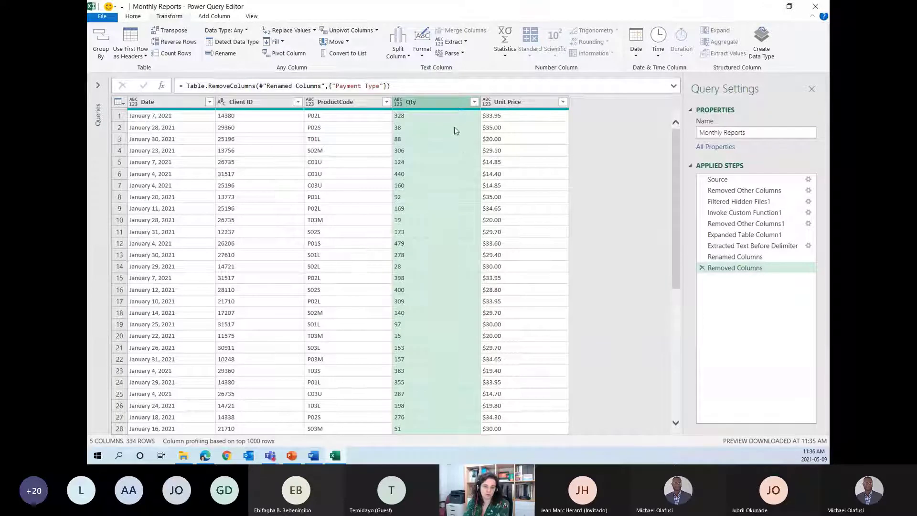
pyautogui.click(398, 102)
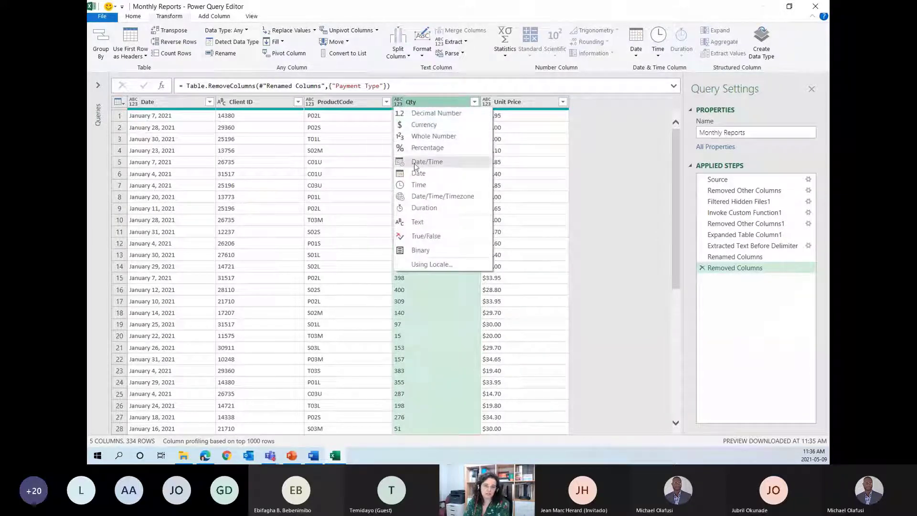
pyautogui.click(415, 137)
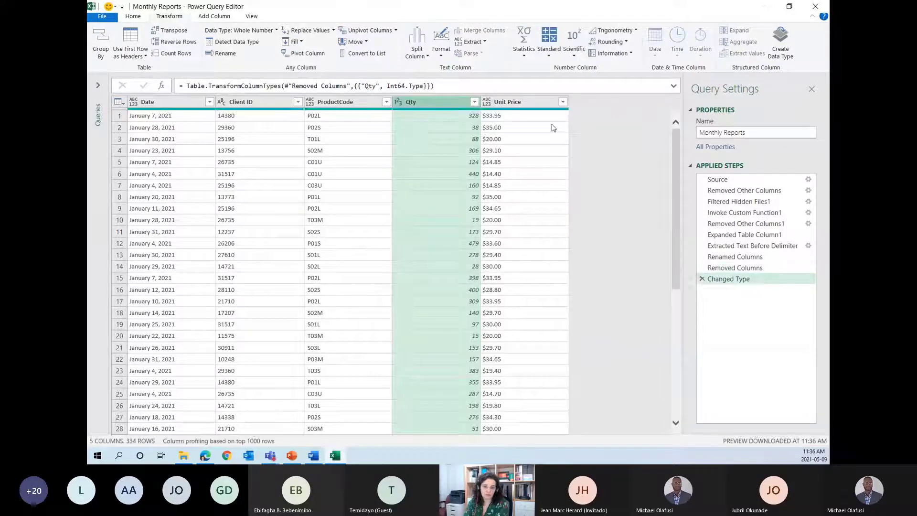
pyautogui.click(525, 100)
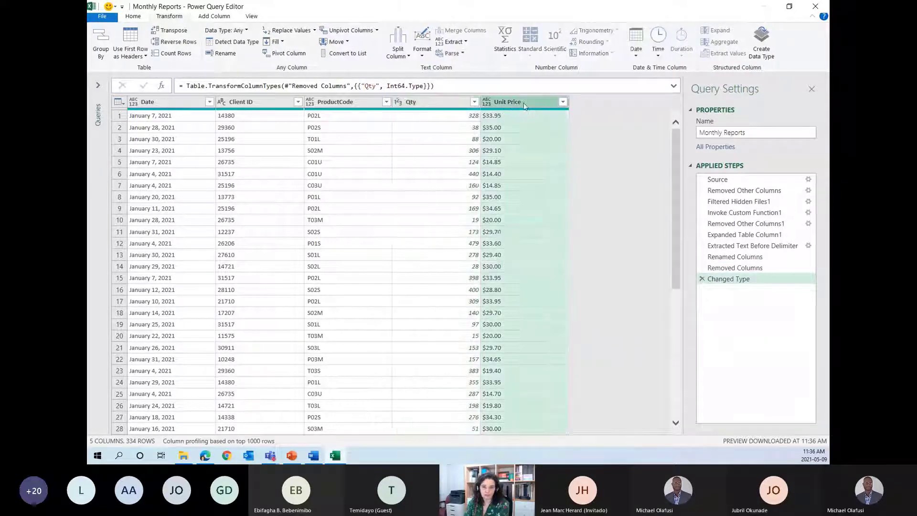
pyautogui.click(486, 103)
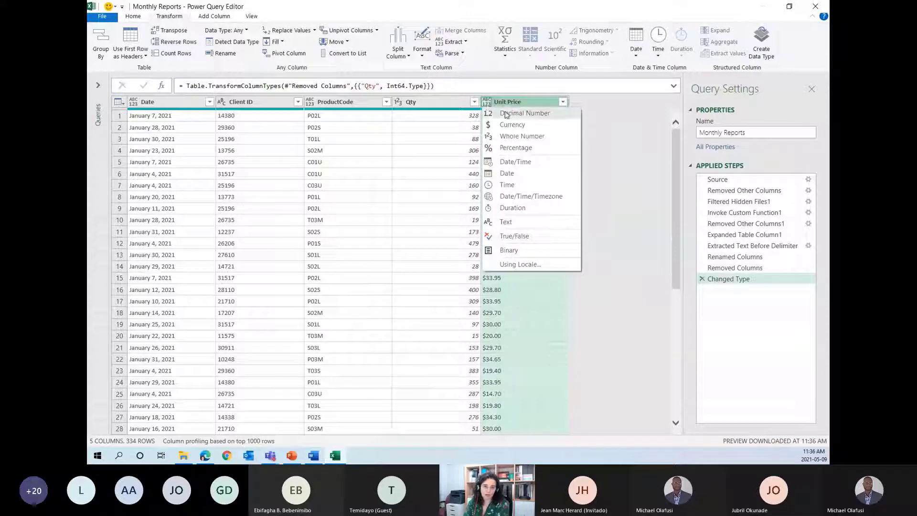
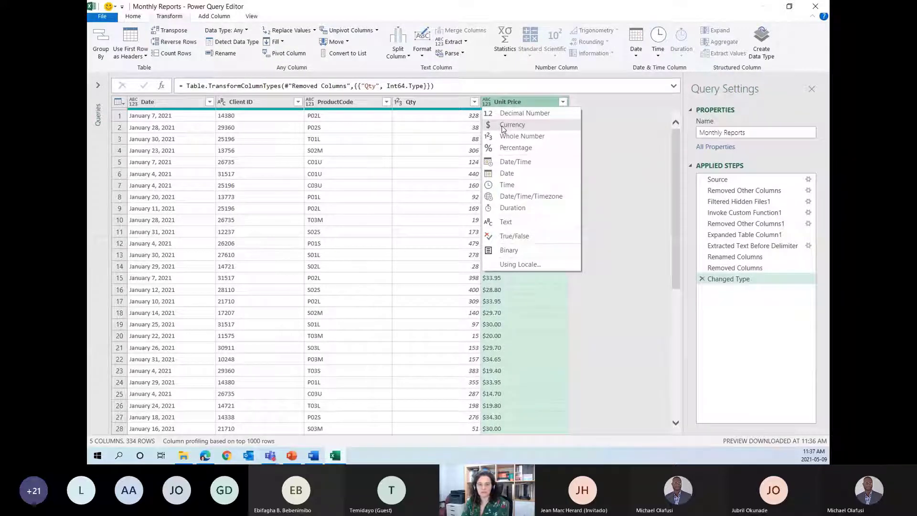
pyautogui.click(499, 123)
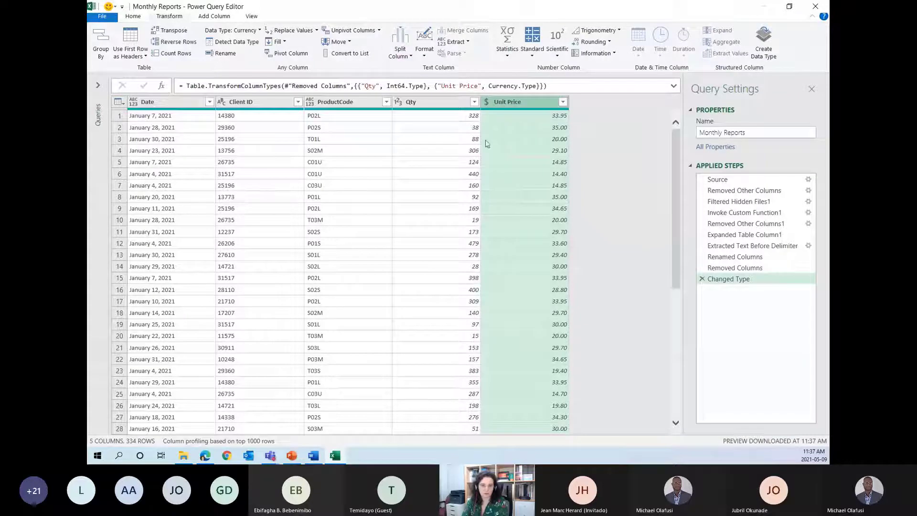
# Set the data type of the Client ID column to Whole Number
pyautogui.click(245, 102)
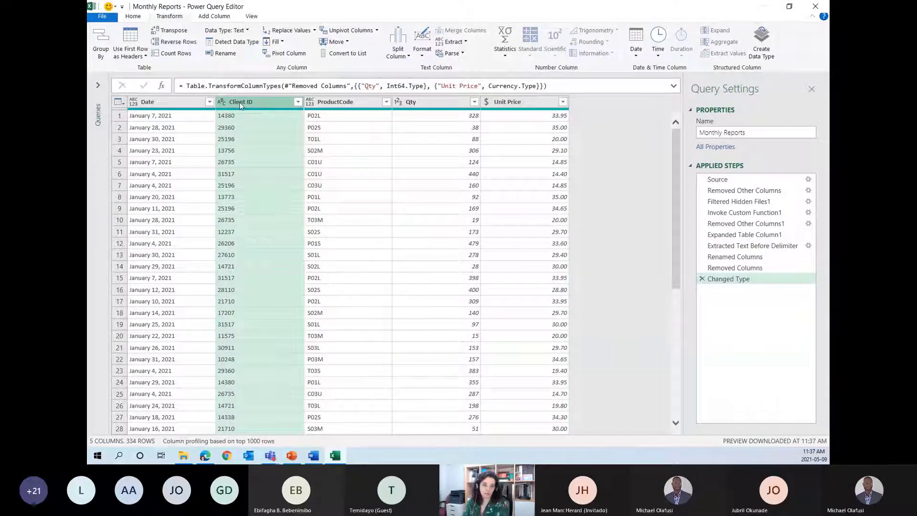
pyautogui.click(221, 102)
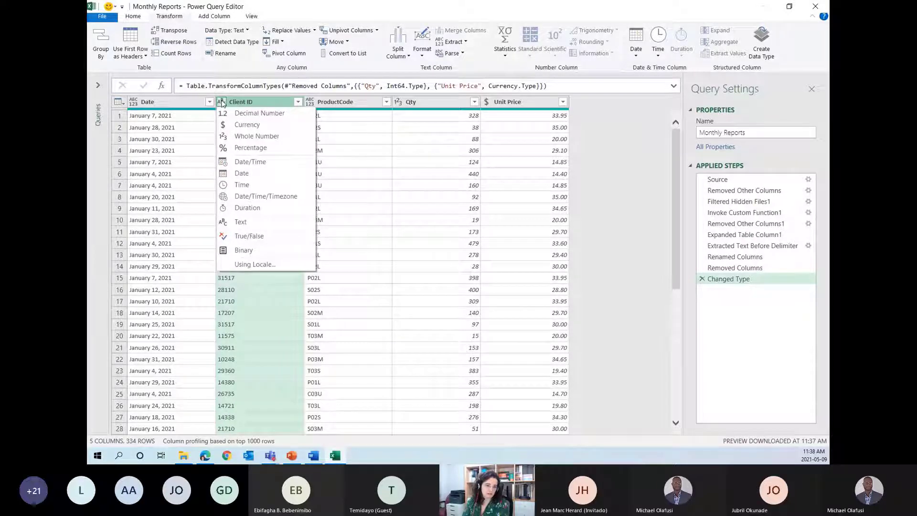
pyautogui.click(237, 137)
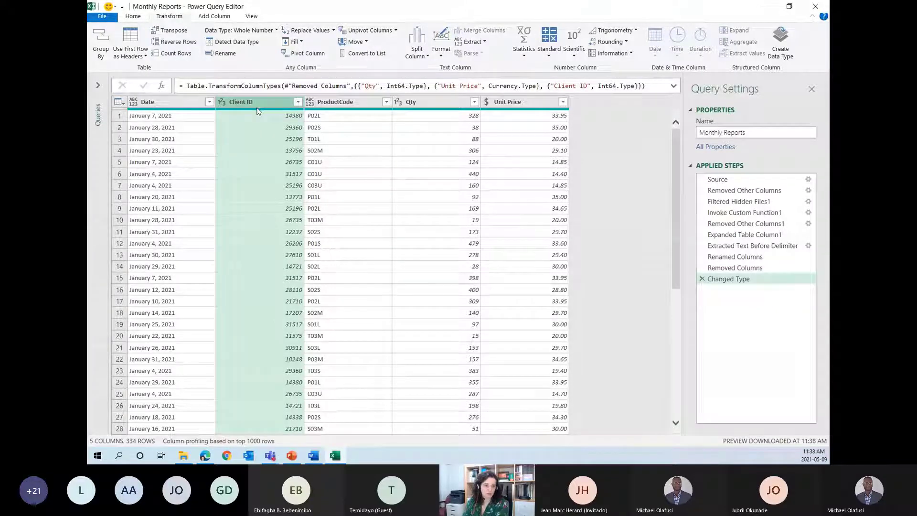
# Set the data type of the Date column to Date and of the ProductCode column to Text
pyautogui.click(165, 104)
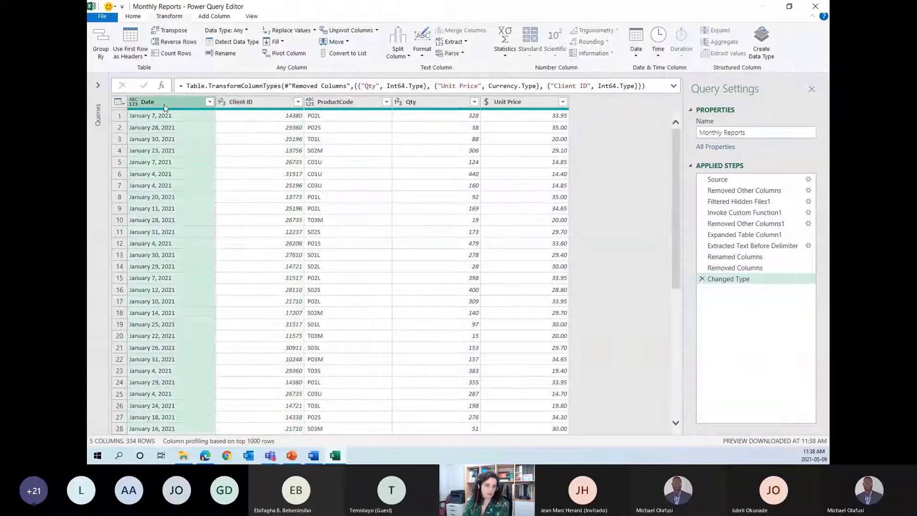
pyautogui.click(133, 102)
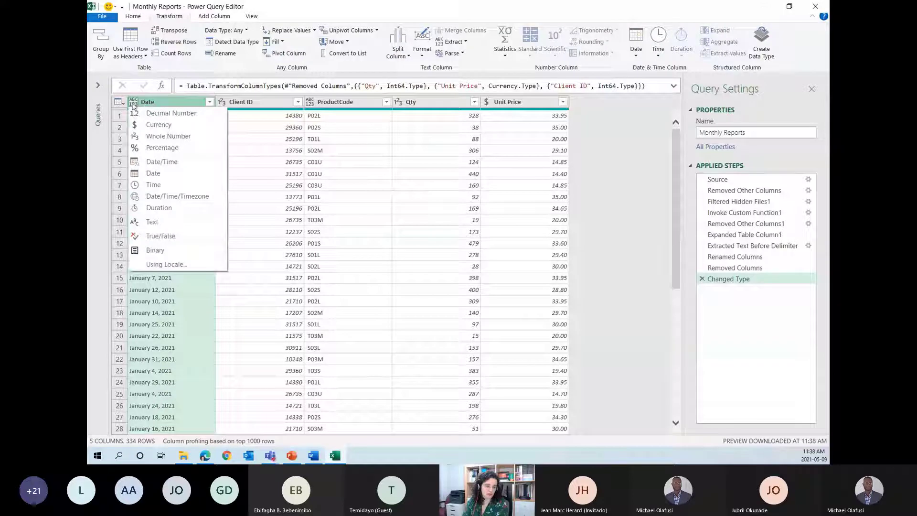
pyautogui.click(148, 102)
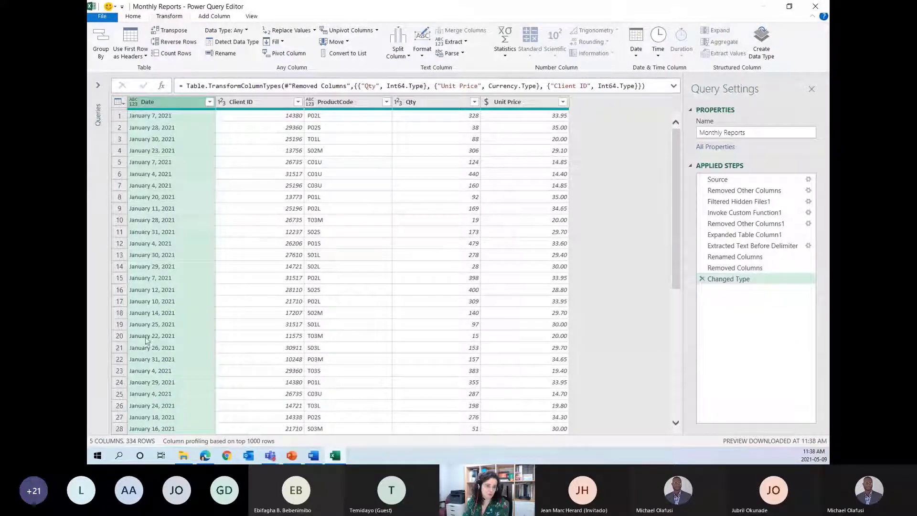
pyautogui.click(134, 103)
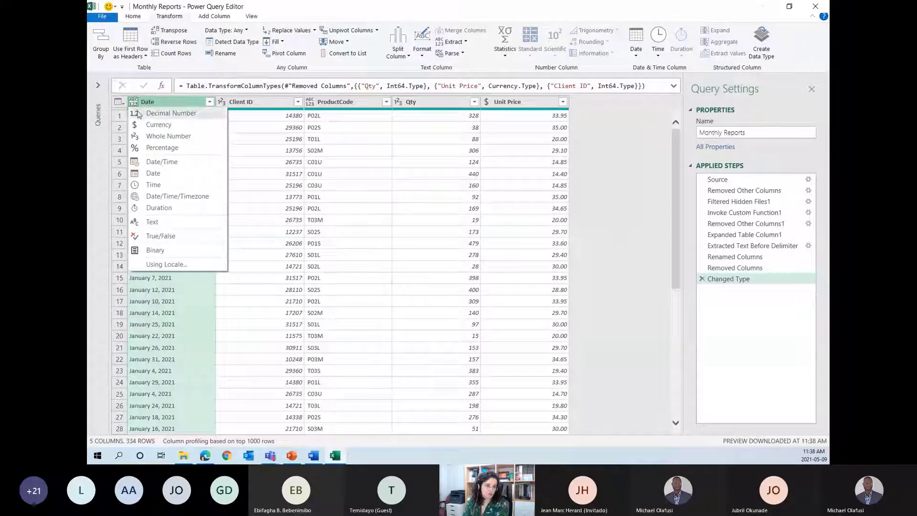
pyautogui.click(154, 175)
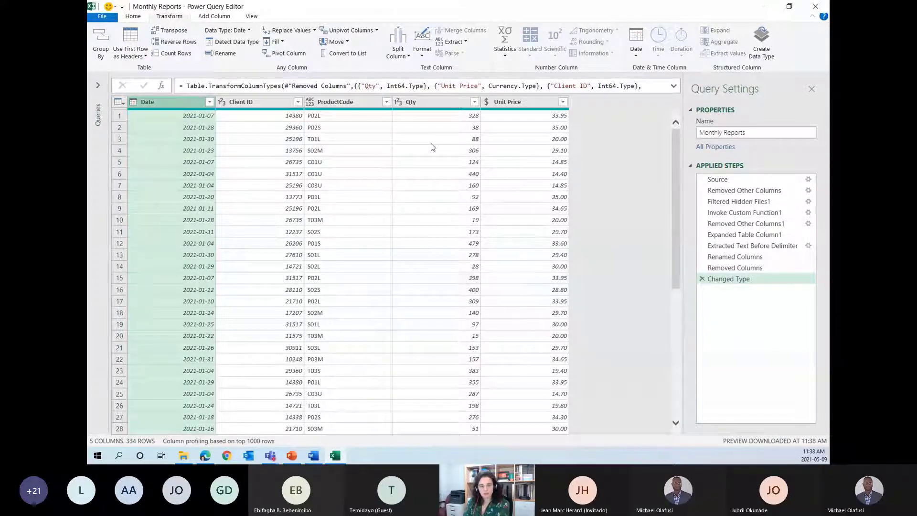
pyautogui.click(133, 17)
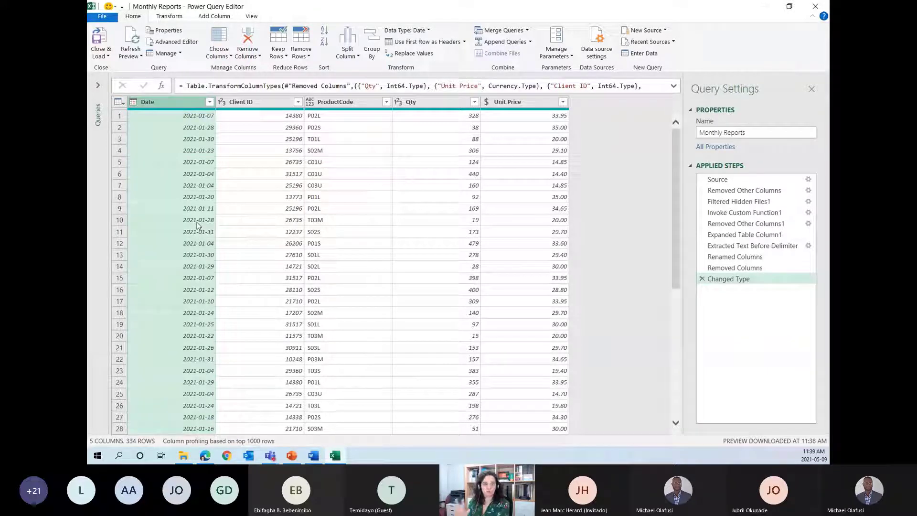
pyautogui.click(341, 102)
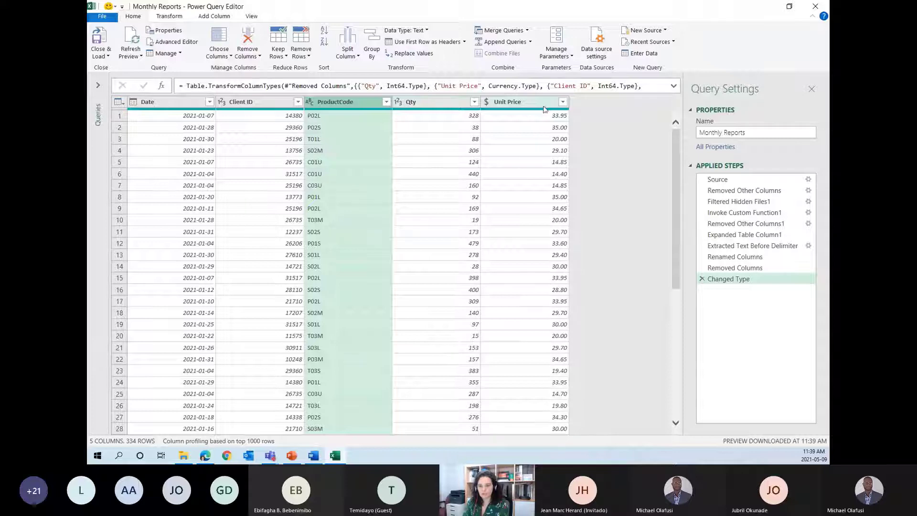
# Expand the formula of the Changed Type step, review all its column type conversions, and collapse it again
pyautogui.click(728, 280)
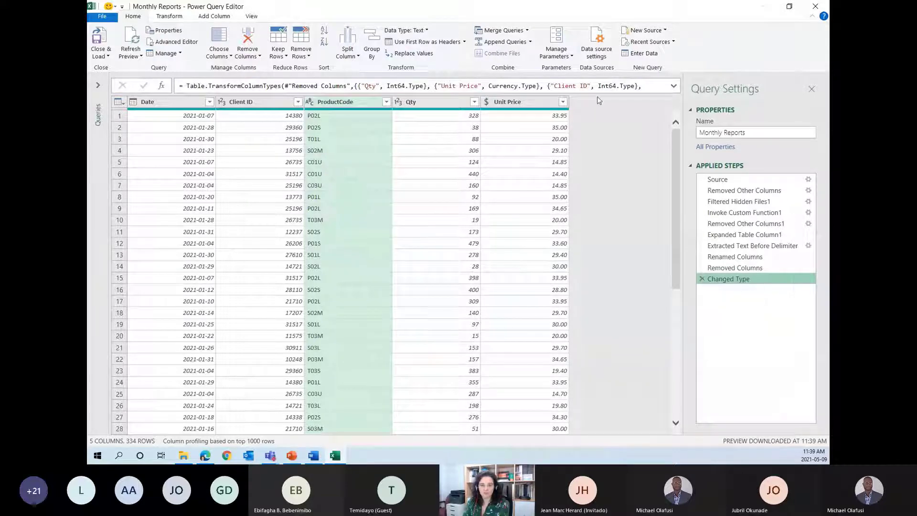
pyautogui.click(673, 86)
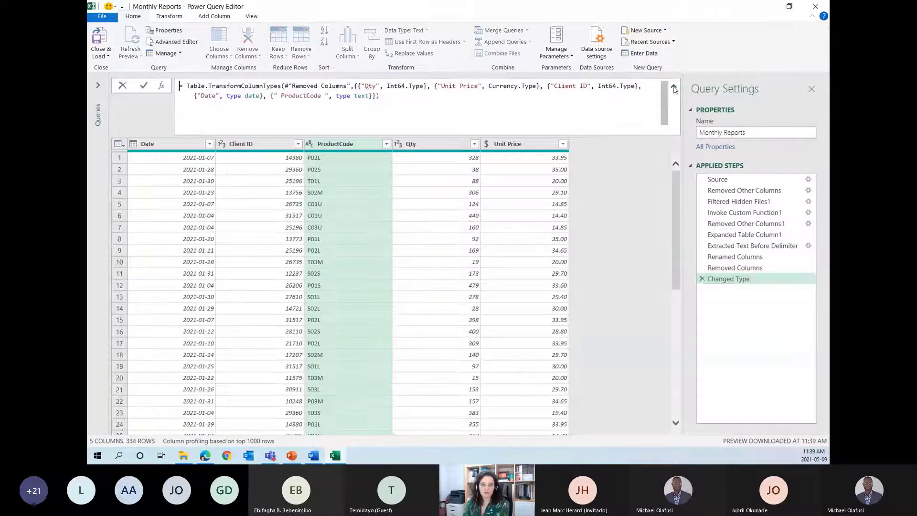
pyautogui.moveTo(379, 95); pyautogui.dragTo(177, 87)
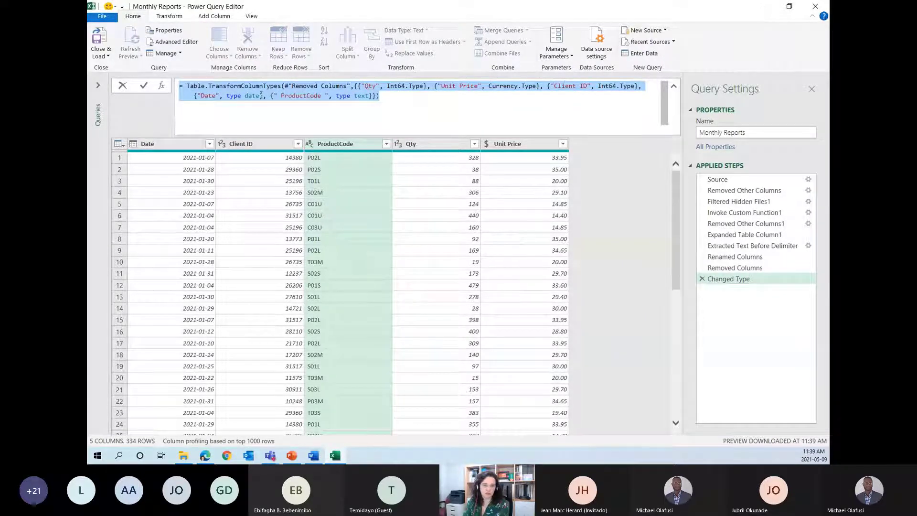
pyautogui.click(375, 96)
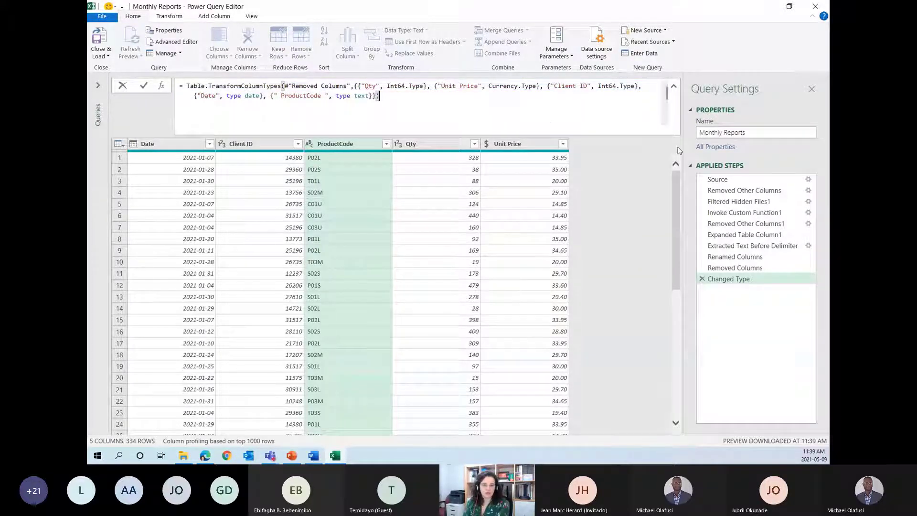
pyautogui.click(673, 87)
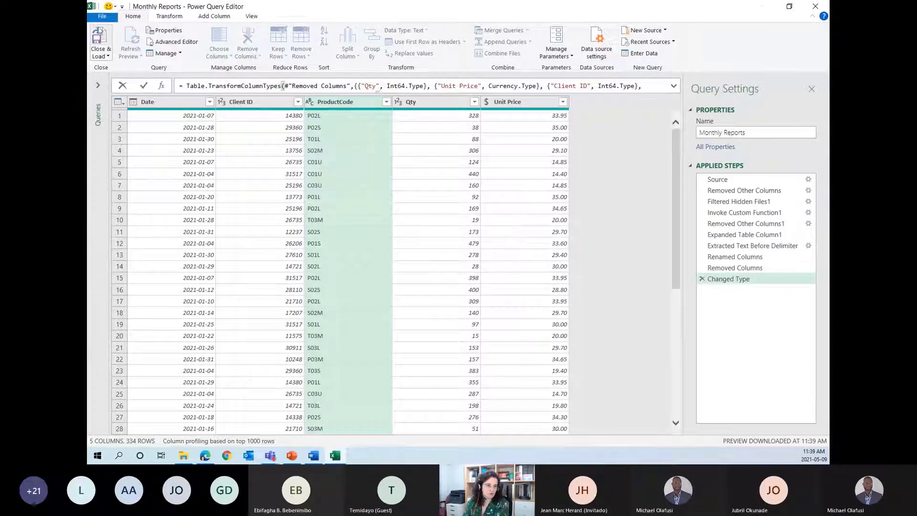
# Close the query editor and load Monthly Reports as a table in the existing worksheet, starting at cell C4
pyautogui.click(103, 57)
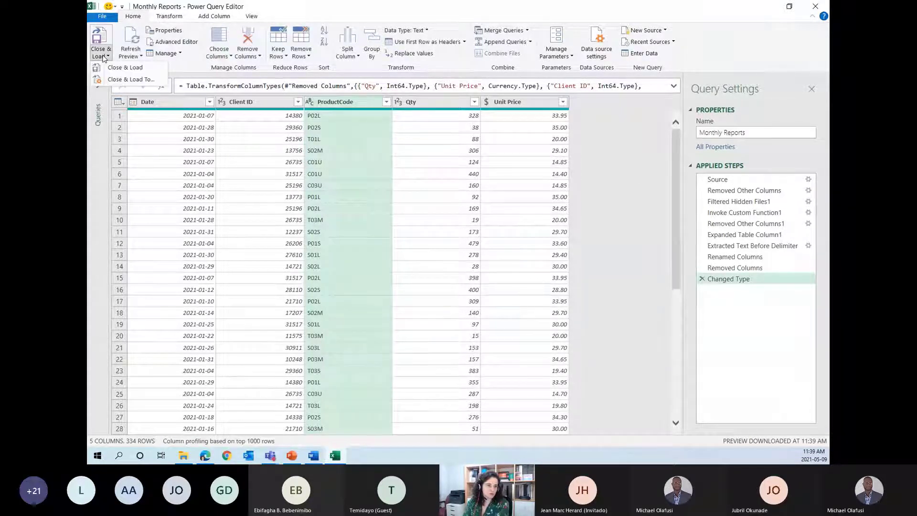
pyautogui.click(125, 79)
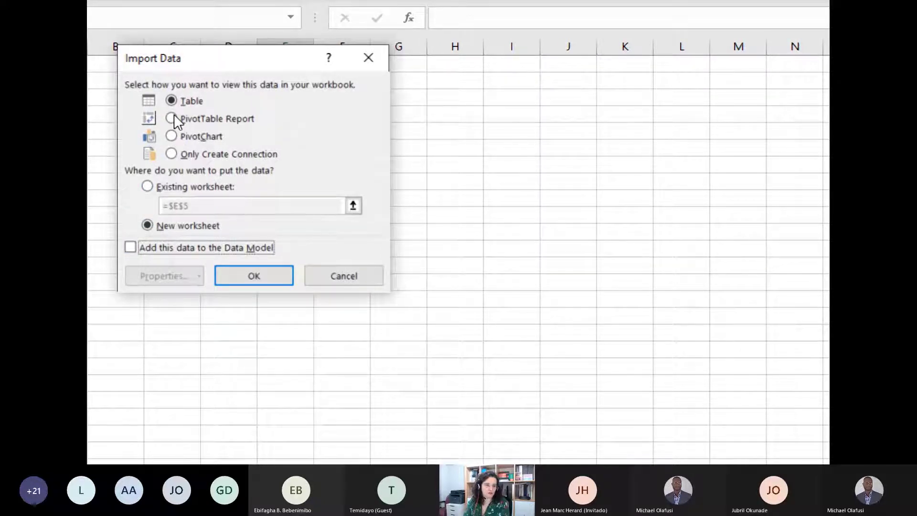
pyautogui.click(147, 187)
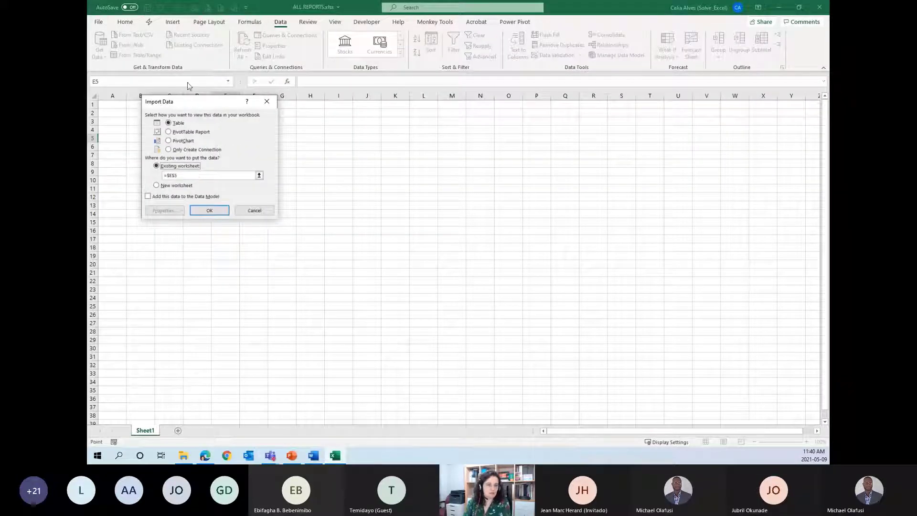
pyautogui.moveTo(188, 105); pyautogui.dragTo(331, 148)
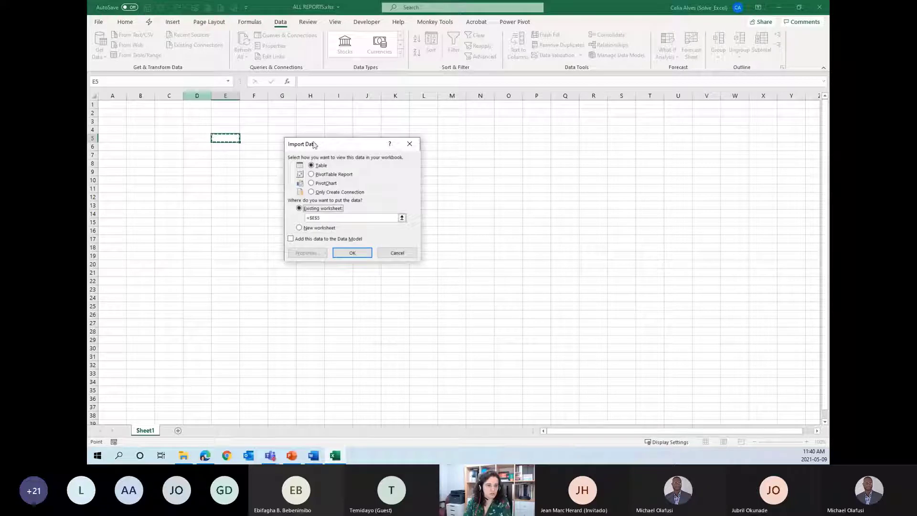
pyautogui.click(163, 130)
pyautogui.click(352, 251)
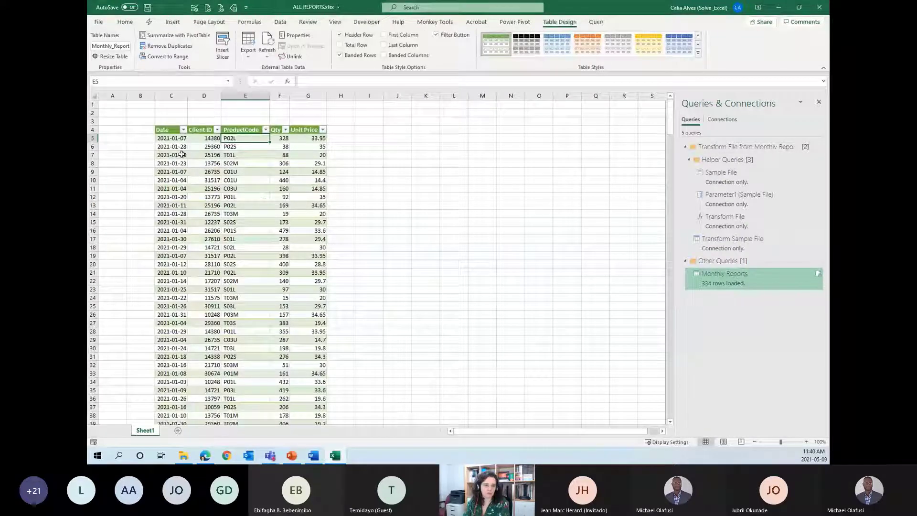
# Check which months the Date column of the loaded table contains, keeping all dates selected in its filter
pyautogui.click(184, 130)
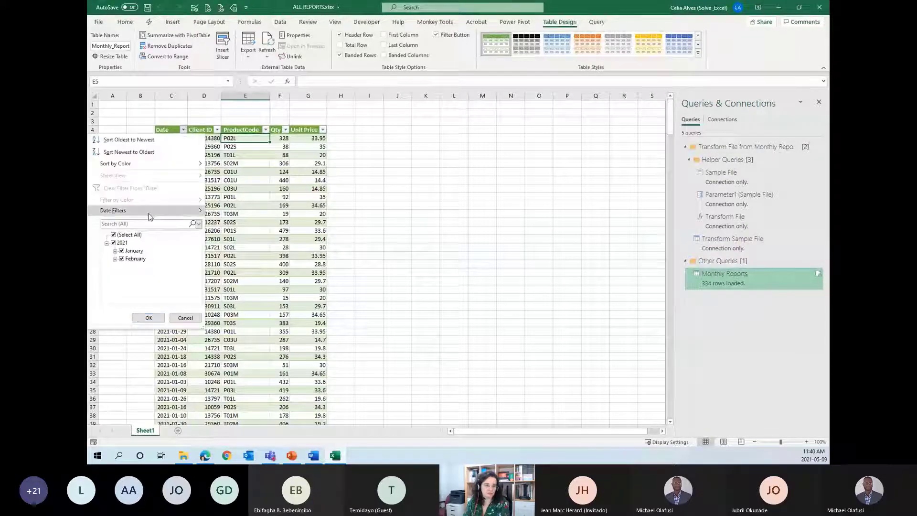
pyautogui.click(115, 250)
pyautogui.click(116, 236)
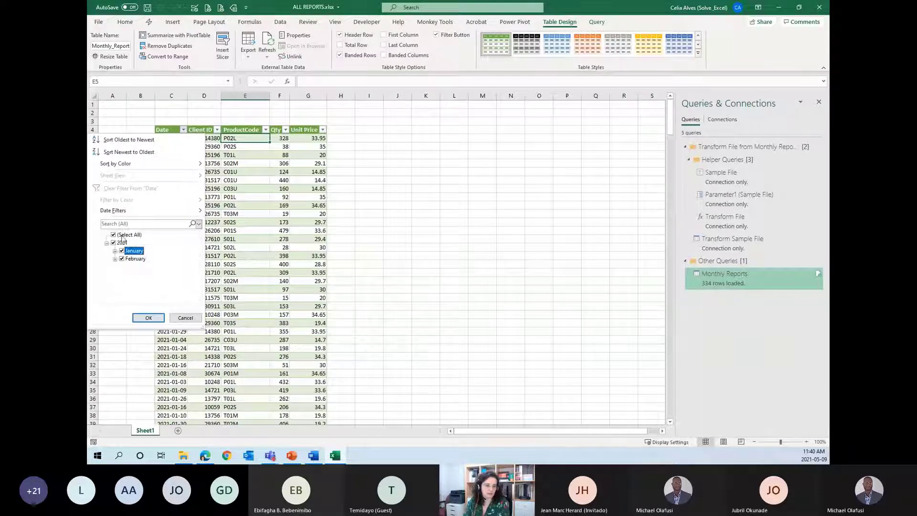
pyautogui.click(148, 318)
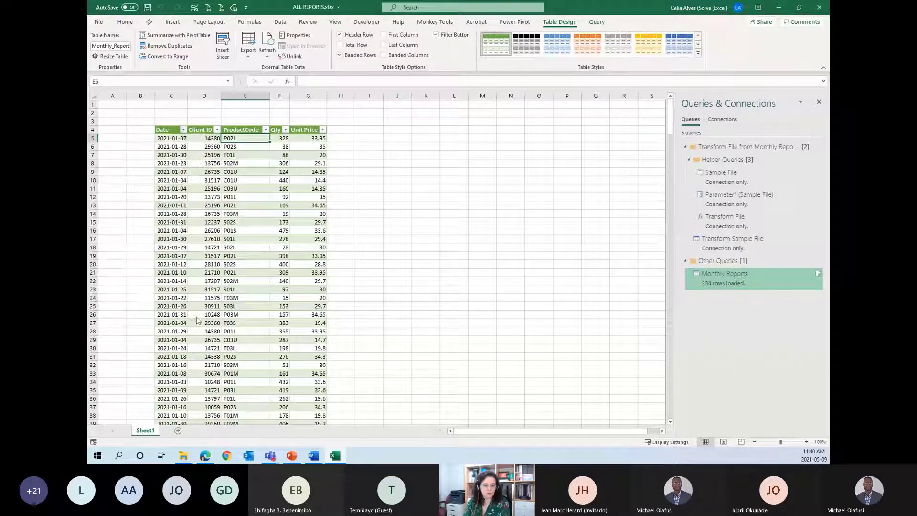
# Switch to File Explorer, look over the contents of the 01_Importing From Folder folder, narrow its Name column slightly, and return to the workbook
pyautogui.click(281, 187)
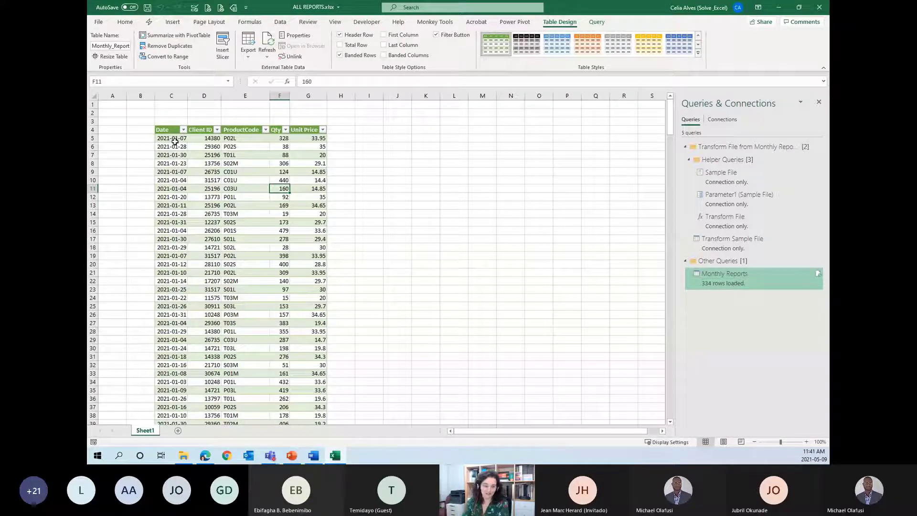
pyautogui.click(184, 455)
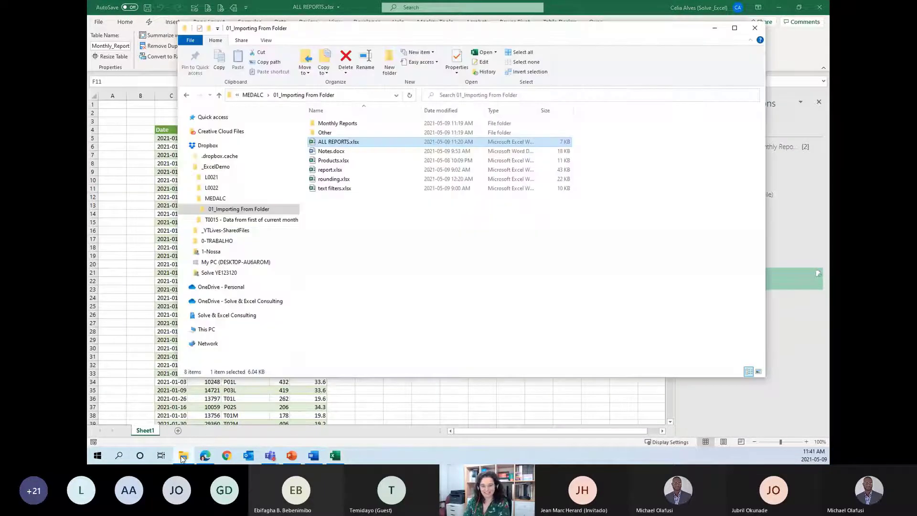
pyautogui.click(307, 301)
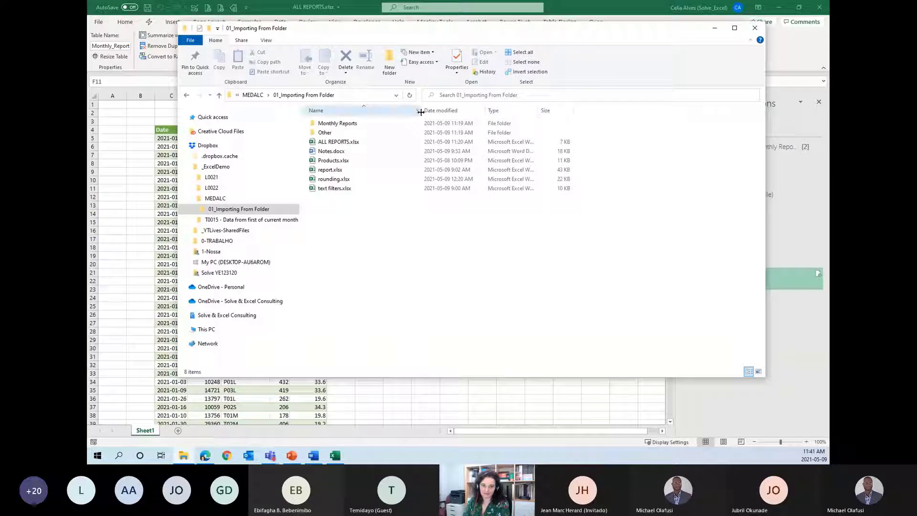
pyautogui.moveTo(421, 110); pyautogui.dragTo(401, 113)
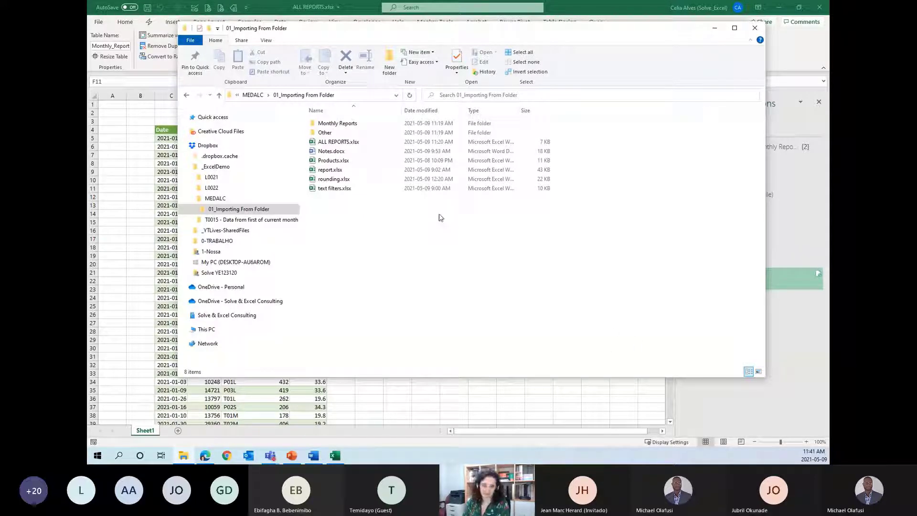
pyautogui.click(714, 28)
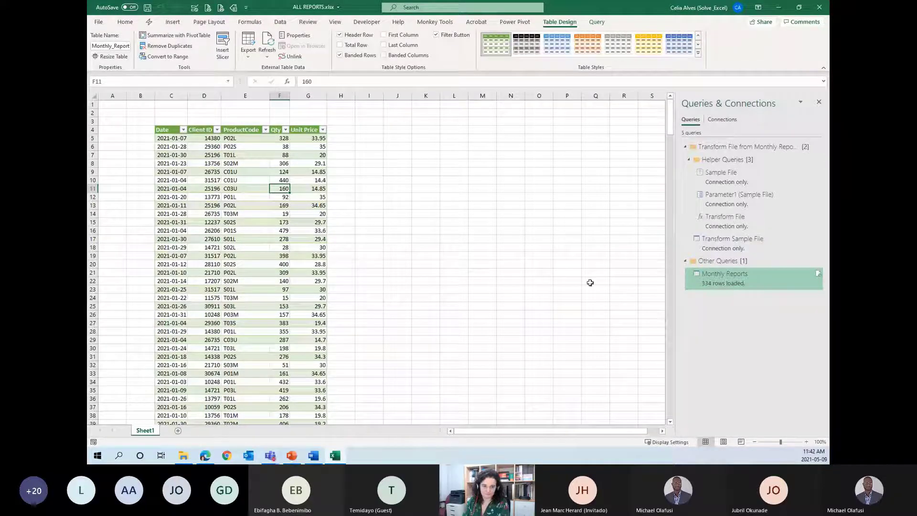
# Open the Monthly Reports query in the query editor for a brief look and close the editor again
pyautogui.click(733, 284)
pyautogui.doubleClick(733, 283)
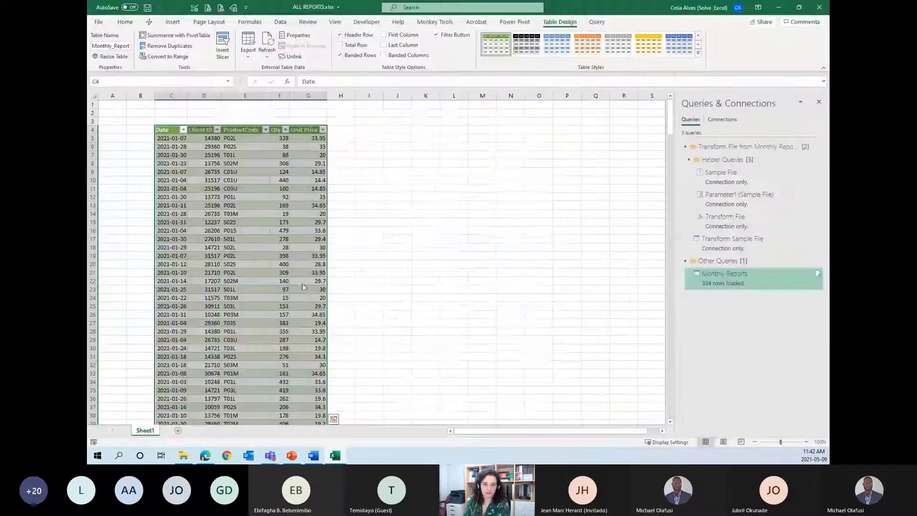
pyautogui.click(815, 6)
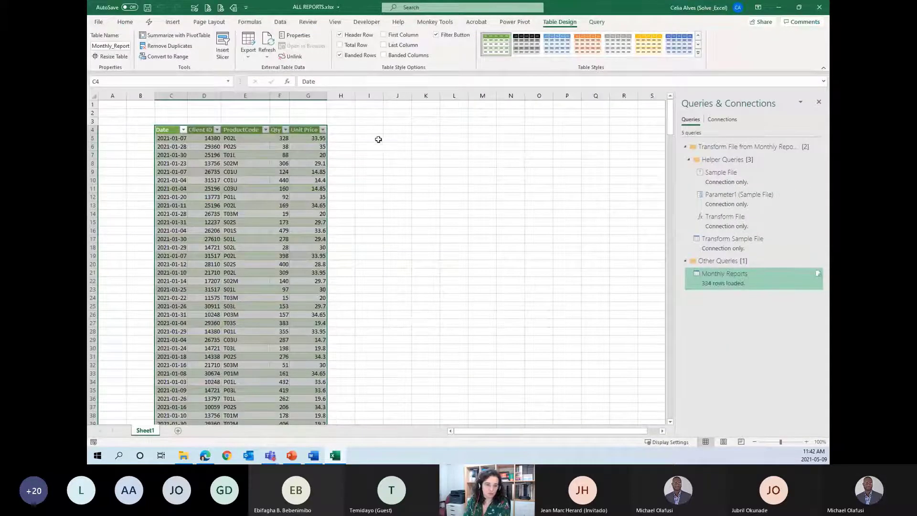
# Look through the file-based data sources up to From Folder, and leave the list without starting an import
pyautogui.click(281, 22)
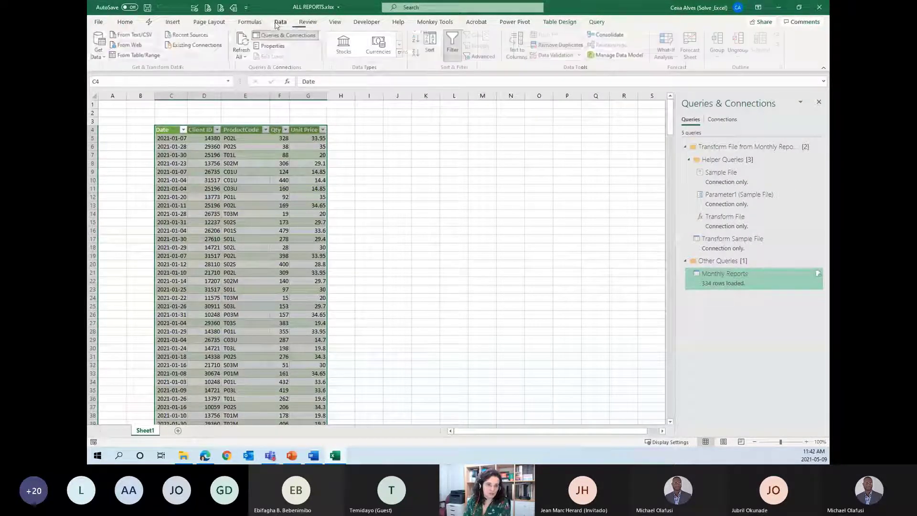
pyautogui.click(107, 59)
pyautogui.moveTo(144, 73)
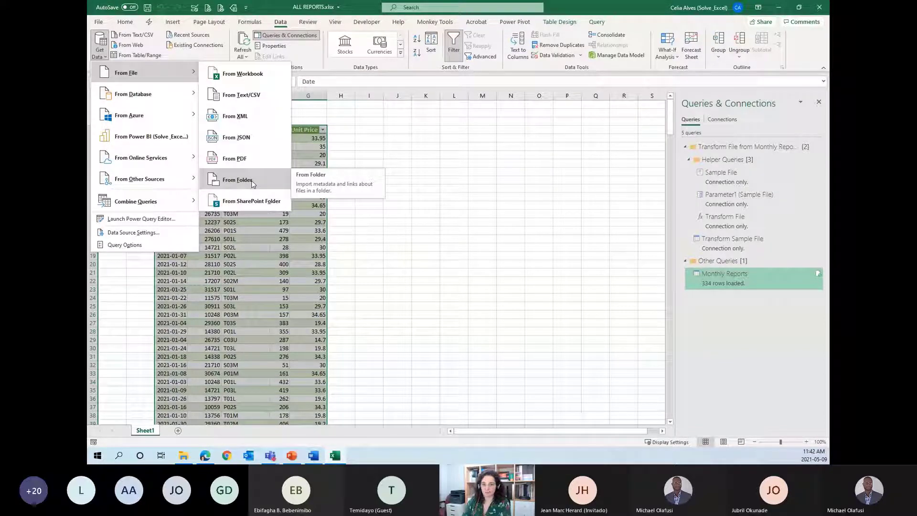
pyautogui.click(450, 145)
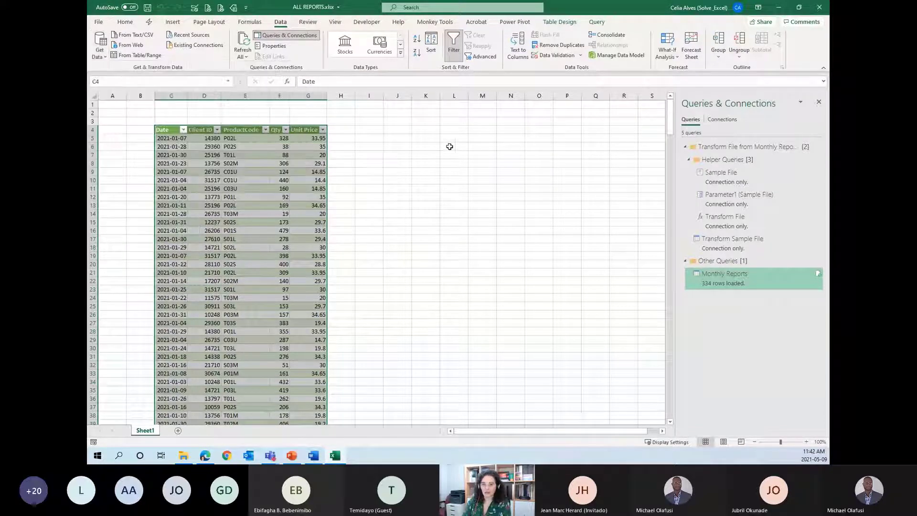
# Reopen the Monthly Reports query to examine its columns and applied steps, and return to the worksheet
pyautogui.doubleClick(711, 285)
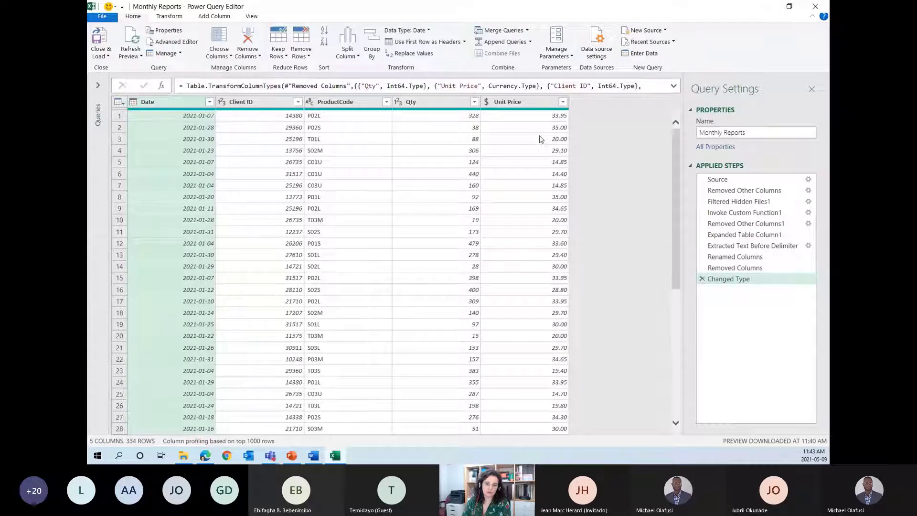
pyautogui.click(815, 6)
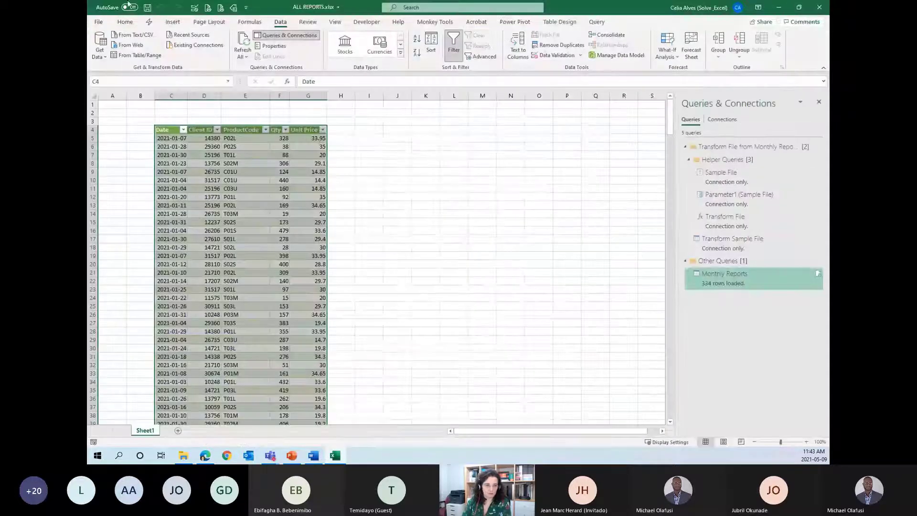
# Start a new data import from a folder and browse the folders inside 01_Importing From Folder
pyautogui.click(99, 48)
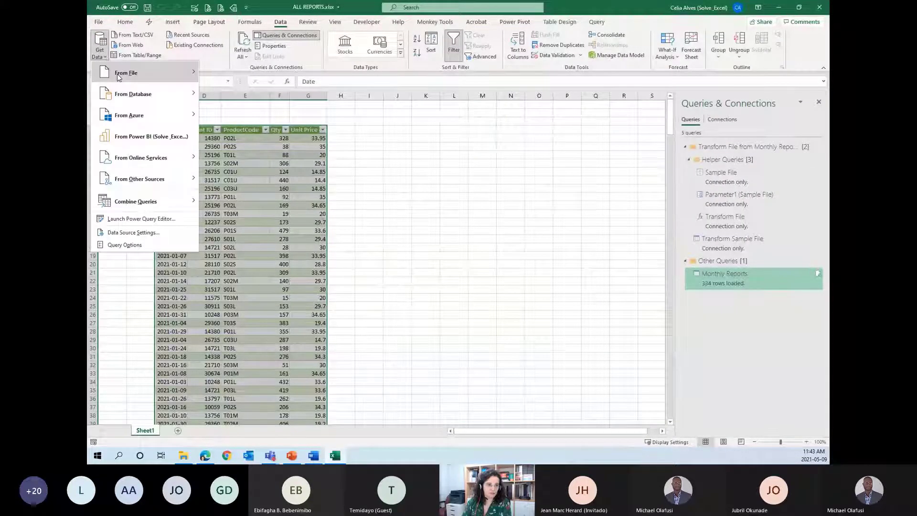
pyautogui.click(257, 175)
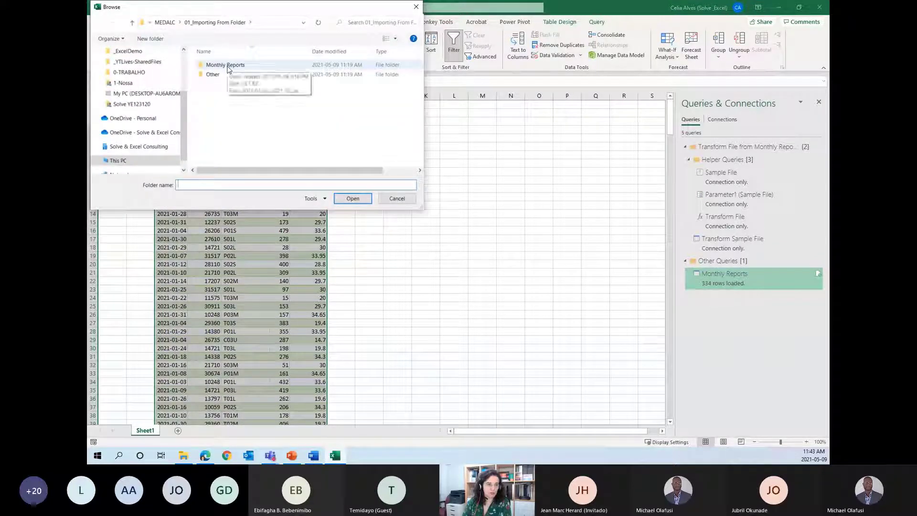
# Open the Monthly Reports folder's file list in Power Query Editor as a new query, show the existing queries, and discard the new one
pyautogui.doubleClick(227, 67)
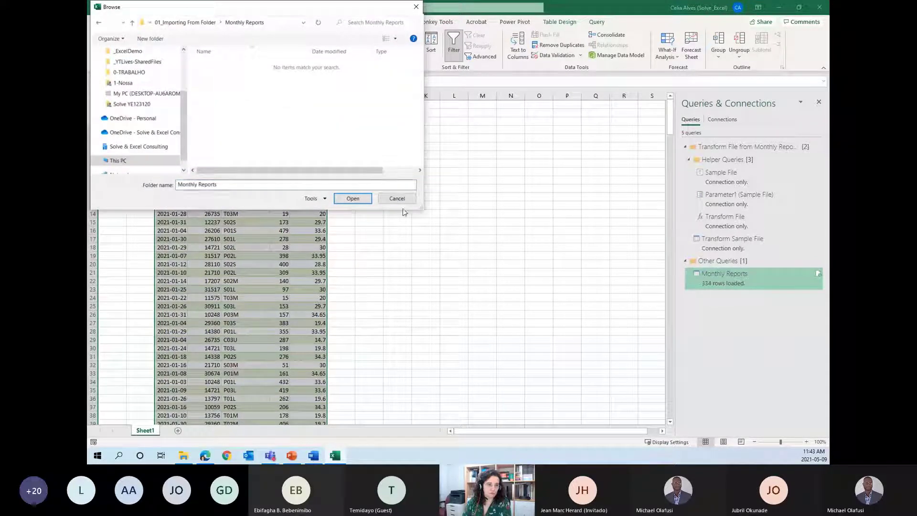
pyautogui.click(353, 199)
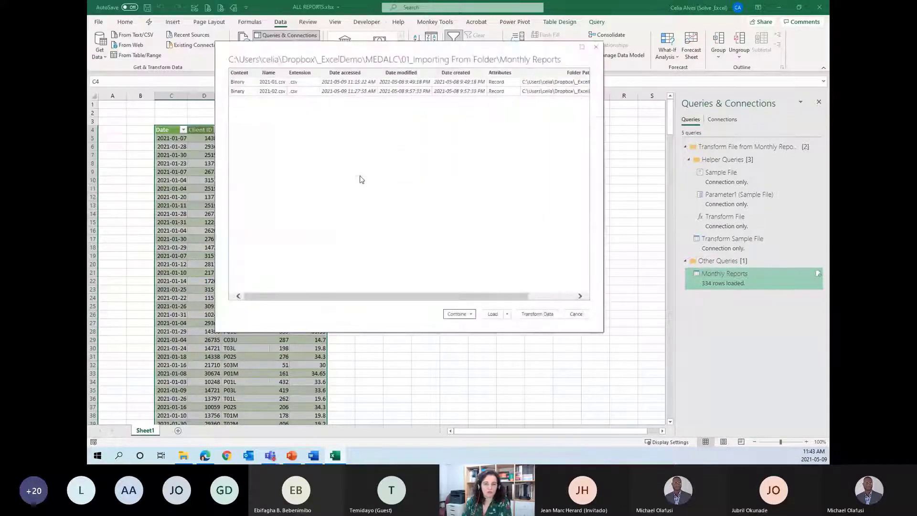
pyautogui.click(535, 318)
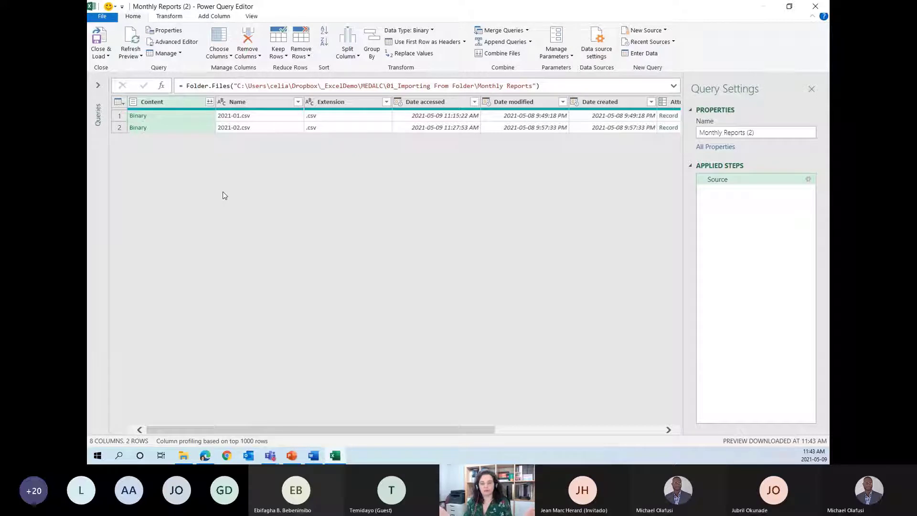
pyautogui.click(98, 85)
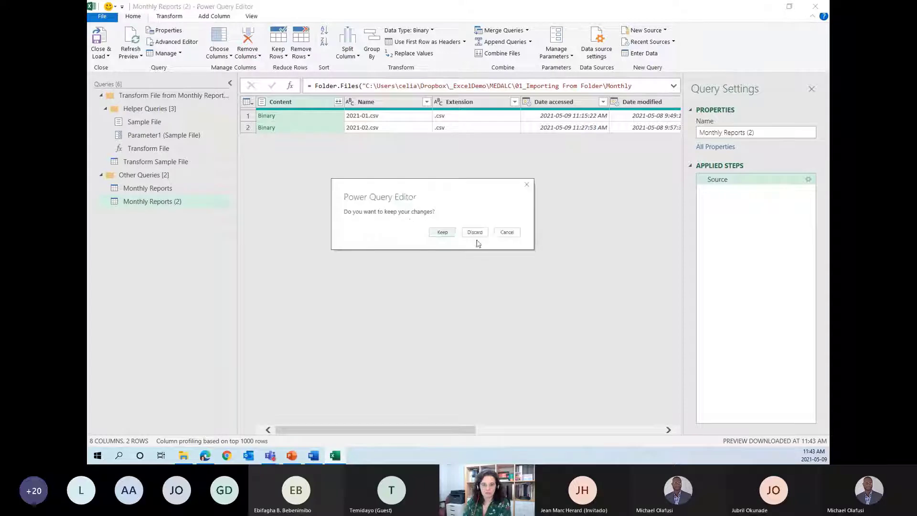
pyautogui.click(473, 232)
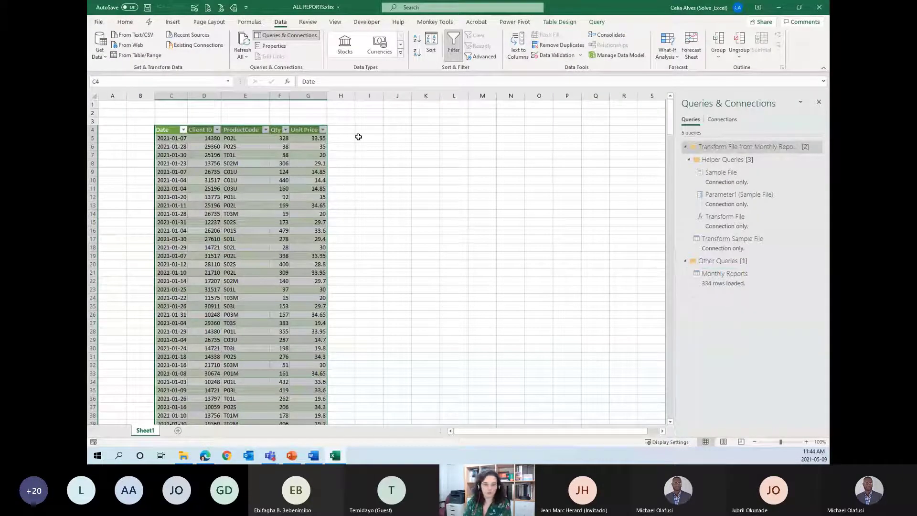
# Check the name of the loaded monthly data table against its query
pyautogui.click(376, 129)
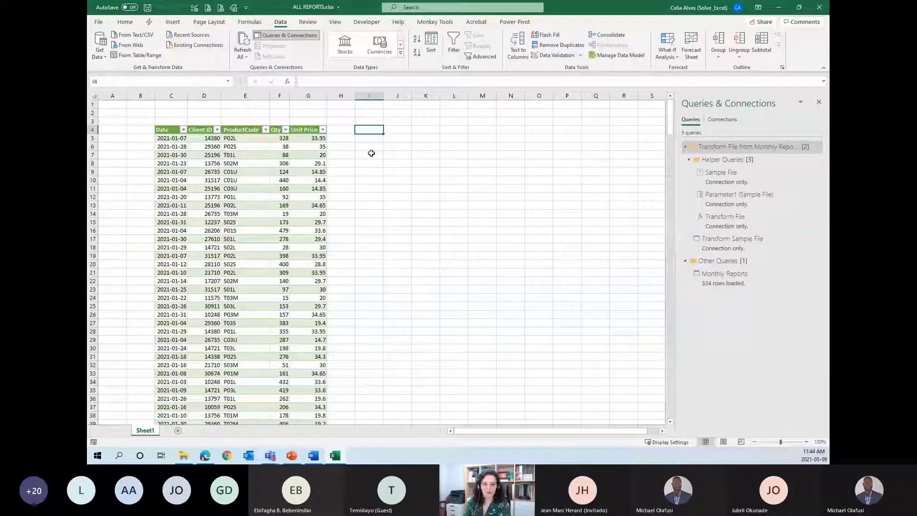
pyautogui.click(250, 163)
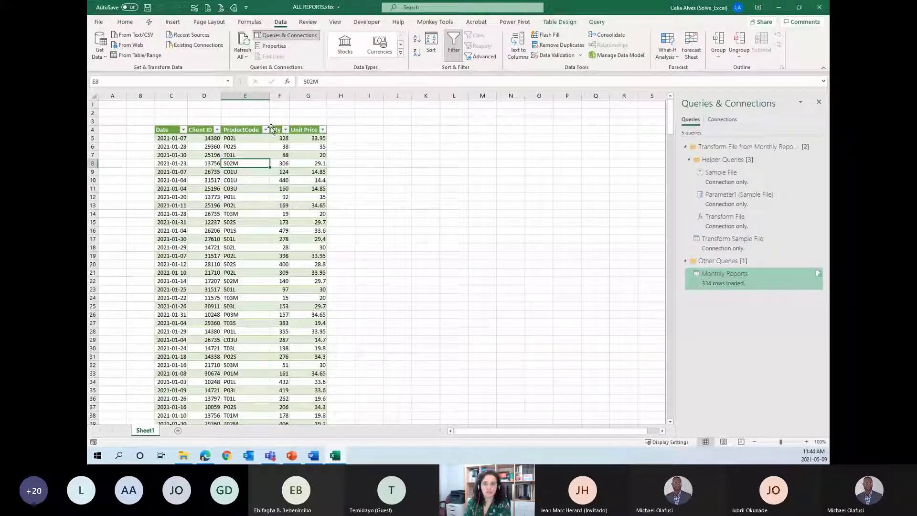
pyautogui.click(559, 22)
pyautogui.click(92, 47)
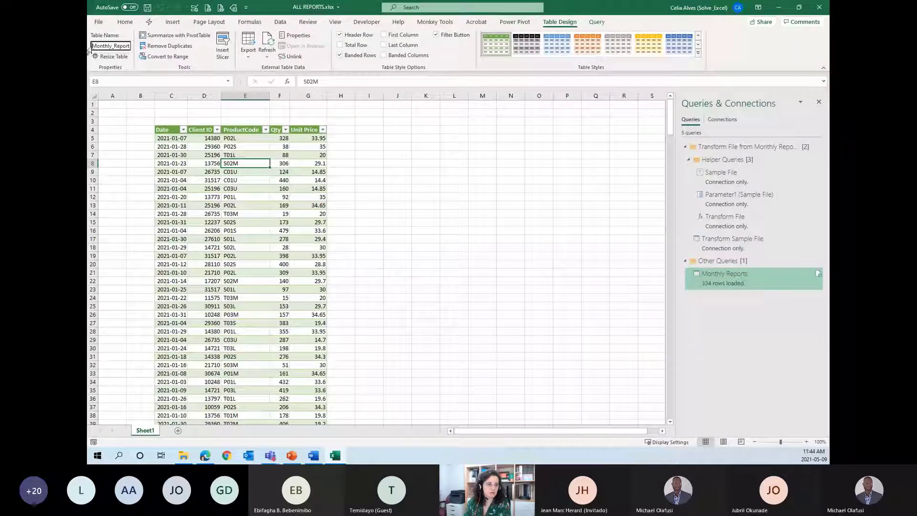
pyautogui.click(713, 276)
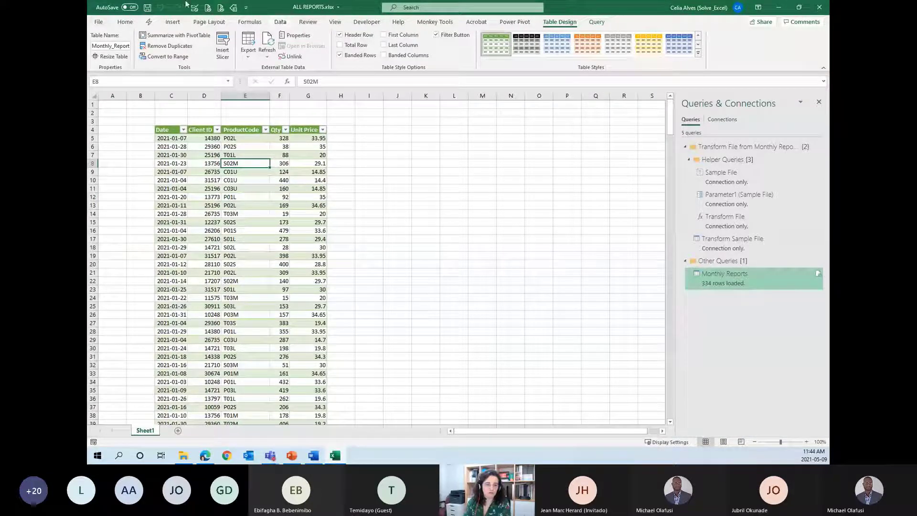
# Insert a PivotTable based on the Monthly_Reports table into the existing worksheet at cell K4 of Sheet1
pyautogui.click(173, 21)
pyautogui.click(103, 43)
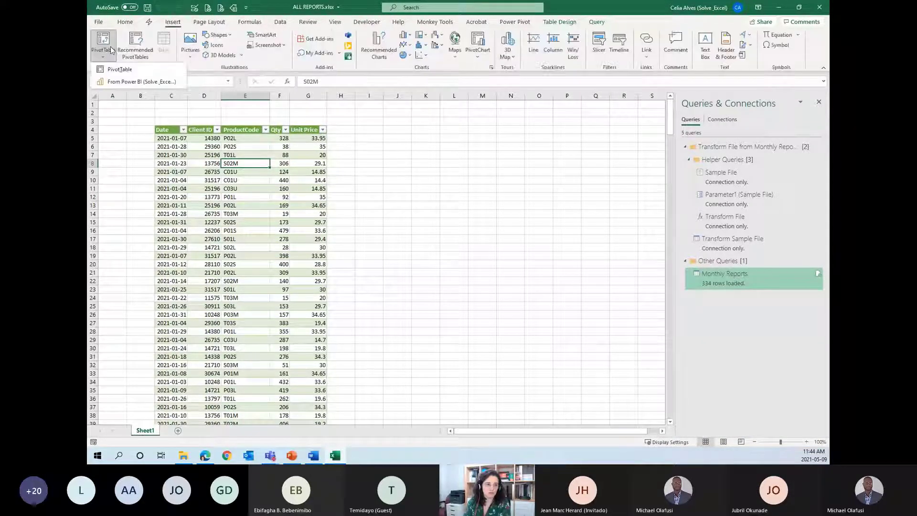
pyautogui.click(119, 65)
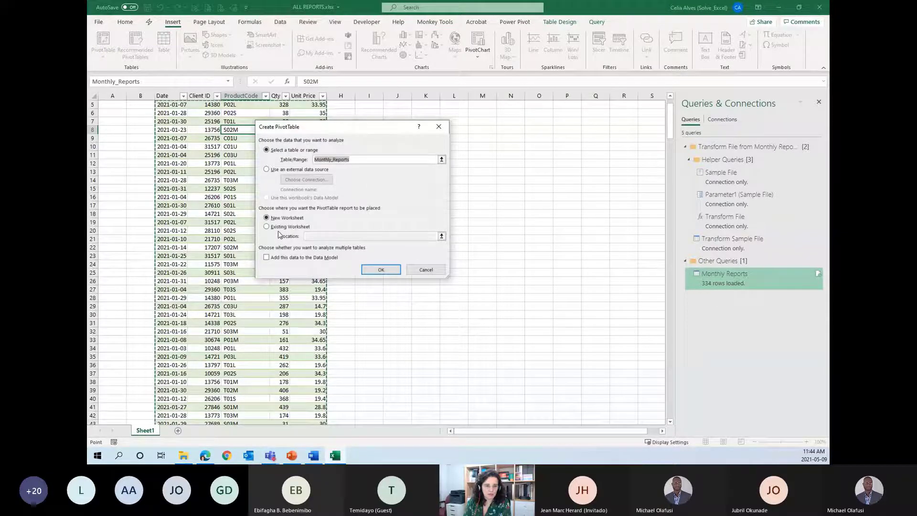
pyautogui.click(282, 227)
pyautogui.click(442, 236)
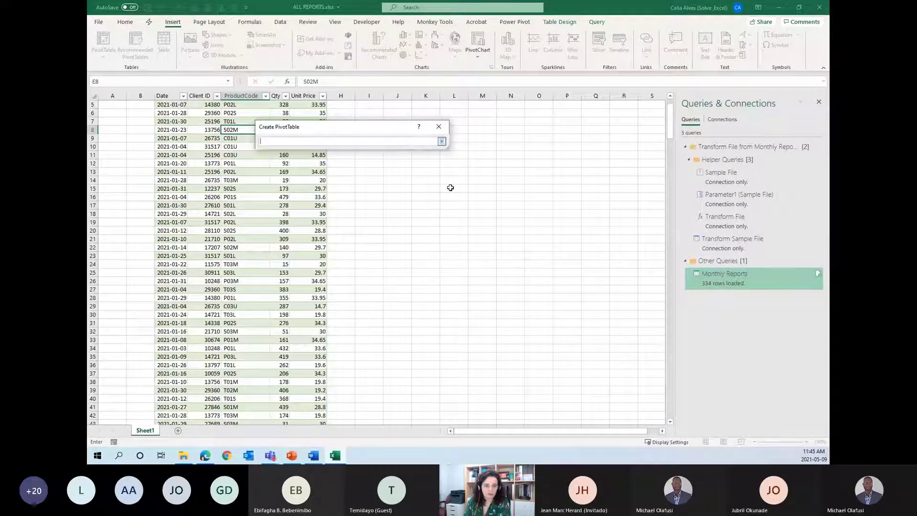
pyautogui.scroll(2, 450, 188)
pyautogui.moveTo(397, 130); pyautogui.dragTo(352, 225)
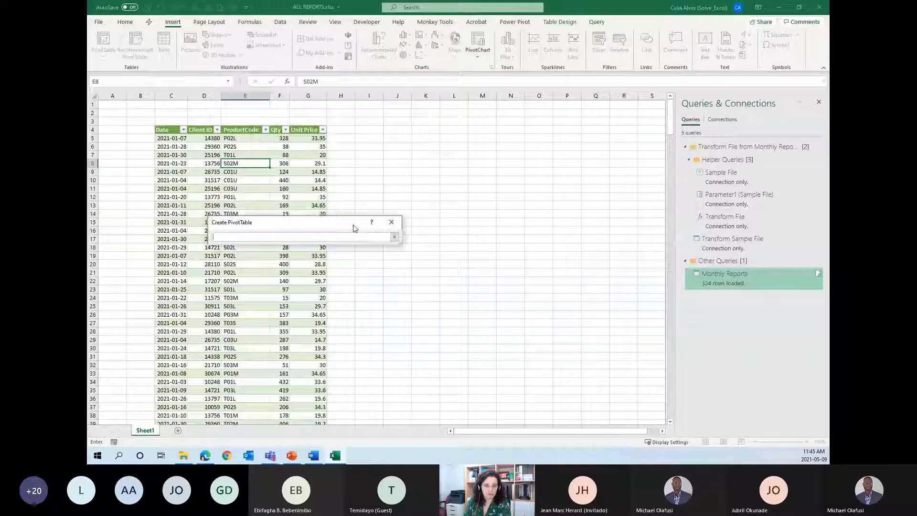
pyautogui.click(443, 130)
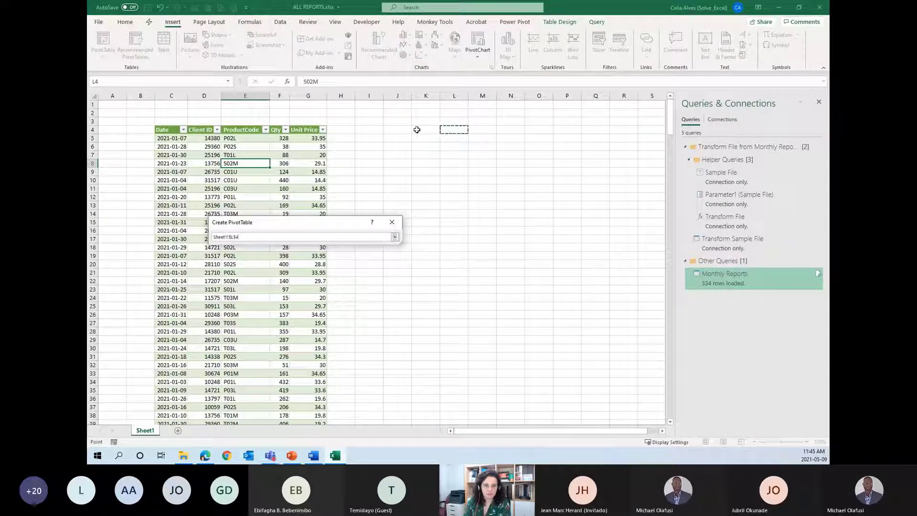
pyautogui.click(416, 129)
pyautogui.click(394, 237)
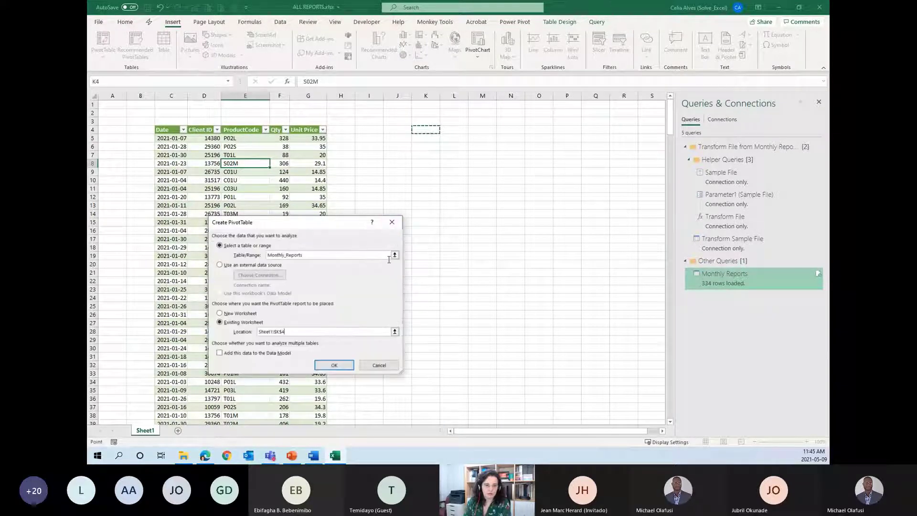
pyautogui.click(334, 364)
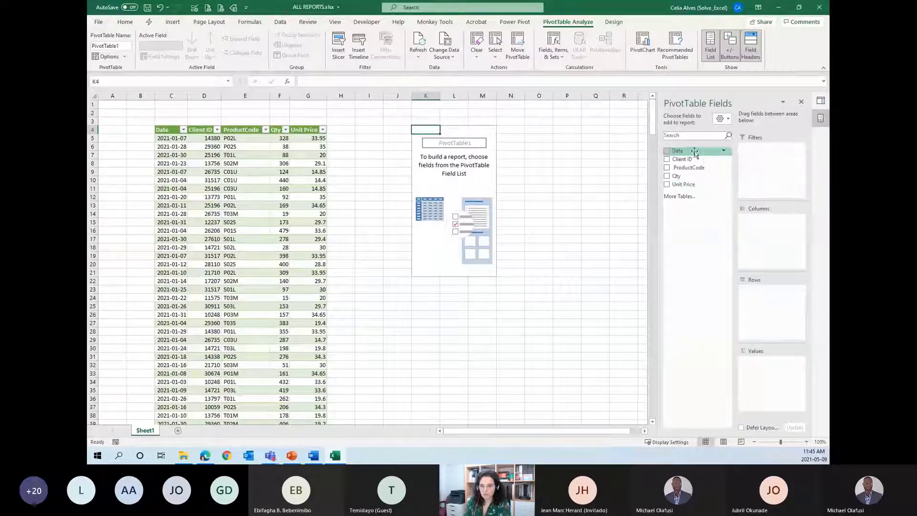
# Lay out the PivotTable with only Months from the date grouping in columns, Client ID in rows, and the sum of Qty as values
pyautogui.moveTo(693, 150); pyautogui.dragTo(764, 262)
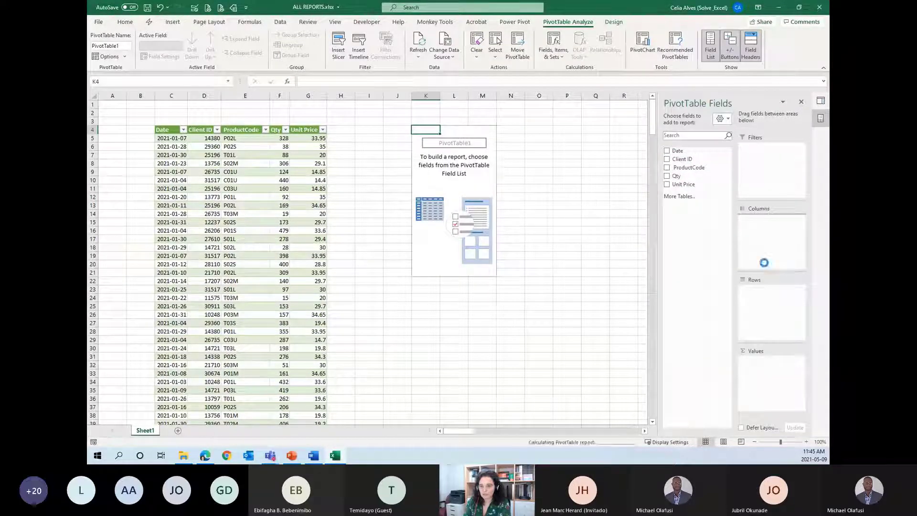
pyautogui.moveTo(754, 230); pyautogui.dragTo(702, 199)
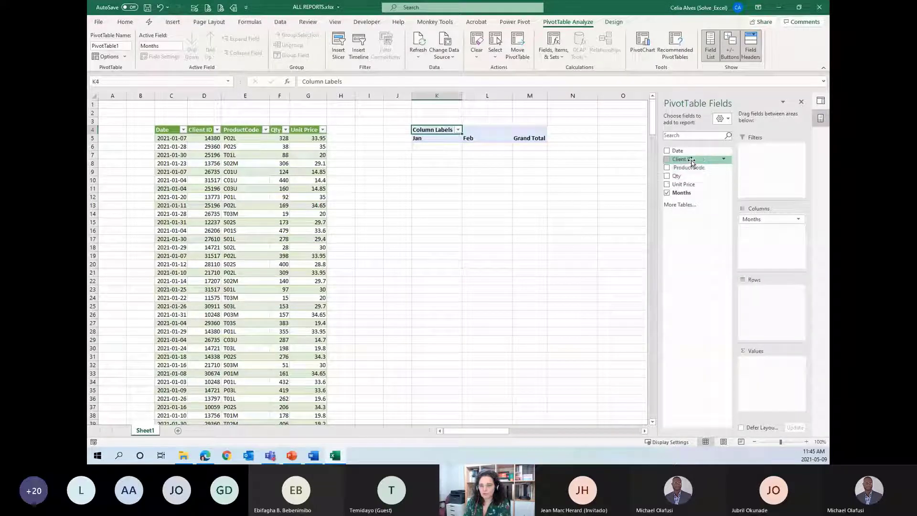
pyautogui.moveTo(695, 160); pyautogui.dragTo(767, 298)
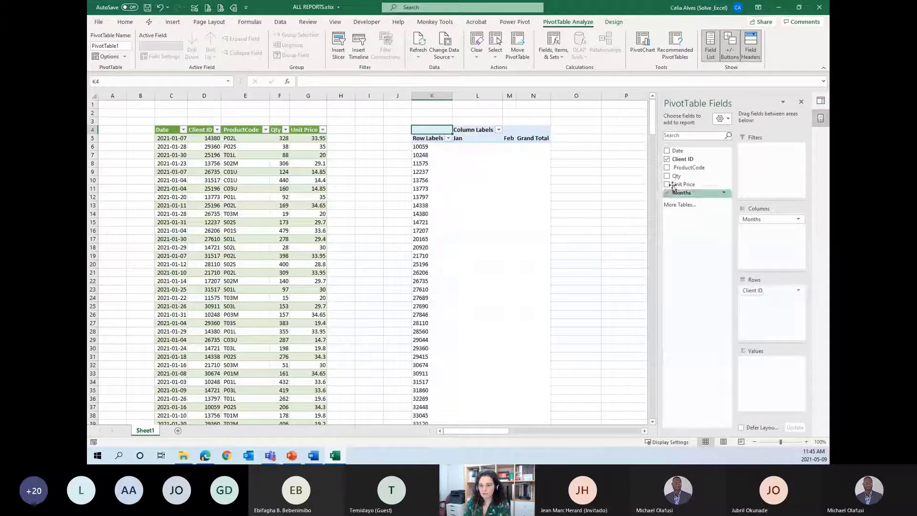
pyautogui.moveTo(671, 178); pyautogui.dragTo(789, 370)
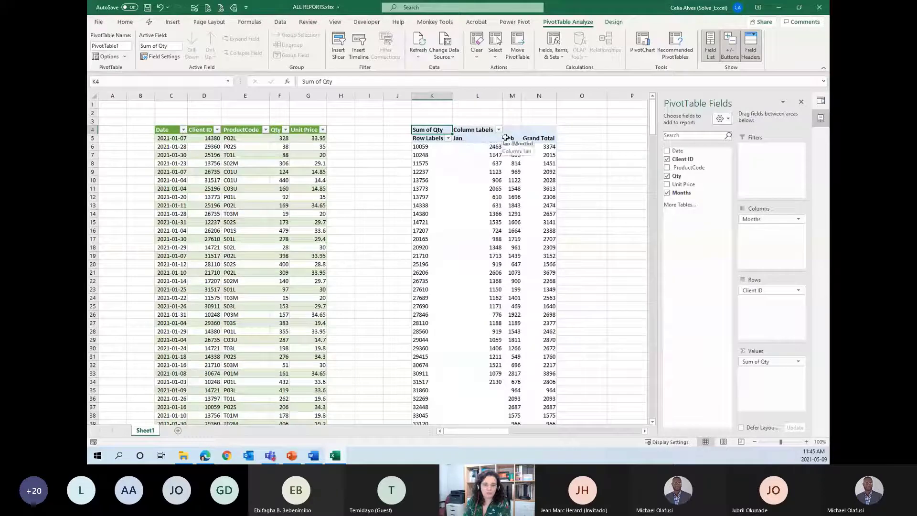
# Review the PivotTable's monthly quantities per client against the source table and save the workbook
pyautogui.scroll(-8, 185, 146)
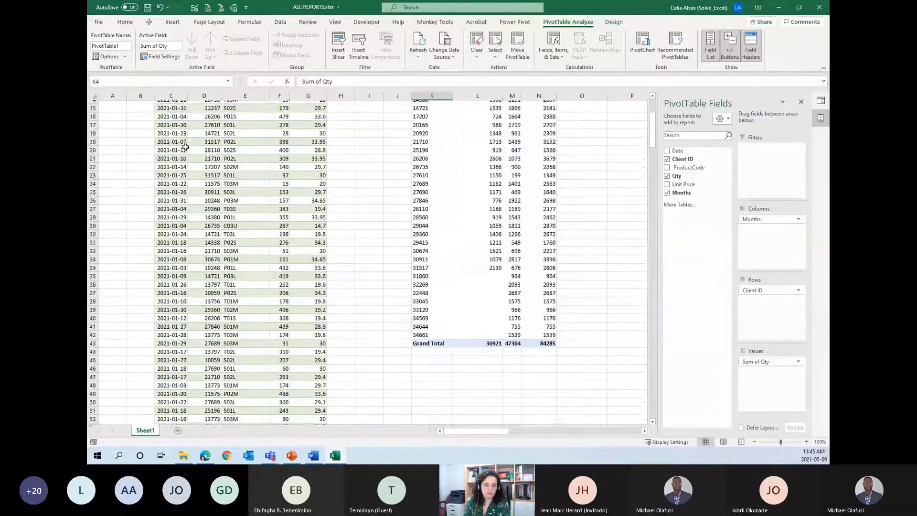
pyautogui.scroll(7, 344, 233)
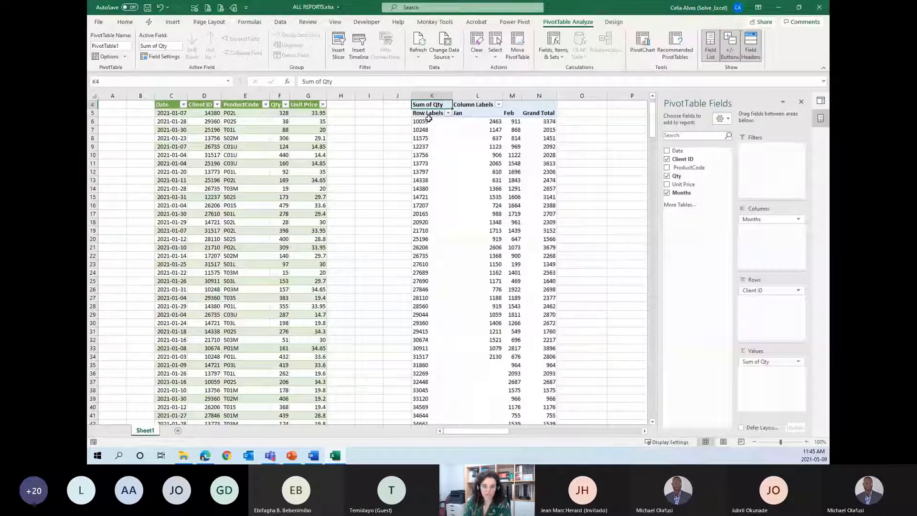
pyautogui.scroll(-4, 449, 126)
pyautogui.scroll(4, 466, 131)
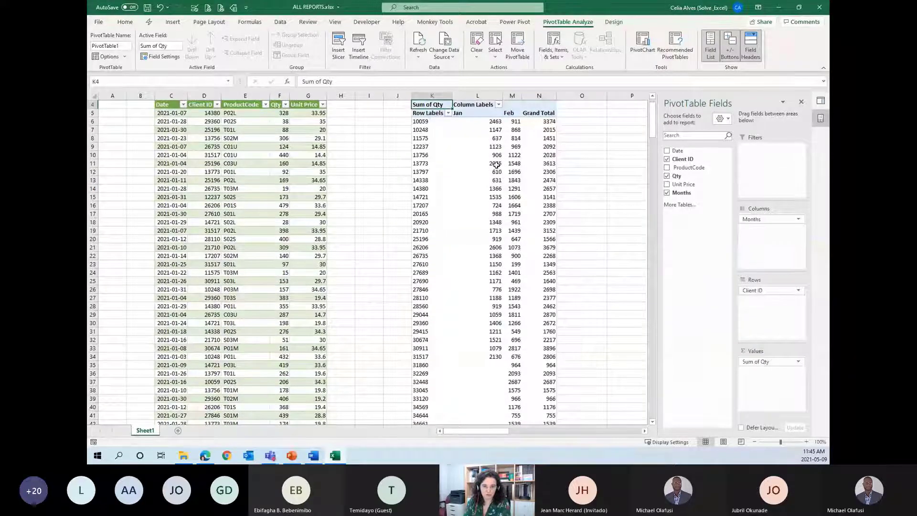
pyautogui.scroll(-4, 537, 232)
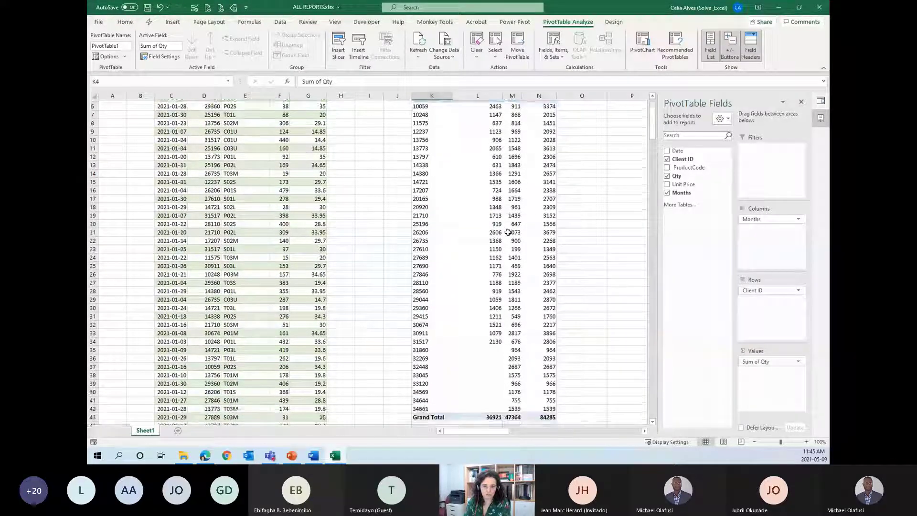
pyautogui.scroll(5, 525, 229)
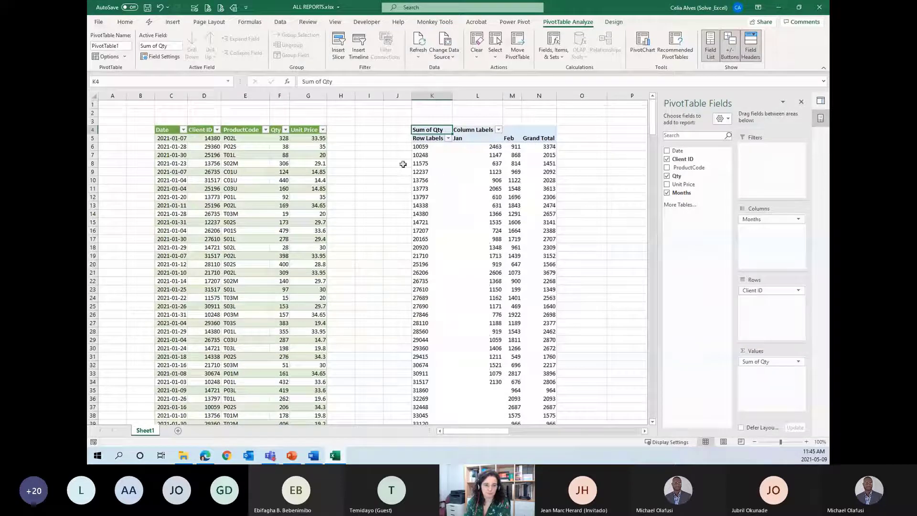
pyautogui.click(147, 7)
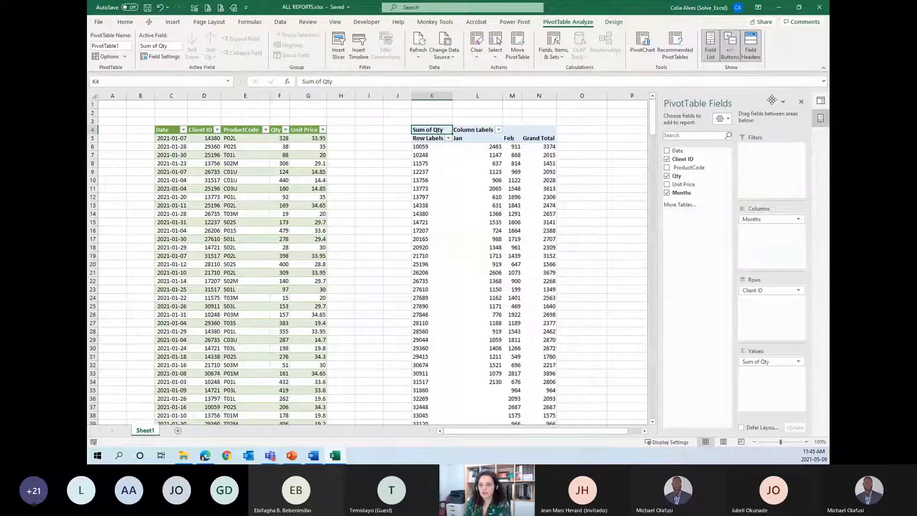
# In File Explorer, move 2021-03.csv from the Other folder into the Monthly Reports folder and return to the workbook
pyautogui.click(184, 455)
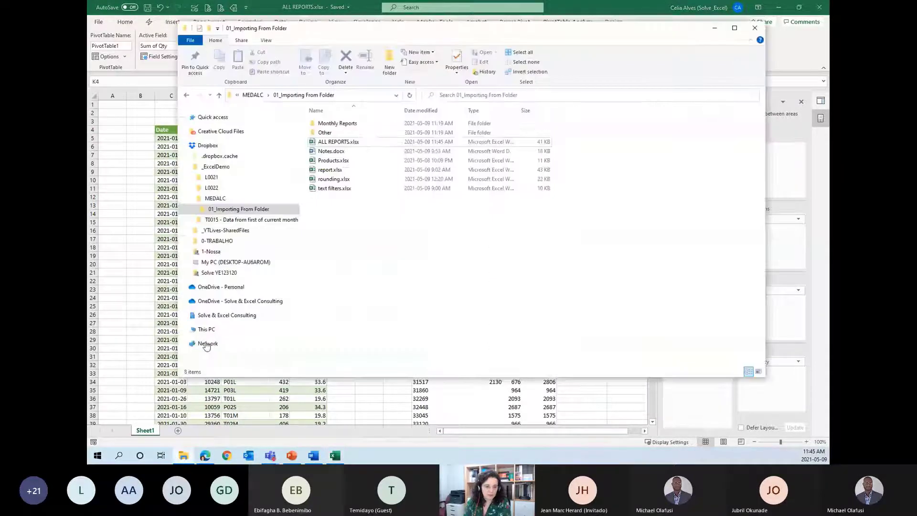
pyautogui.doubleClick(334, 133)
pyautogui.click(333, 127)
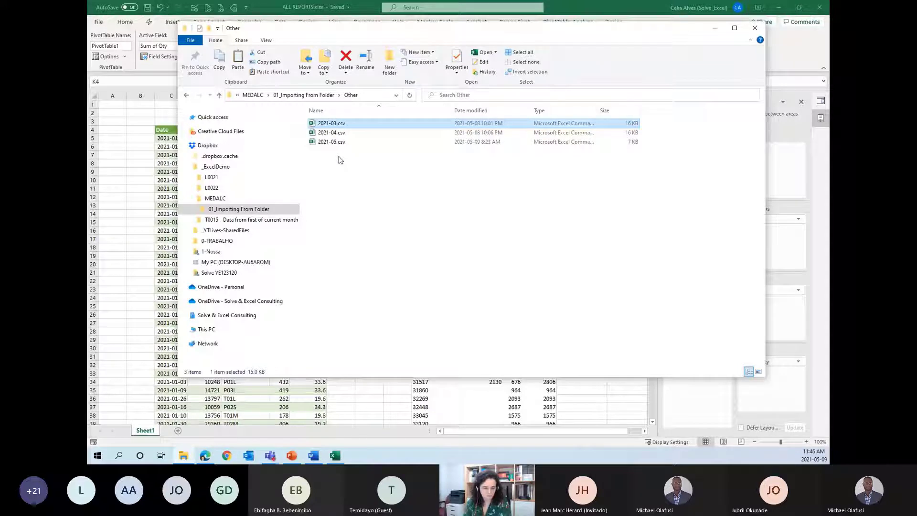
pyautogui.click(317, 95)
pyautogui.click(328, 125)
pyautogui.doubleClick(328, 125)
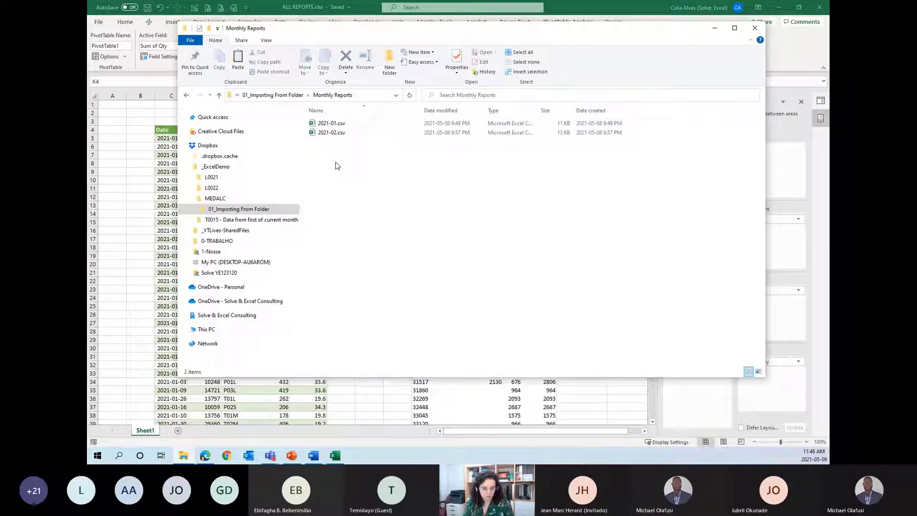
pyautogui.hotkey('ctrl', 'v')
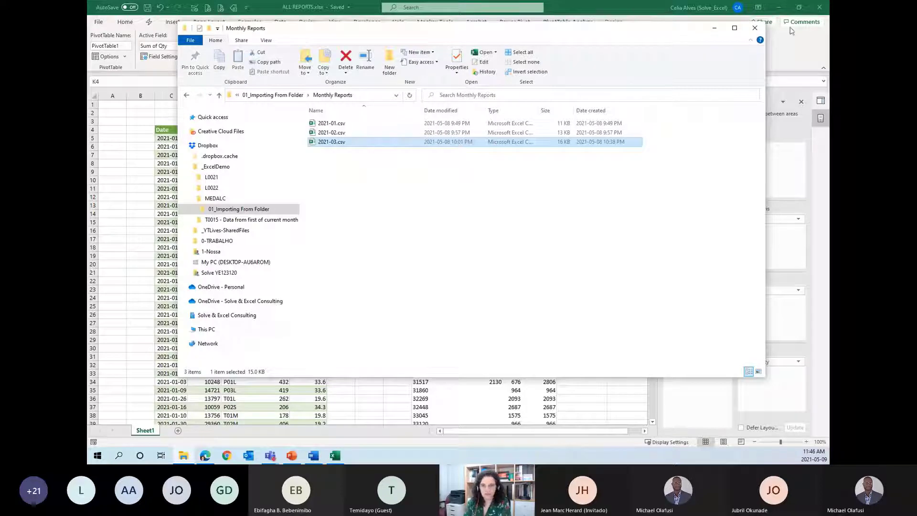
pyautogui.click(714, 28)
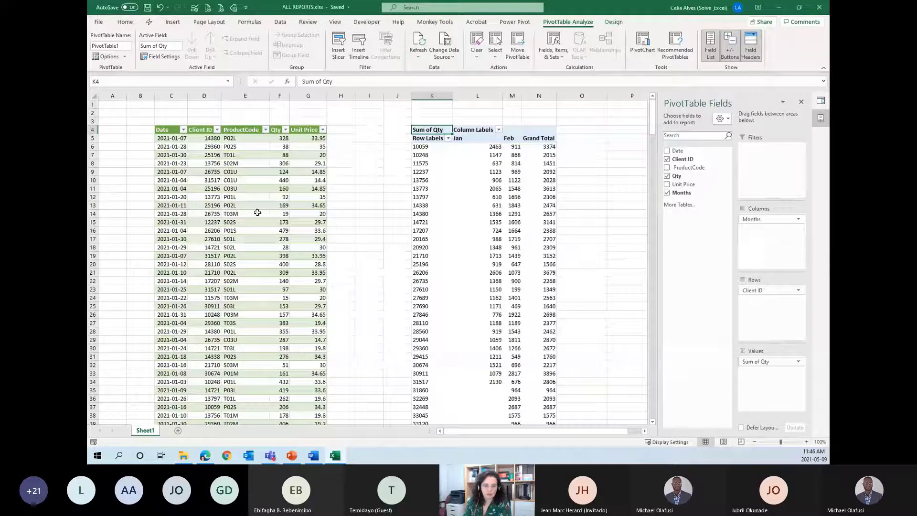
# Close the PivotTable Fields and Queries & Connections panes and select cell F9 in the monthly data table
pyautogui.click(276, 23)
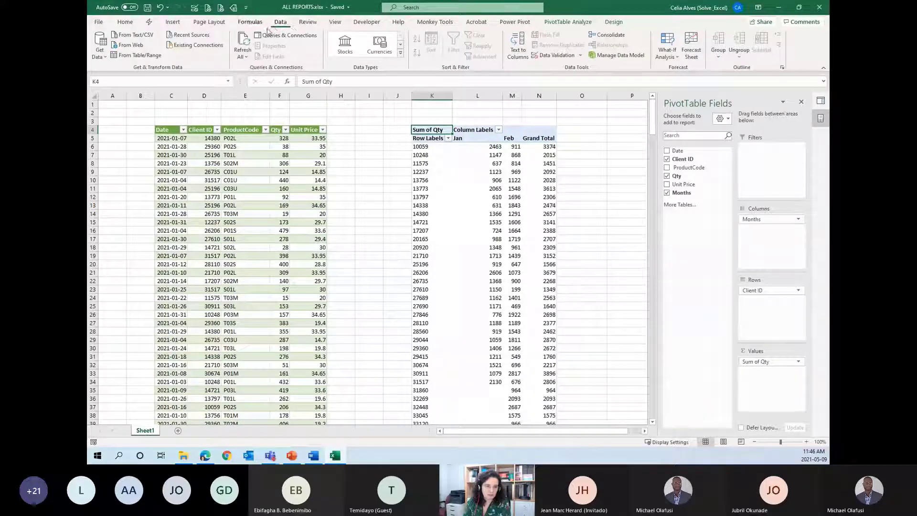
pyautogui.click(800, 103)
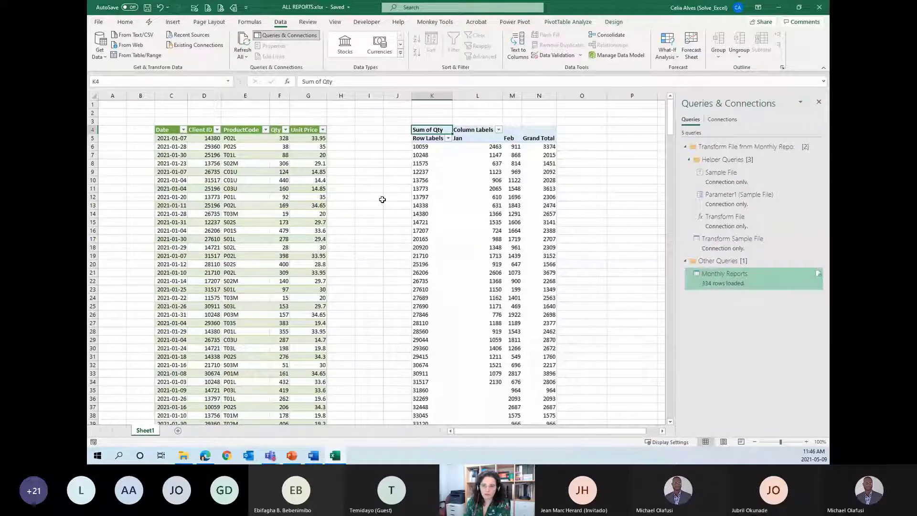
pyautogui.click(288, 35)
pyautogui.click(281, 171)
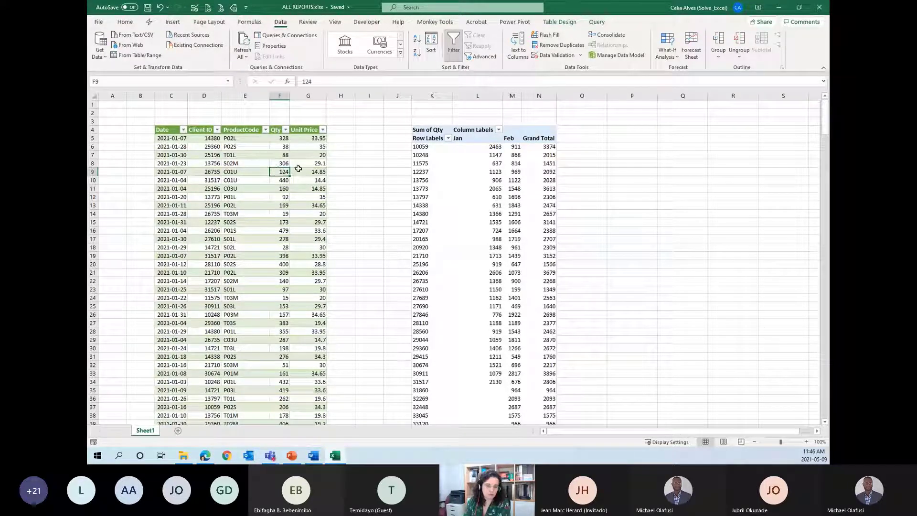
pyautogui.moveTo(497, 185)
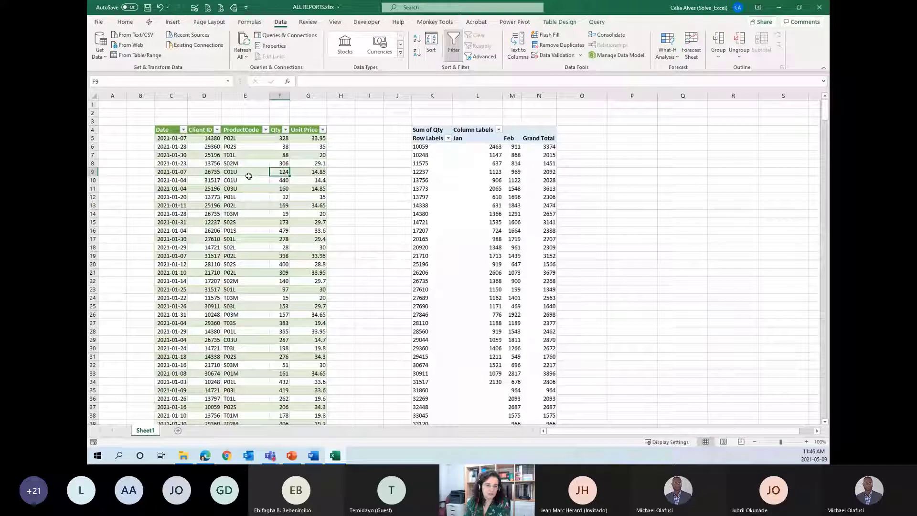
# Check the months available in the table's Date filter and refresh all data in the workbook
pyautogui.click(183, 130)
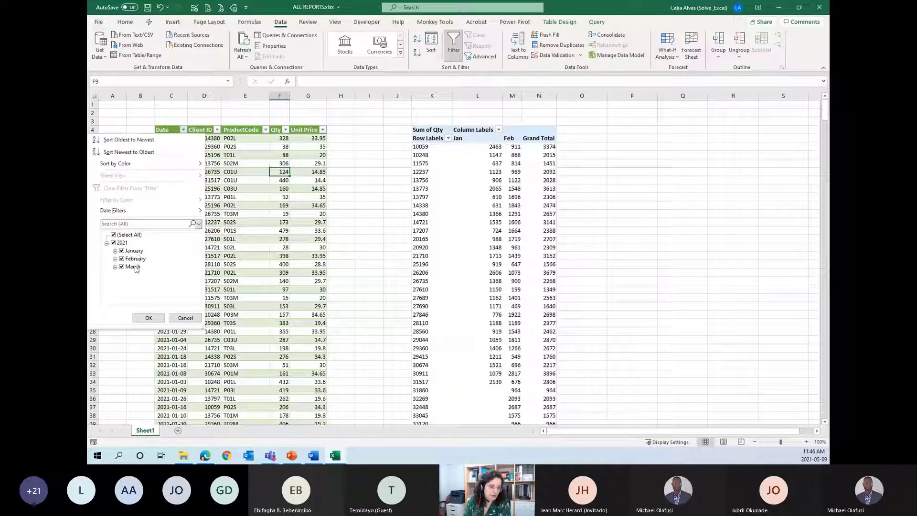
pyautogui.click(149, 318)
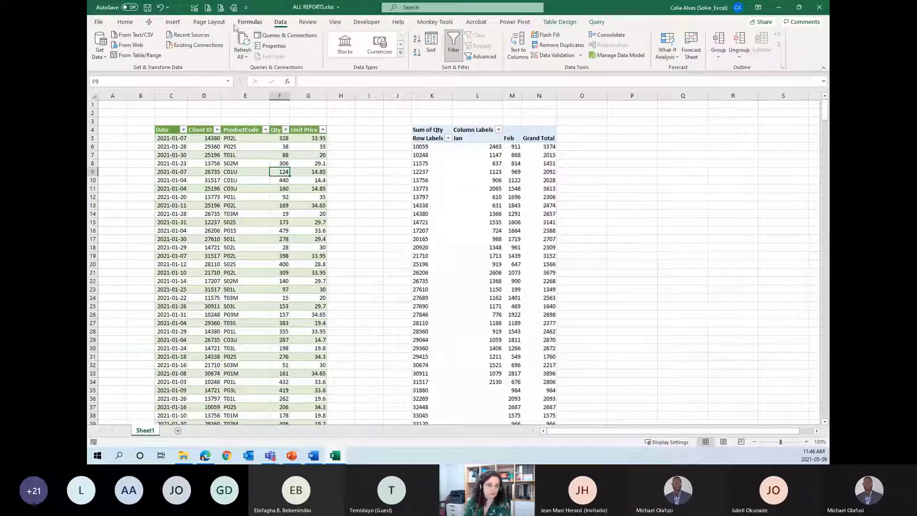
pyautogui.click(243, 41)
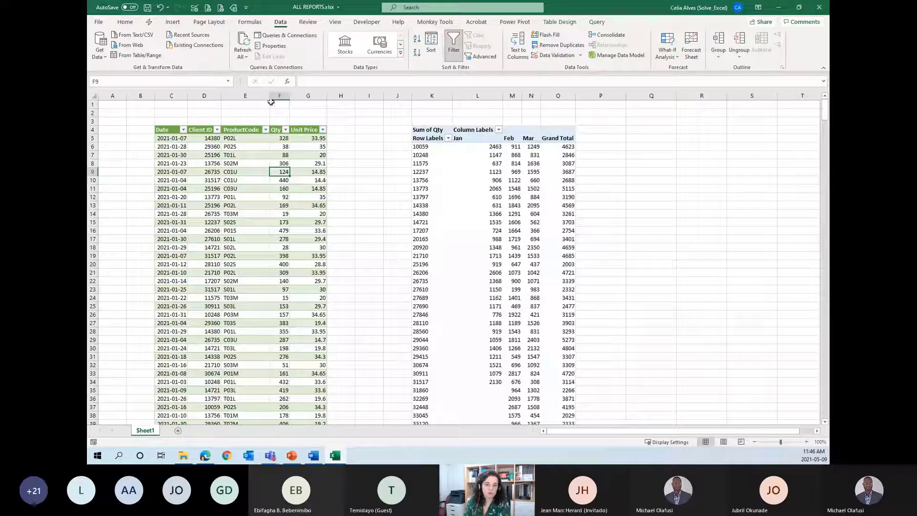
# Disable background refresh in the query properties of the Monthly Reports query
pyautogui.click(274, 38)
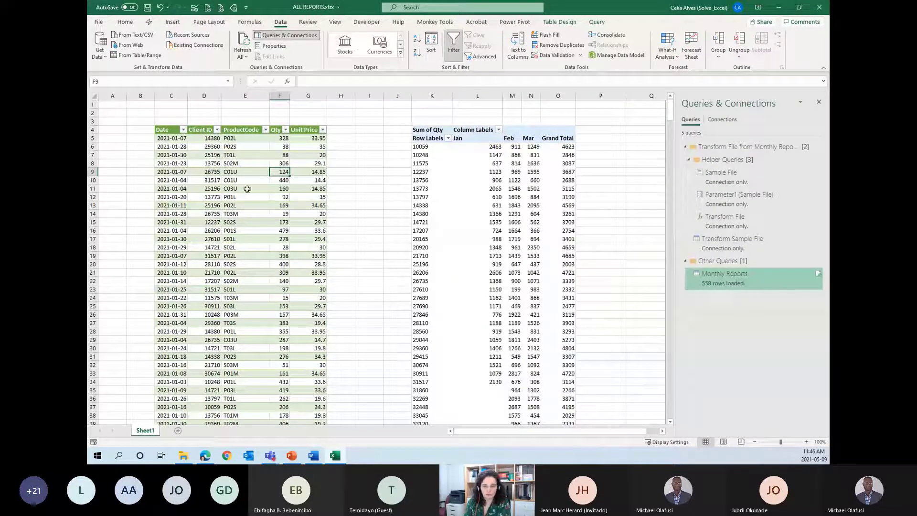
pyautogui.rightClick(713, 283)
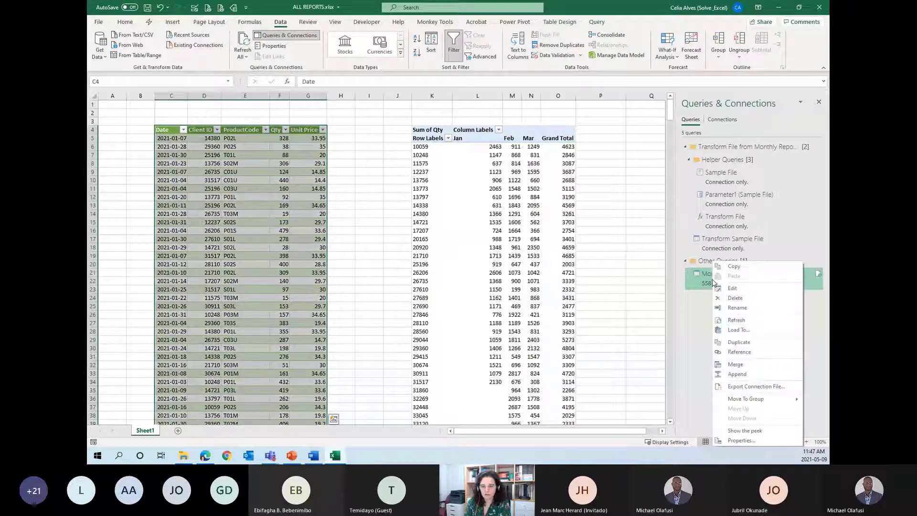
pyautogui.click(750, 443)
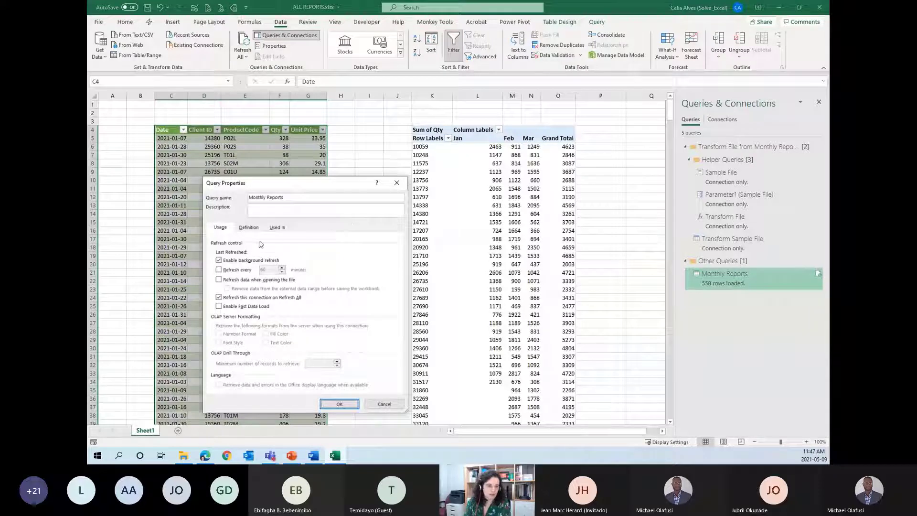
pyautogui.click(219, 260)
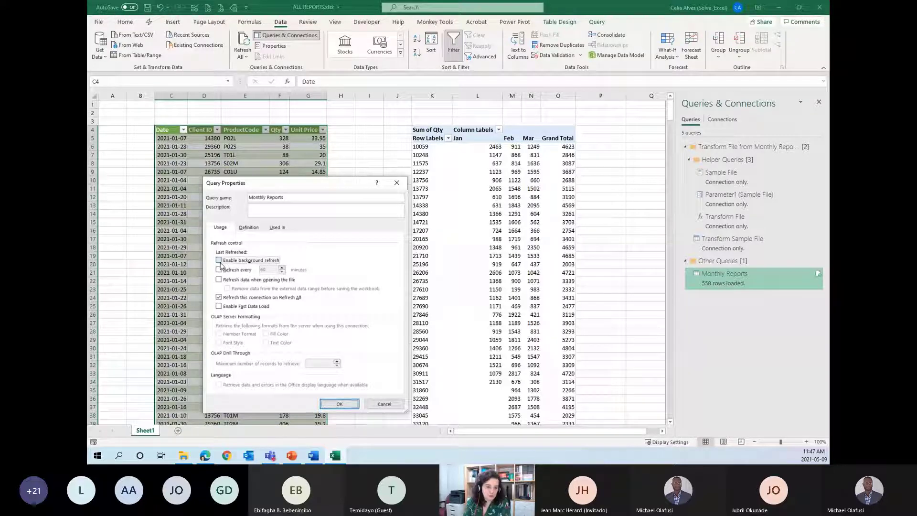
pyautogui.click(220, 262)
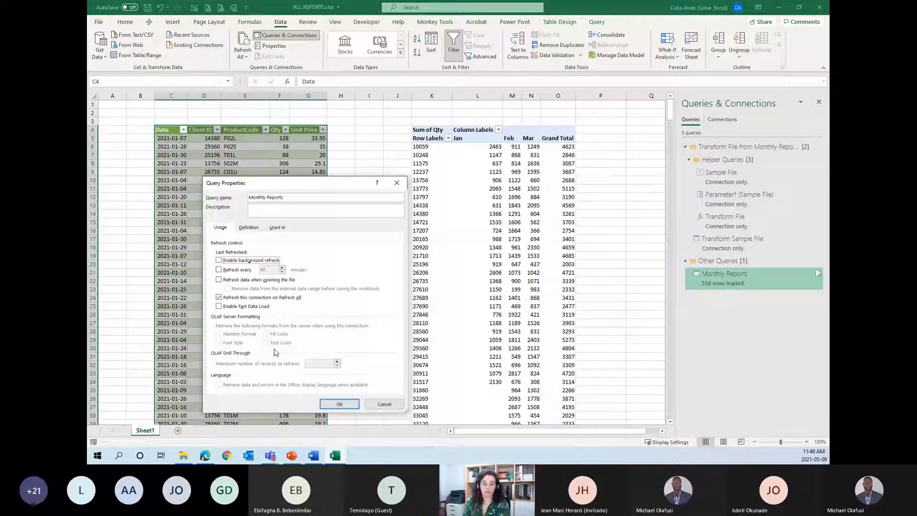
pyautogui.click(339, 404)
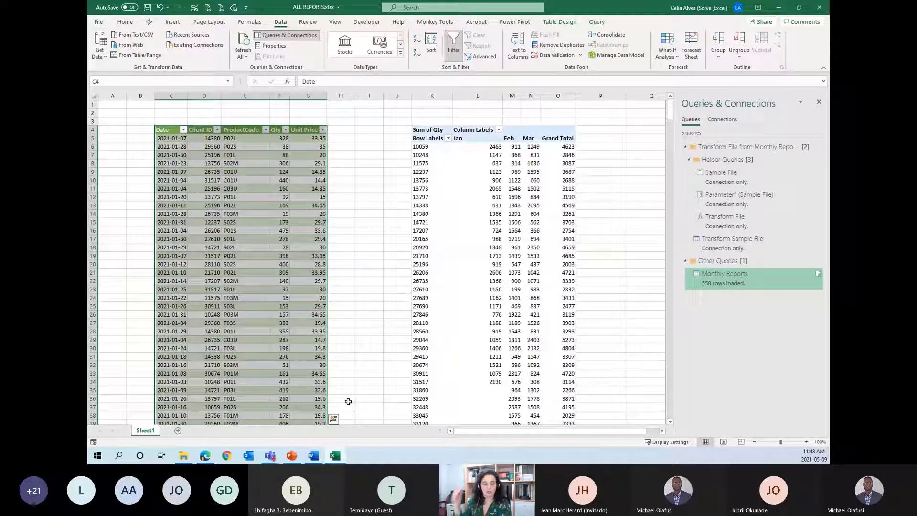
# In File Explorer, copy 2021-04.csv from the Other folder into the Monthly Reports folder and return to the workbook
pyautogui.click(182, 456)
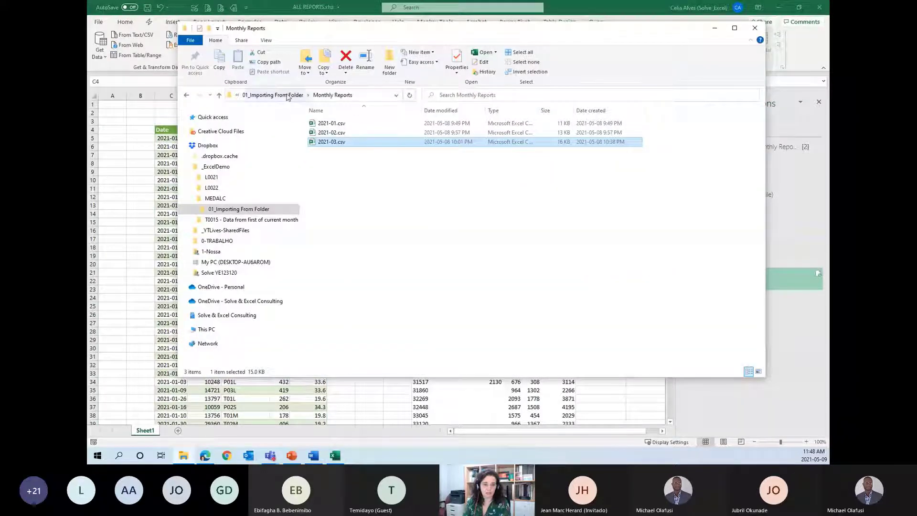
pyautogui.click(272, 95)
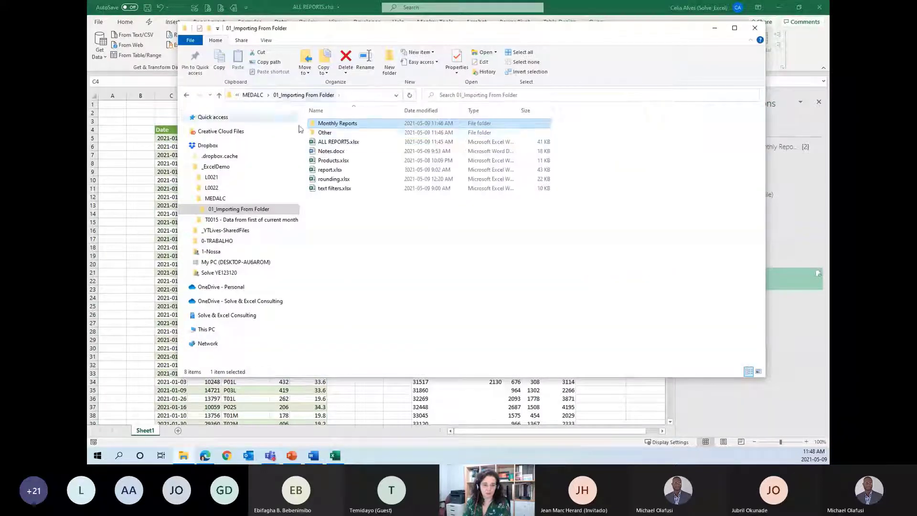
pyautogui.doubleClick(337, 134)
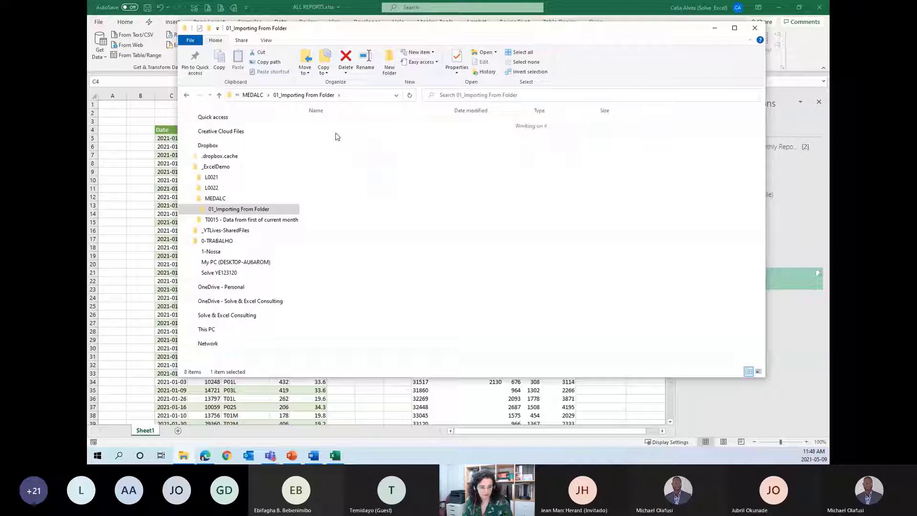
pyautogui.click(337, 126)
pyautogui.hotkey('ctrl', 'c')
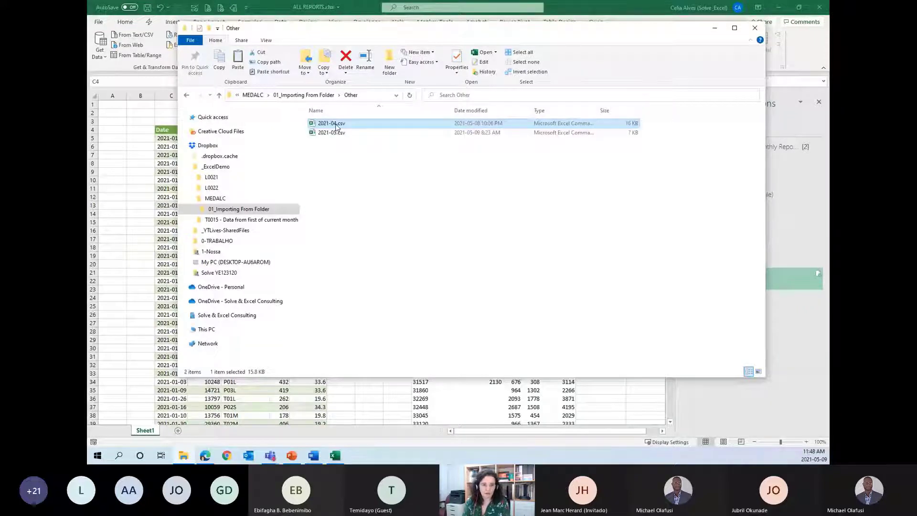
pyautogui.click(316, 96)
pyautogui.doubleClick(335, 123)
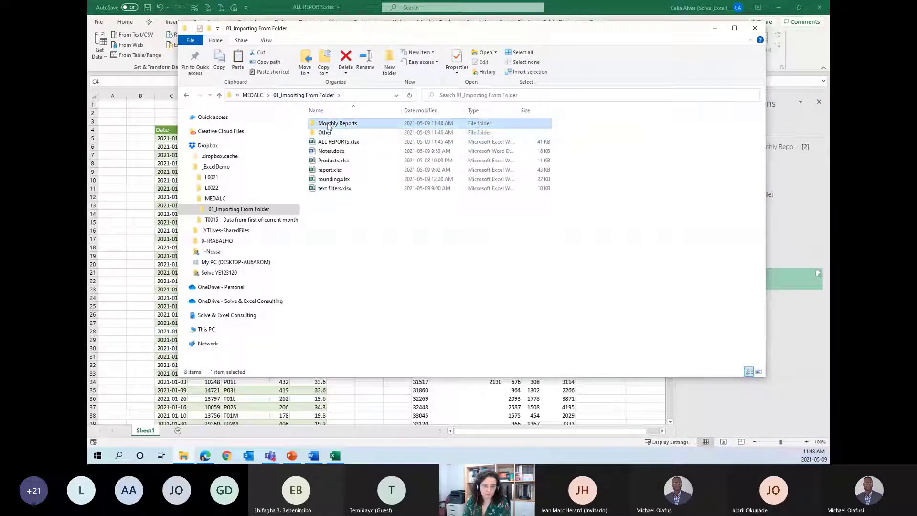
pyautogui.hotkey('ctrl', 'v')
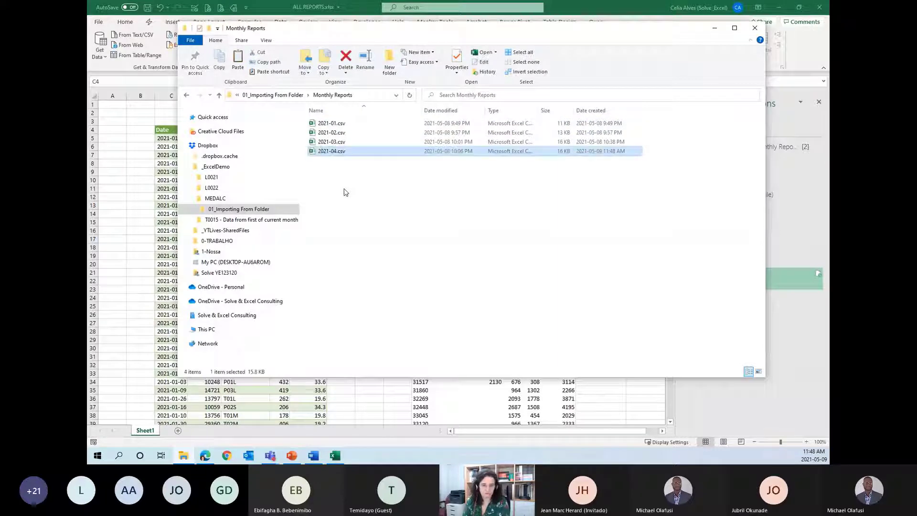
pyautogui.click(717, 29)
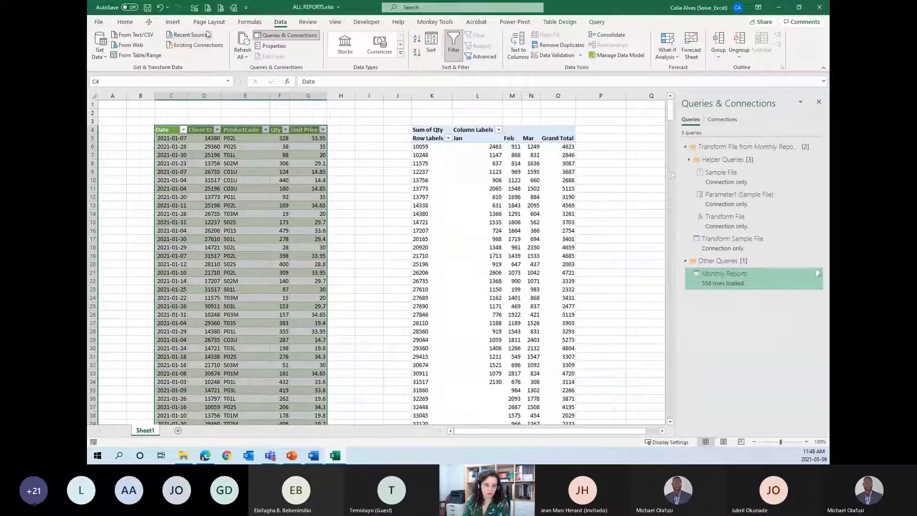
# Refresh all workbook data and check the months in the table's Date filter and the Monthly Reports query preview
pyautogui.click(239, 42)
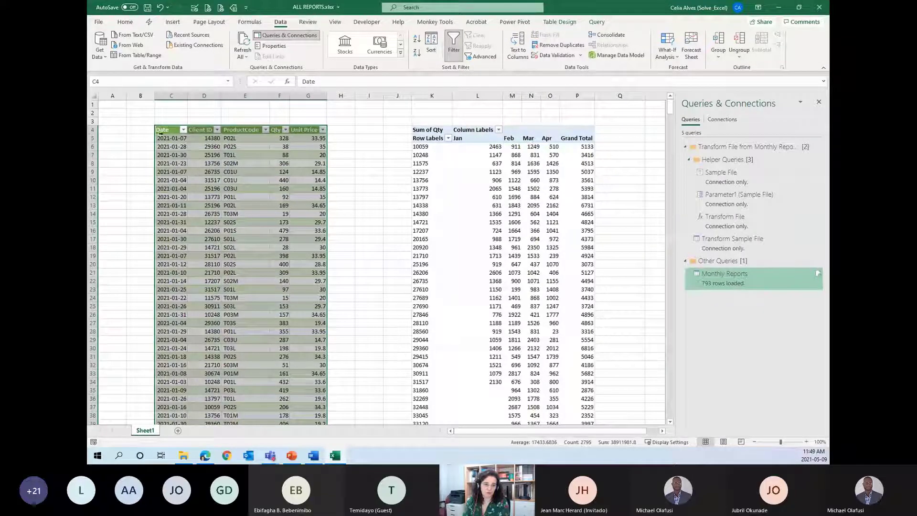
pyautogui.click(182, 130)
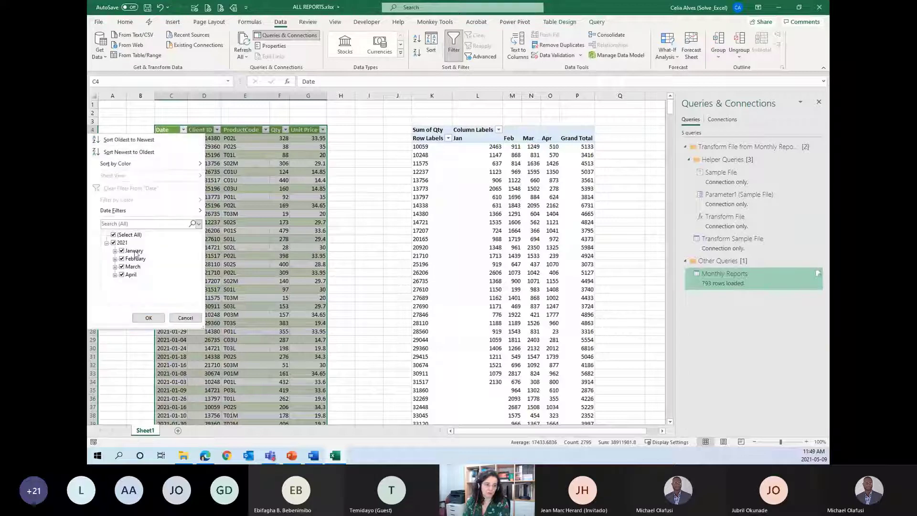
pyautogui.click(258, 153)
pyautogui.click(258, 152)
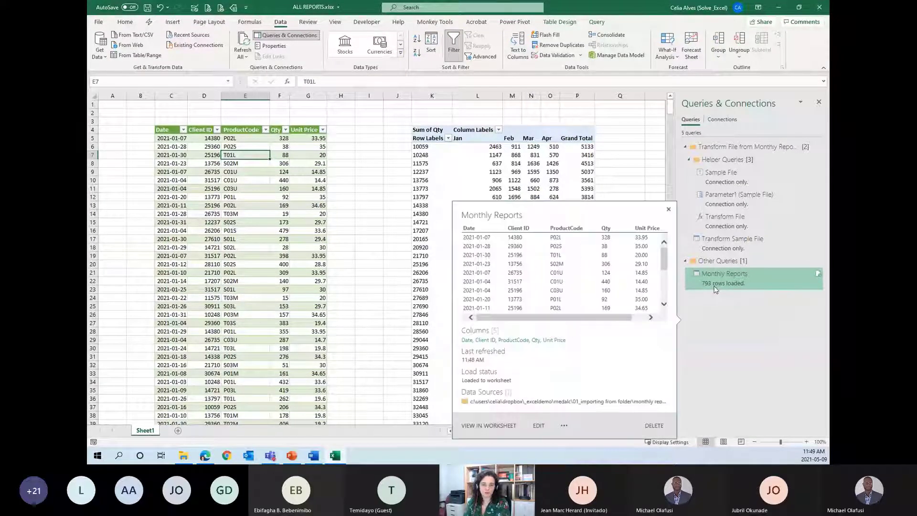
pyautogui.click(385, 238)
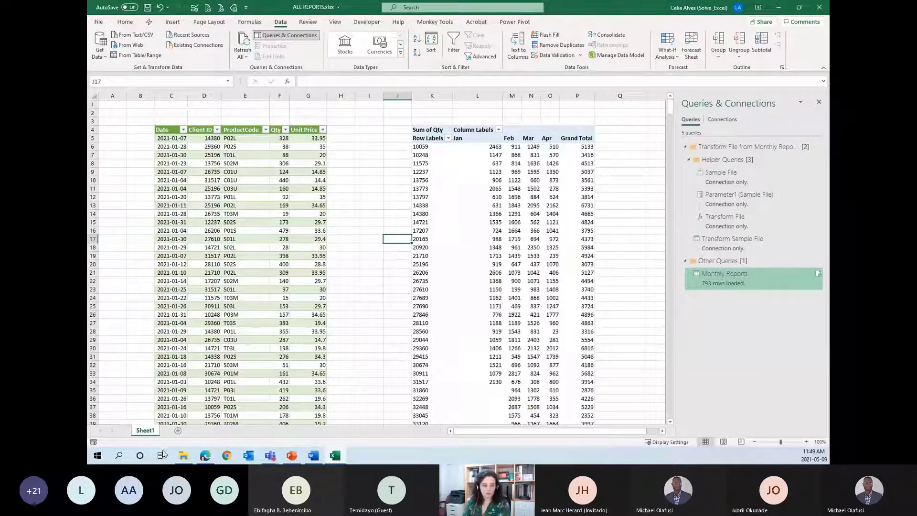
# In File Explorer, review the CSV files in the Monthly Reports folder and return to the workbook
pyautogui.click(183, 455)
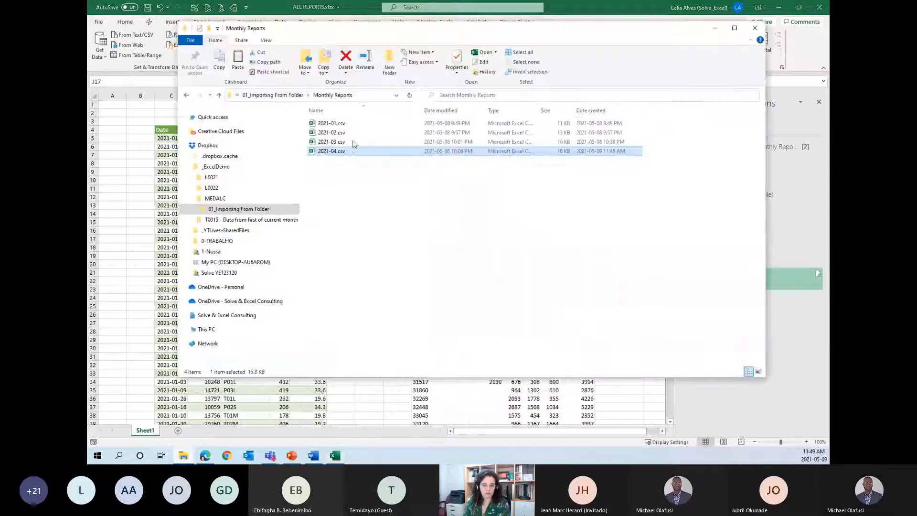
pyautogui.click(292, 97)
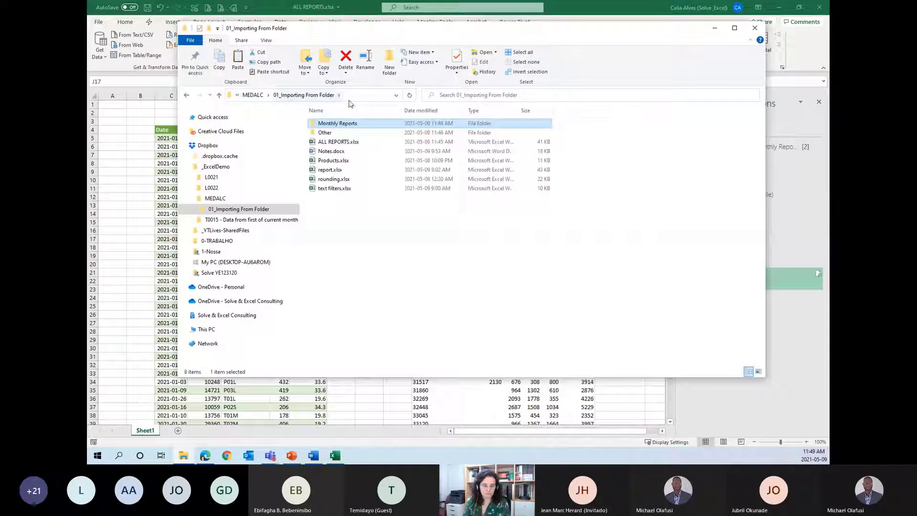
pyautogui.doubleClick(340, 124)
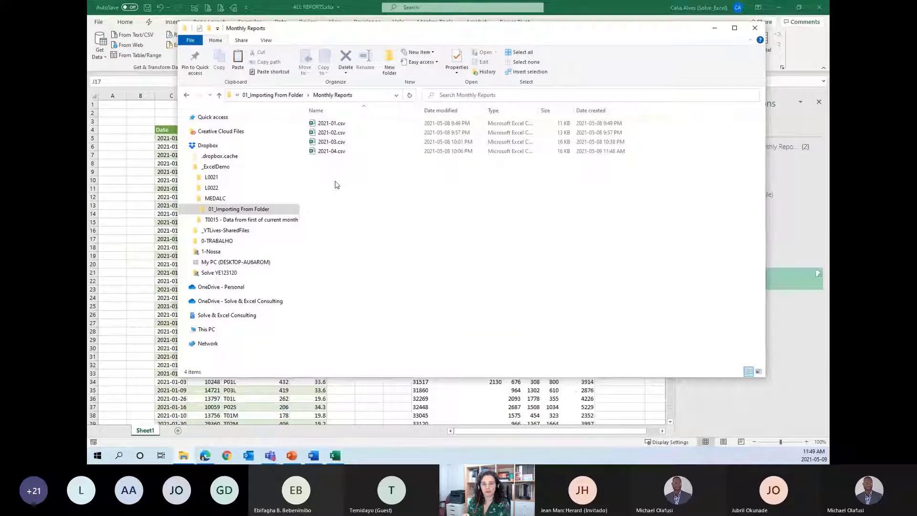
pyautogui.click(714, 28)
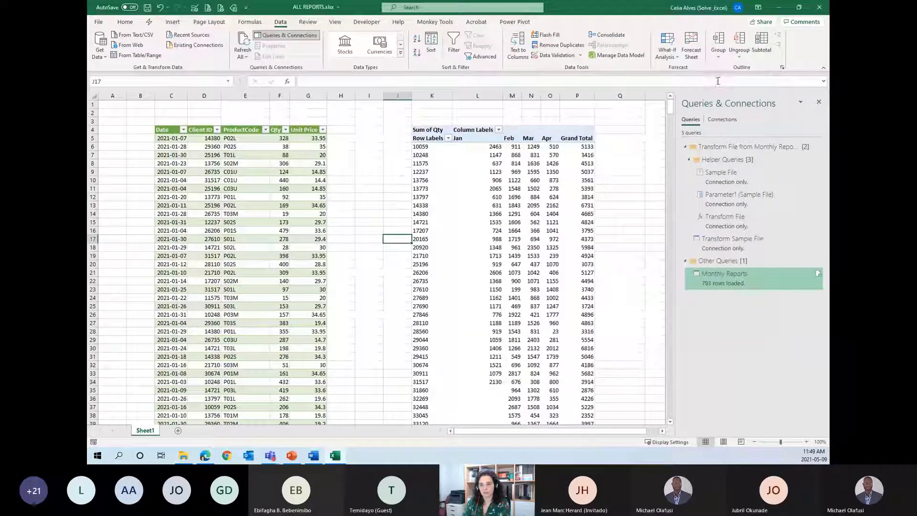
# Open the Monthly Reports query in the Power Query Editor and refresh the preview of its Source step
pyautogui.doubleClick(713, 280)
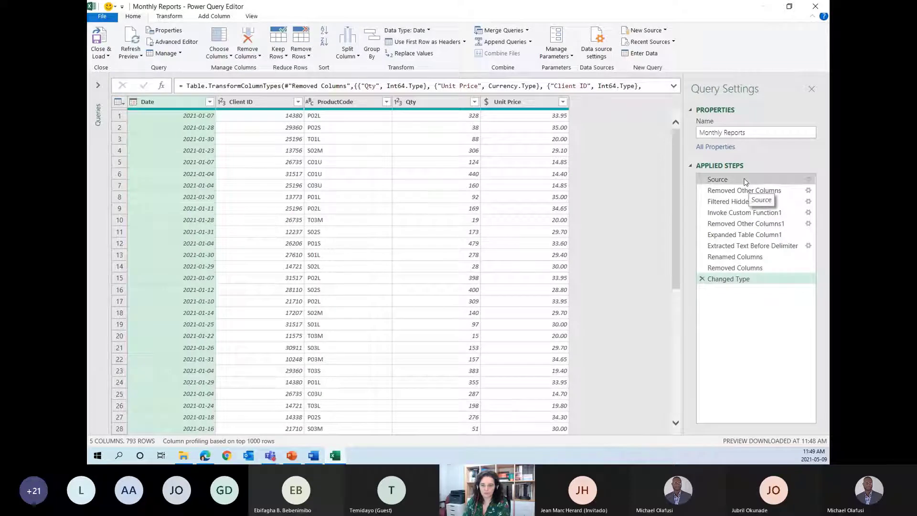
pyautogui.click(744, 180)
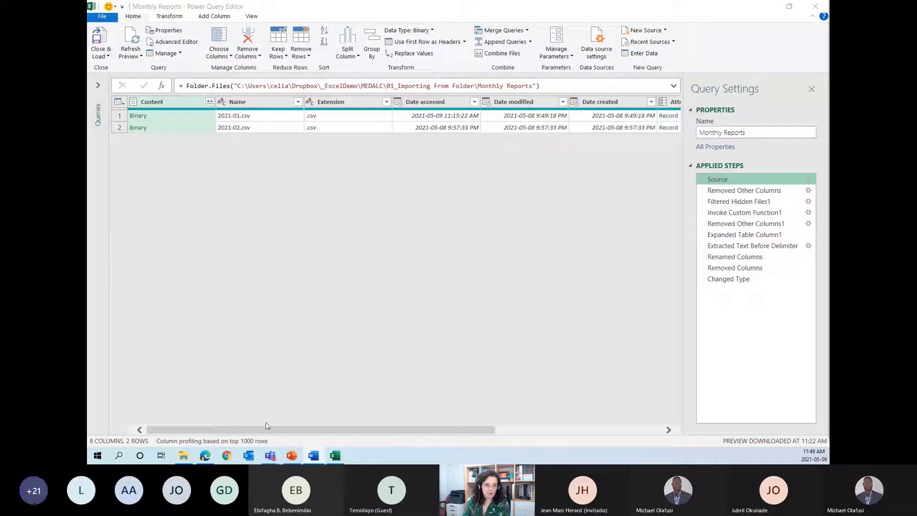
pyautogui.moveTo(267, 429); pyautogui.dragTo(191, 426)
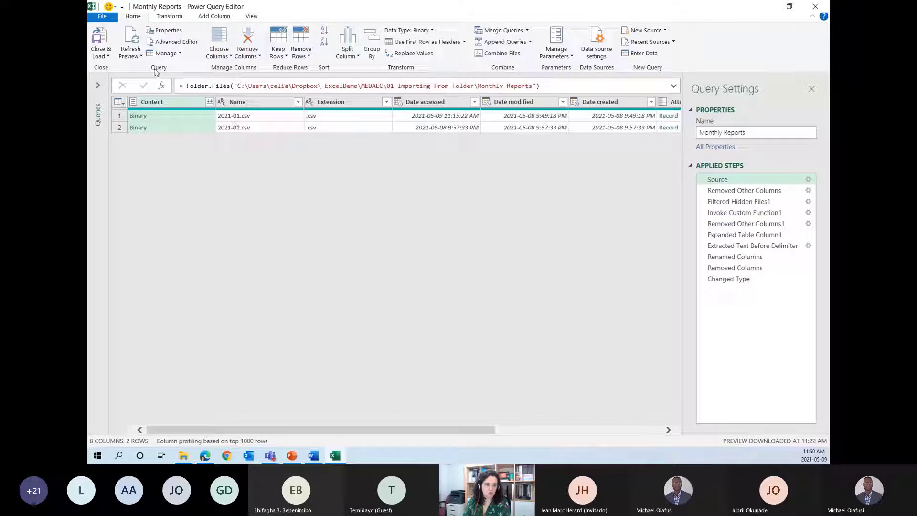
pyautogui.click(134, 44)
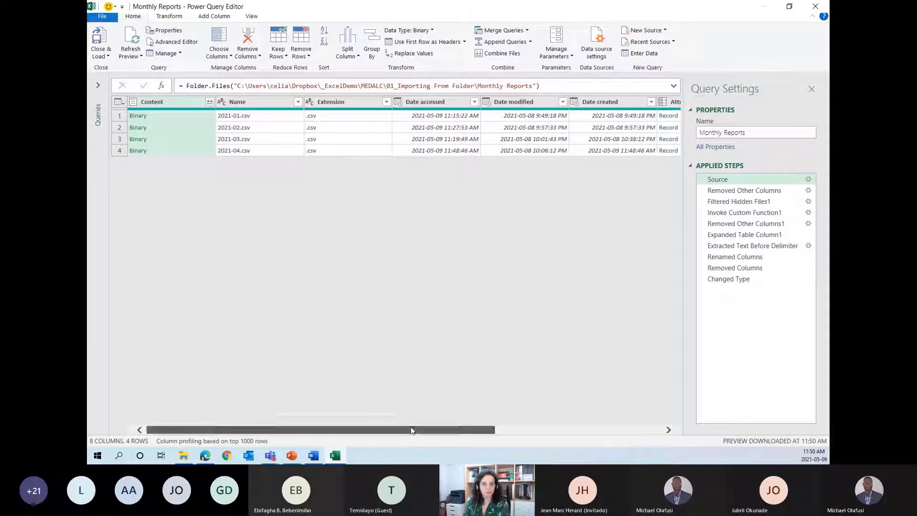
# Insert a filter after the Source step that keeps only the file whose Date created is the latest
pyautogui.moveTo(413, 430); pyautogui.dragTo(510, 426)
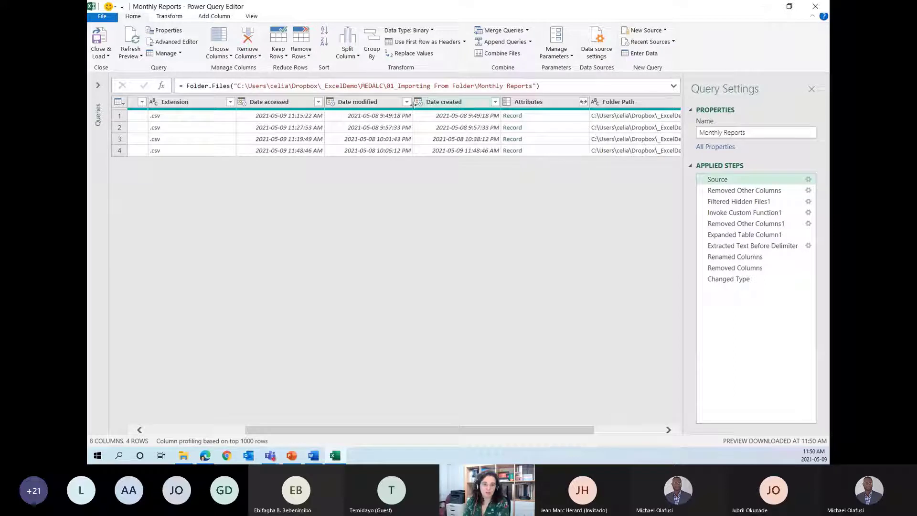
pyautogui.click(495, 102)
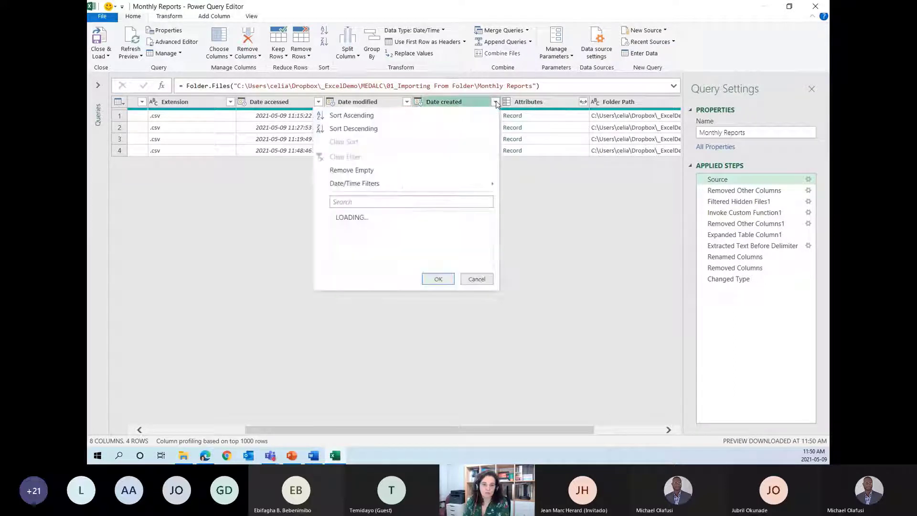
pyautogui.moveTo(361, 186)
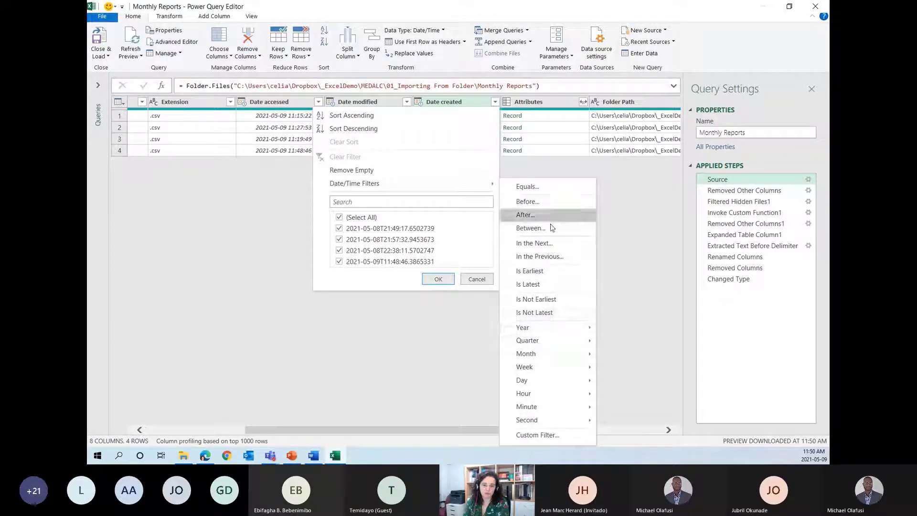
pyautogui.click(543, 285)
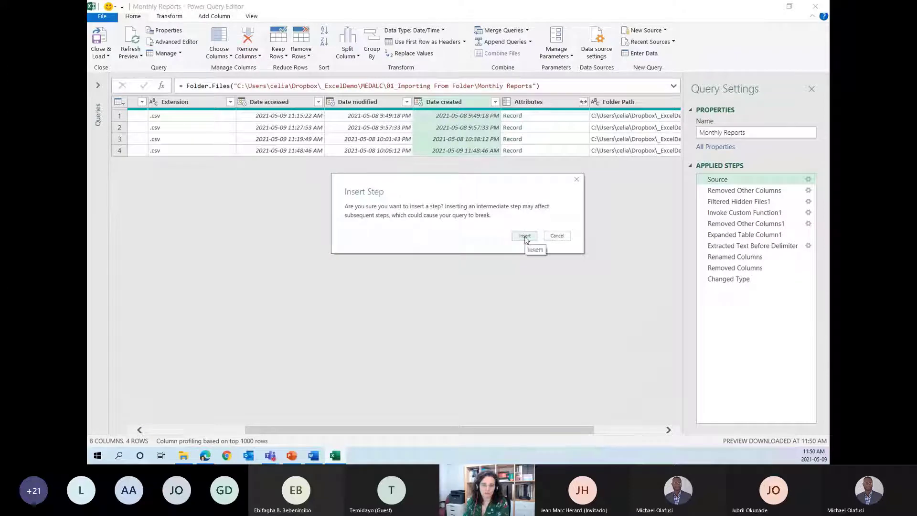
pyautogui.click(524, 236)
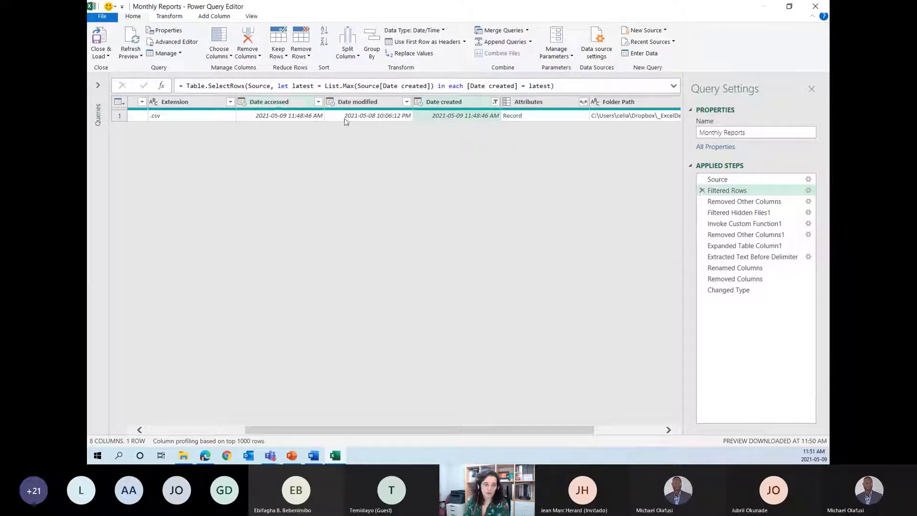
# Review the one-file result of Filtered Rows and step through the following applied steps up to Changed Type
pyautogui.moveTo(537, 427); pyautogui.dragTo(437, 428)
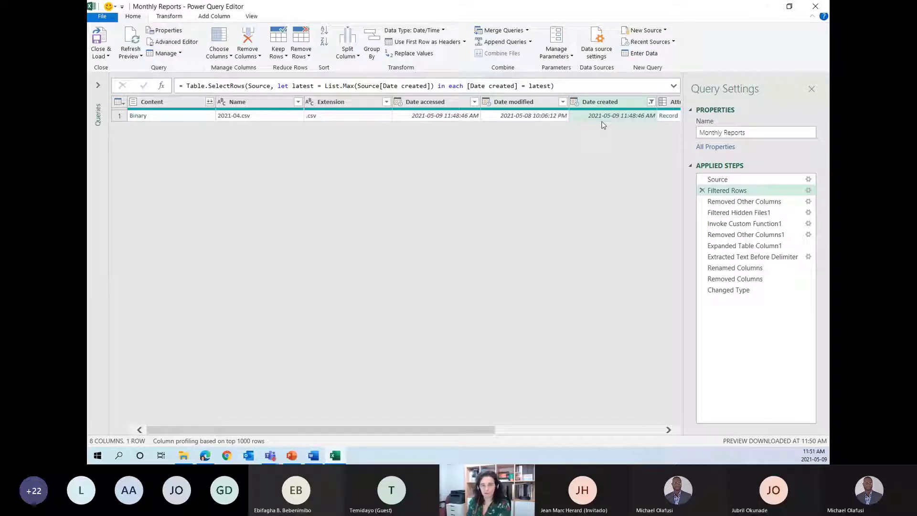
pyautogui.click(741, 203)
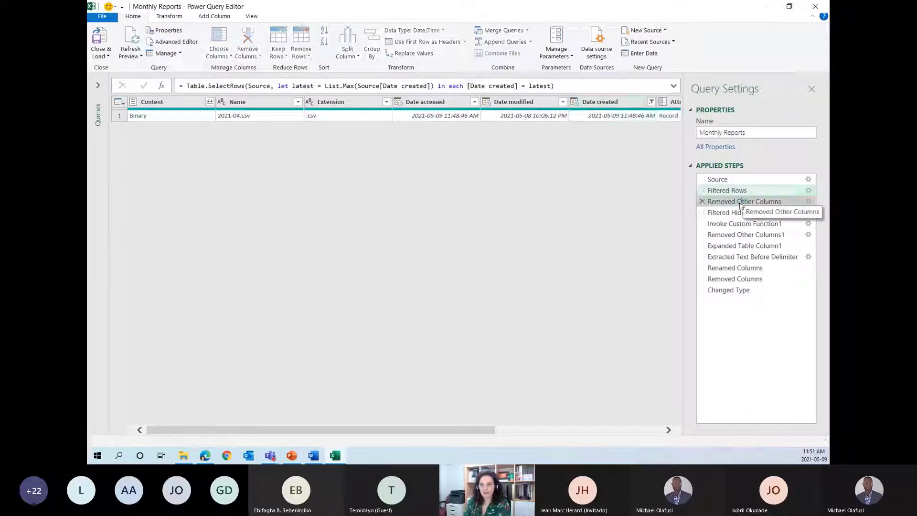
pyautogui.click(739, 213)
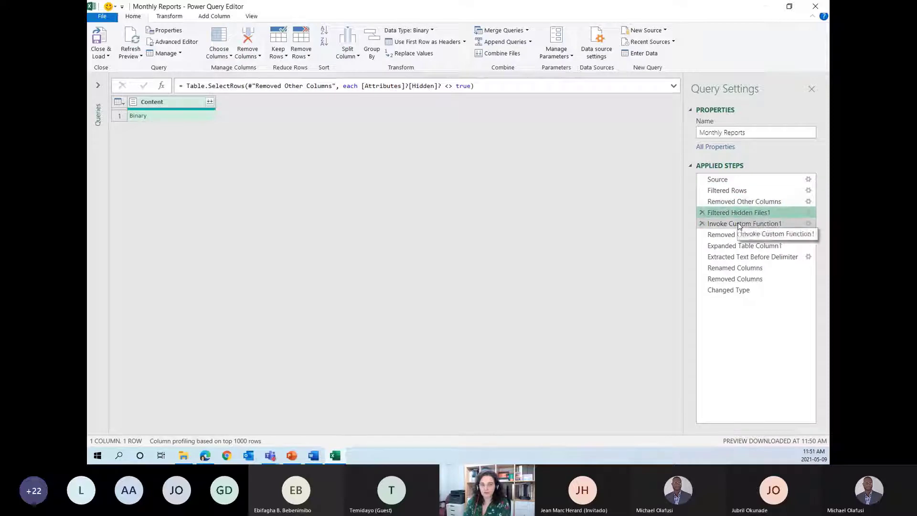
pyautogui.click(741, 234)
pyautogui.click(740, 245)
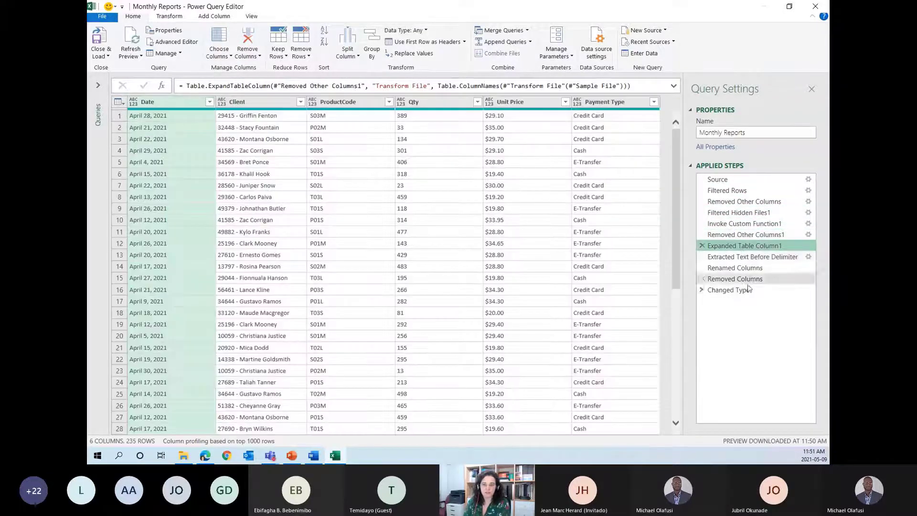
pyautogui.click(747, 286)
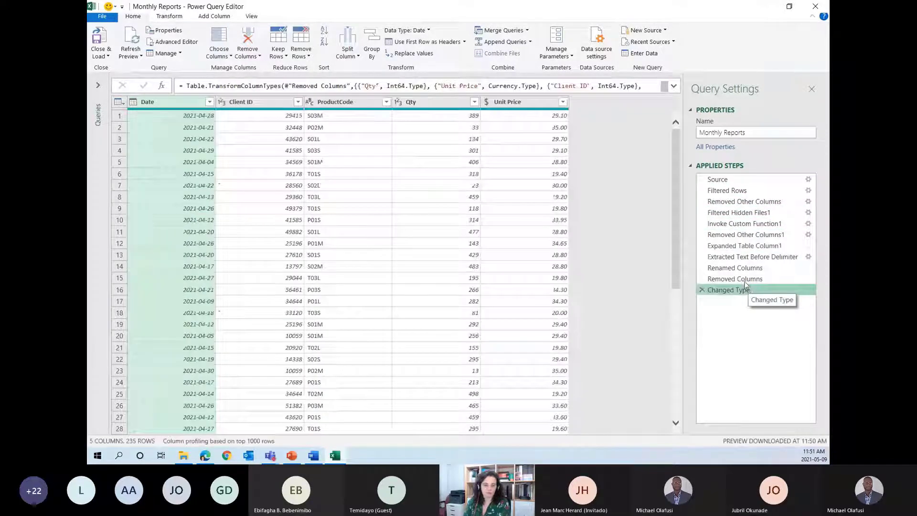
# Check the dates in the Date column's filter list, accept it with all dates selected, and load the query to the workbook
pyautogui.click(209, 102)
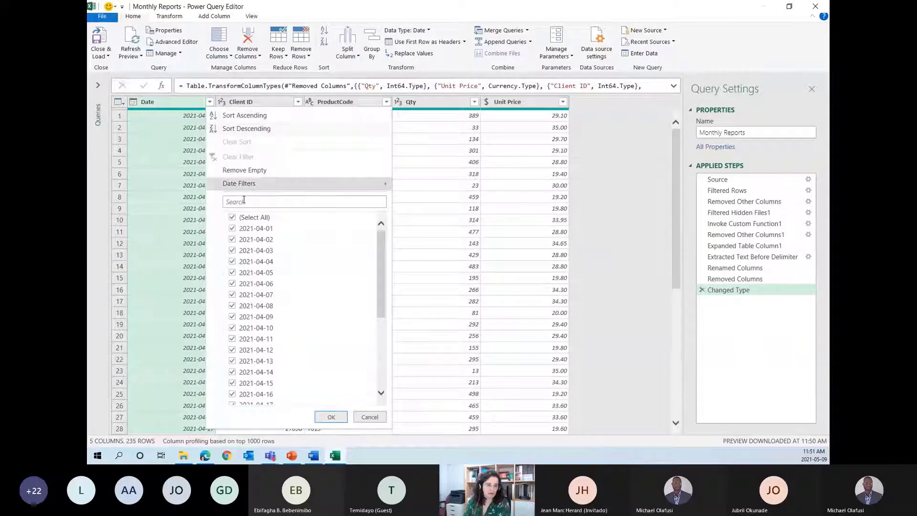
pyautogui.scroll(-1, 279, 292)
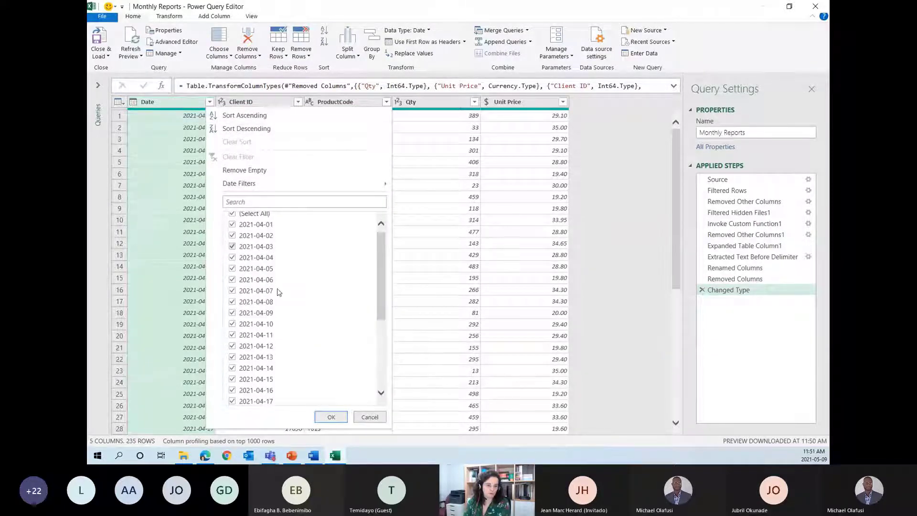
pyautogui.click(331, 417)
pyautogui.click(102, 32)
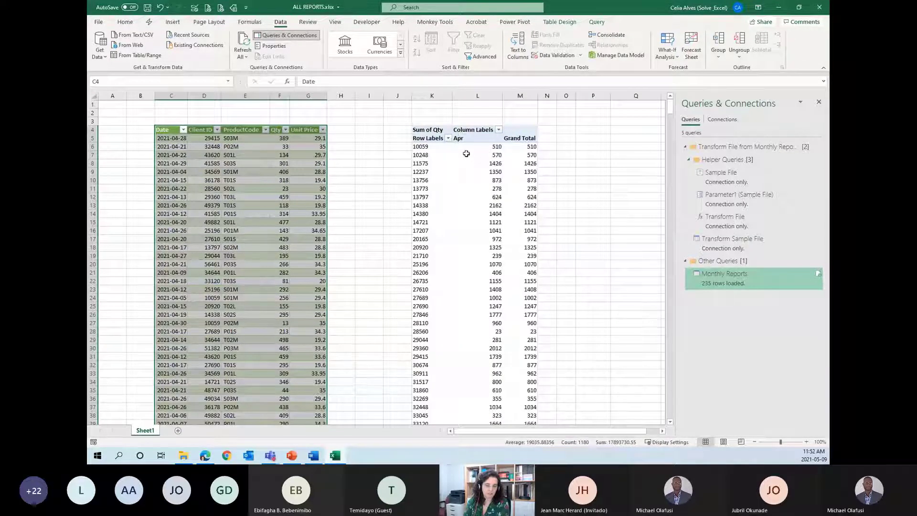
# In File Explorer, move 2021-05.csv from the Other folder into the Monthly Reports folder and return to the workbook
pyautogui.click(184, 455)
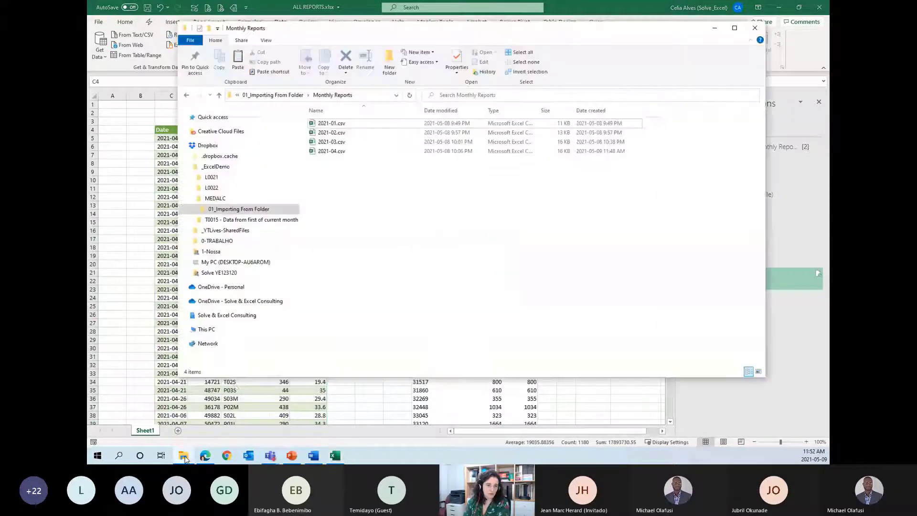
pyautogui.click(272, 94)
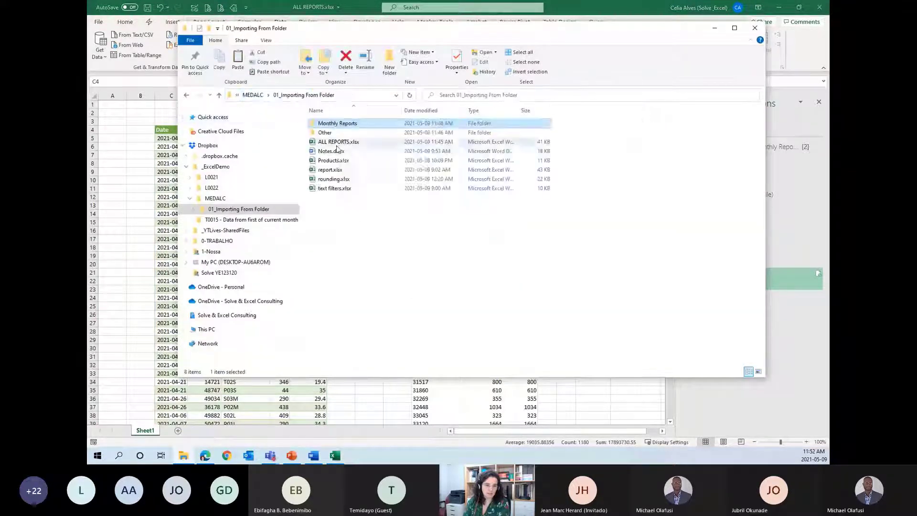
pyautogui.doubleClick(325, 132)
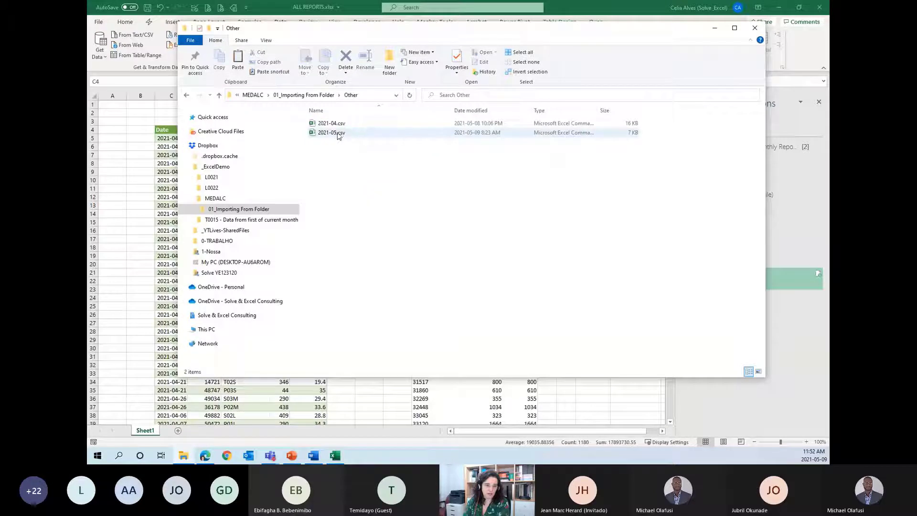
pyautogui.click(338, 134)
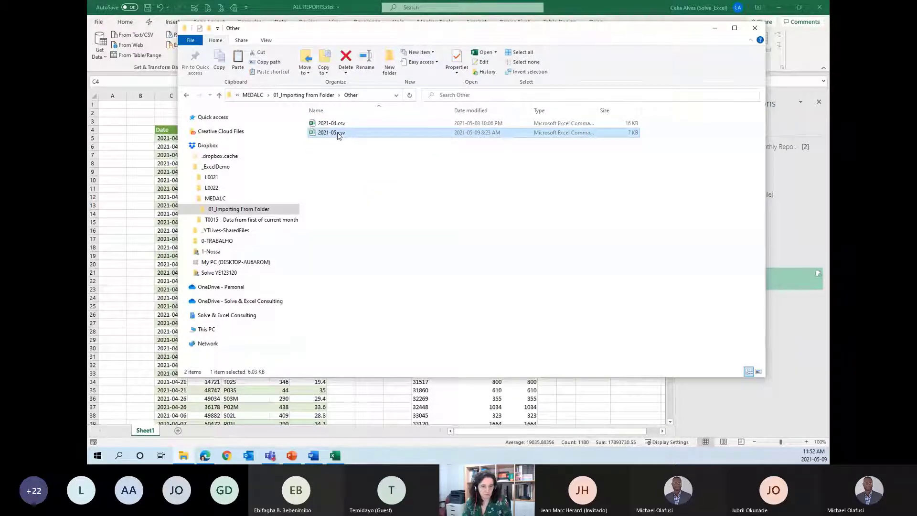
pyautogui.click(306, 95)
pyautogui.doubleClick(335, 123)
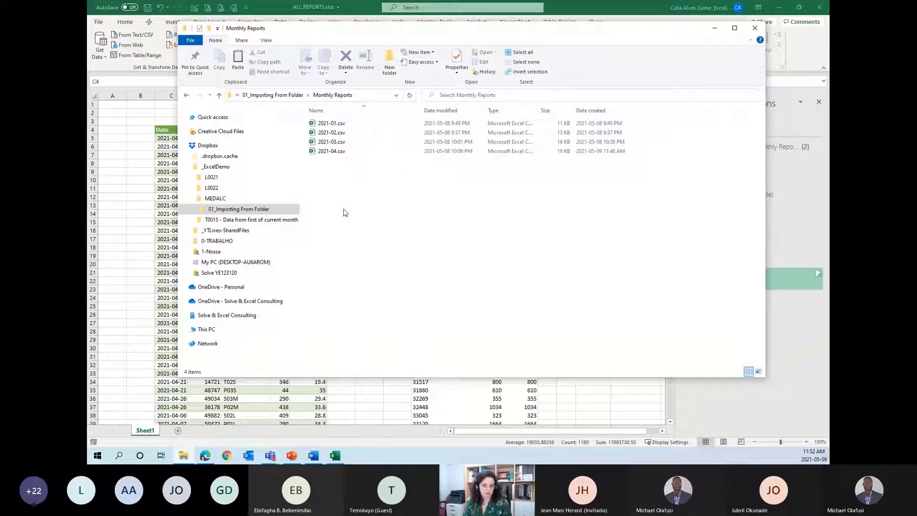
pyautogui.hotkey('ctrl', 'v')
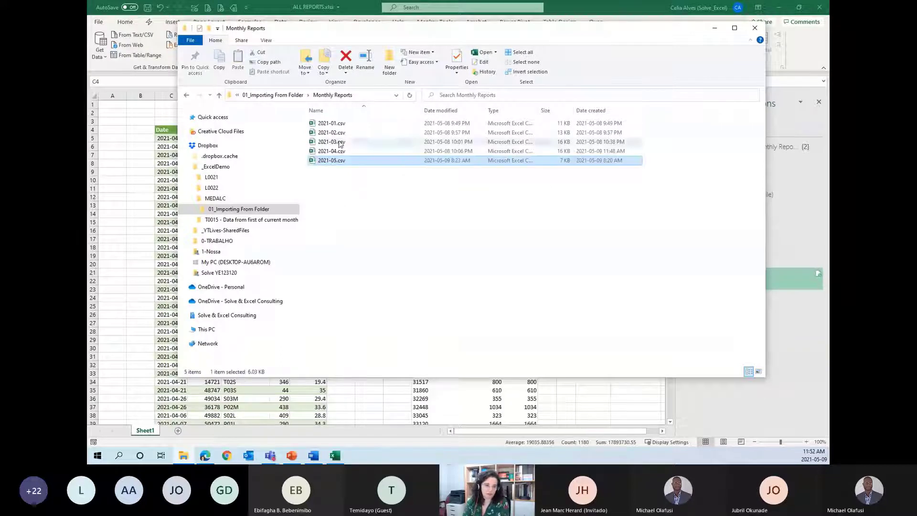
pyautogui.click(712, 31)
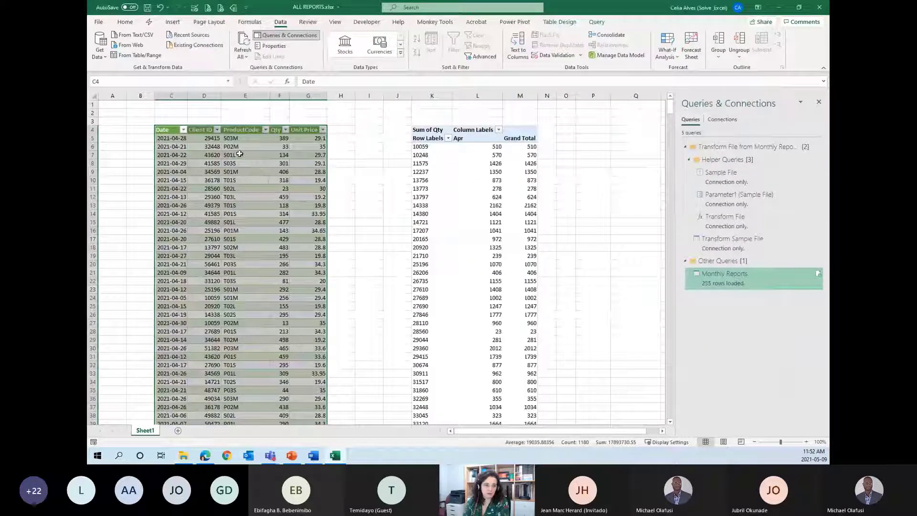
# Refresh all workbook data and check the loaded table and the Monthly Reports query
pyautogui.click(241, 42)
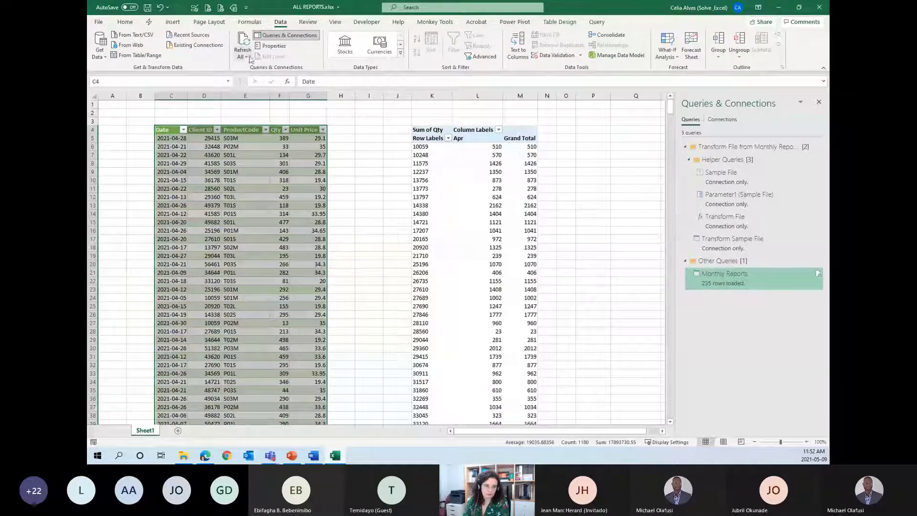
pyautogui.click(243, 40)
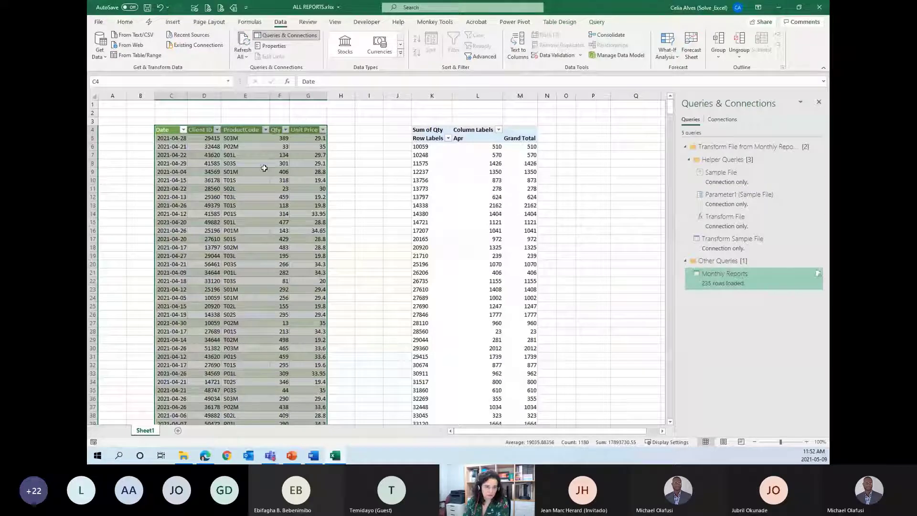
pyautogui.click(223, 171)
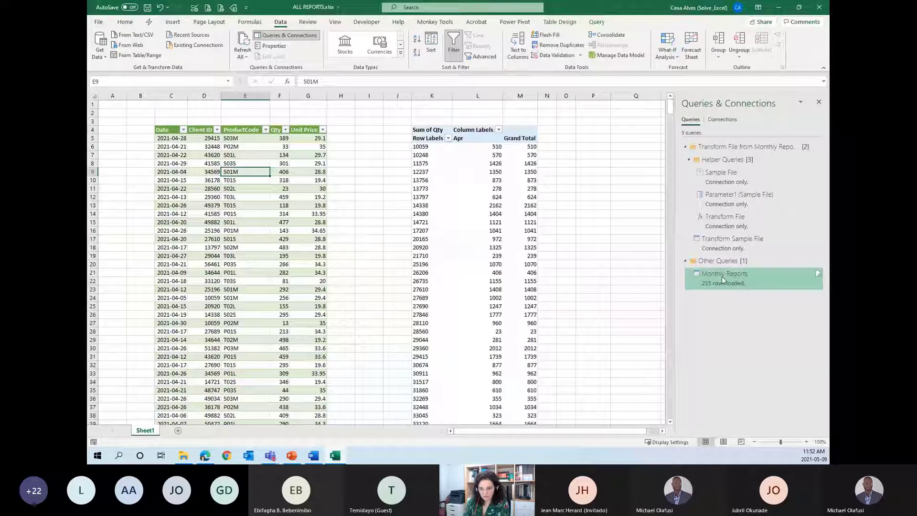
pyautogui.click(722, 280)
pyautogui.click(224, 255)
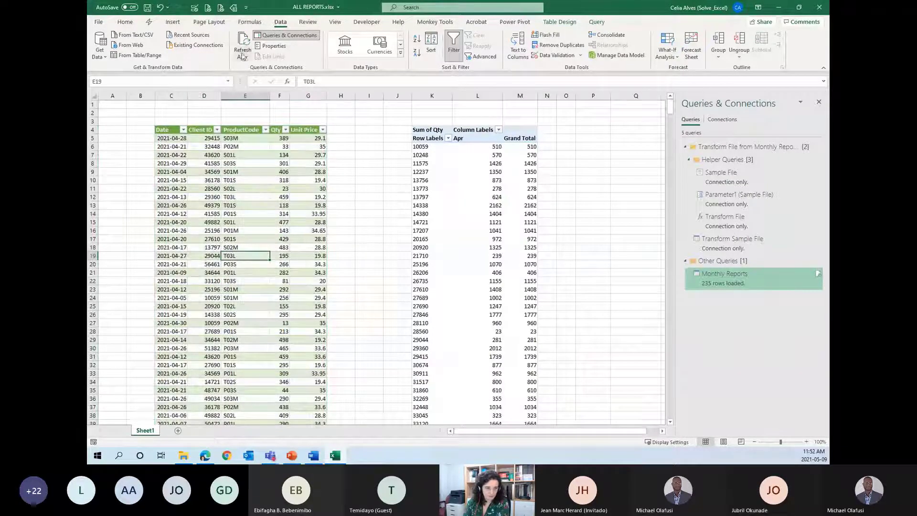
# In File Explorer, compare the Date created and Date modified of the files in Monthly Reports and return to the workbook
pyautogui.click(184, 455)
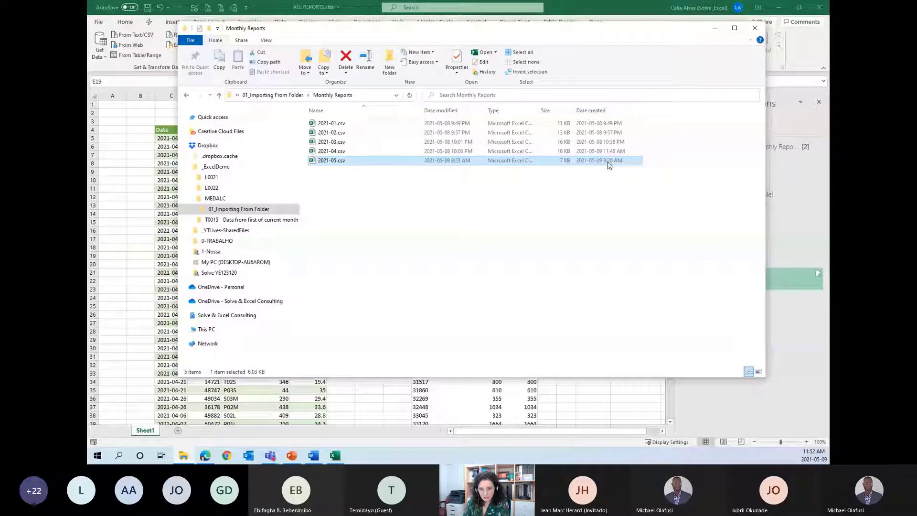
pyautogui.click(404, 184)
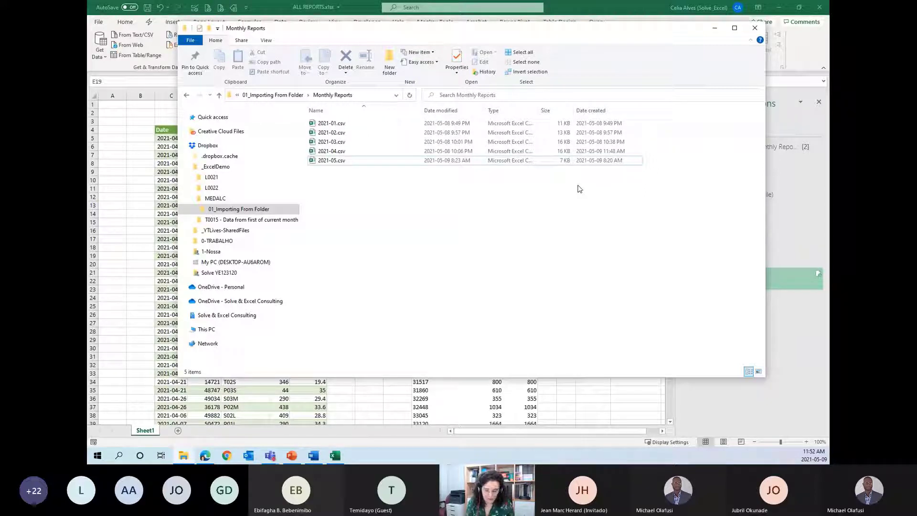
pyautogui.press('super+plus')
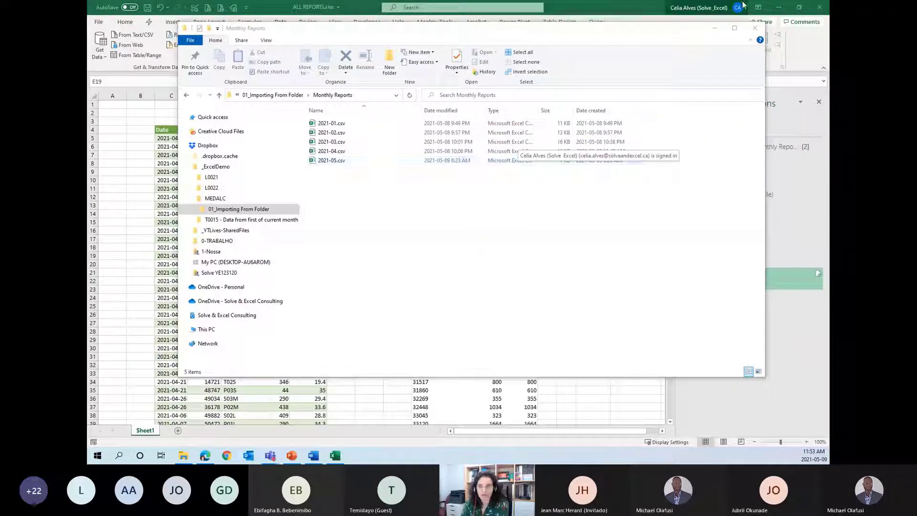
pyautogui.click(712, 32)
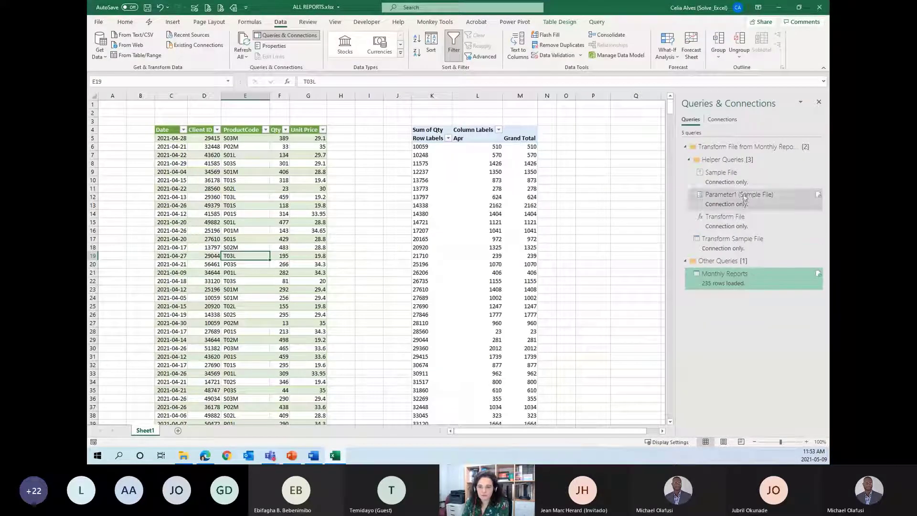
# Open the Monthly Reports query in the Power Query Editor and delete the Filtered Rows step based on the latest Date created
pyautogui.doubleClick(724, 286)
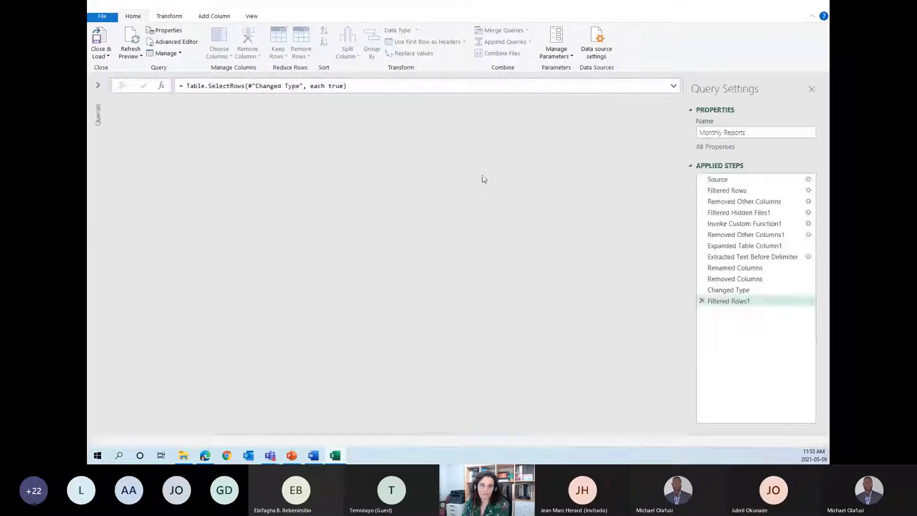
pyautogui.click(729, 190)
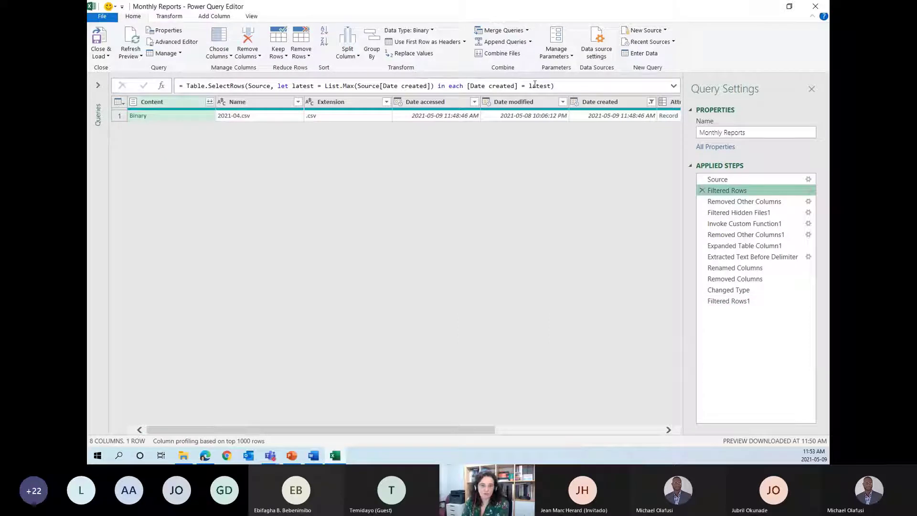
pyautogui.moveTo(469, 87); pyautogui.dragTo(512, 87)
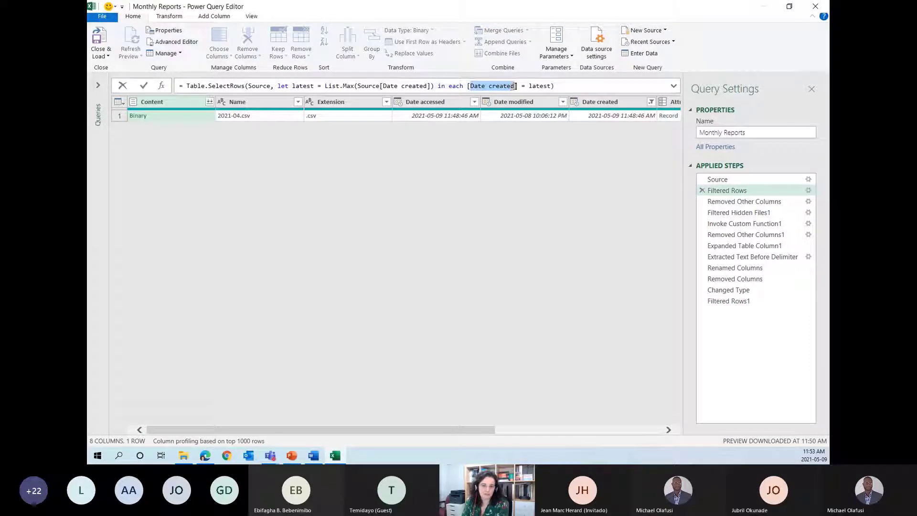
pyautogui.click(703, 191)
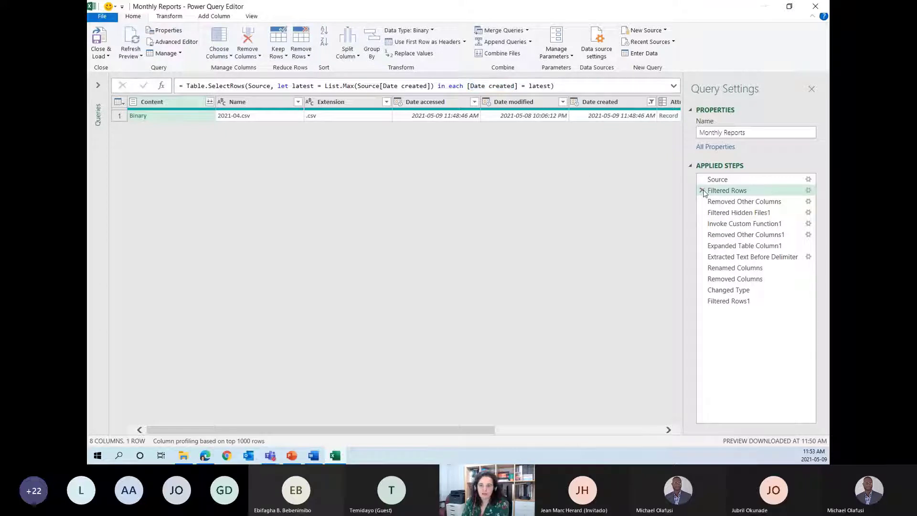
pyautogui.click(703, 191)
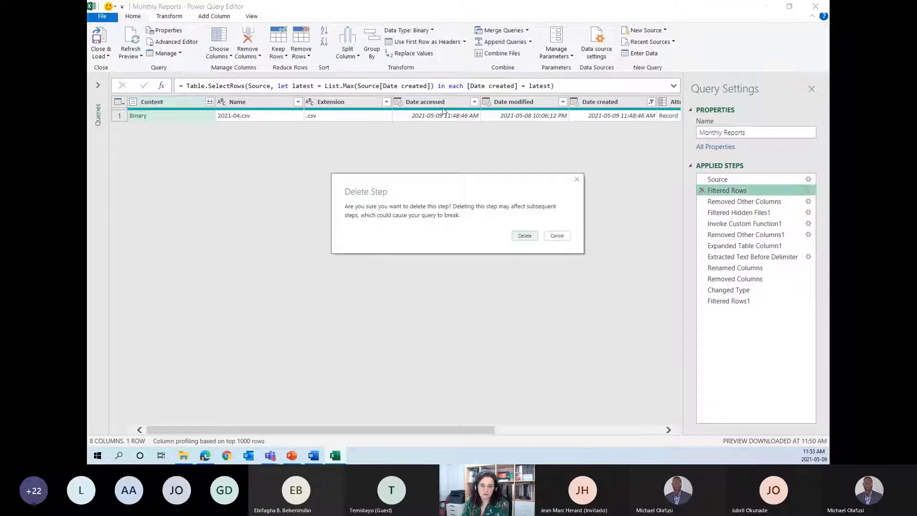
pyautogui.click(520, 236)
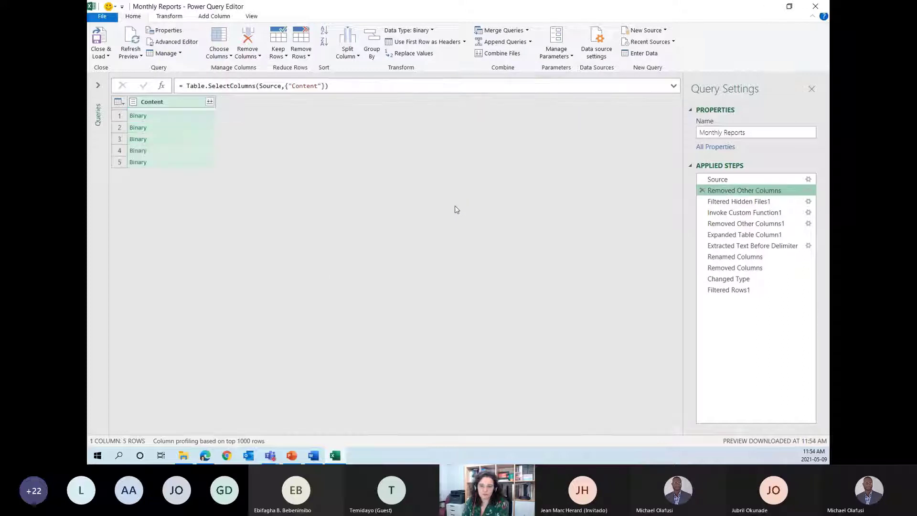
# Select the Date modified column in the Source step and refresh its preview
pyautogui.click(727, 180)
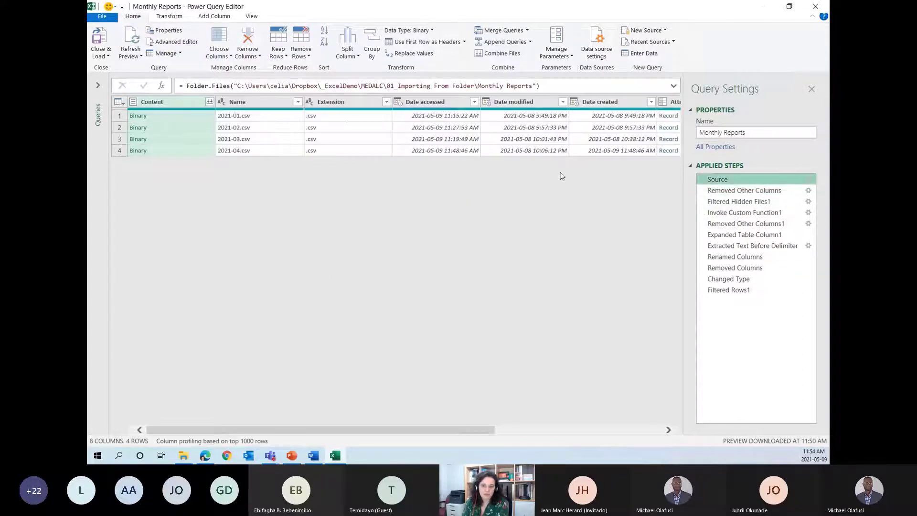
pyautogui.click(505, 102)
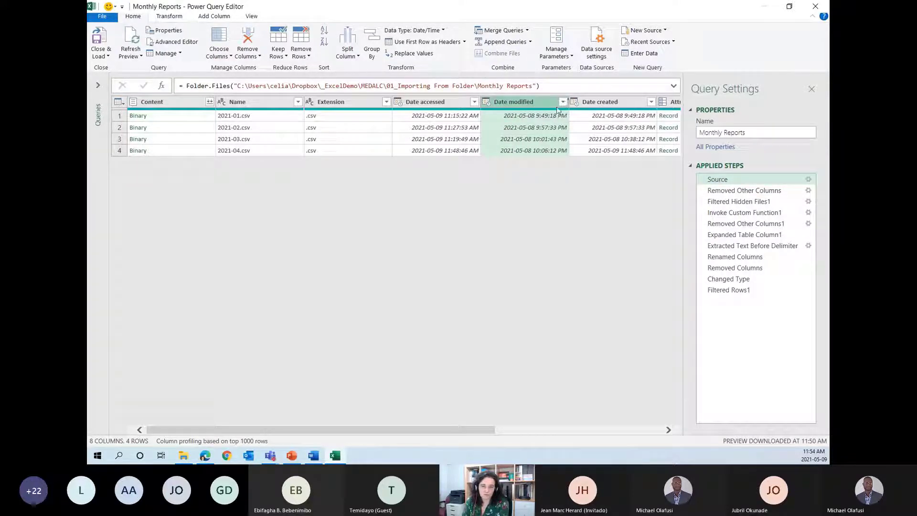
pyautogui.click(139, 46)
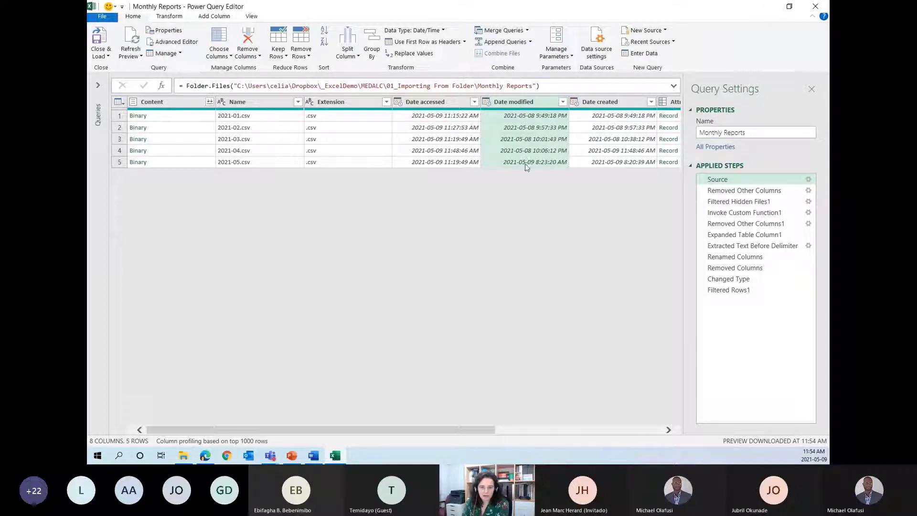
# Insert a filter after the Source step that keeps only the latest Date modified, and load the query to the workbook
pyautogui.click(562, 102)
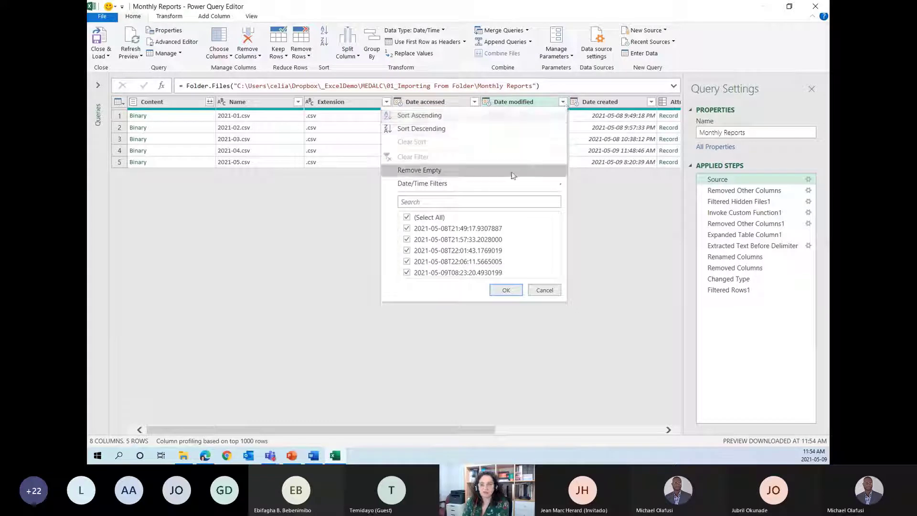
pyautogui.moveTo(511, 182)
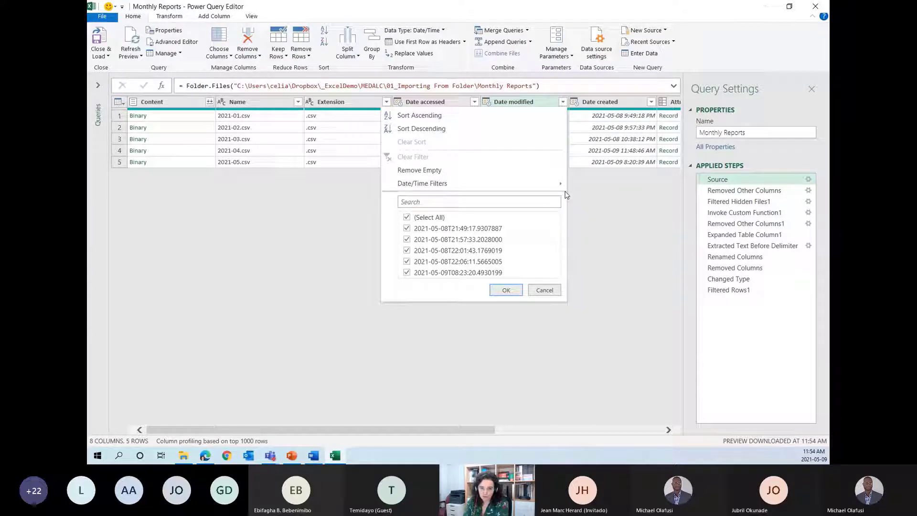
pyautogui.moveTo(559, 183)
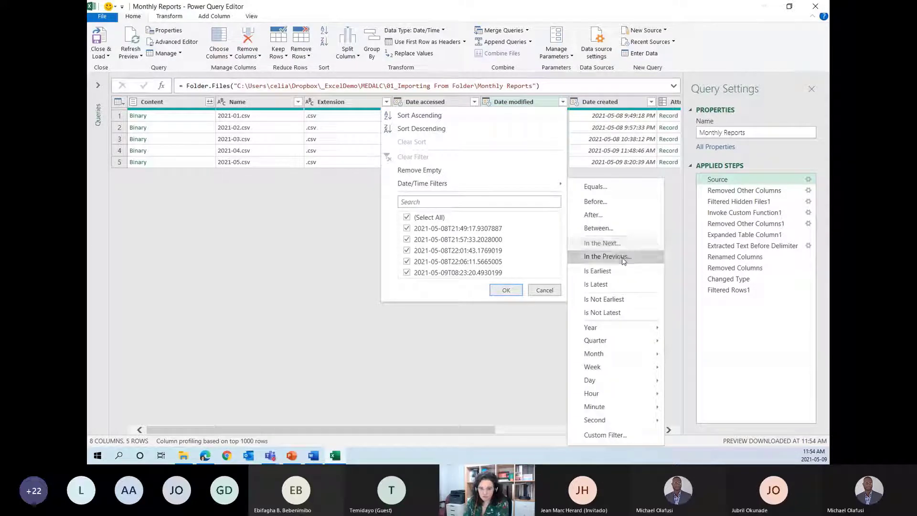
pyautogui.click(622, 285)
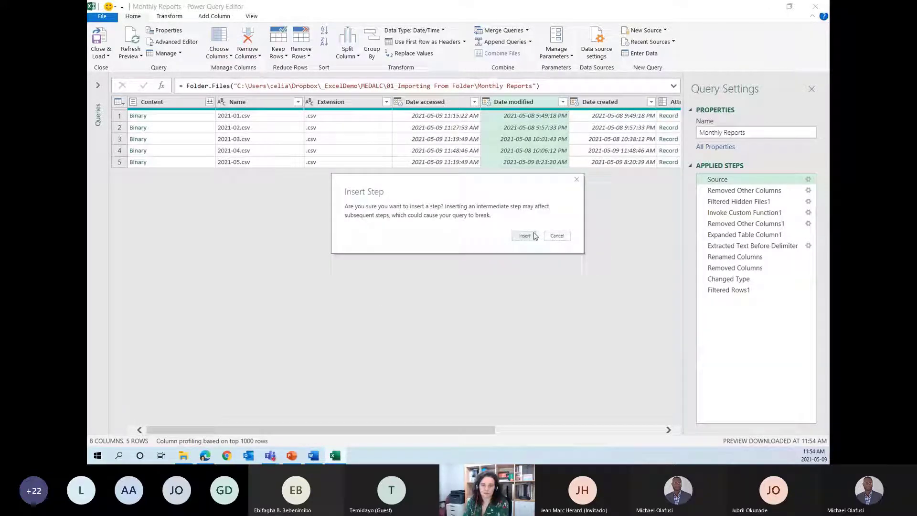
pyautogui.click(526, 236)
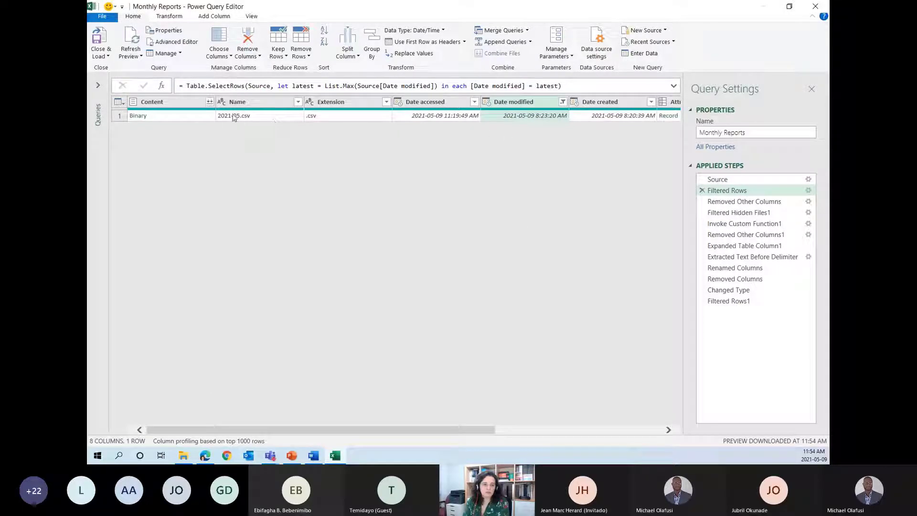
pyautogui.click(99, 39)
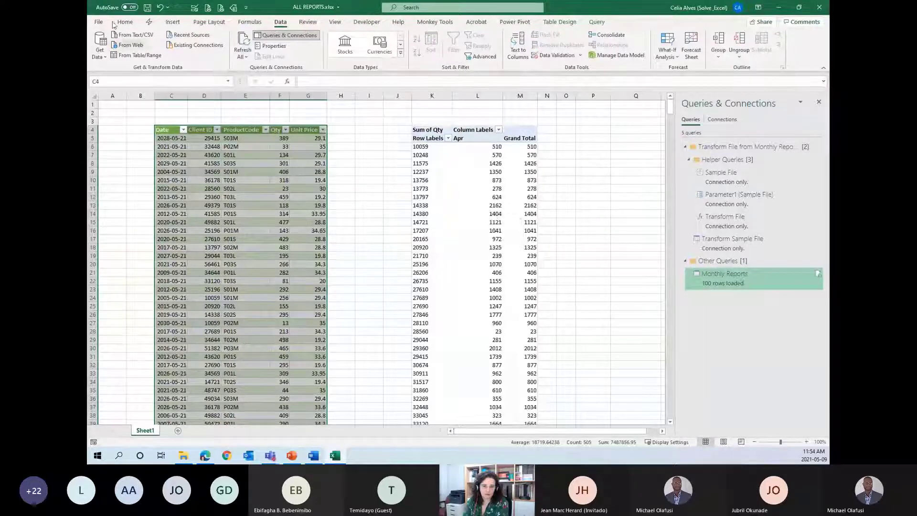
# Refresh all data in the ALL REPORTS workbook and close it
pyautogui.click(243, 45)
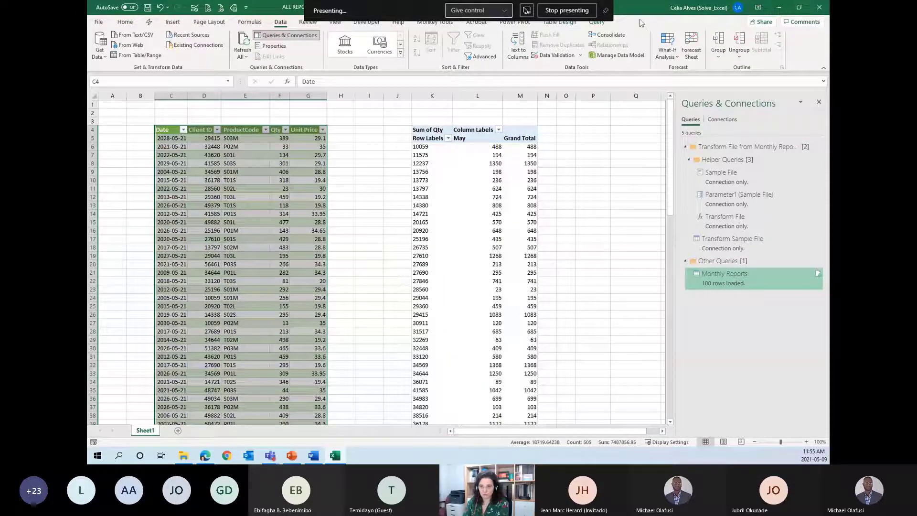
pyautogui.click(819, 7)
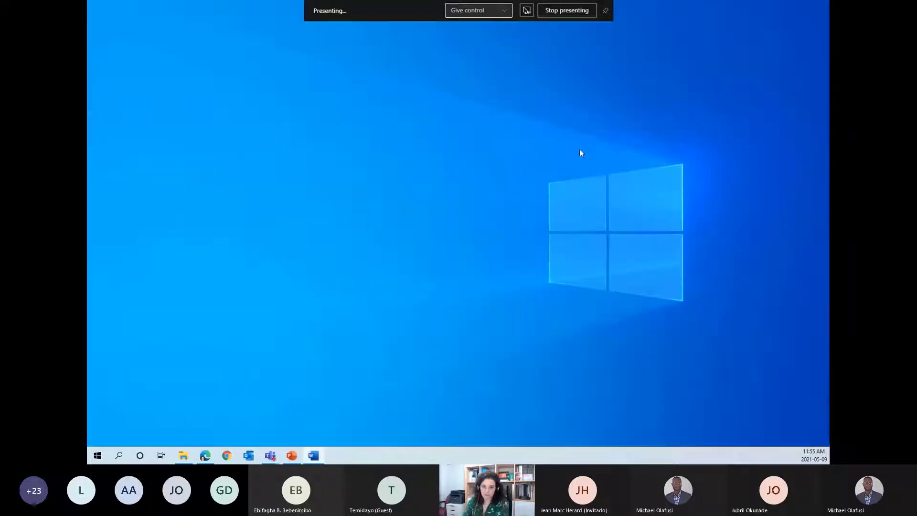
# In File Explorer, go up to the 01_Importing From Folder folder and open report.xlsx
pyautogui.click(184, 455)
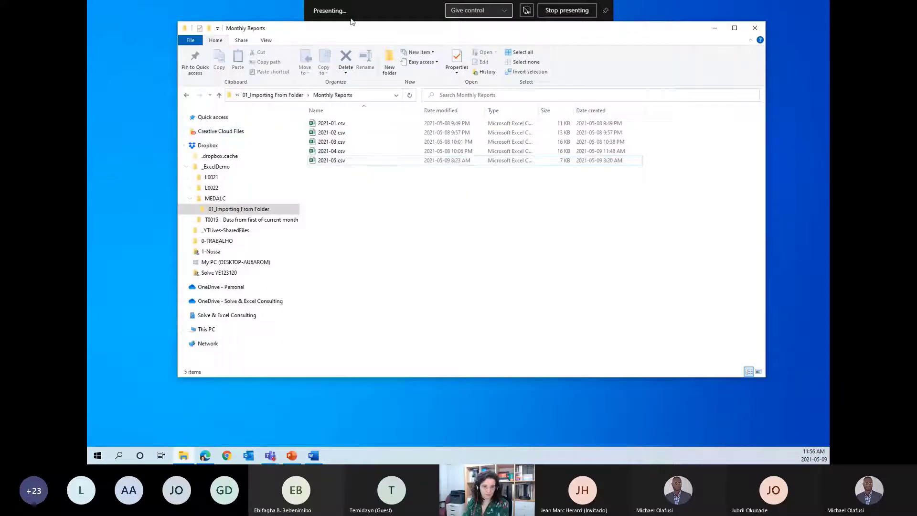
pyautogui.click(267, 94)
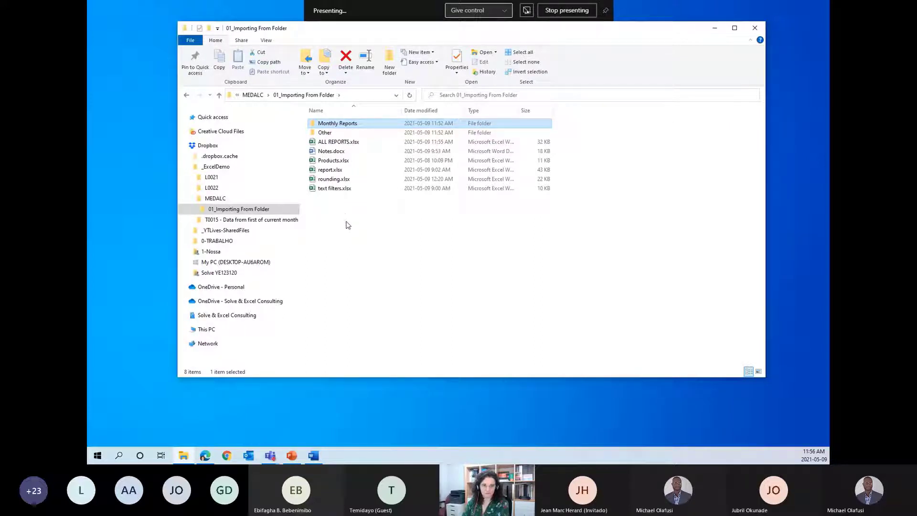
pyautogui.moveTo(299, 30); pyautogui.dragTo(285, 50)
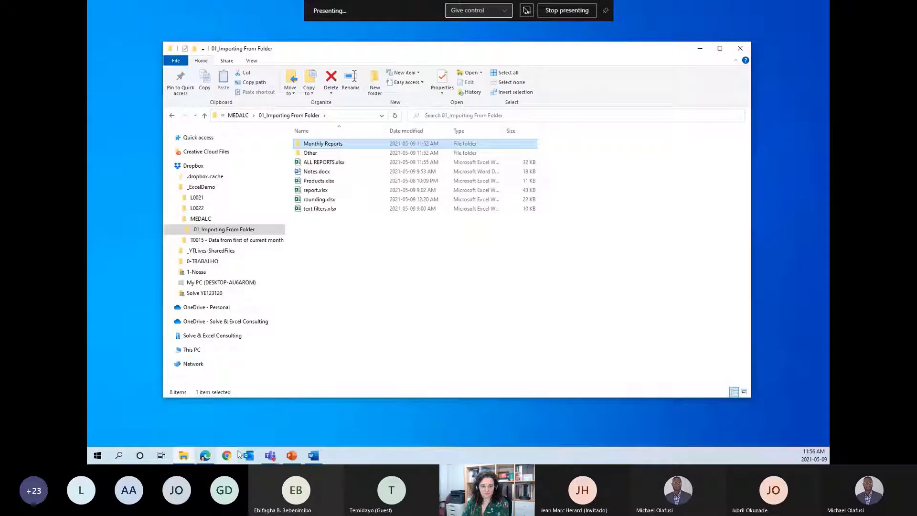
pyautogui.click(570, 14)
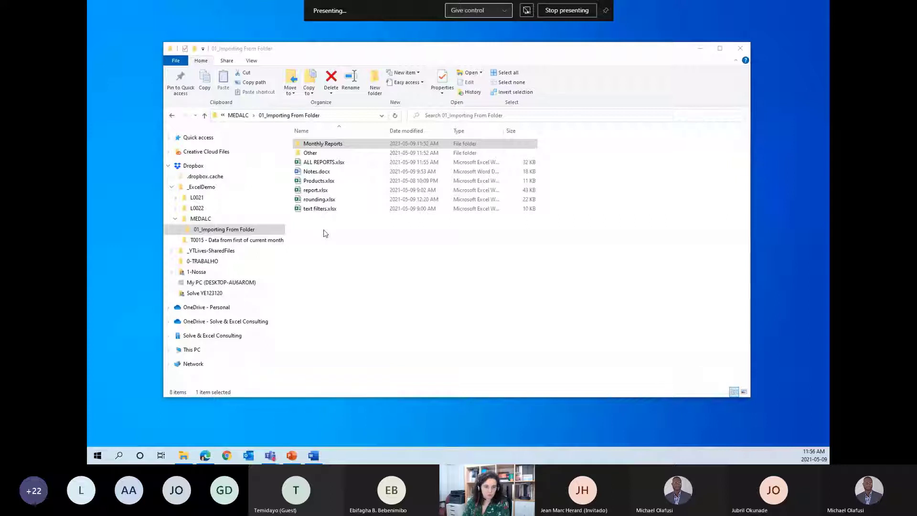
pyautogui.doubleClick(315, 190)
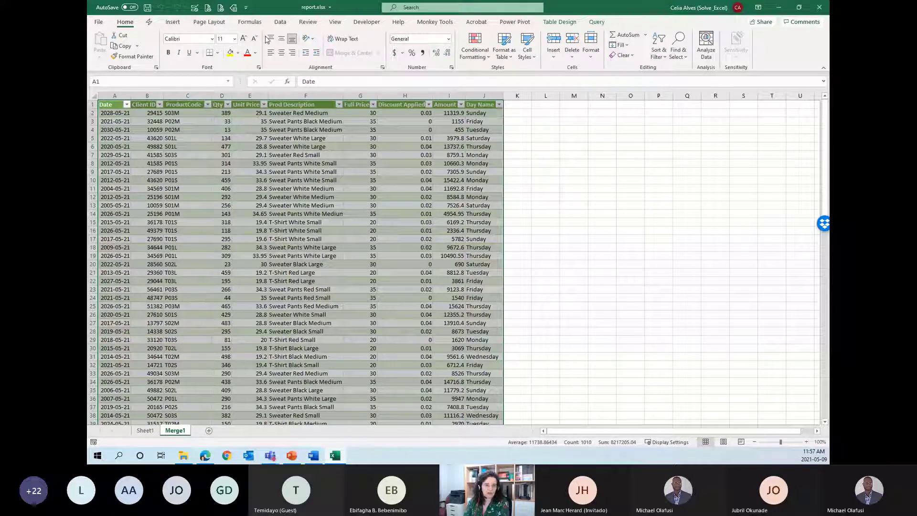
# Show the workbook's queries and connections and inspect the Monthly Reports table and the Products query
pyautogui.click(281, 22)
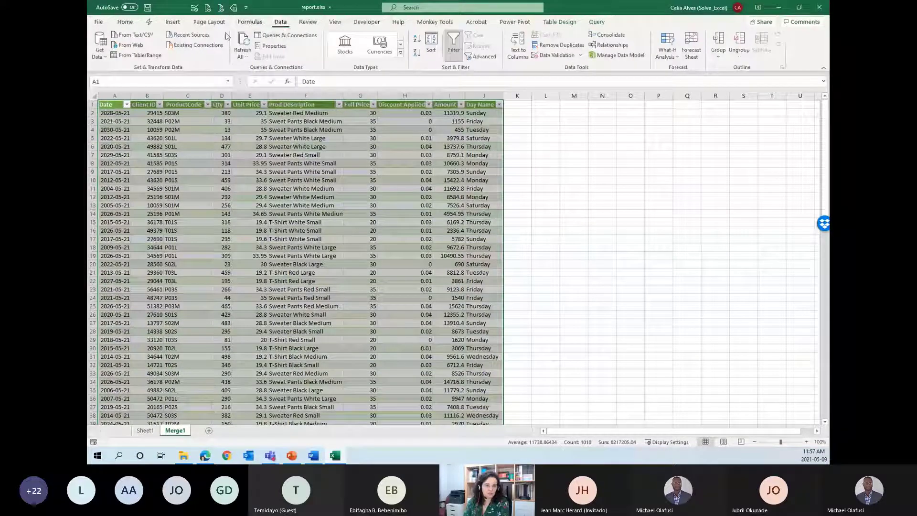
pyautogui.click(287, 38)
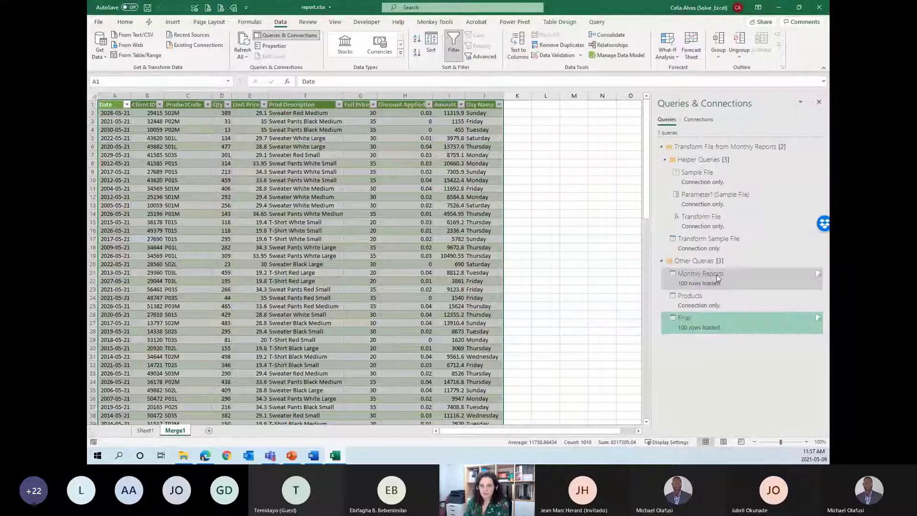
pyautogui.click(699, 277)
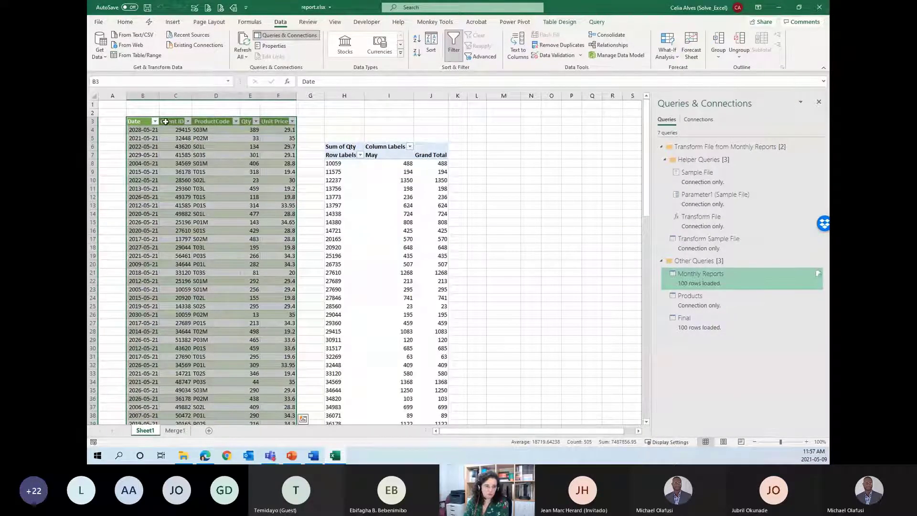
pyautogui.click(706, 302)
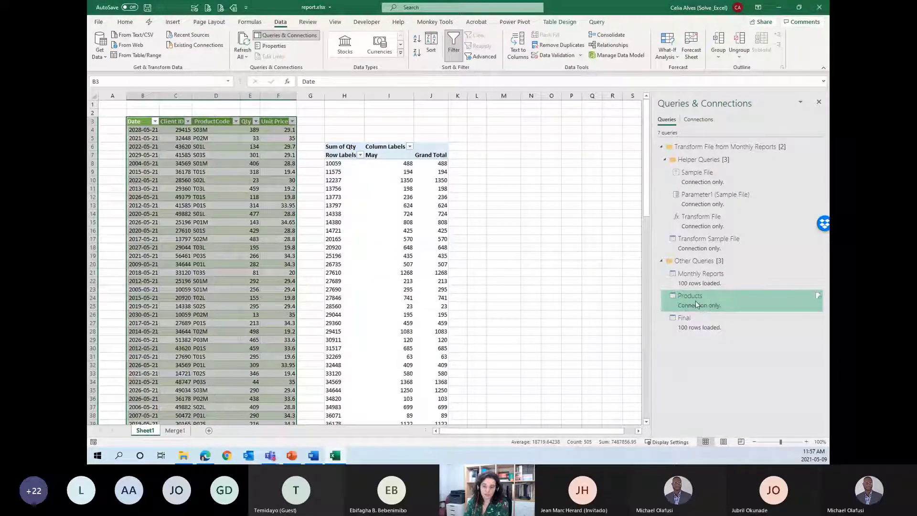
# Open the Power Query Editor from the Products query and examine how the Final query's Source formula joins Monthly Reports with Products
pyautogui.doubleClick(696, 300)
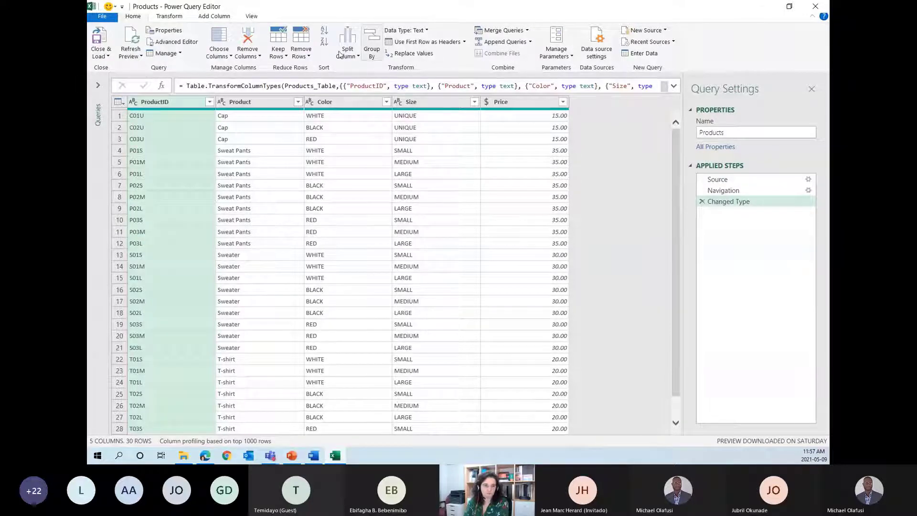
pyautogui.click(100, 84)
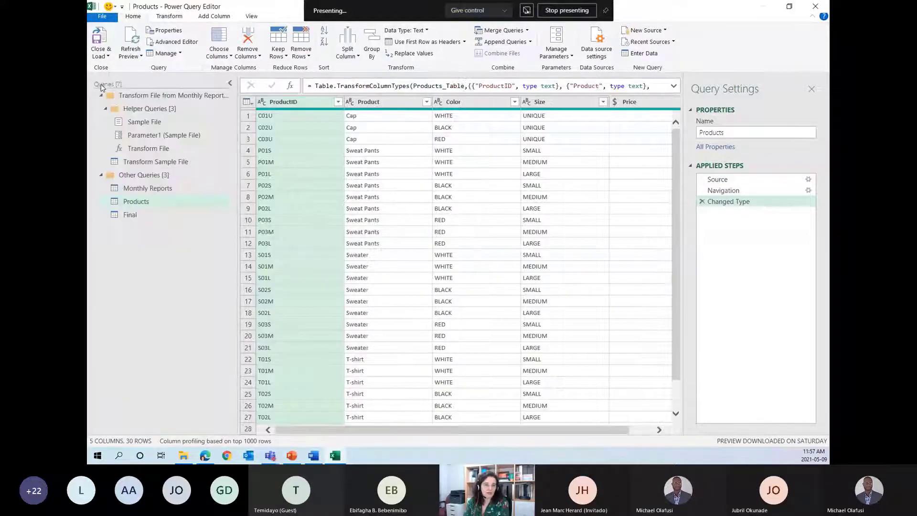
pyautogui.click(130, 214)
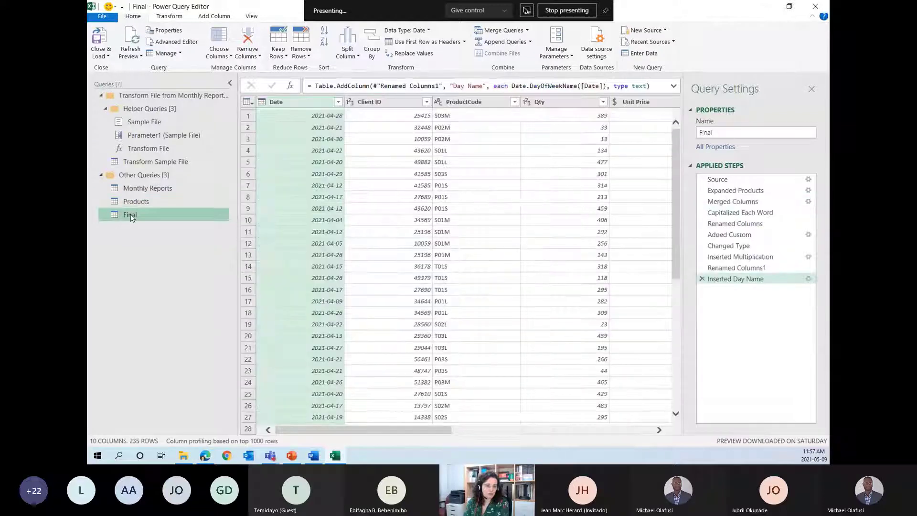
pyautogui.click(716, 180)
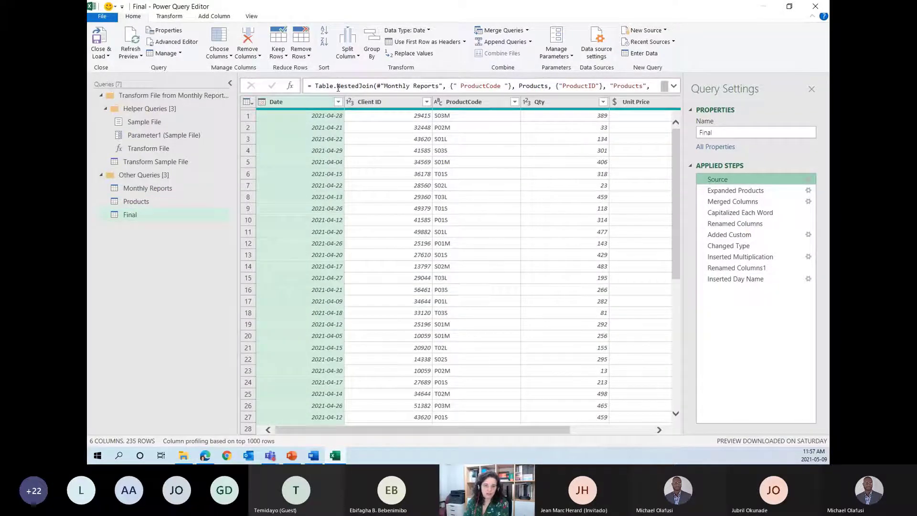
pyautogui.click(338, 87)
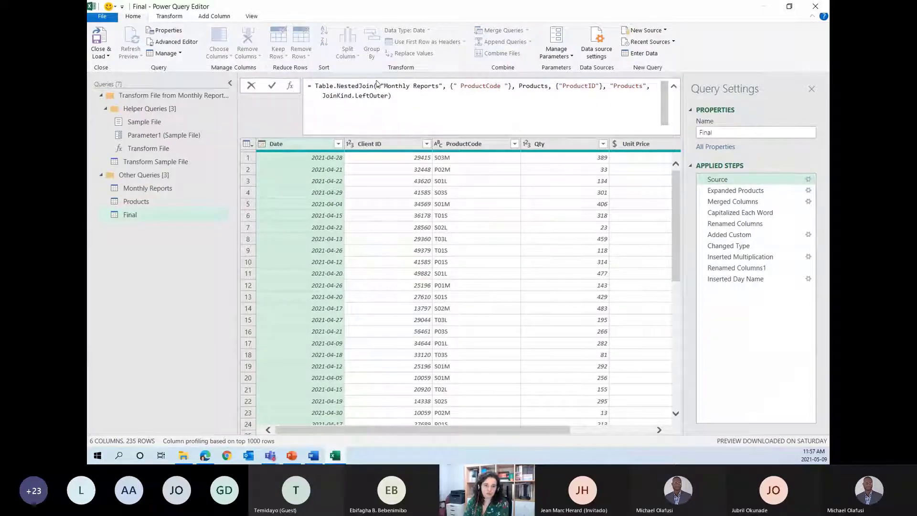
pyautogui.moveTo(384, 85); pyautogui.dragTo(437, 84)
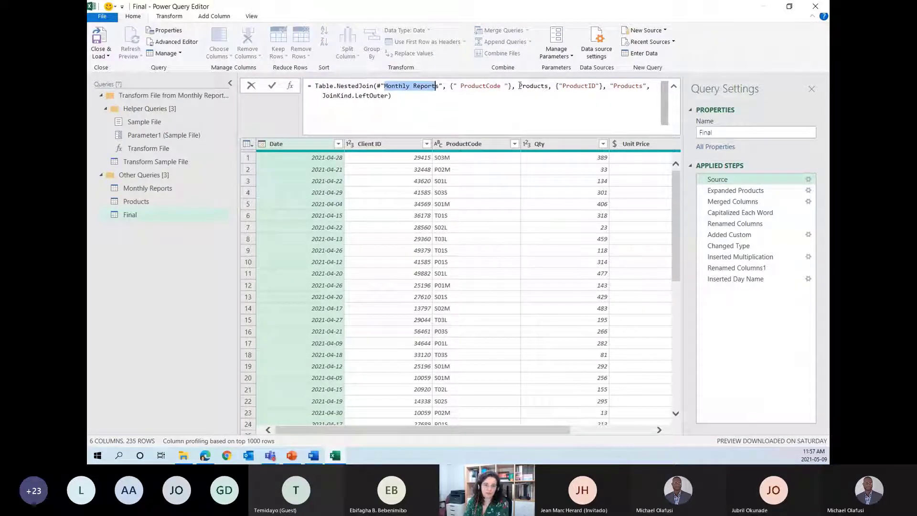
pyautogui.moveTo(515, 85); pyautogui.dragTo(549, 86)
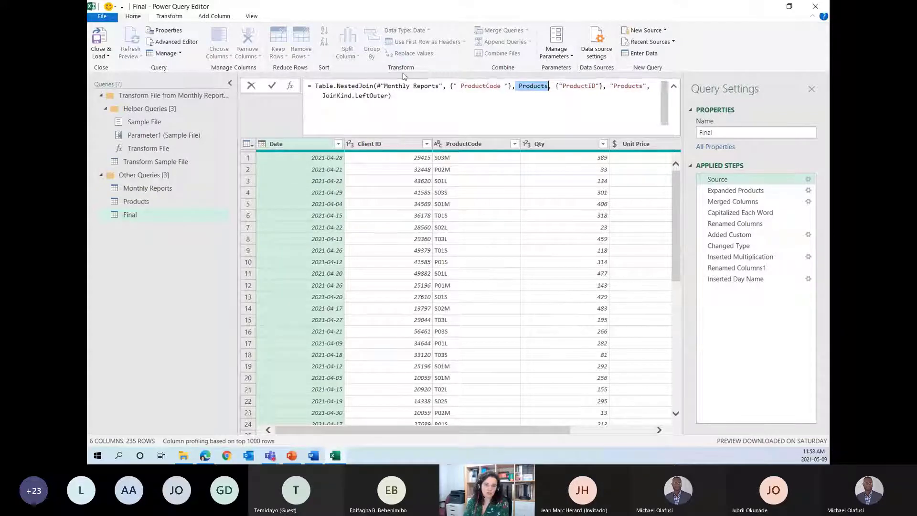
# Compare the columns of the Monthly Reports, Products and Final queries, and collapse the query list
pyautogui.click(147, 188)
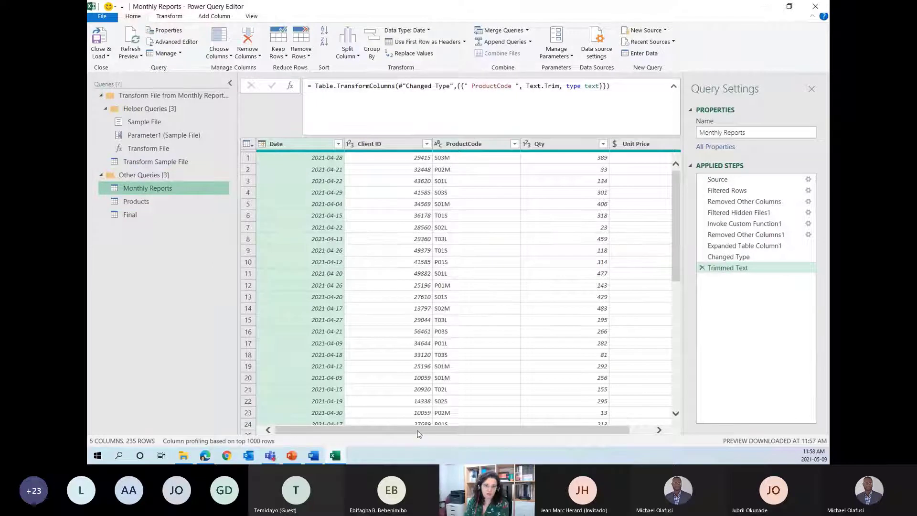
pyautogui.hscroll(2, 420, 432)
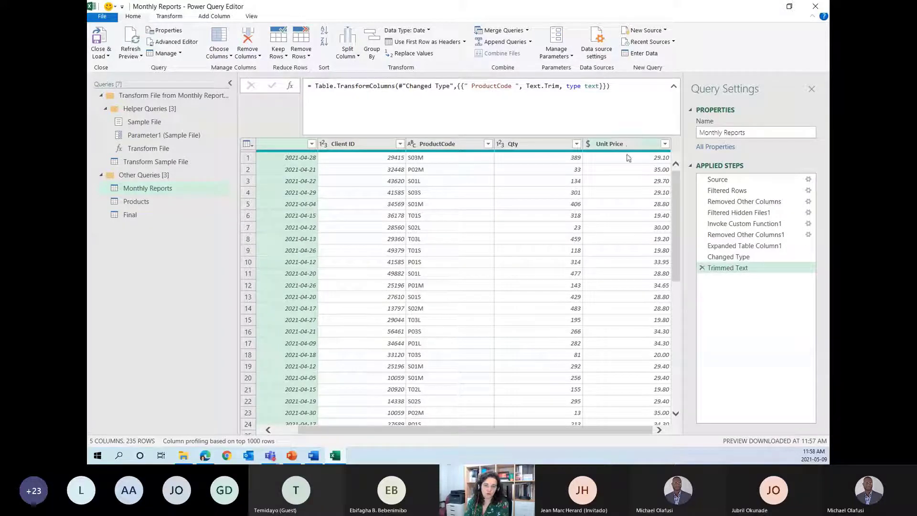
pyautogui.click(141, 200)
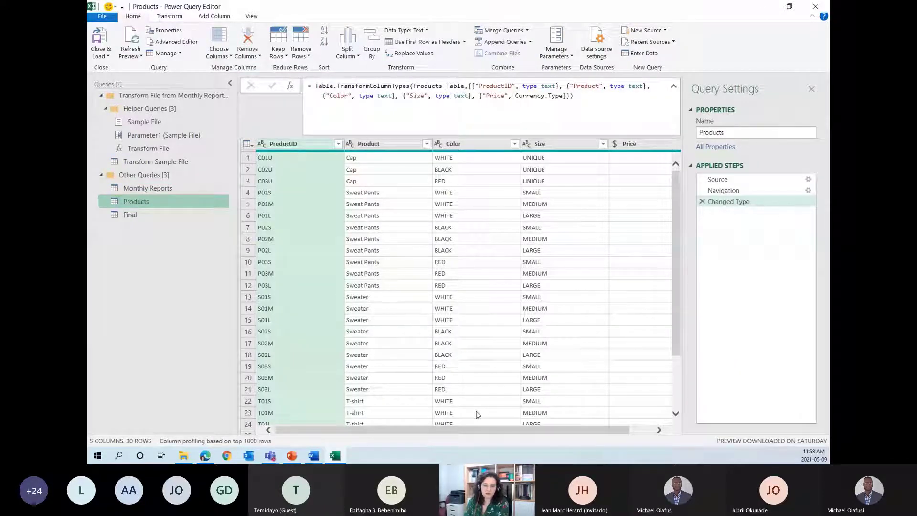
pyautogui.click(123, 215)
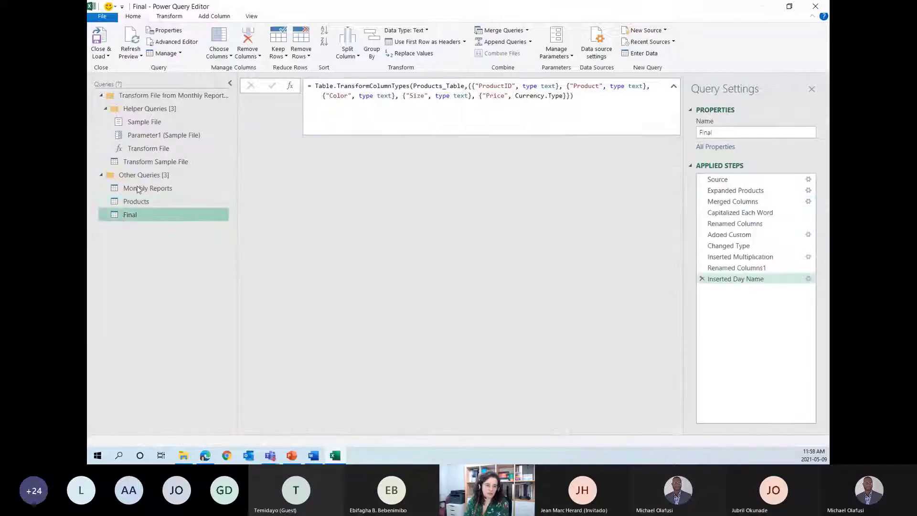
pyautogui.moveTo(401, 432); pyautogui.dragTo(671, 434)
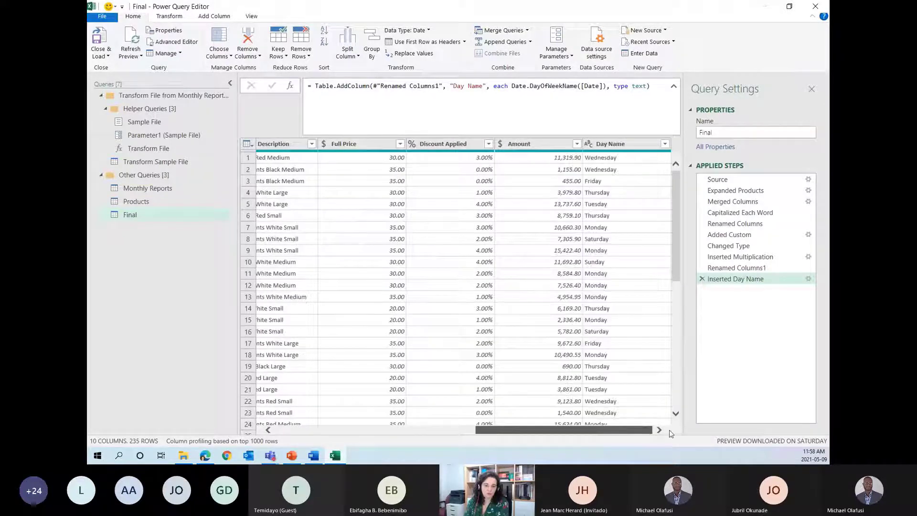
pyautogui.moveTo(589, 429); pyautogui.dragTo(388, 430)
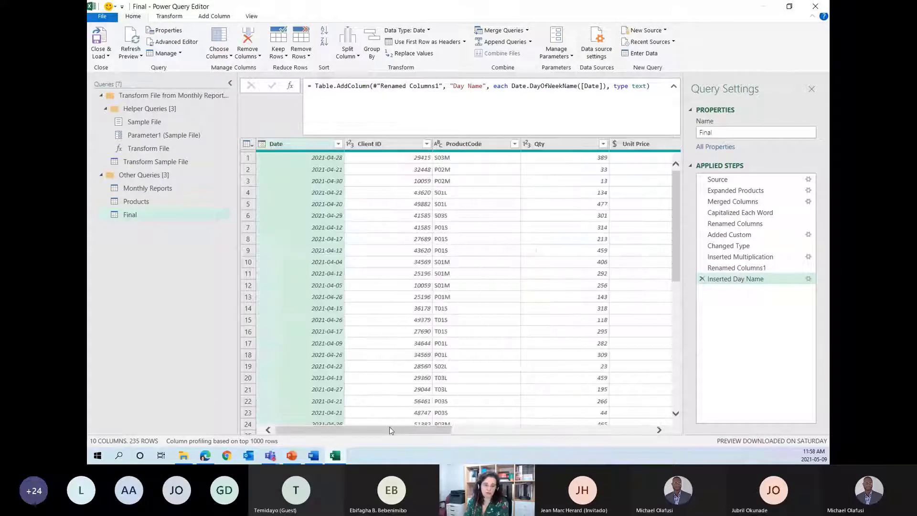
pyautogui.click(232, 83)
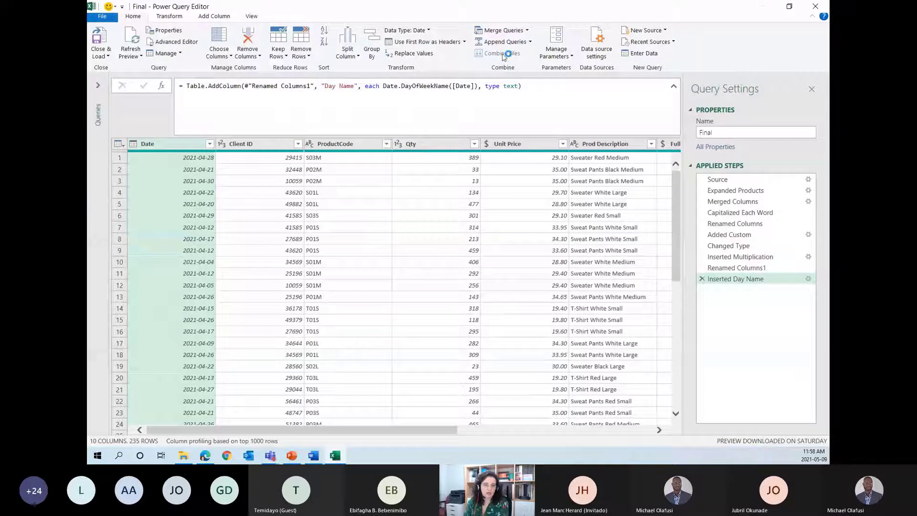
# Look at the available Merge Queries options and close the Power Query Editor
pyautogui.click(527, 31)
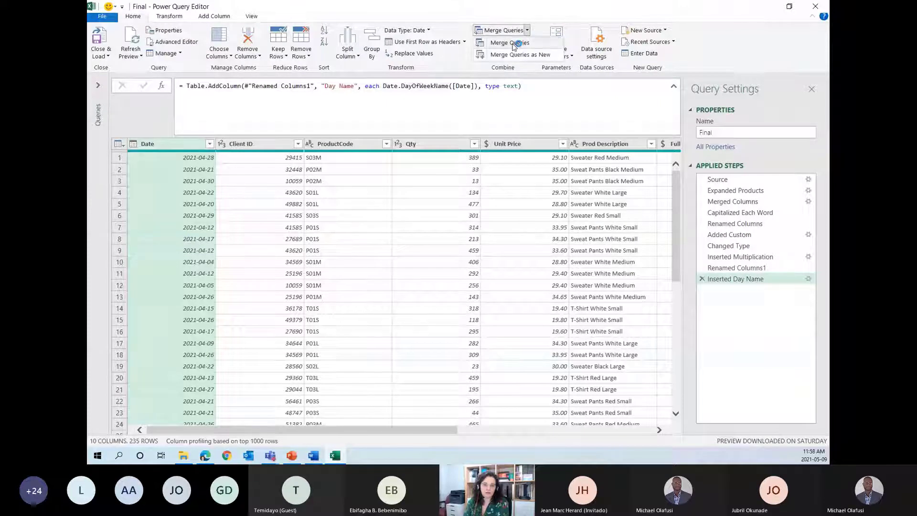
pyautogui.click(536, 15)
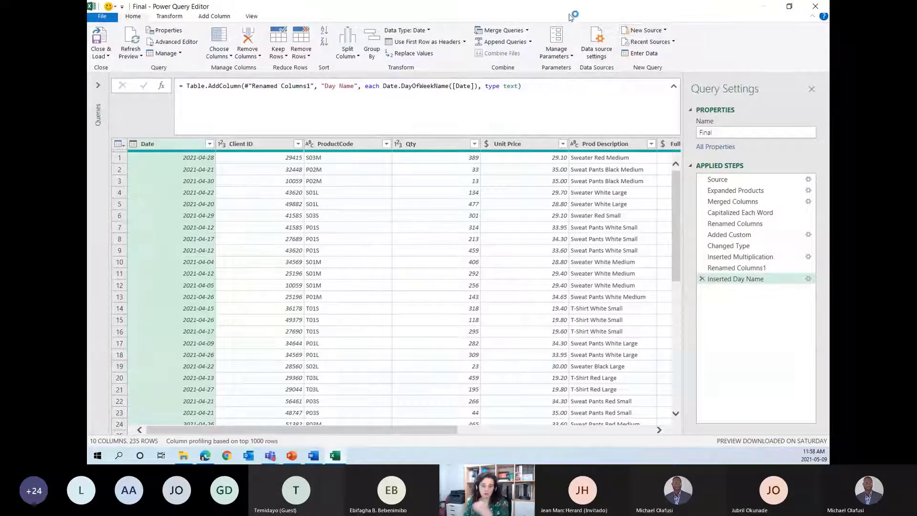
pyautogui.click(824, 8)
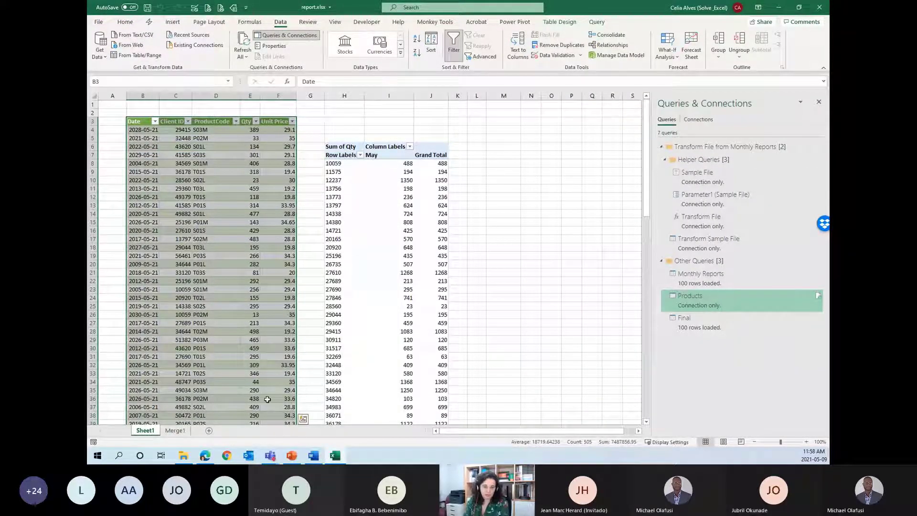
# Create a blank workbook, place it side by side with report.xlsx and show its queries and connections
pyautogui.click(335, 456)
pyautogui.rightClick(335, 456)
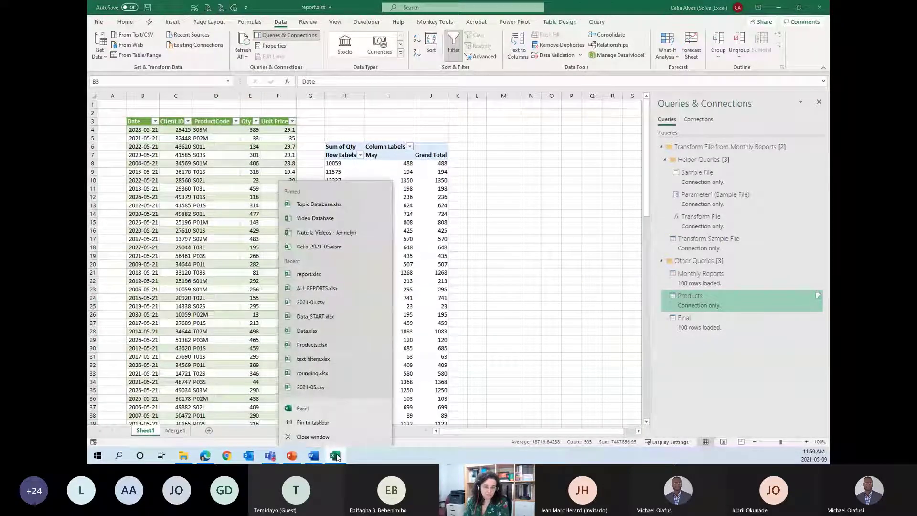
pyautogui.click(308, 409)
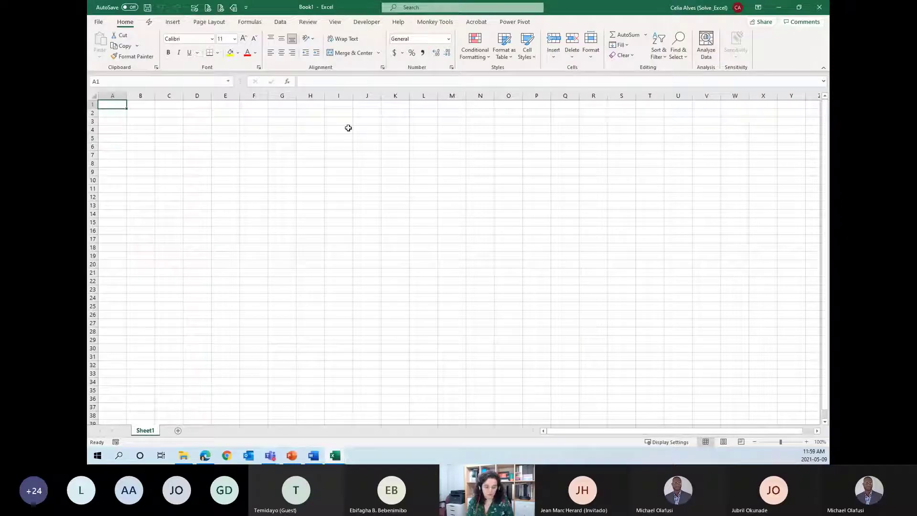
pyautogui.press('super+Right')
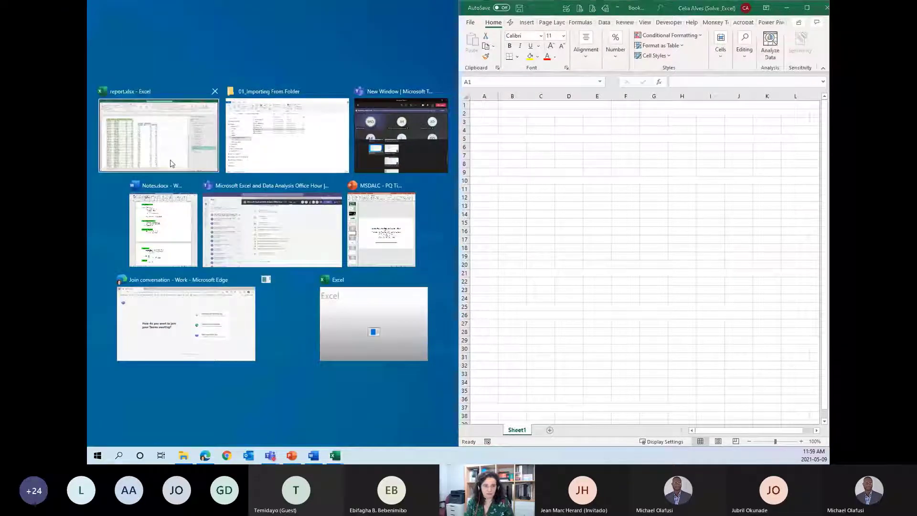
pyautogui.click(171, 163)
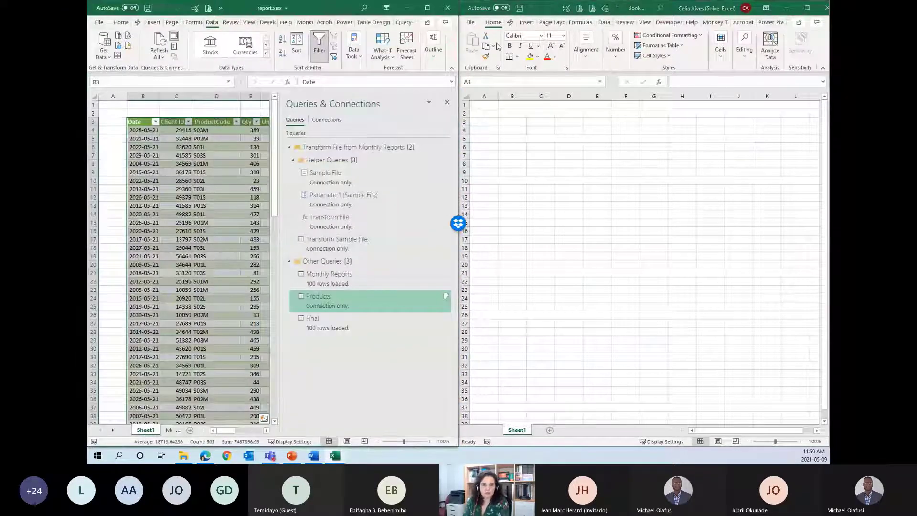
pyautogui.click(604, 23)
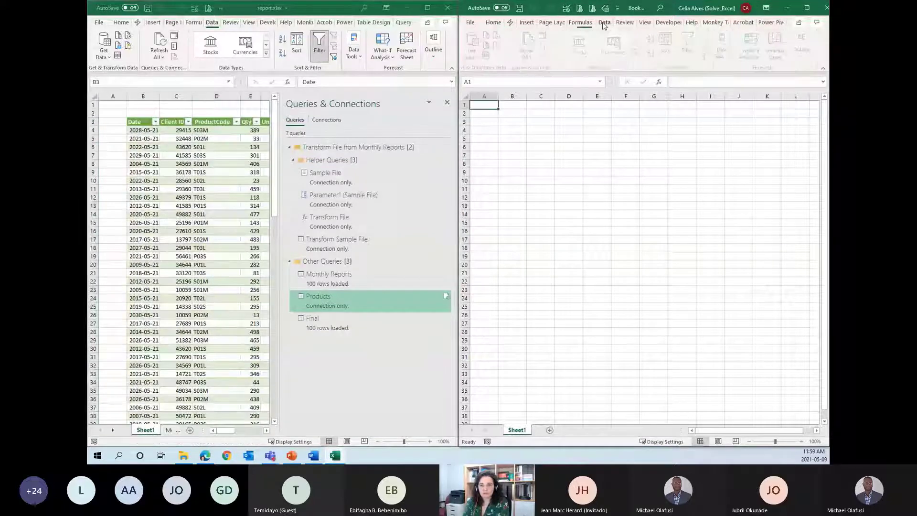
pyautogui.click(546, 36)
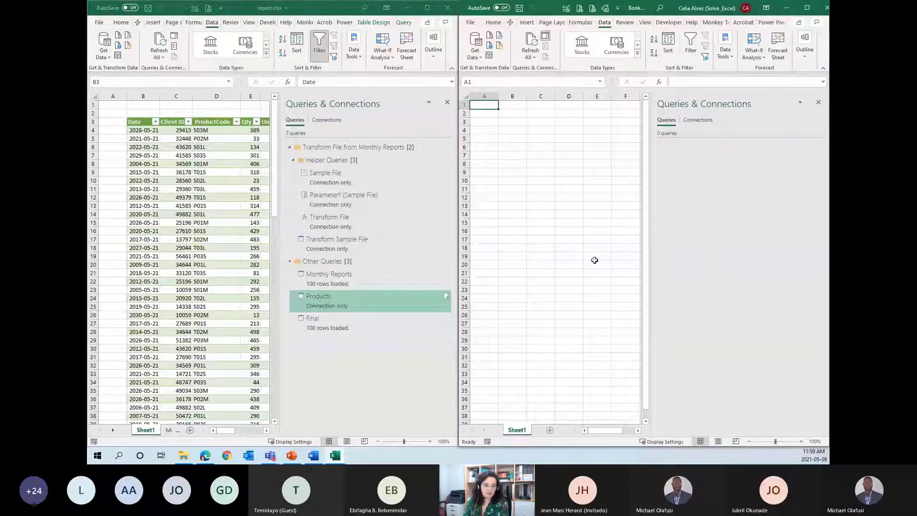
# Copy the Products query from report.xlsx into the blank workbook and check its applied steps in the Power Query Editor
pyautogui.click(307, 352)
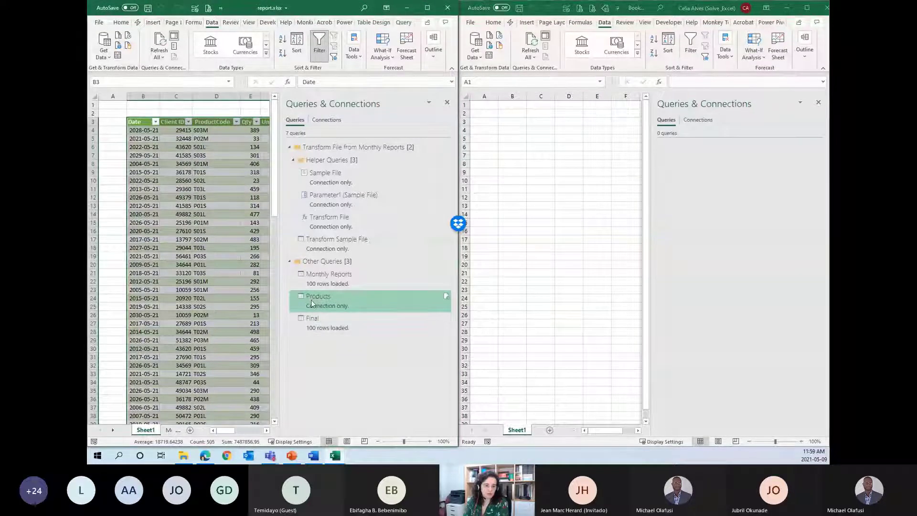
pyautogui.moveTo(311, 306)
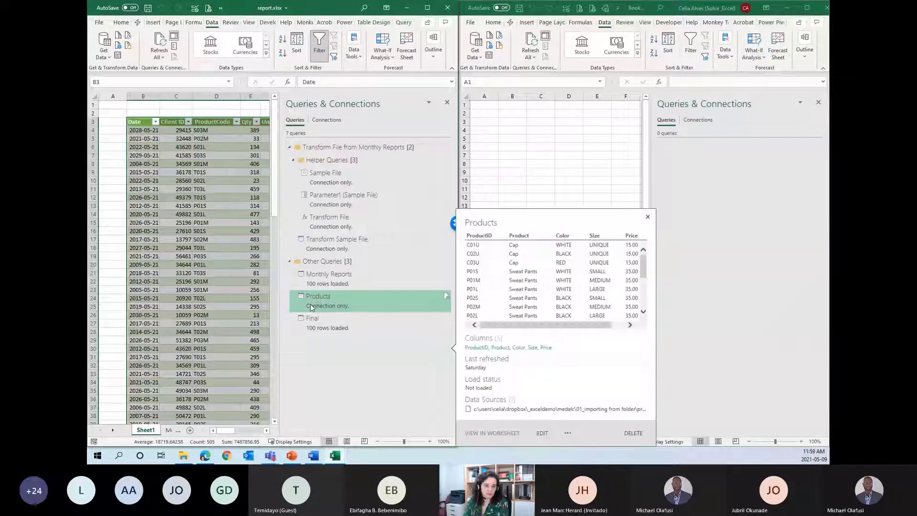
pyautogui.rightClick(311, 306)
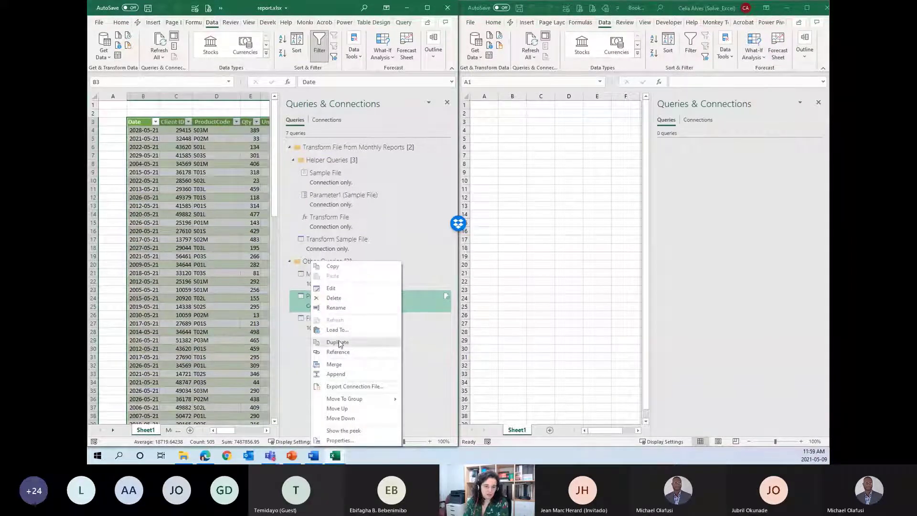
pyautogui.click(682, 187)
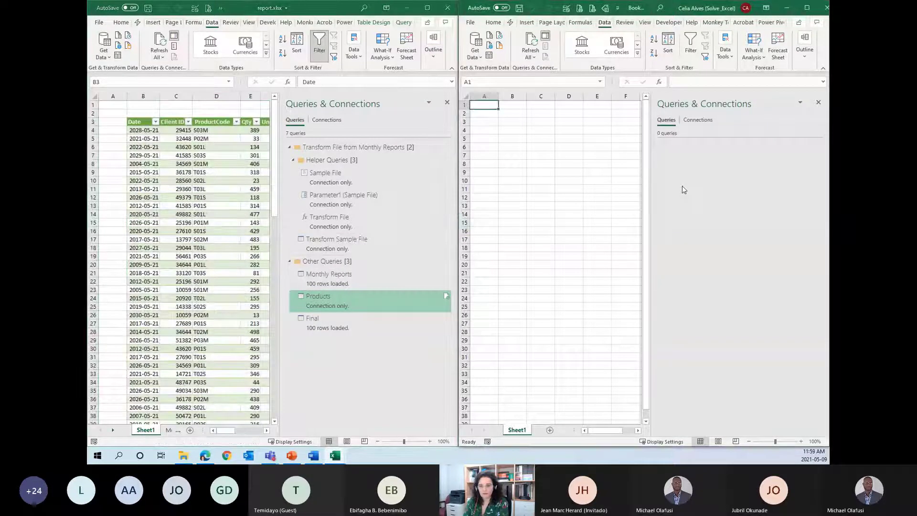
pyautogui.rightClick(682, 187)
pyautogui.click(699, 190)
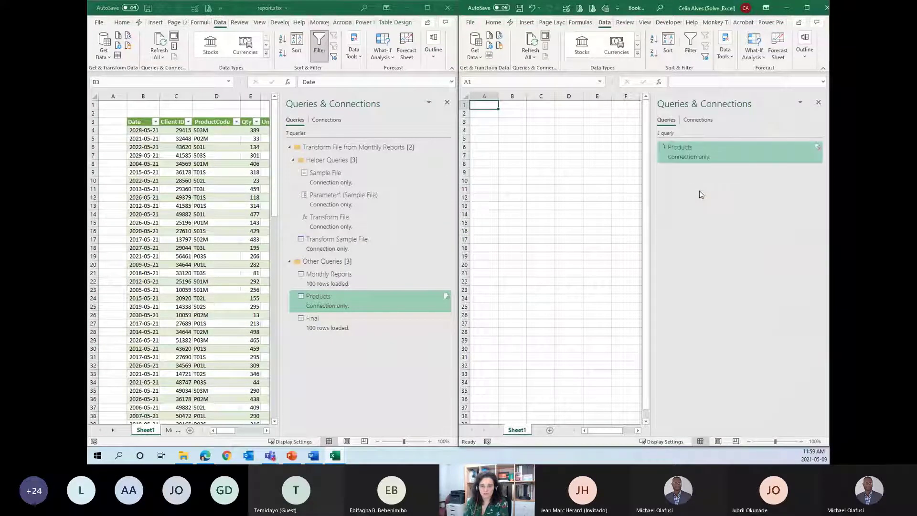
pyautogui.doubleClick(694, 150)
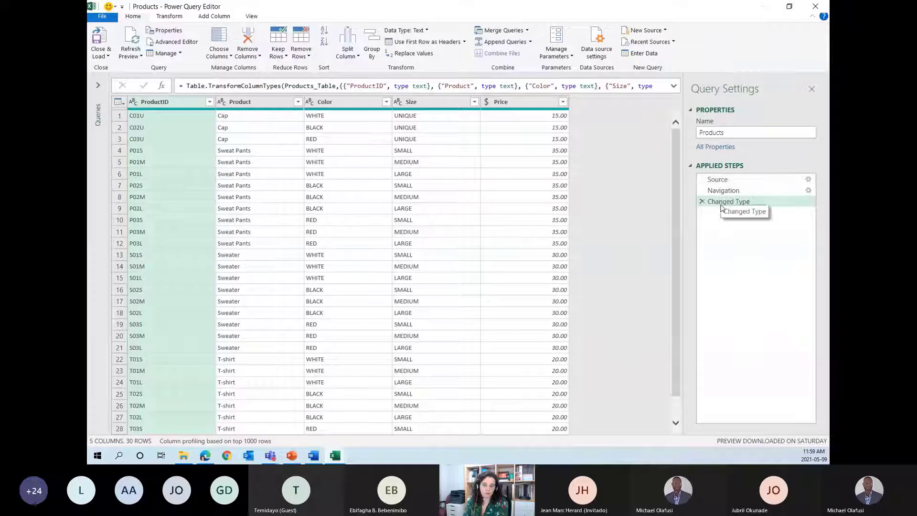
pyautogui.click(815, 6)
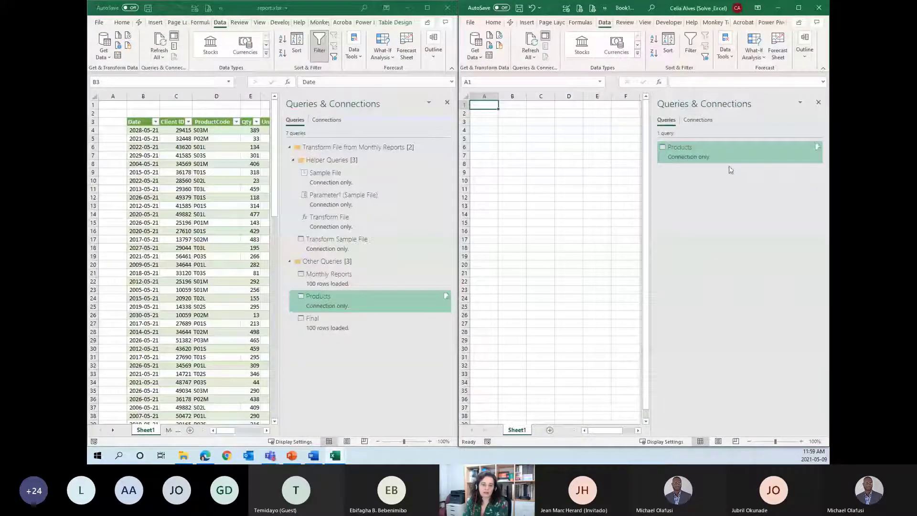
# Paste the copied Products query into a new Notepad document, highlight its M code and close Notepad without saving
pyautogui.click(97, 454)
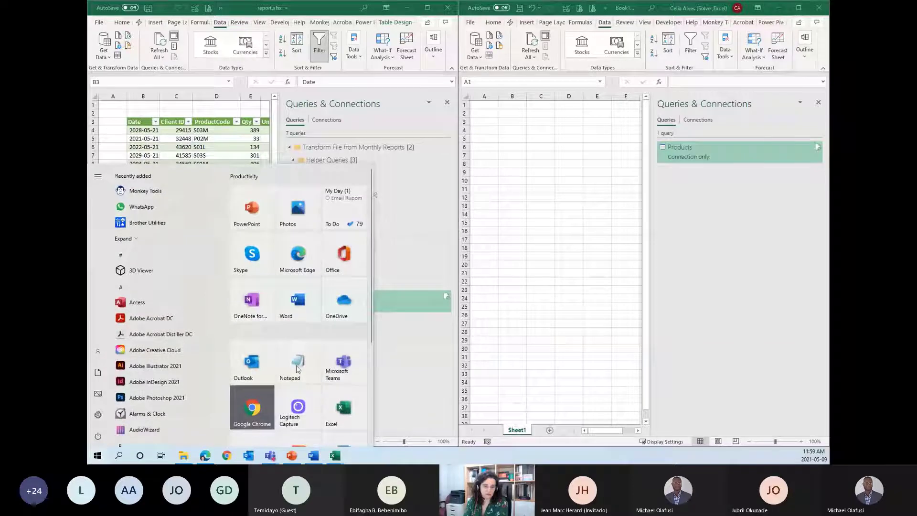
pyautogui.click(297, 368)
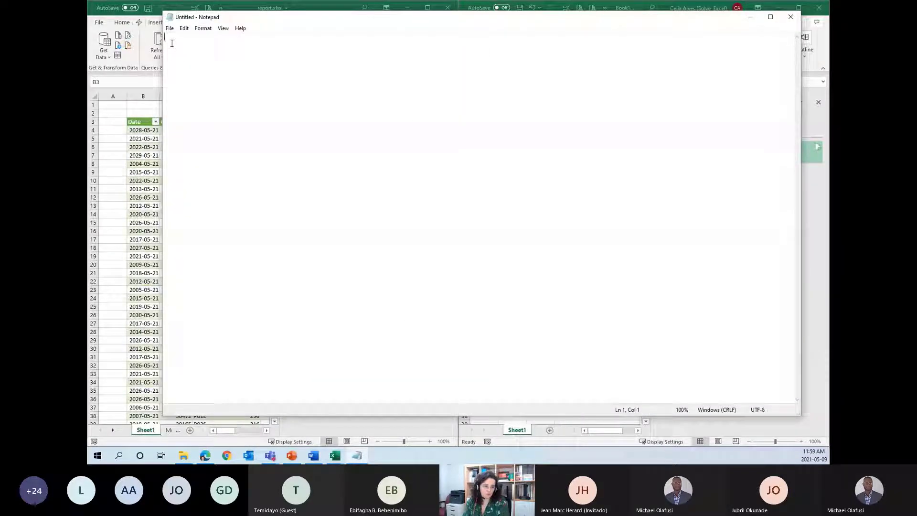
pyautogui.write('// Products let     Source = Excel.Workbook(File.Contents("C:\\Users\\celia\\Dropbox\\_ExcelDemo\\MEDALC\\01_Importing From Folder\\Products.xlsx"), null, true),     Products_Table = Source{[Item="Products",Kind="Table"]}[Data],     #"Changed Type" = Table.TransformColumnTypes(Products_Table,{{"ProductID", type text}, {"Product", type text}, {"Color", type text}, {"Size", type text}, {"Price", Currency.Type}}) in     #"Changed Type"')
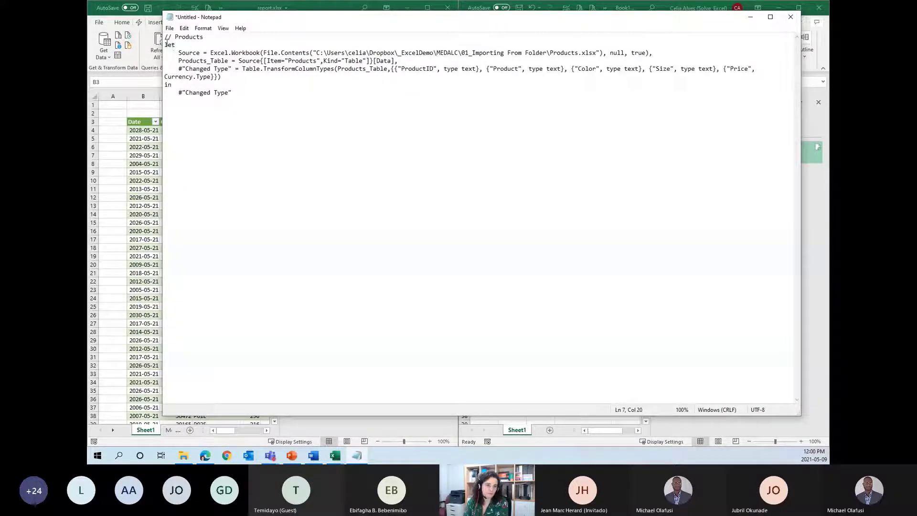
pyautogui.moveTo(165, 44); pyautogui.dragTo(254, 110)
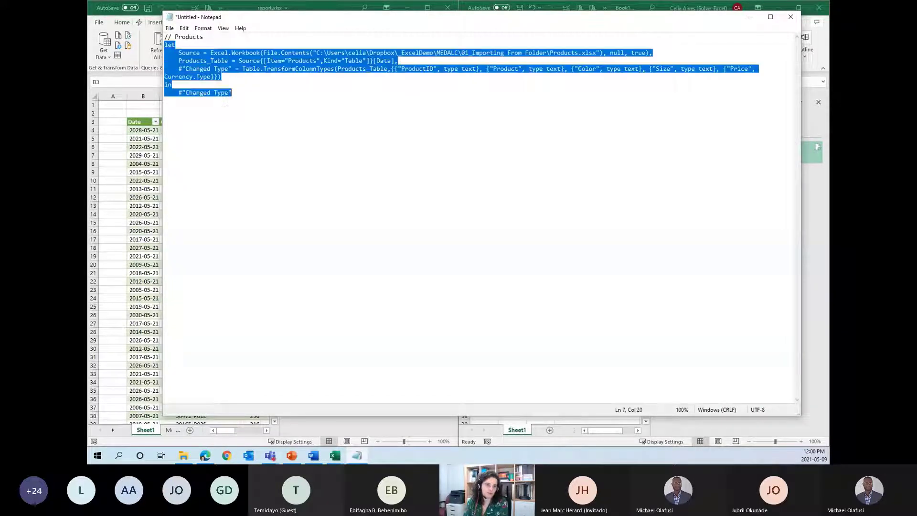
pyautogui.click(790, 17)
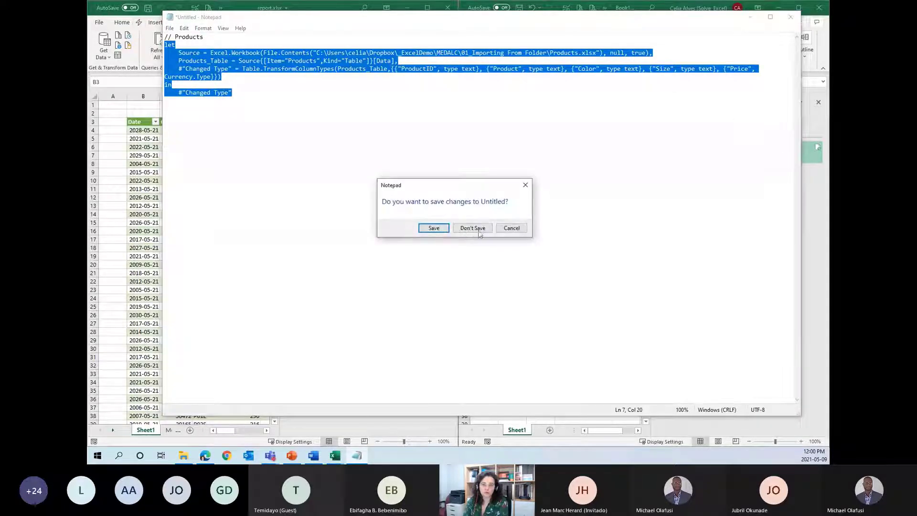
pyautogui.click(478, 228)
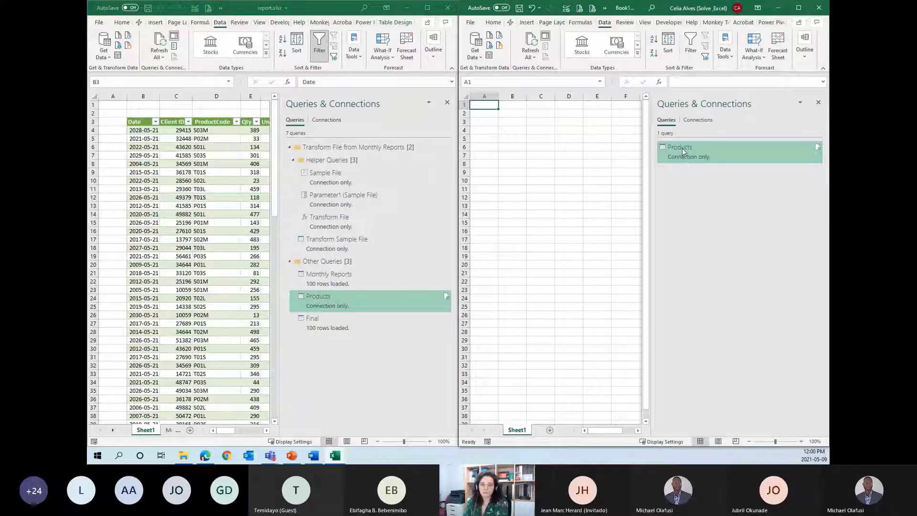
# Examine the M code of the pasted Products query in the Advanced Editor, and close the Power Query Editor without changes
pyautogui.doubleClick(681, 151)
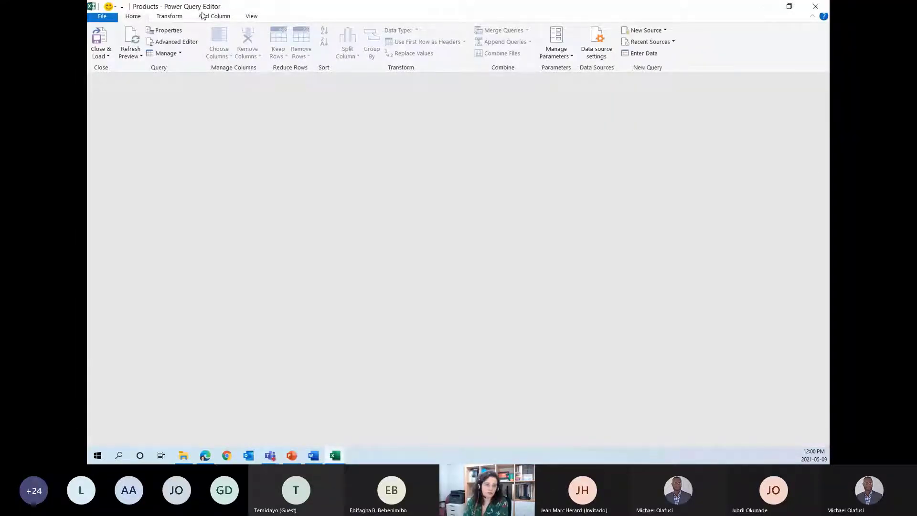
pyautogui.click(250, 17)
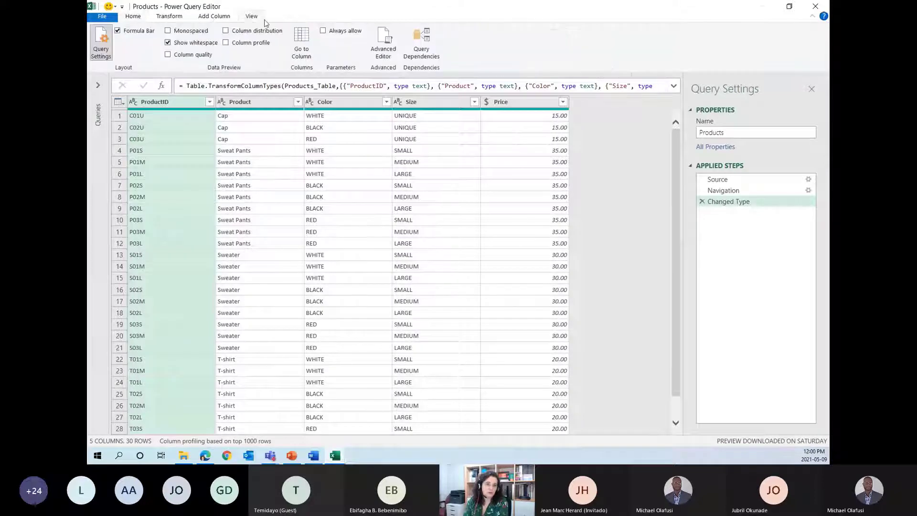
pyautogui.click(383, 41)
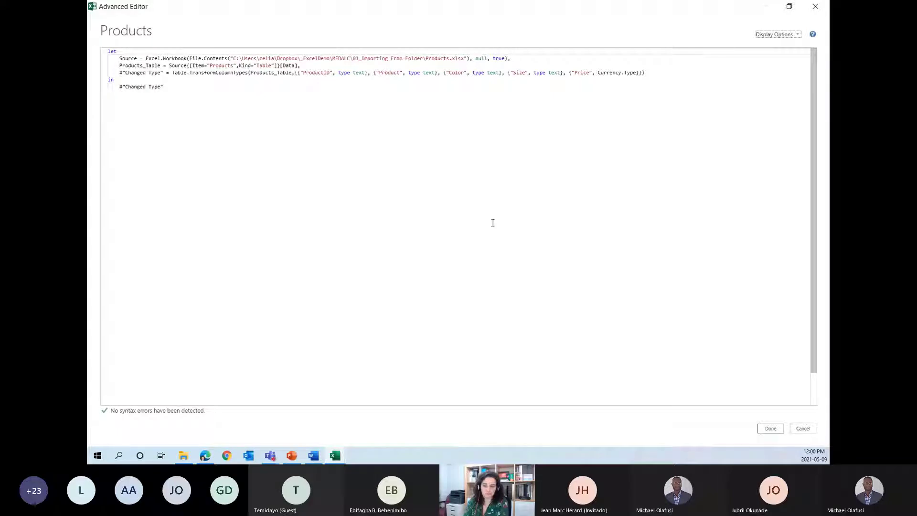
pyautogui.click(800, 429)
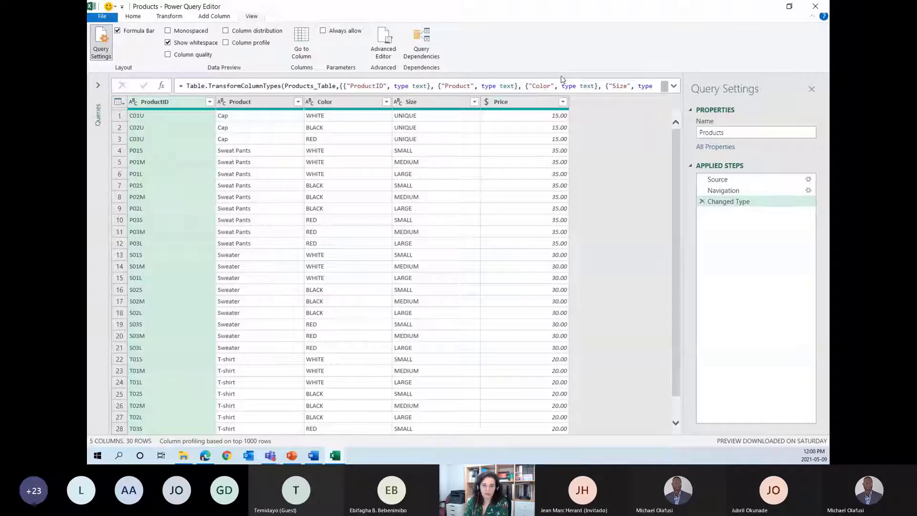
pyautogui.click(815, 6)
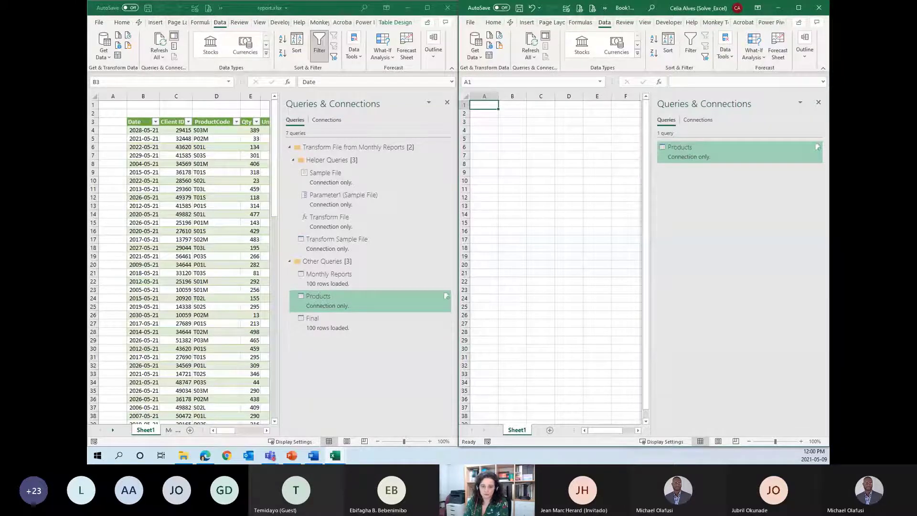
# Discard the workbook holding the pasted Products query and set up another blank one beside report.xlsx with its queries and connections shown
pyautogui.click(818, 7)
pyautogui.click(692, 276)
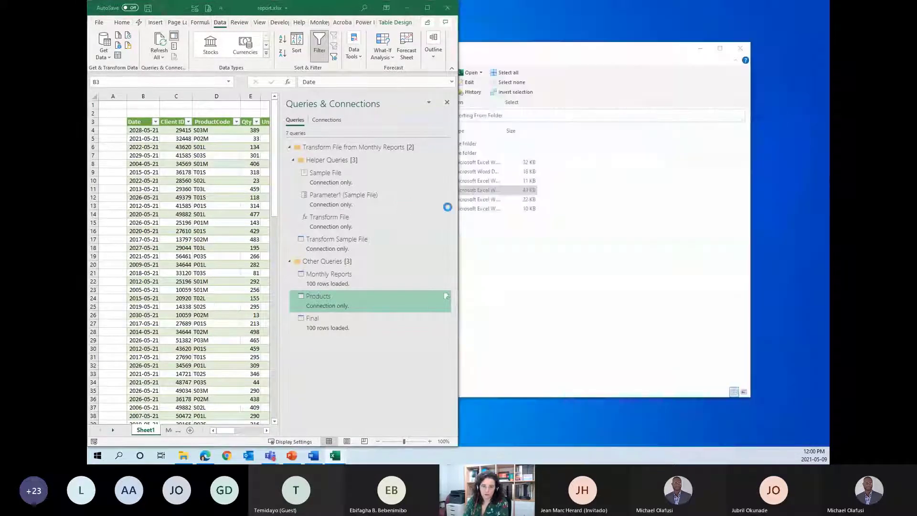
pyautogui.hotkey('ctrl', 'a')
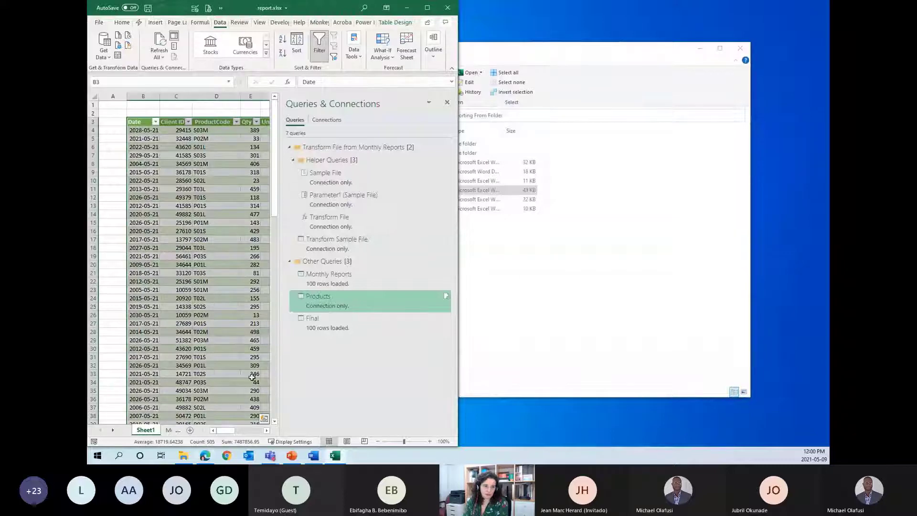
pyautogui.click(330, 459)
pyautogui.rightClick(330, 457)
pyautogui.click(319, 409)
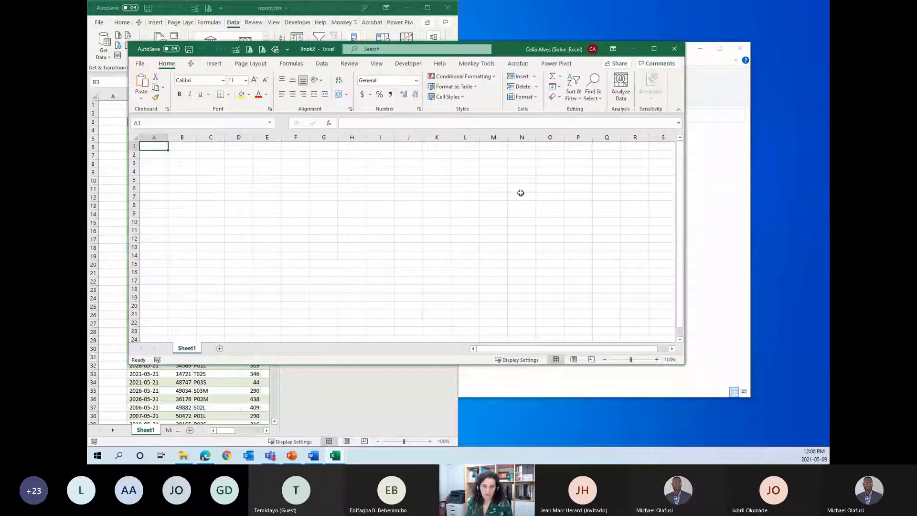
pyautogui.press('super+Right')
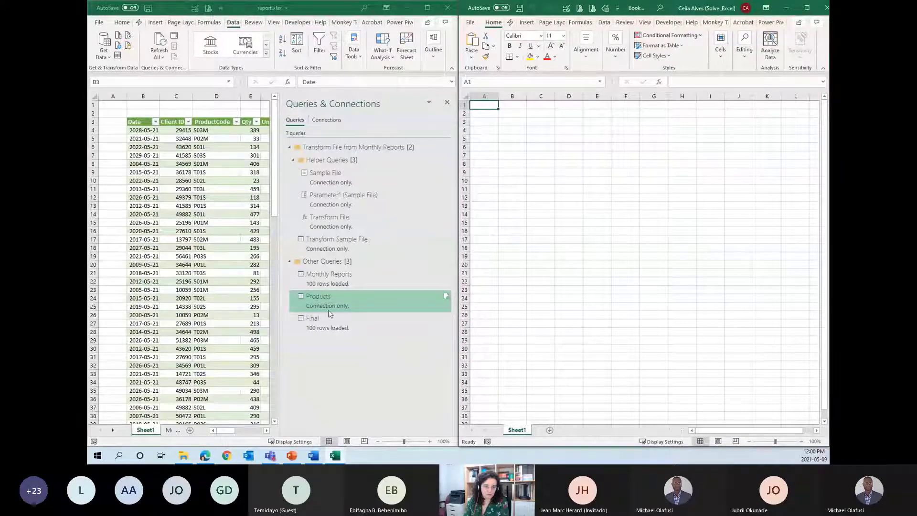
pyautogui.click(604, 22)
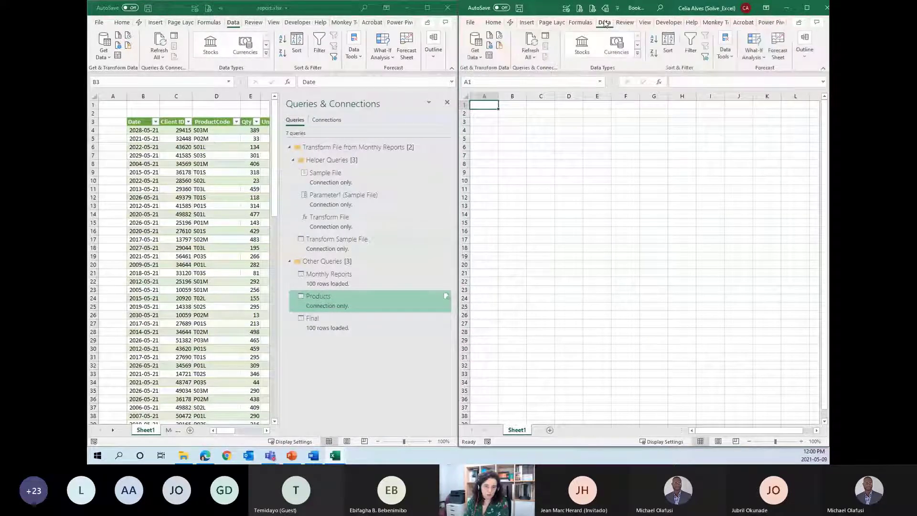
pyautogui.click(545, 35)
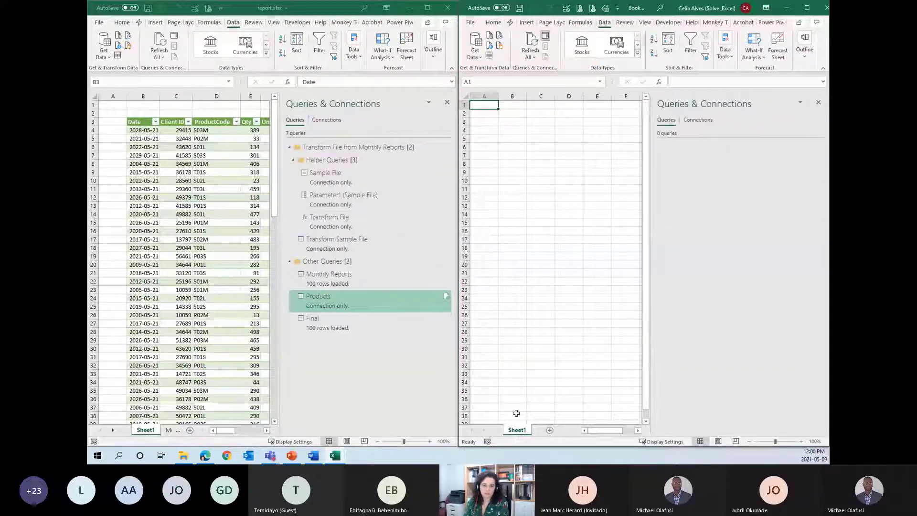
# Copy the Final query from report.xlsx and paste it into the blank workbook's list of queries
pyautogui.click(318, 328)
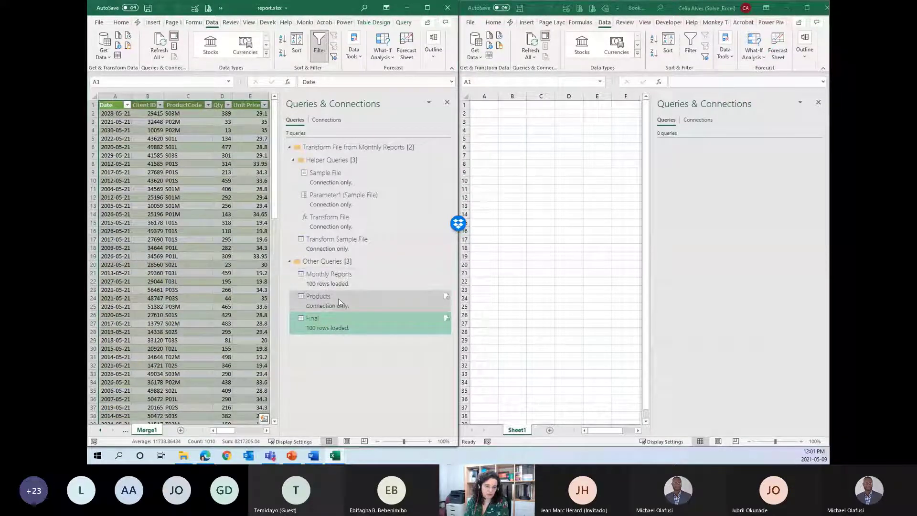
pyautogui.click(328, 287)
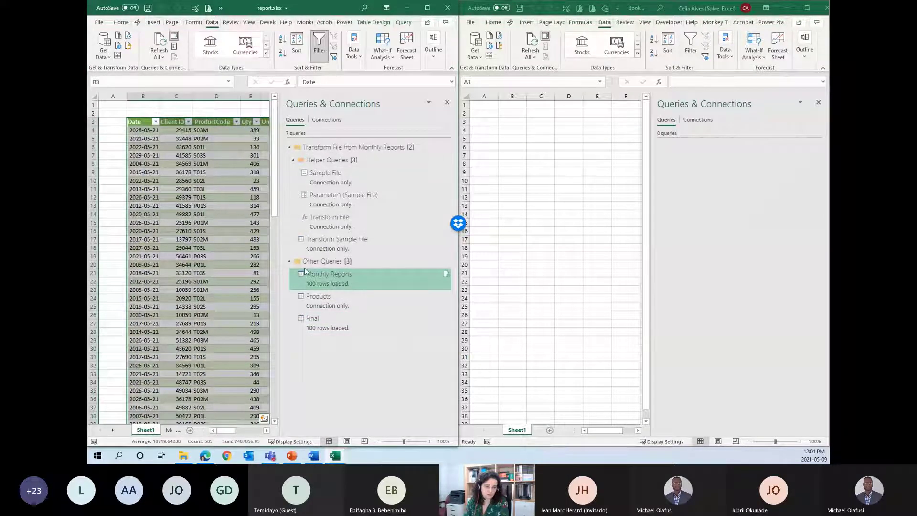
pyautogui.click(324, 322)
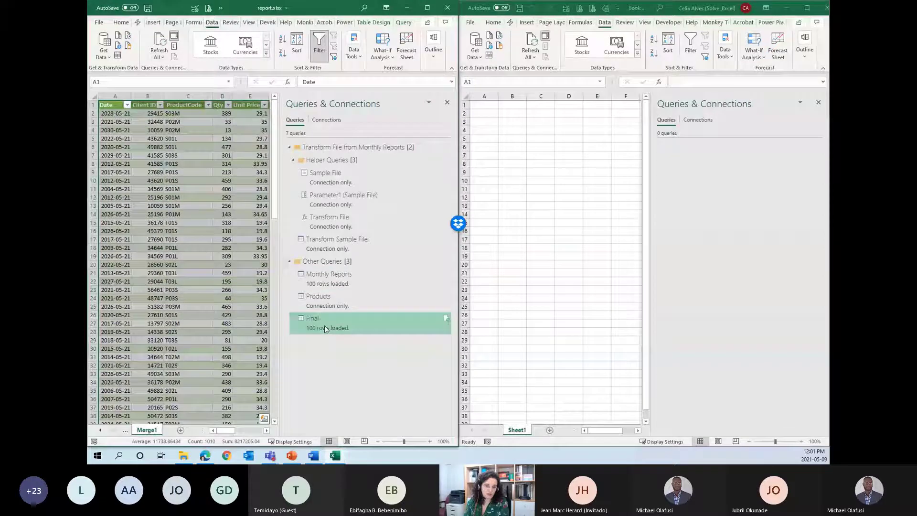
pyautogui.rightClick(325, 332)
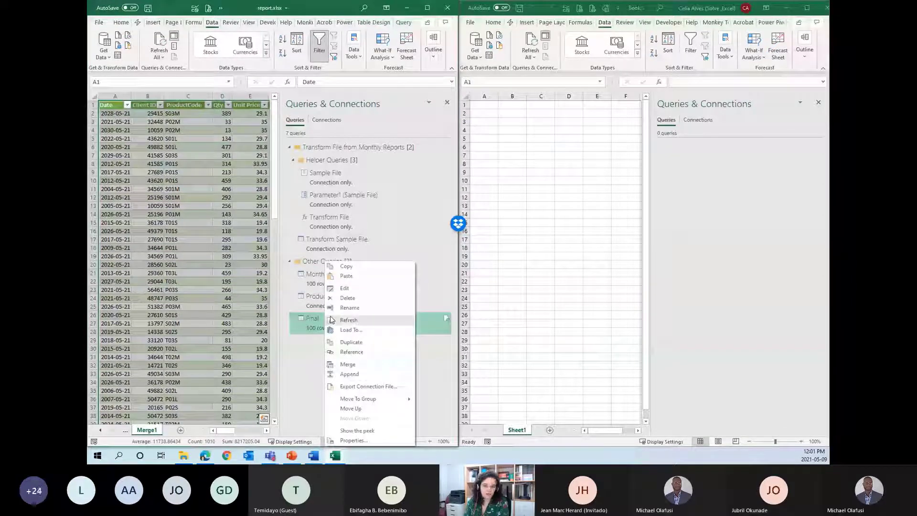
pyautogui.click(346, 266)
pyautogui.rightClick(676, 175)
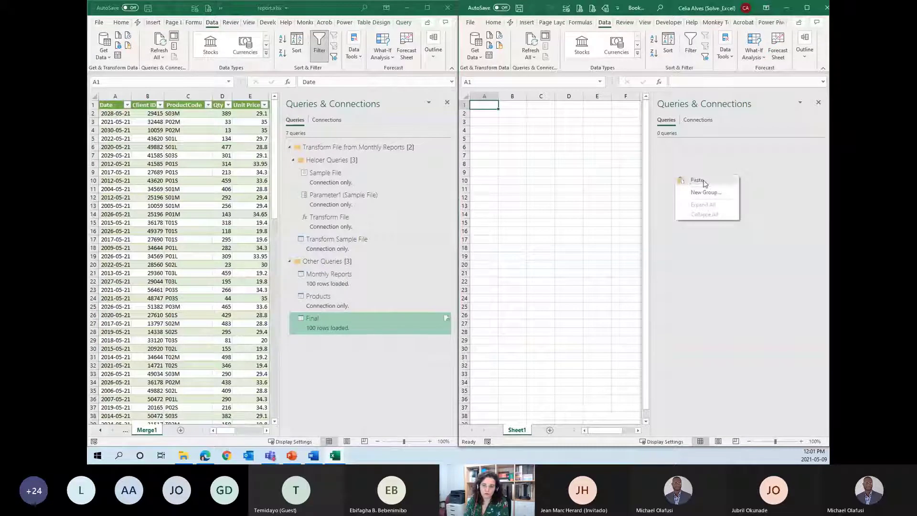
pyautogui.click(697, 180)
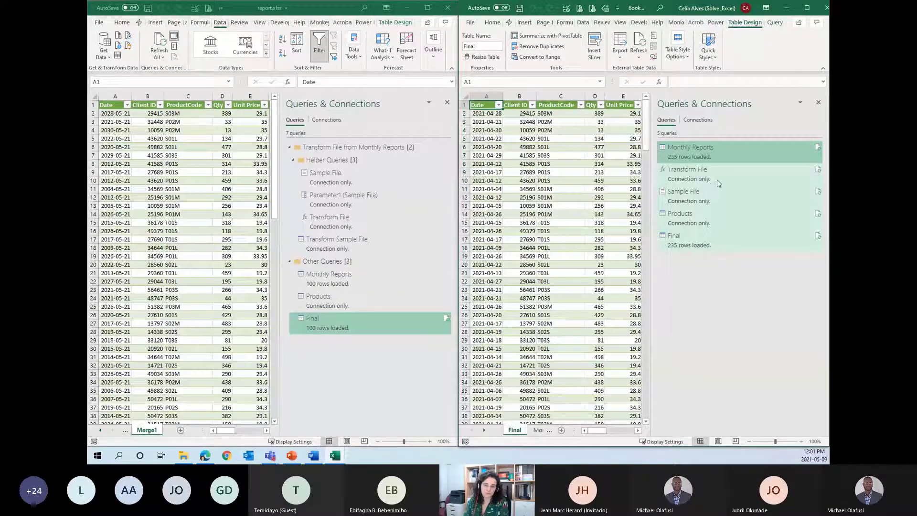
# Compare the pasted queries with report.xlsx, previewing its Transform File and Transform Sample File queries
pyautogui.moveTo(717, 179)
pyautogui.click(694, 177)
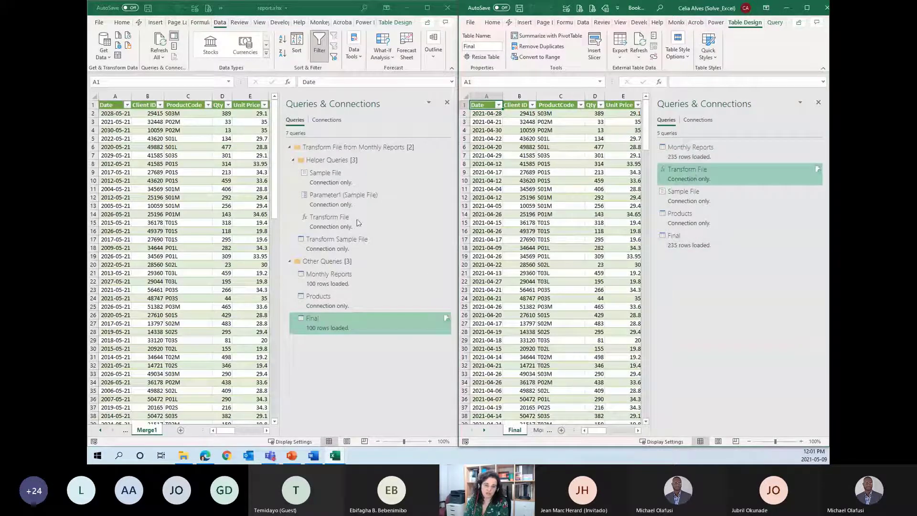
pyautogui.click(315, 220)
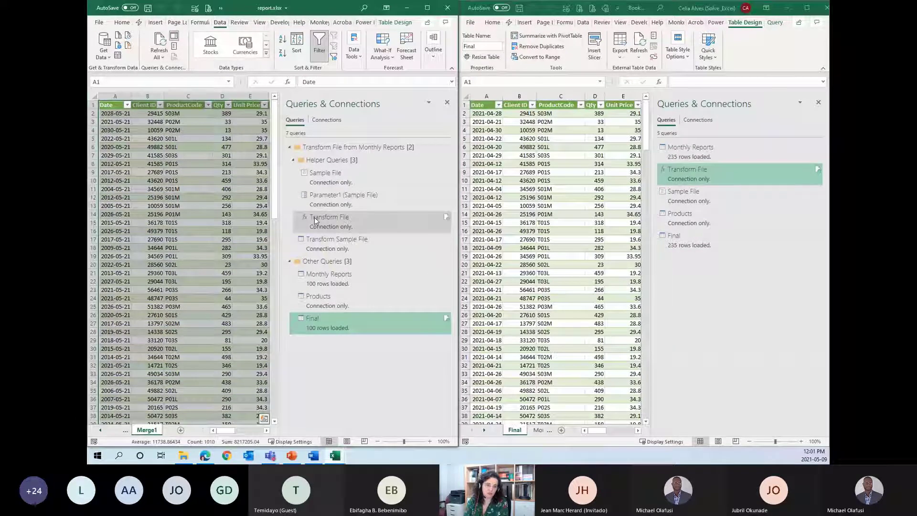
pyautogui.click(314, 221)
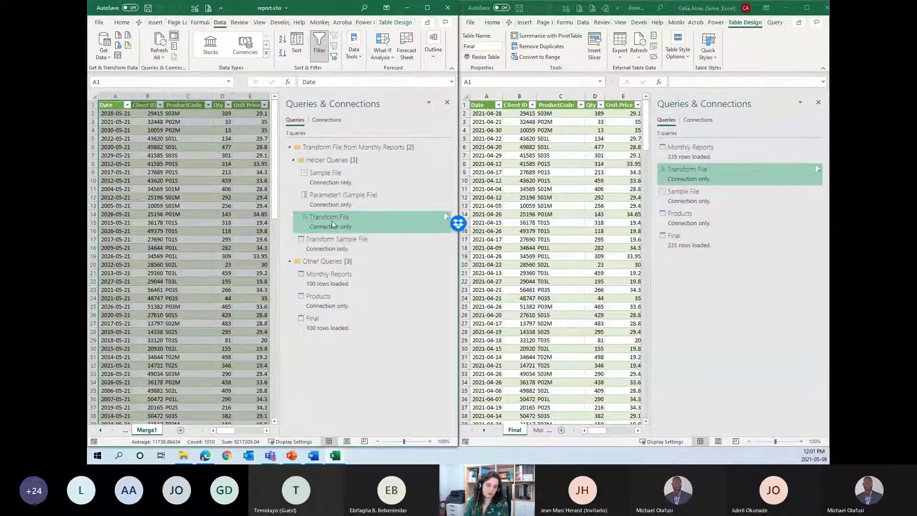
pyautogui.click(317, 246)
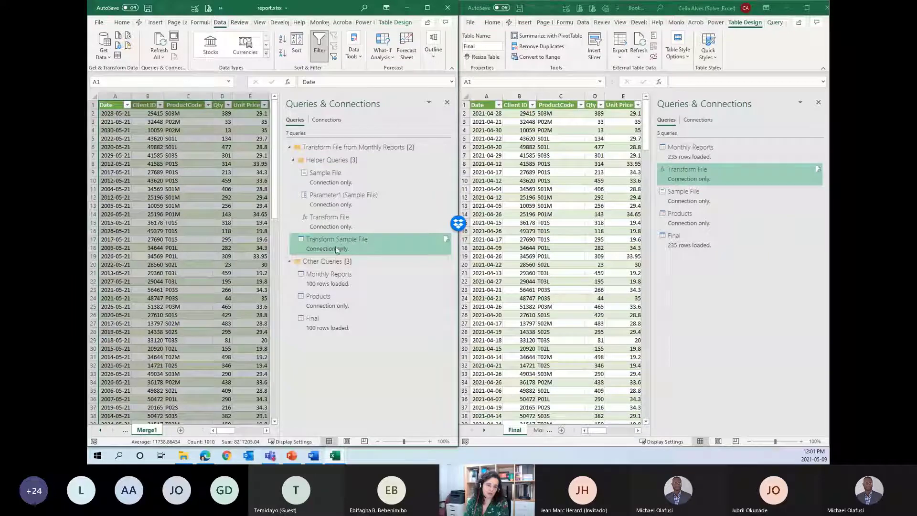
pyautogui.moveTo(312, 248)
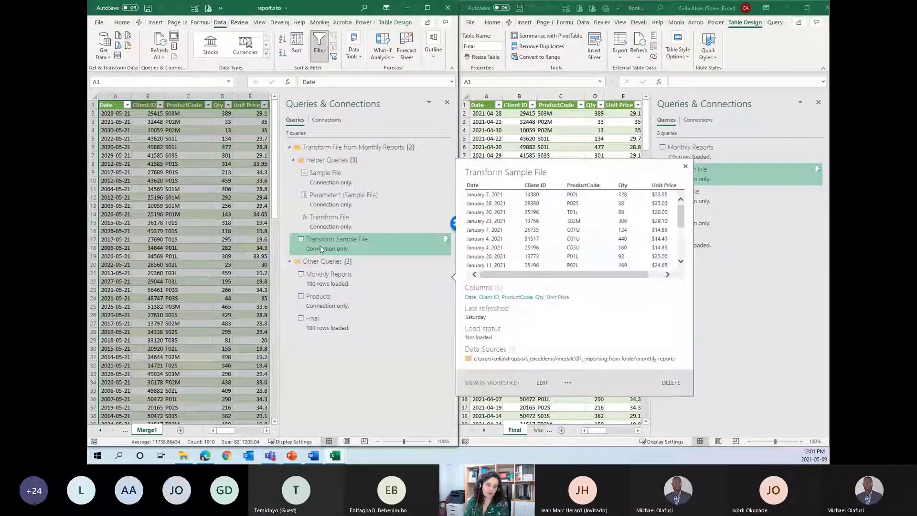
pyautogui.moveTo(326, 217)
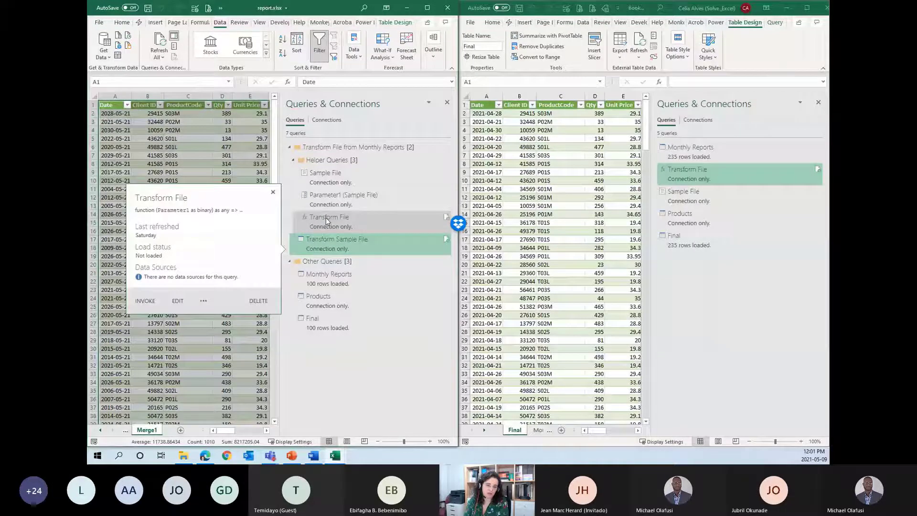
# Minimize the new workbook, maximize report.xlsx, and show the Final query's dependencies in a maximized diagram fitted to the window
pyautogui.click(328, 325)
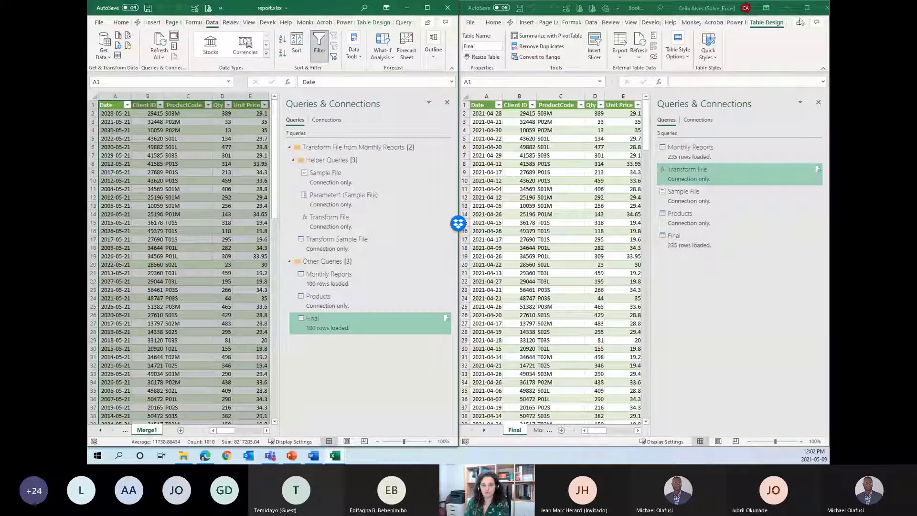
pyautogui.click(777, 15)
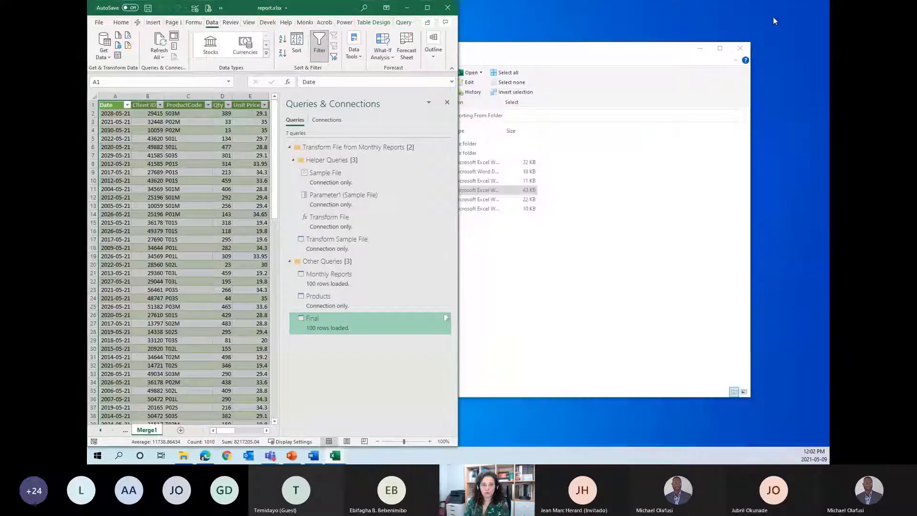
pyautogui.click(427, 8)
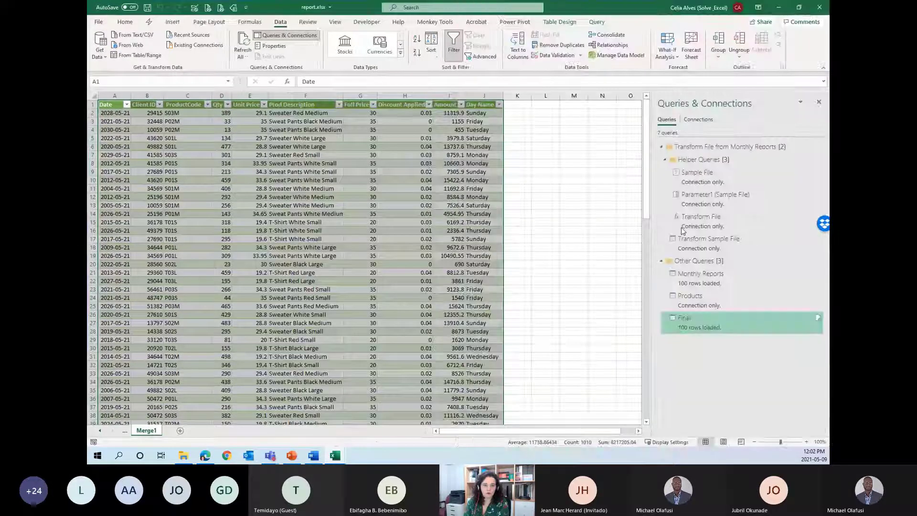
pyautogui.doubleClick(731, 325)
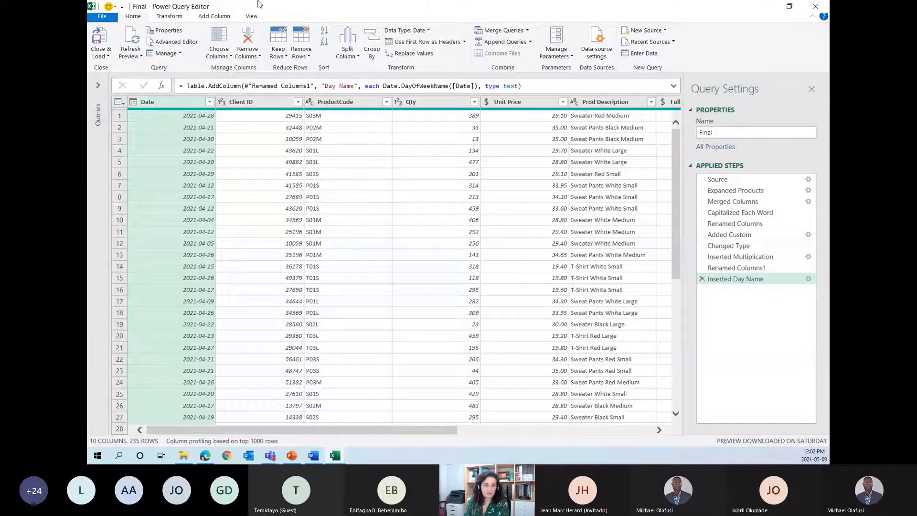
pyautogui.click(248, 19)
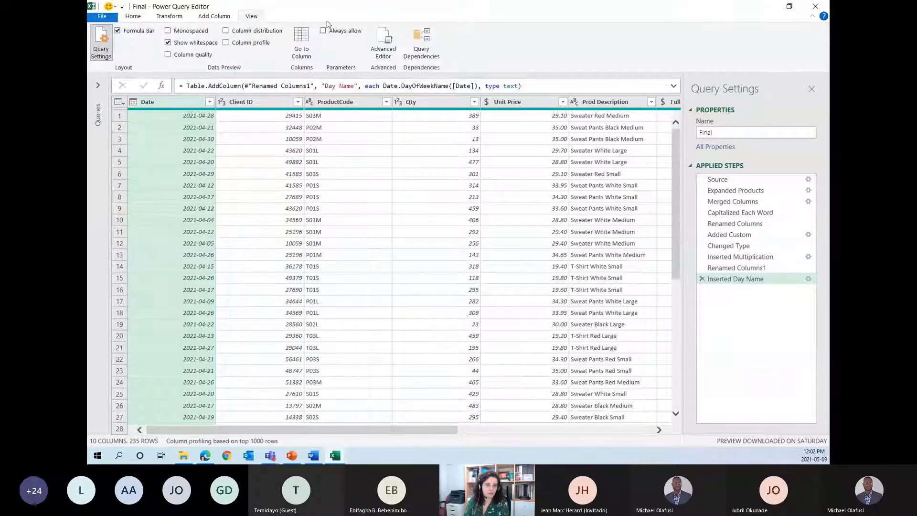
pyautogui.click(427, 40)
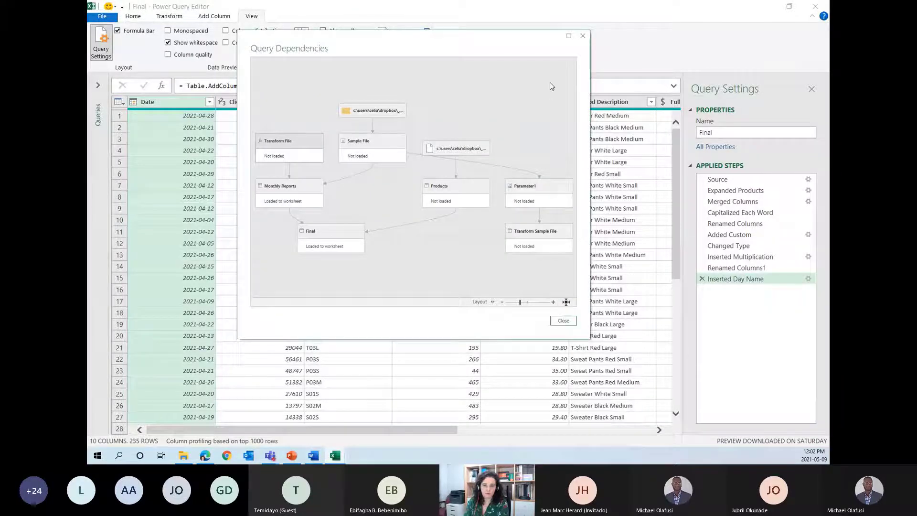
pyautogui.click(569, 35)
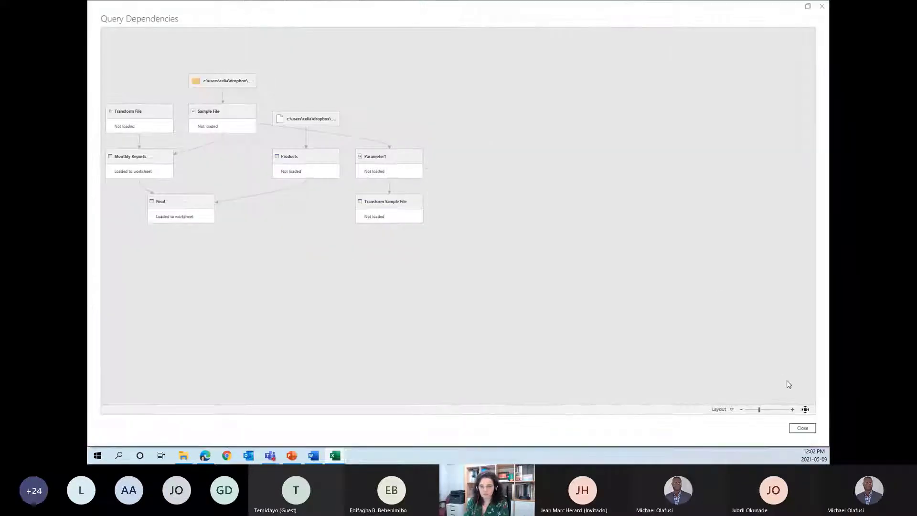
pyautogui.click(806, 410)
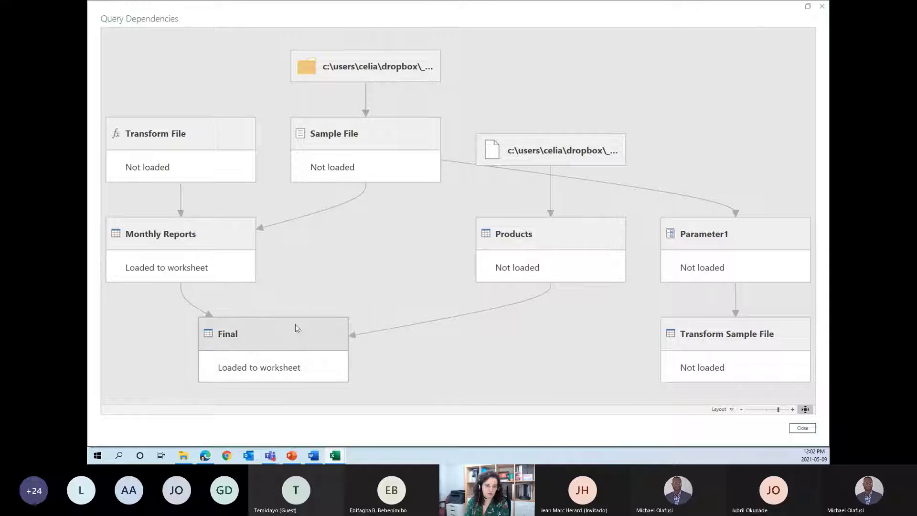
# Trace the dependencies of Final and Monthly Reports, switch the diagram to Left to Right Layout, and close it and the Power Query Editor
pyautogui.click(284, 331)
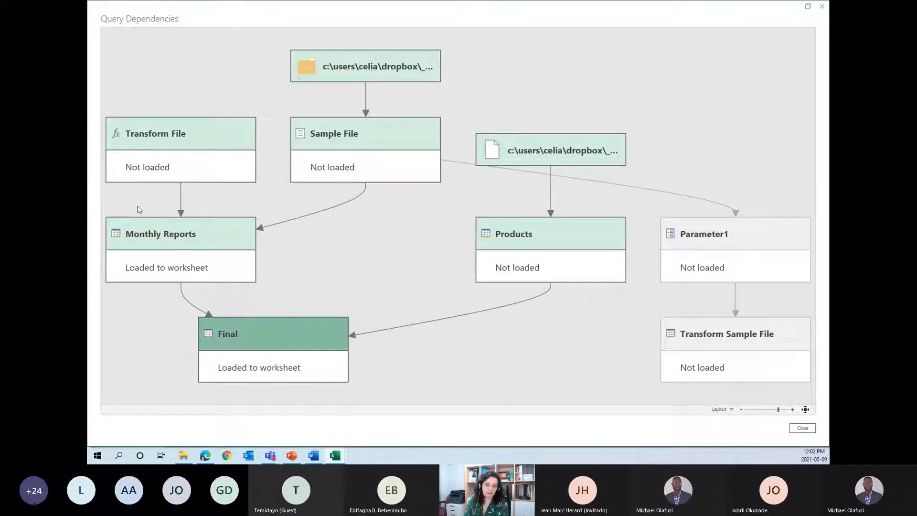
pyautogui.click(170, 233)
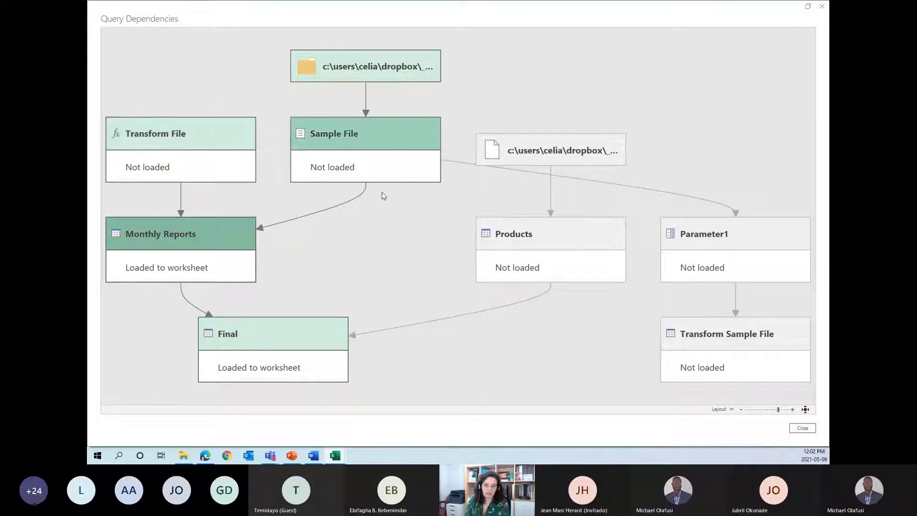
pyautogui.click(731, 410)
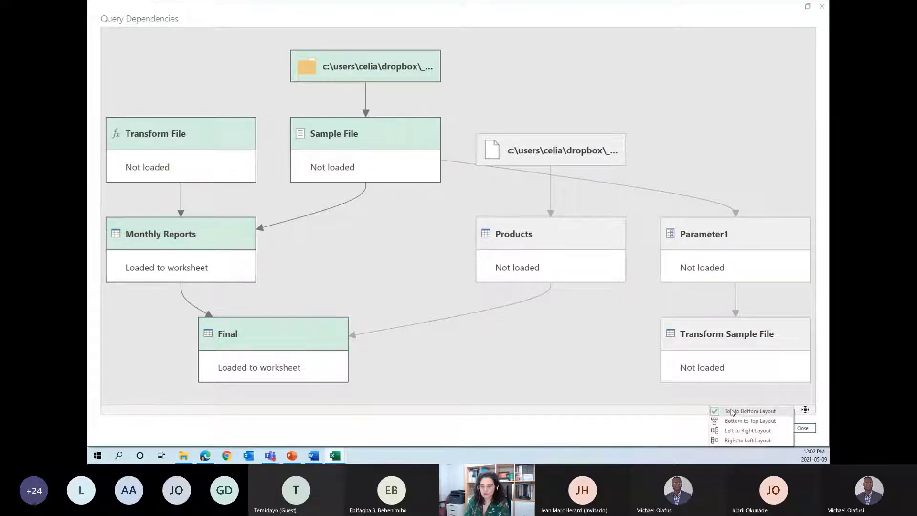
pyautogui.click(738, 432)
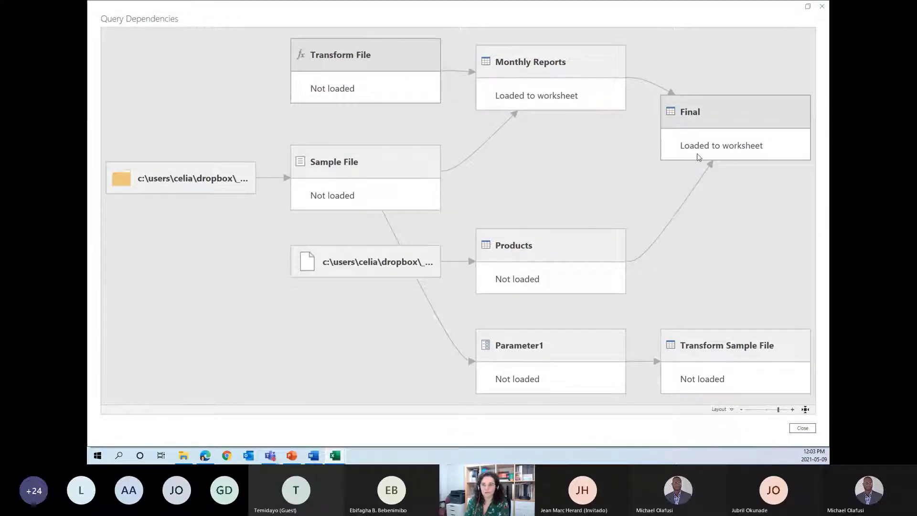
pyautogui.click(822, 6)
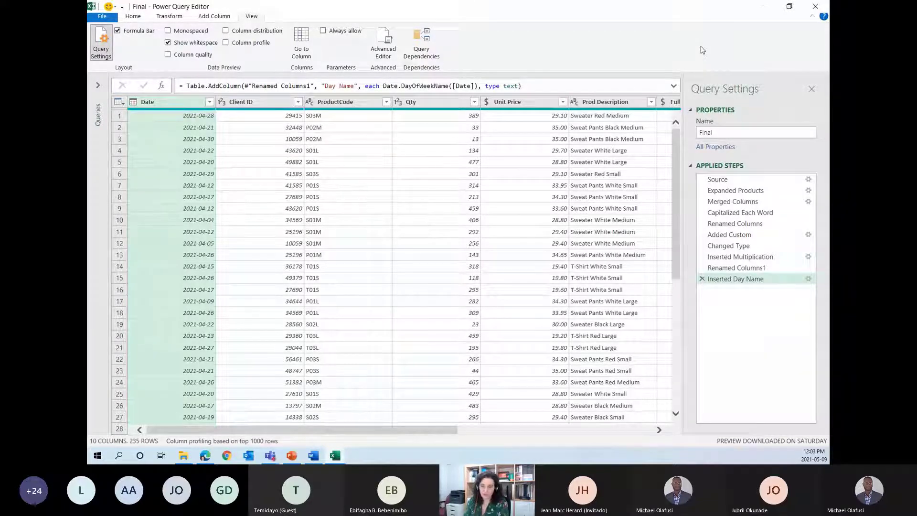
pyautogui.click(816, 10)
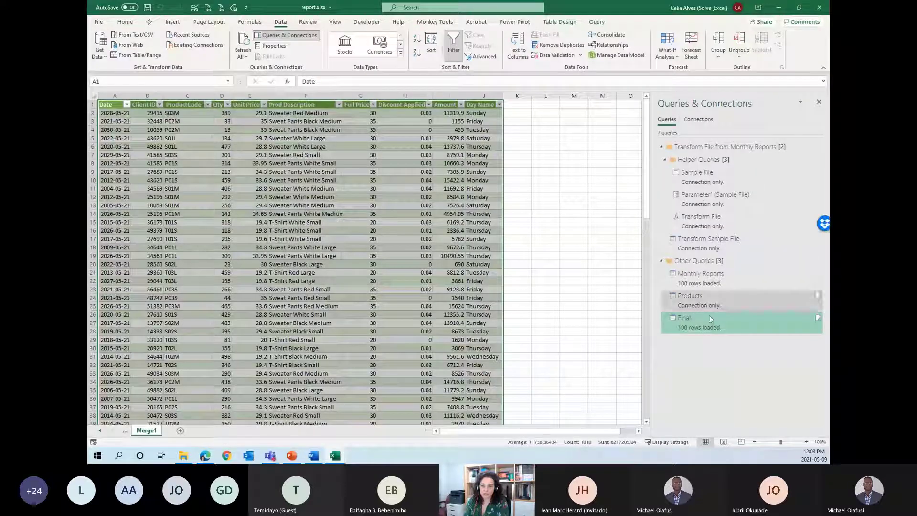
# Extract the Monthly Reports steps before Removed Other Columns1 into a new query named test and review that query's applied steps
pyautogui.moveTo(700, 299)
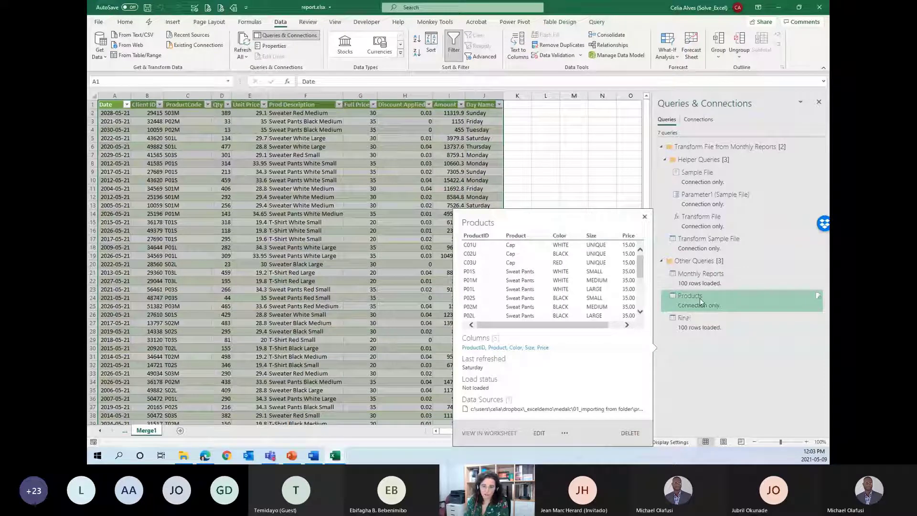
pyautogui.doubleClick(700, 300)
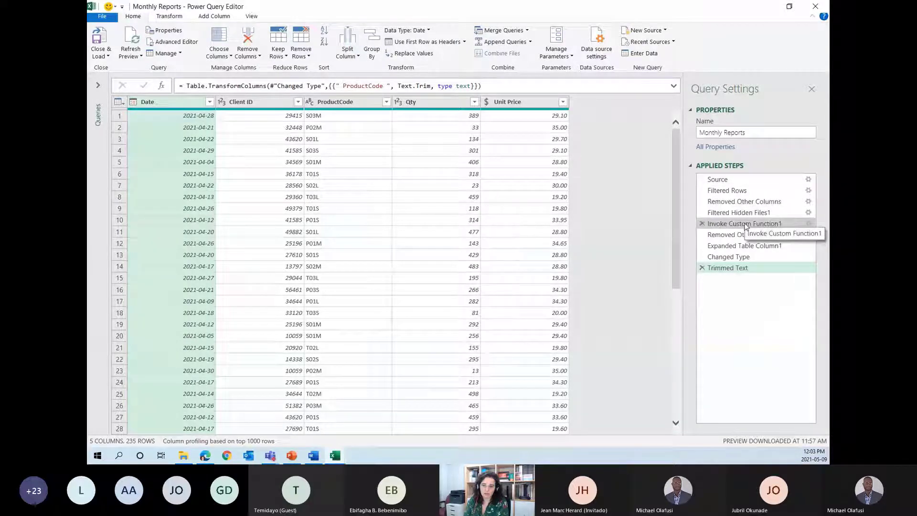
pyautogui.click(735, 235)
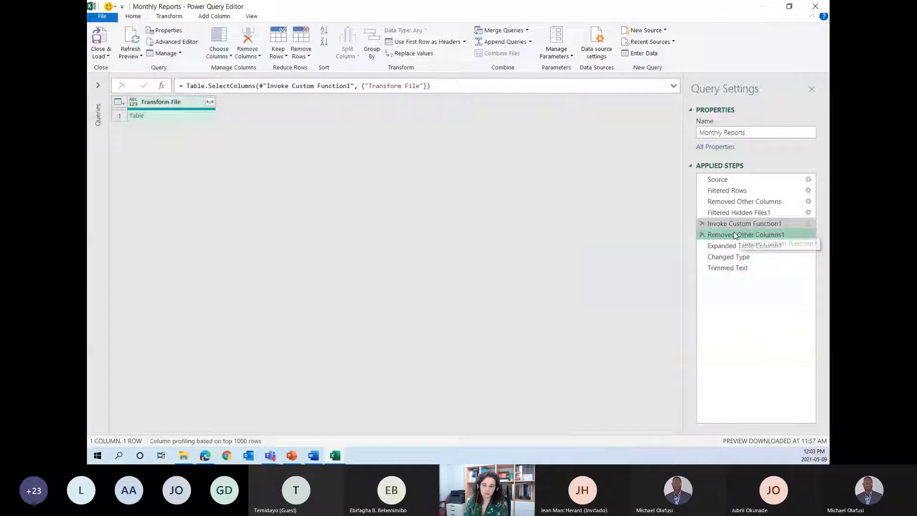
pyautogui.rightClick(735, 236)
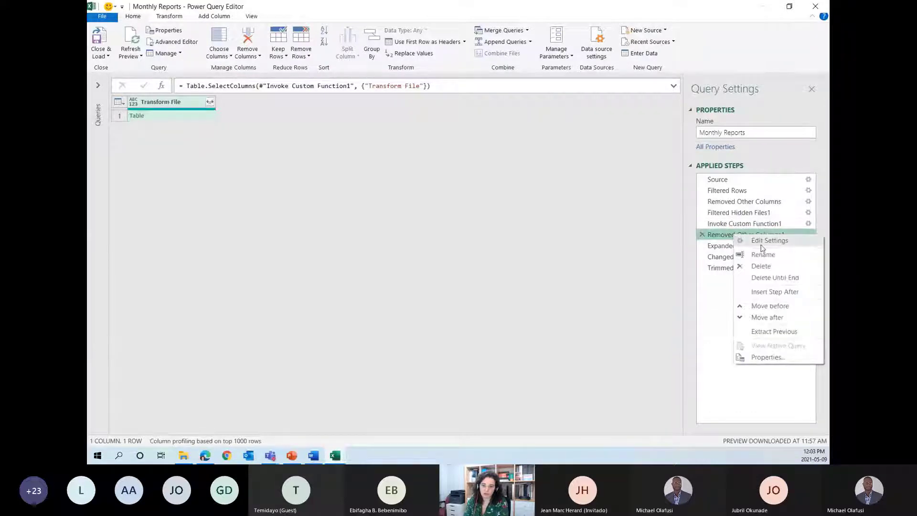
pyautogui.click(769, 333)
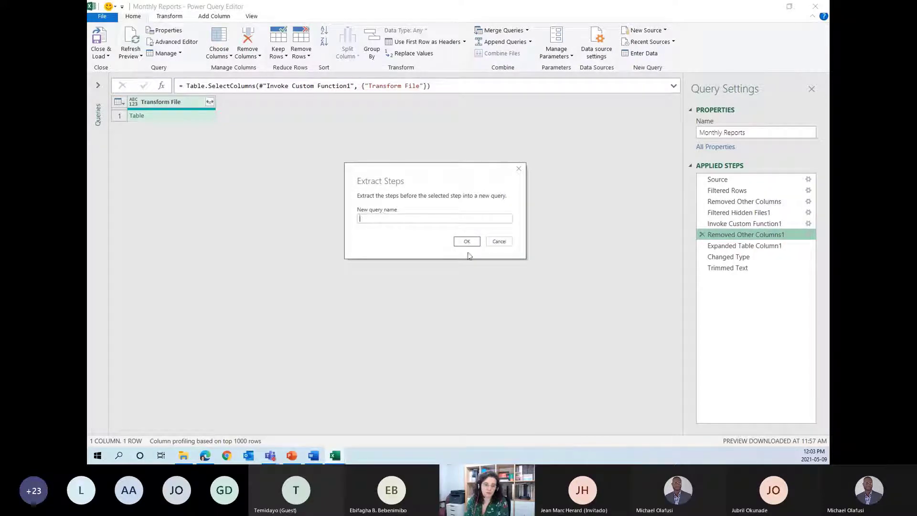
pyautogui.write('test')
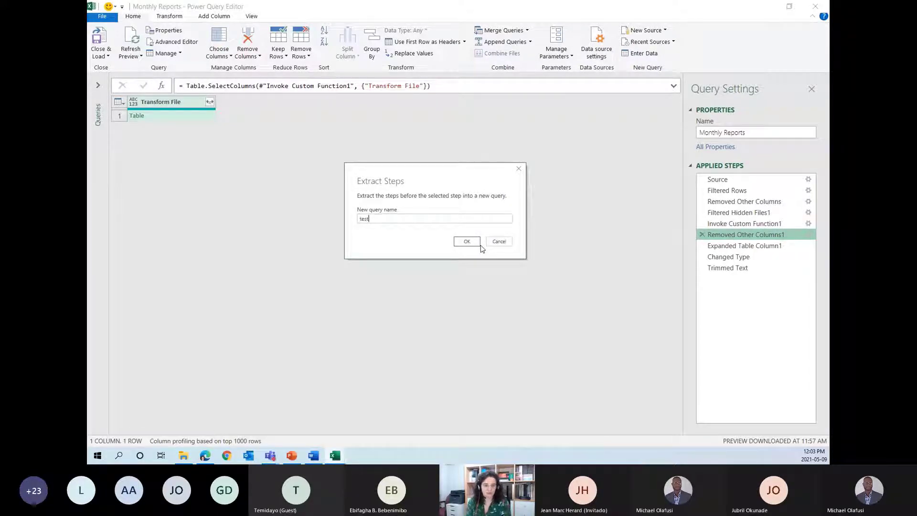
pyautogui.click(468, 242)
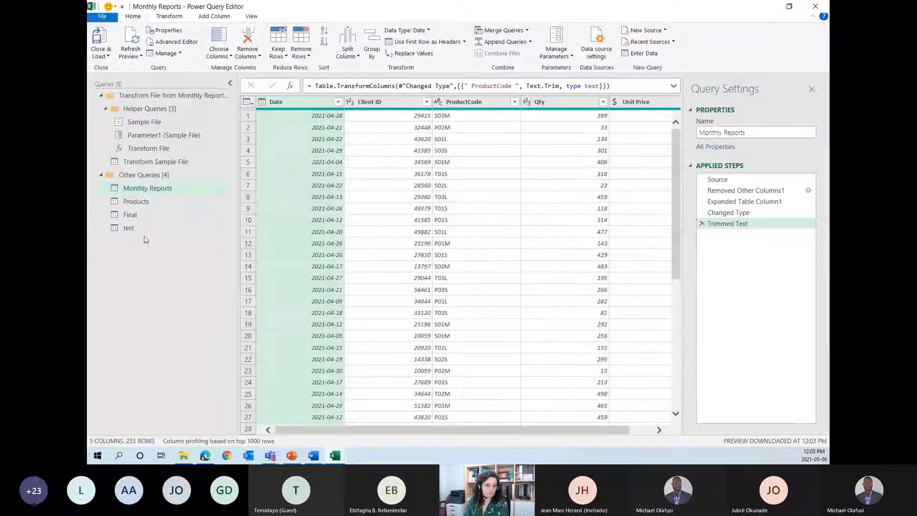
pyautogui.click(127, 228)
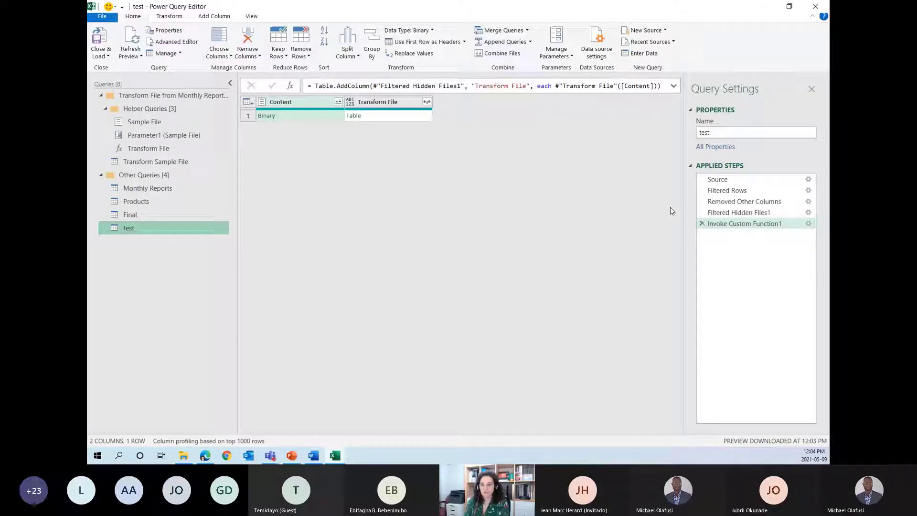
pyautogui.click(730, 202)
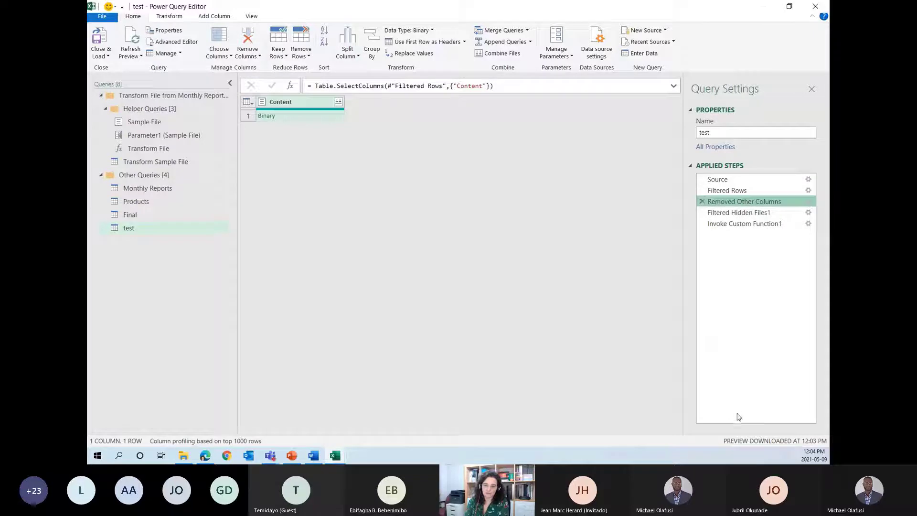
# Delete the test query's applied steps from Removed Other Columns until the end
pyautogui.rightClick(734, 224)
pyautogui.click(775, 252)
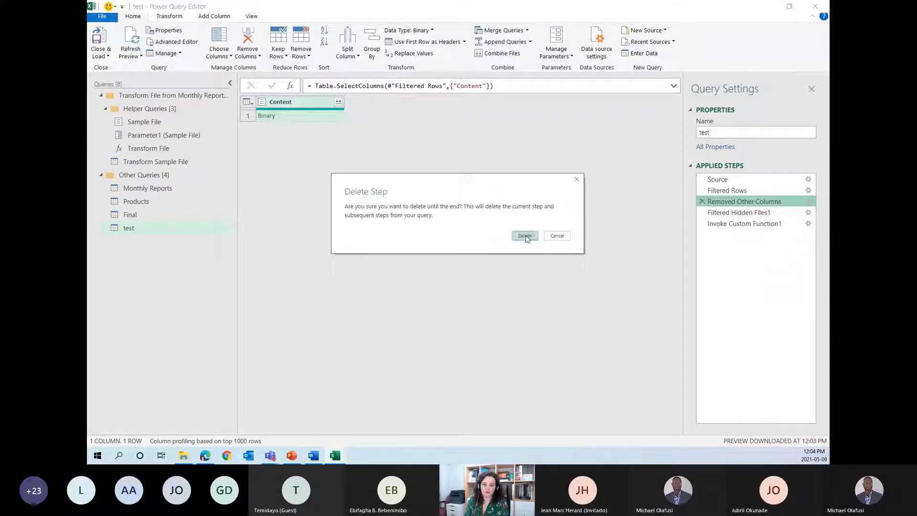
pyautogui.click(524, 236)
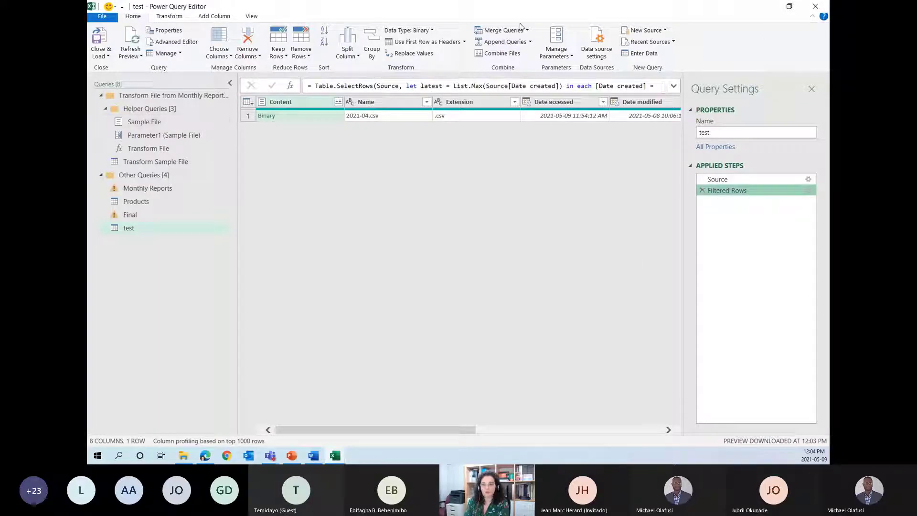
# Close the Power Query Editor, discard the query changes and return to report.xlsx
pyautogui.click(810, 8)
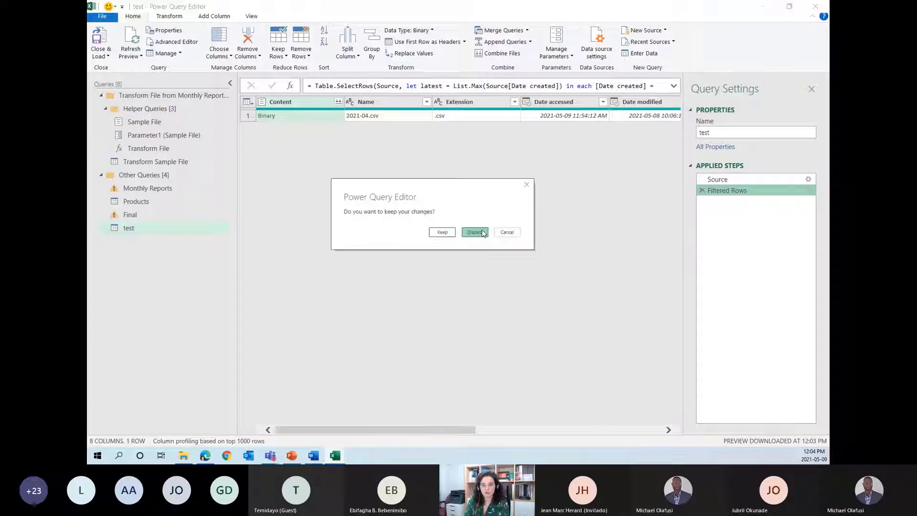
pyautogui.click(508, 231)
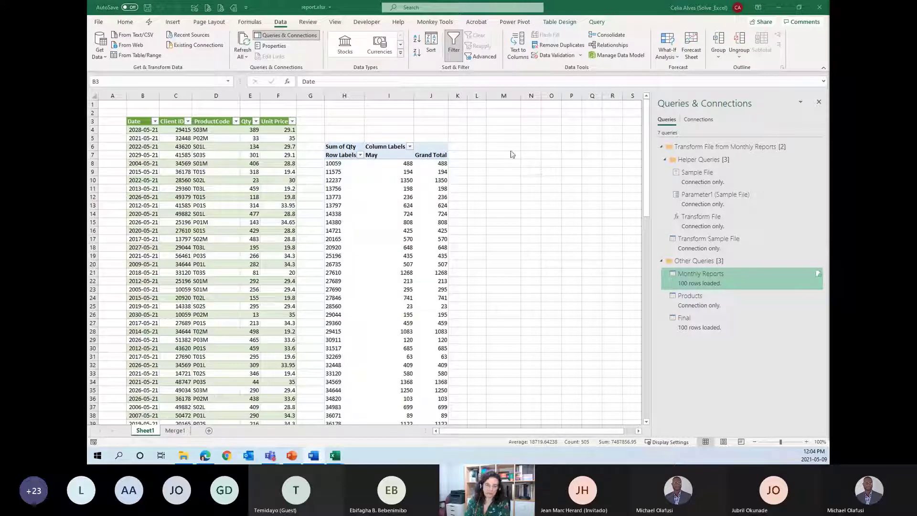
pyautogui.click(597, 10)
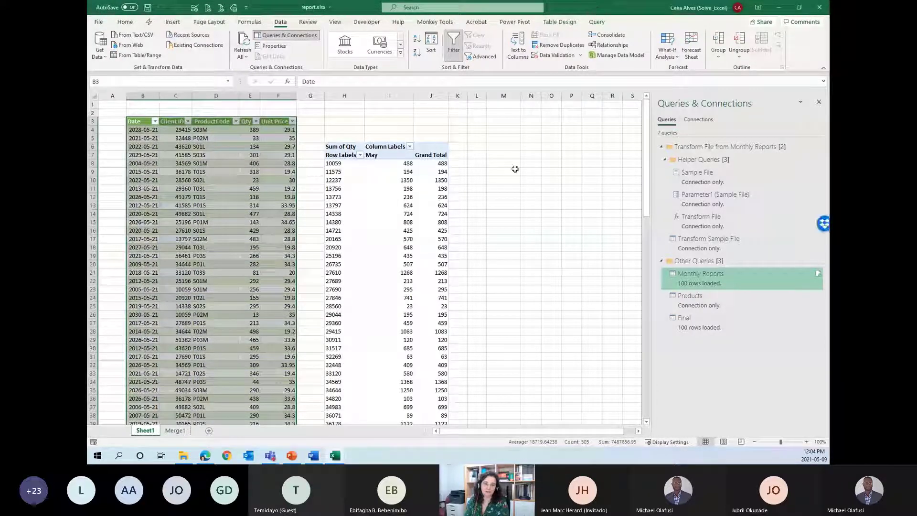
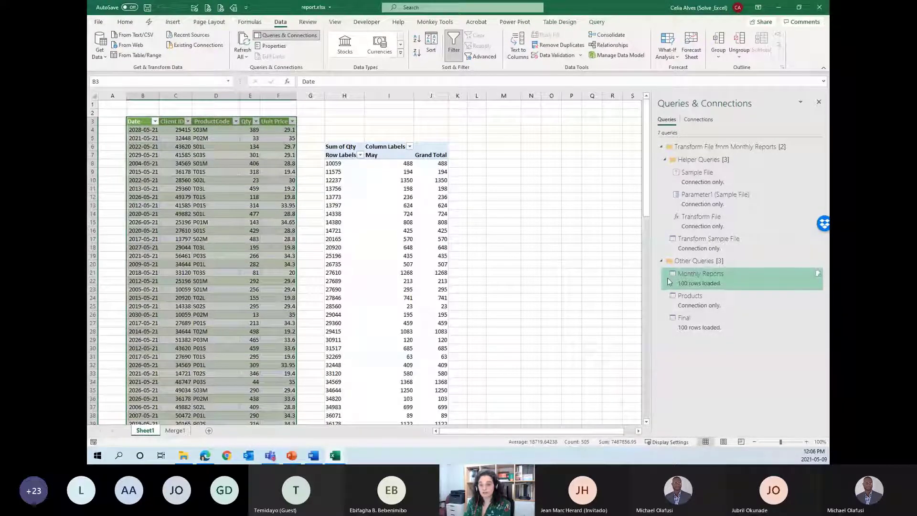
# Open the Products query in the Power Query Editor, review its data and applied steps, and close the editor
pyautogui.moveTo(683, 320)
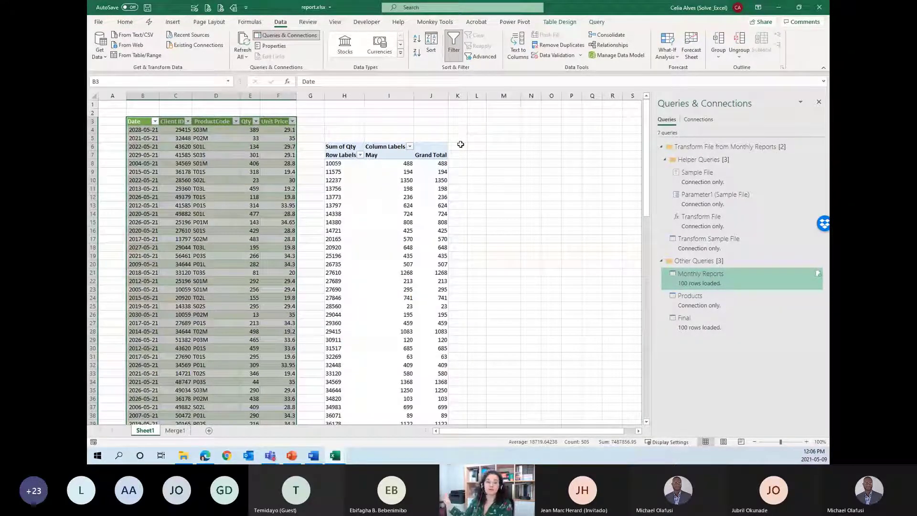
pyautogui.click(714, 305)
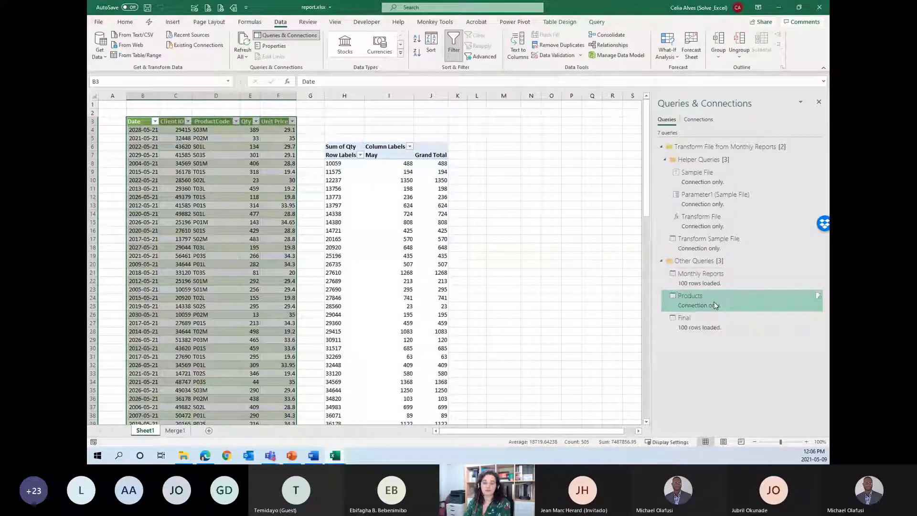
pyautogui.doubleClick(715, 305)
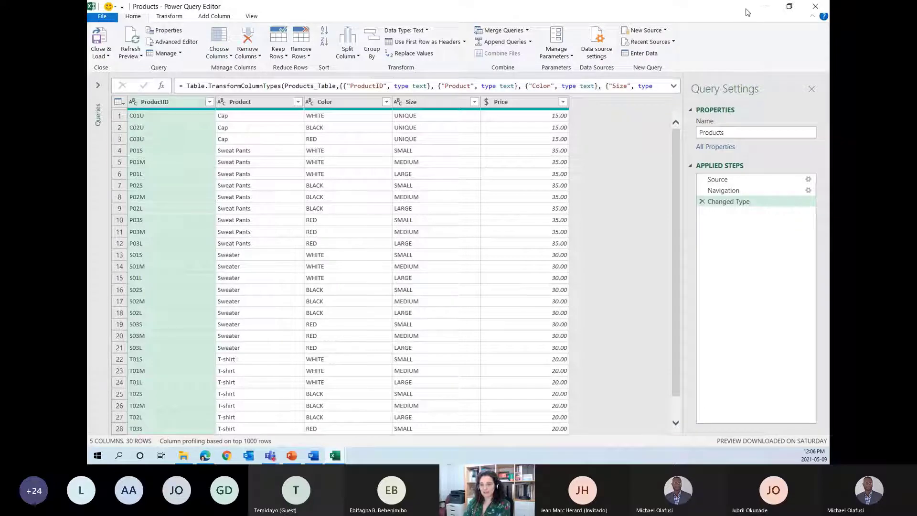
pyautogui.click(816, 6)
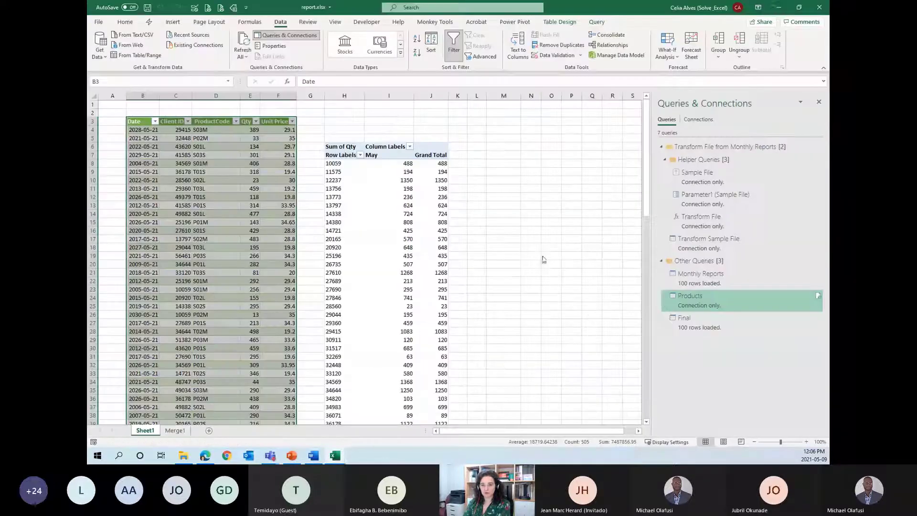
# Minimize report.xlsx to clear the desktop and switch to the PowerPoint slide show
pyautogui.click(779, 7)
pyautogui.click(699, 48)
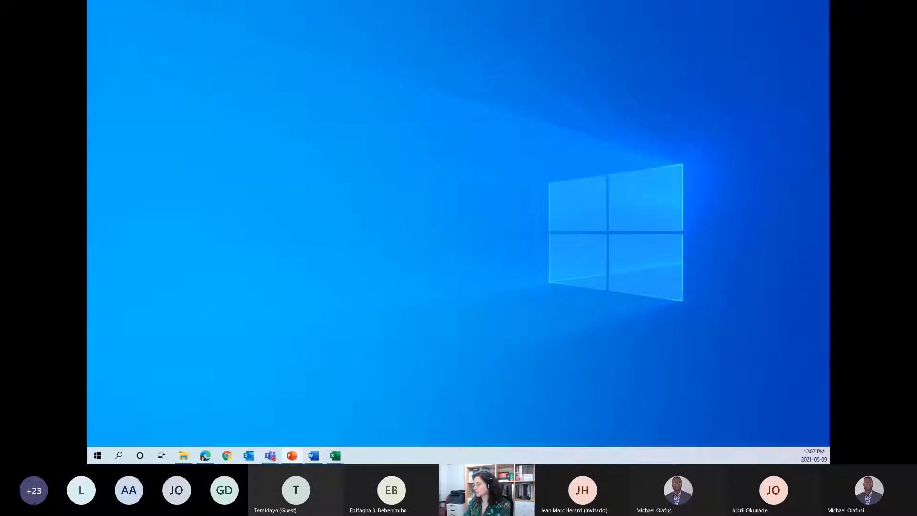
pyautogui.click(292, 456)
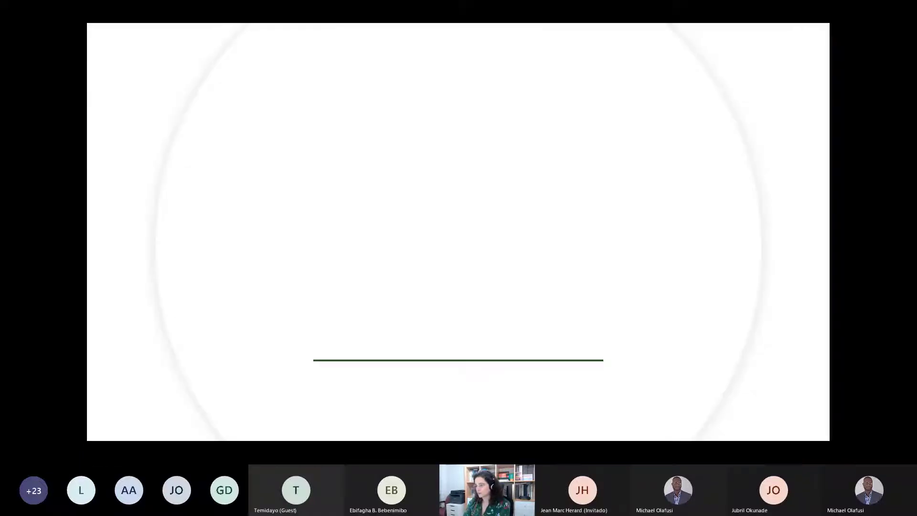
# Advance the slide show through the Recycling work slides to the Avoid Pitfalls list
pyautogui.click(440, 211)
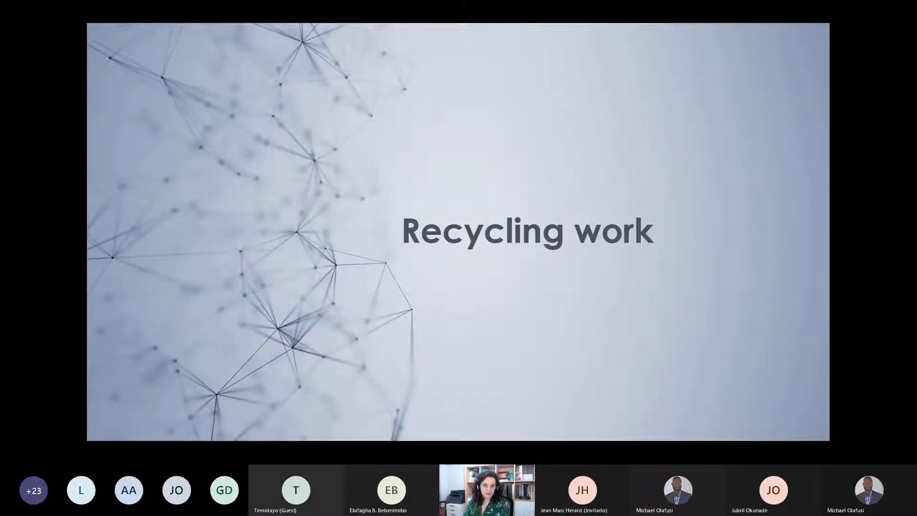
pyautogui.press('Right')
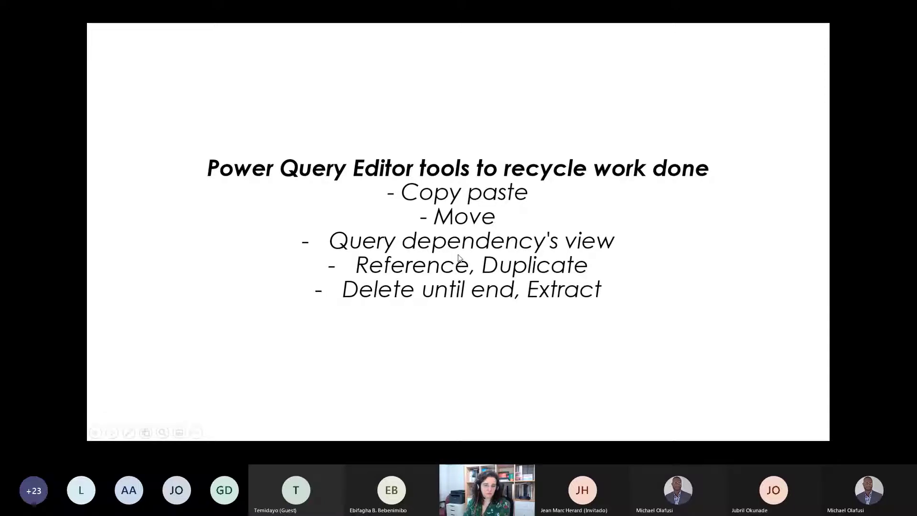
pyautogui.click(499, 246)
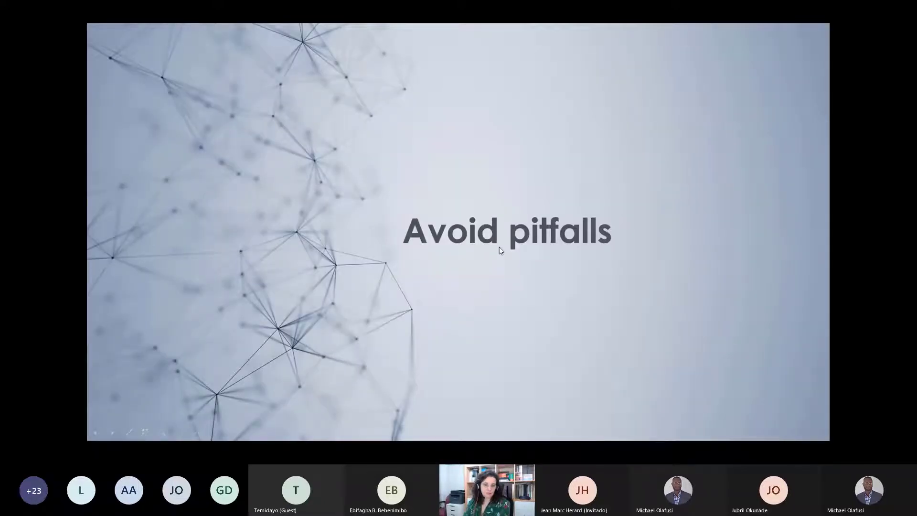
pyautogui.click(499, 247)
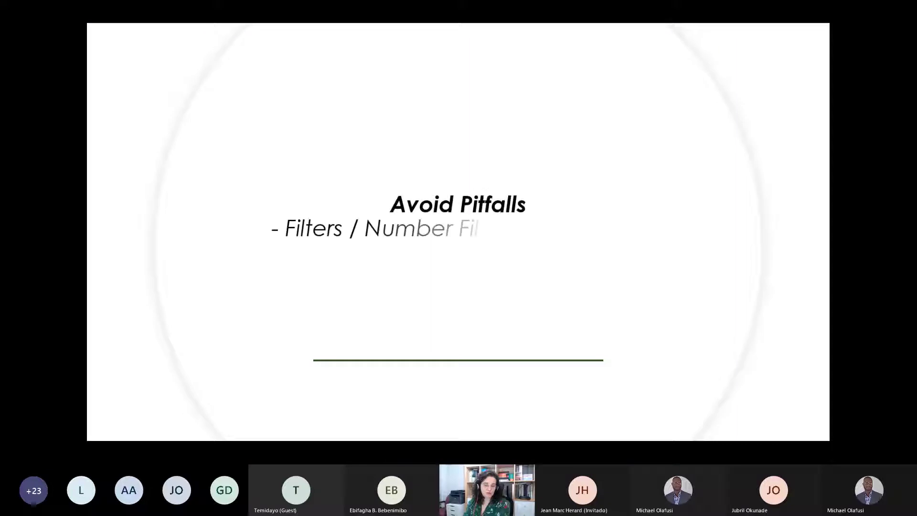